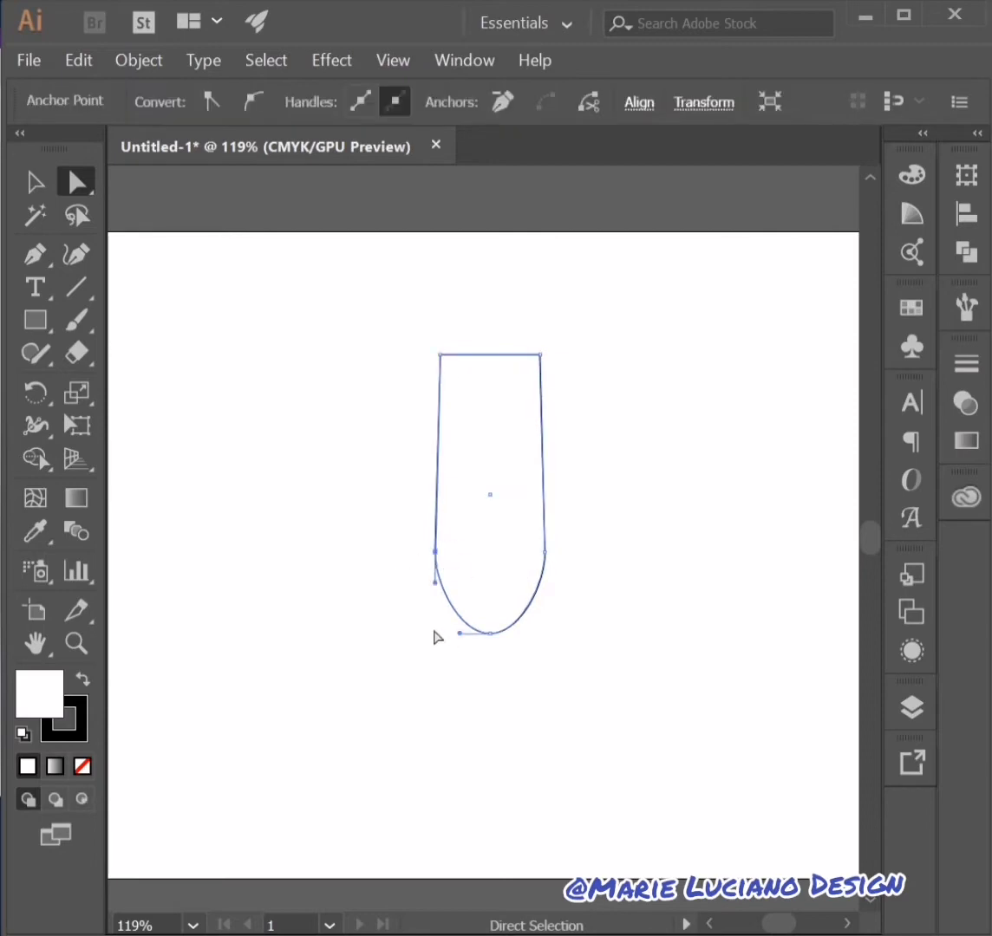
click(312, 740)
drag(436, 555, 435, 552)
click(584, 288)
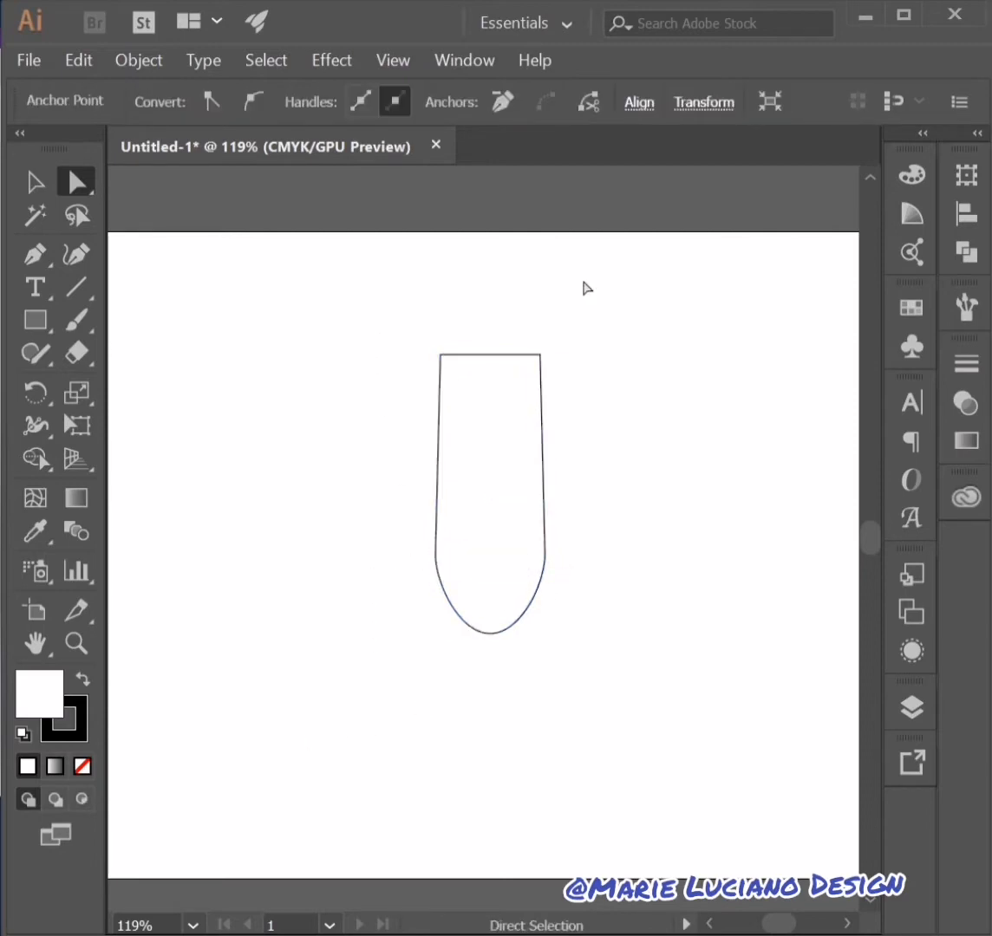
Draw a flat ellipse across the top edge of the glass bowl to form the rim
drag(36, 320, 158, 388)
mouse_move(437, 354)
mouse_down()
mouse_move(459, 372)
mouse_move(543, 360)
mouse_move(496, 369)
mouse_up()
key(v)
click(204, 623)
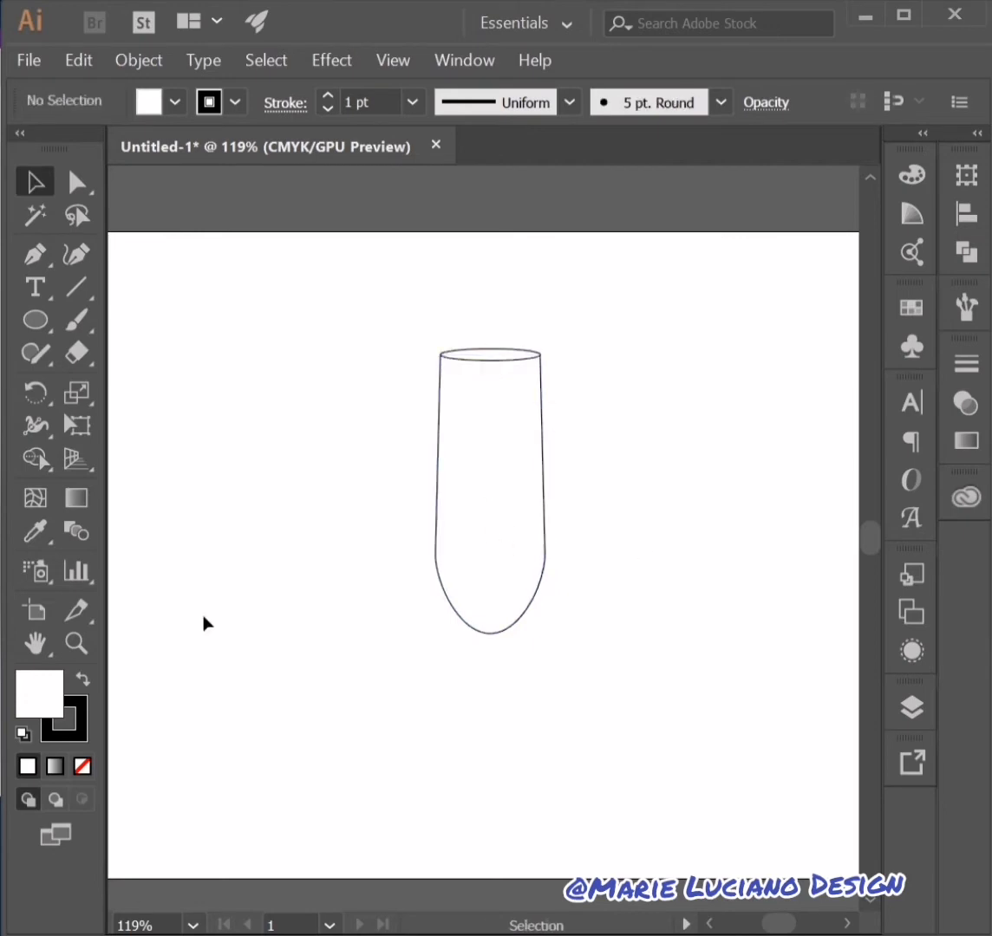
Widen the lower part of the bowl by scaling its two lower side anchor points horizontally
key(a)
drag(382, 504, 585, 591)
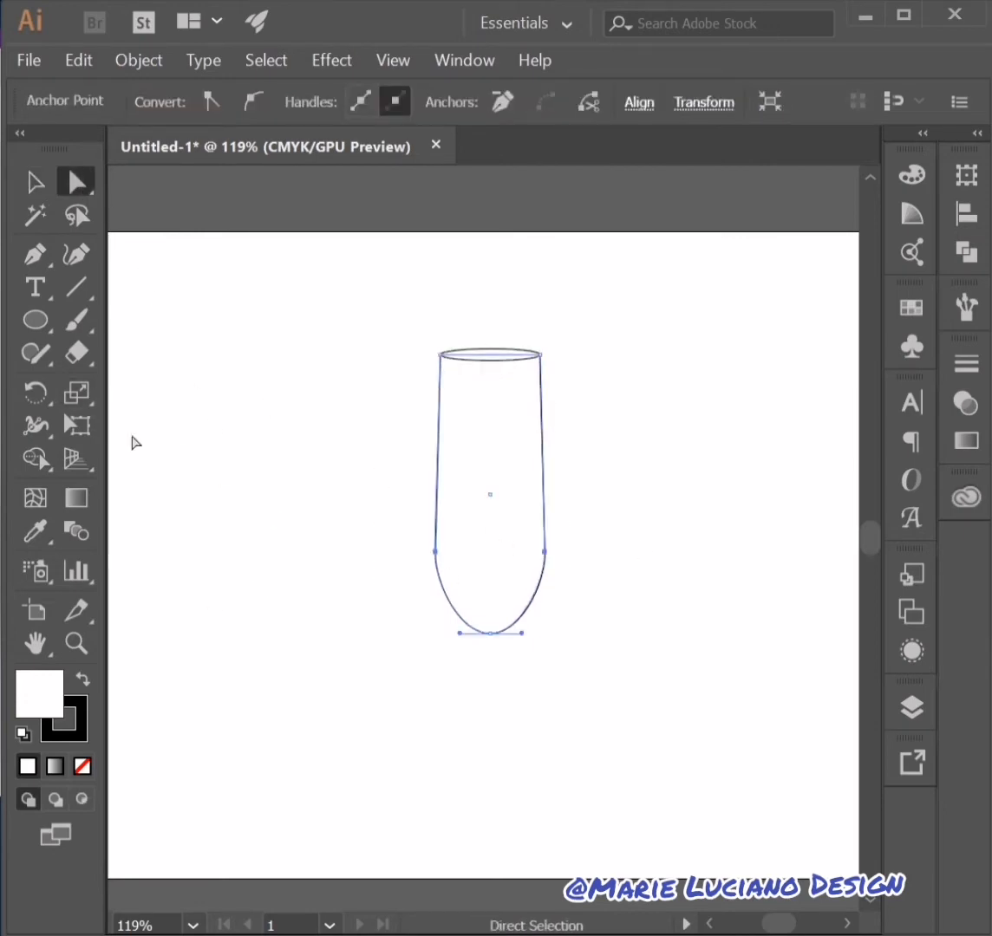
click(562, 563)
drag(390, 512, 587, 593)
double_click(88, 395)
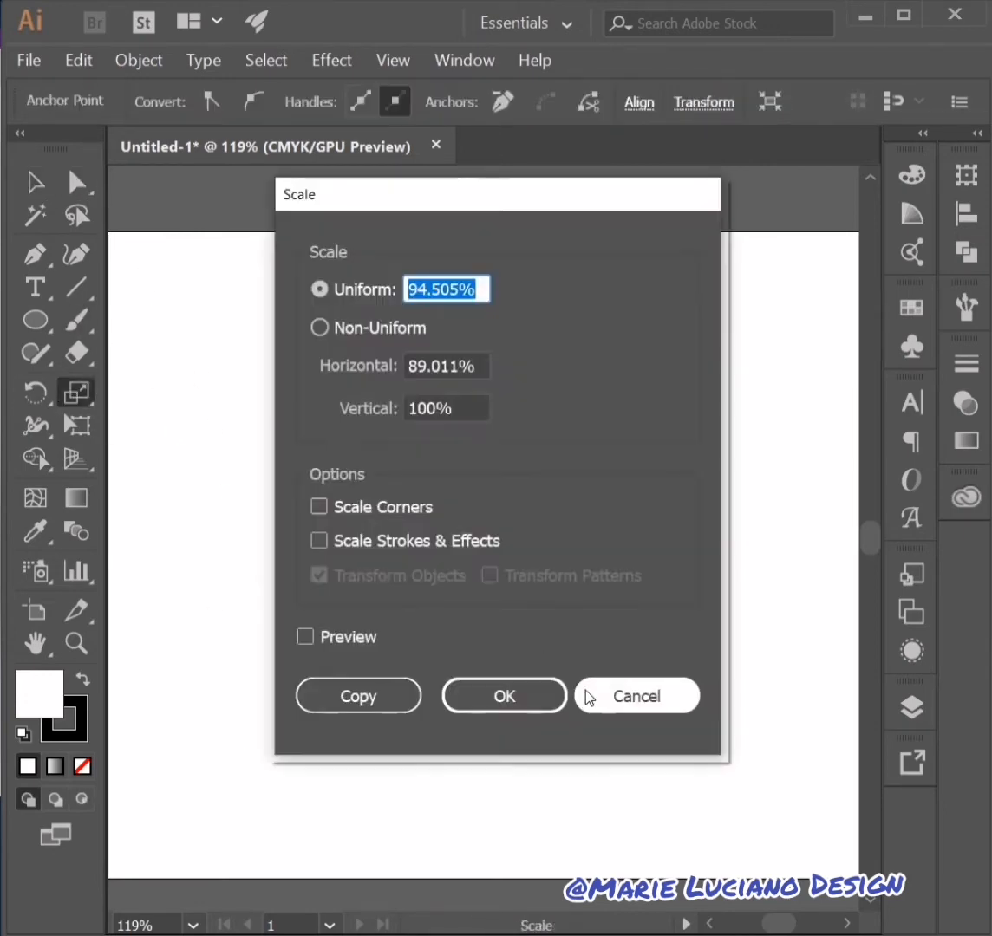
click(588, 698)
drag(507, 559, 512, 560)
Round the two lower side anchors of the bowl with a corner radius of about 3.07 cm
click(77, 182)
drag(379, 527, 593, 598)
drag(536, 550, 614, 562)
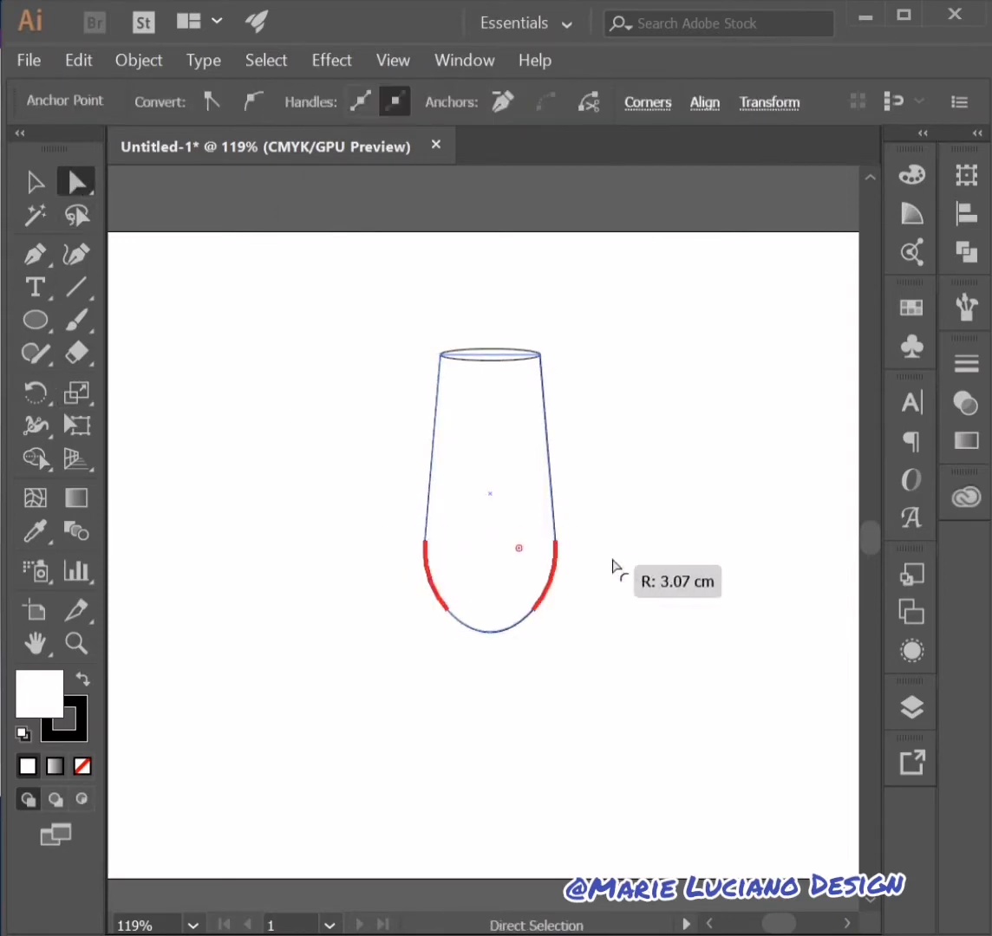
click(639, 684)
Apply the Pathfinder Unite shape mode to the bowl outline
click(38, 186)
click(459, 554)
click(969, 255)
click(649, 233)
click(718, 530)
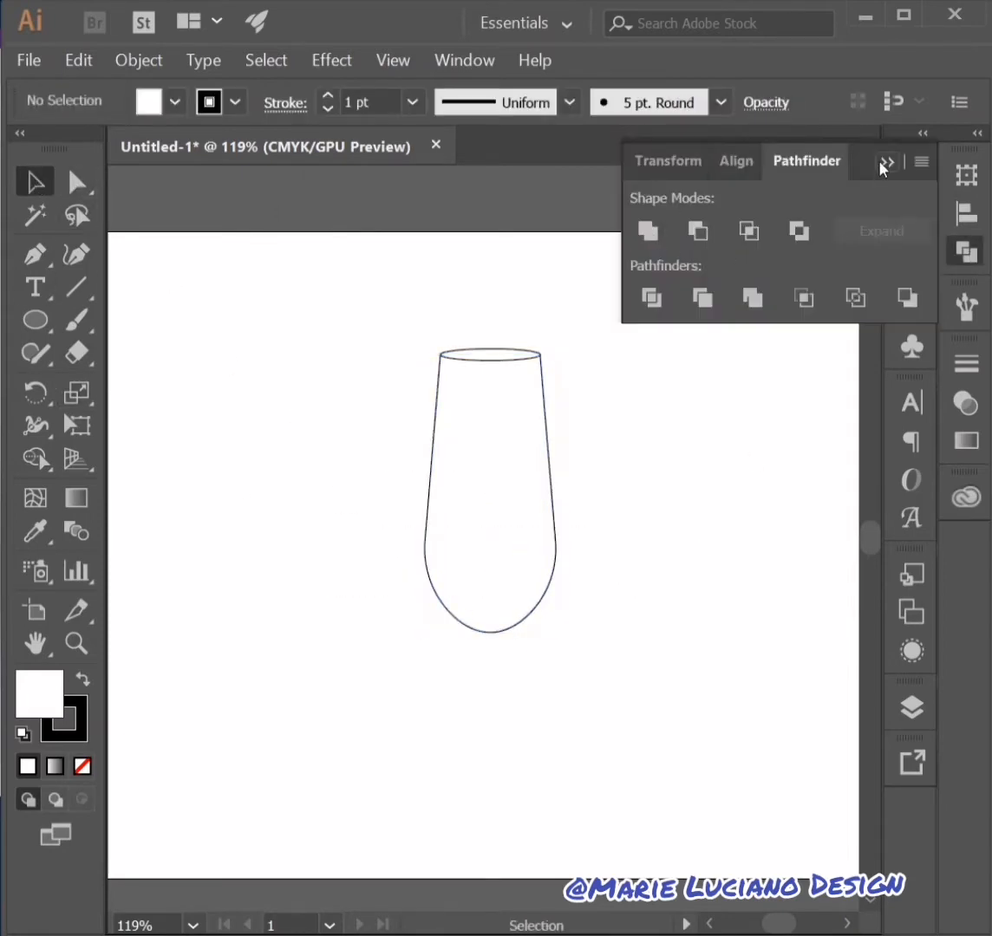
click(885, 163)
Draw a tall, narrow rectangle below the bowl as the stem, overlapping the bowl's lowest point
drag(491, 686, 493, 643)
drag(35, 326, 143, 320)
mouse_move(483, 579)
mouse_down()
mouse_move(513, 687)
mouse_move(498, 767)
mouse_up()
key(v)
click(444, 646)
Send the stem rectangle behind the bowl and center it under the bowl
right_click(488, 675)
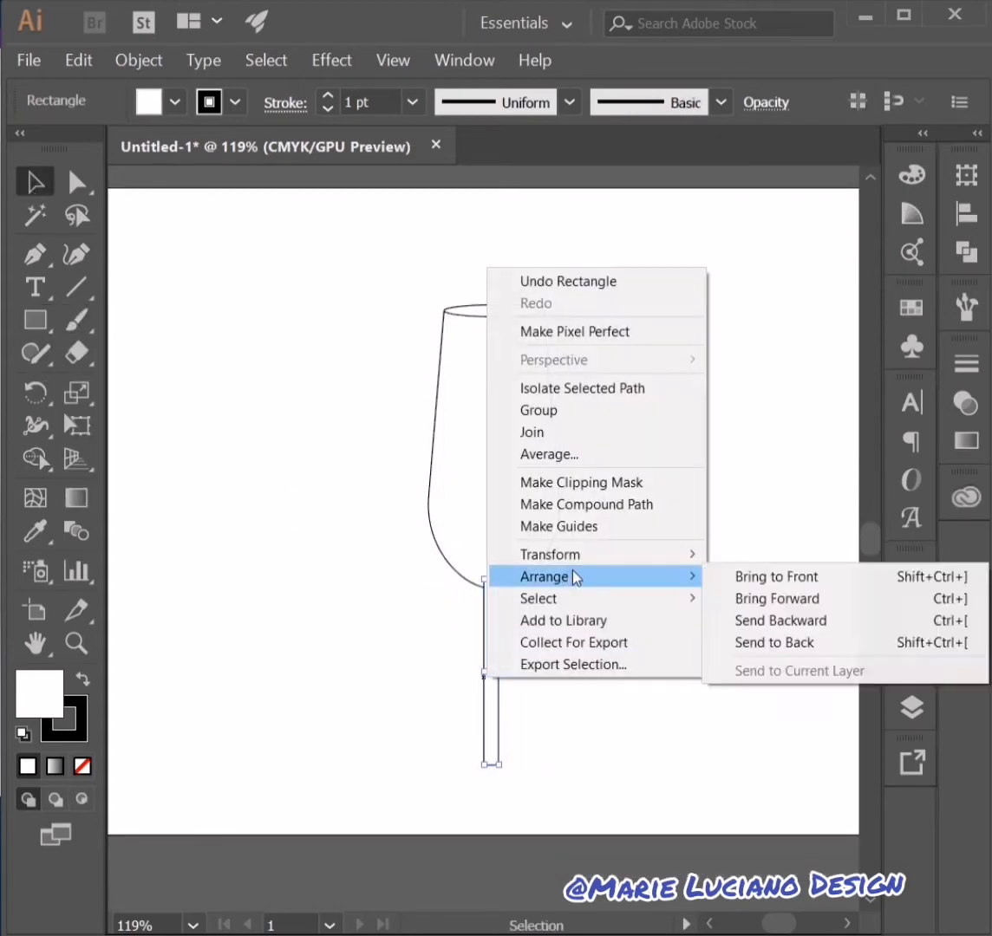
click(520, 666)
drag(493, 691, 497, 691)
click(569, 720)
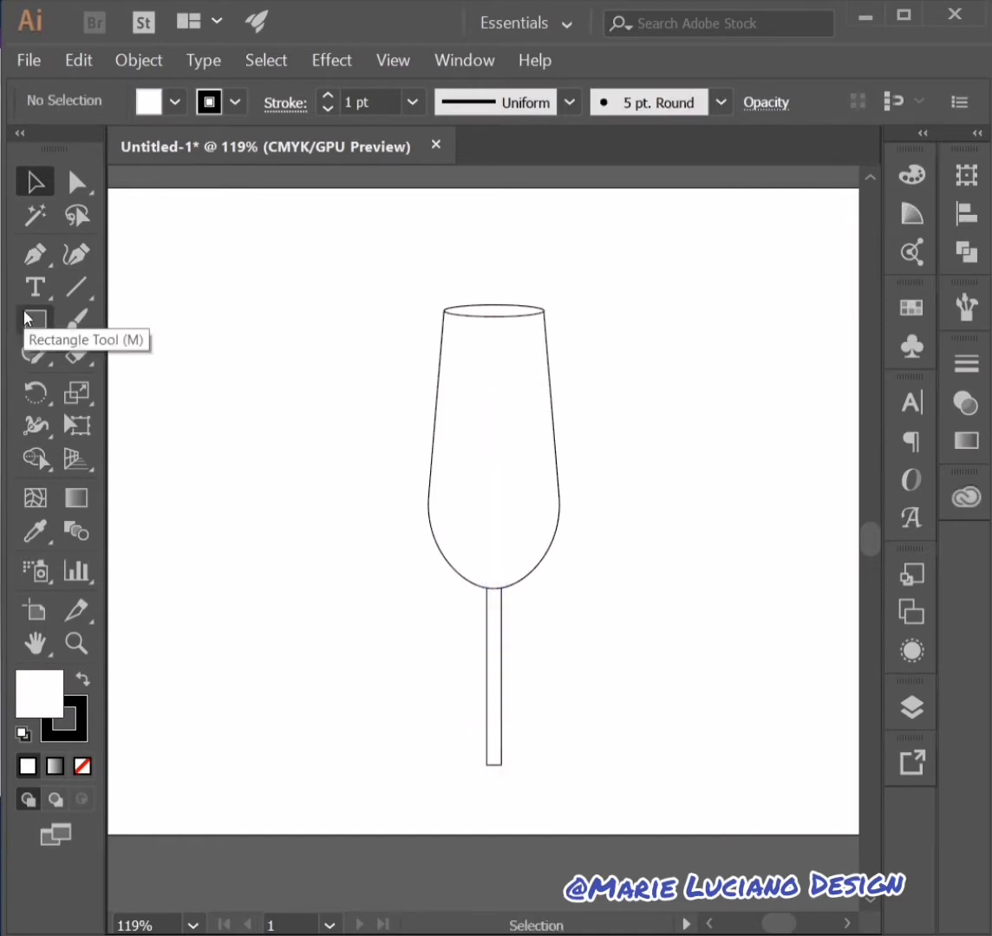
Draw a wide, flat ellipse over the lower end of the stem as the glass base
key(l)
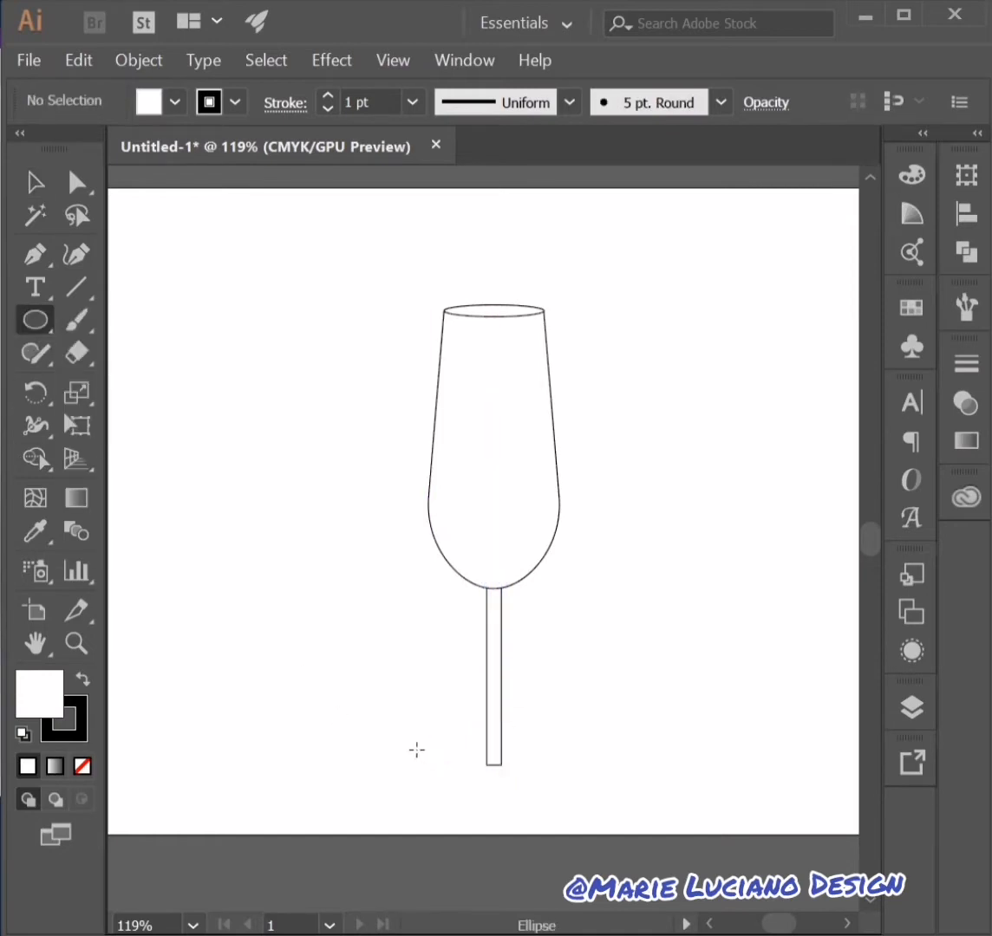
drag(417, 751, 569, 774)
key(v)
click(460, 708)
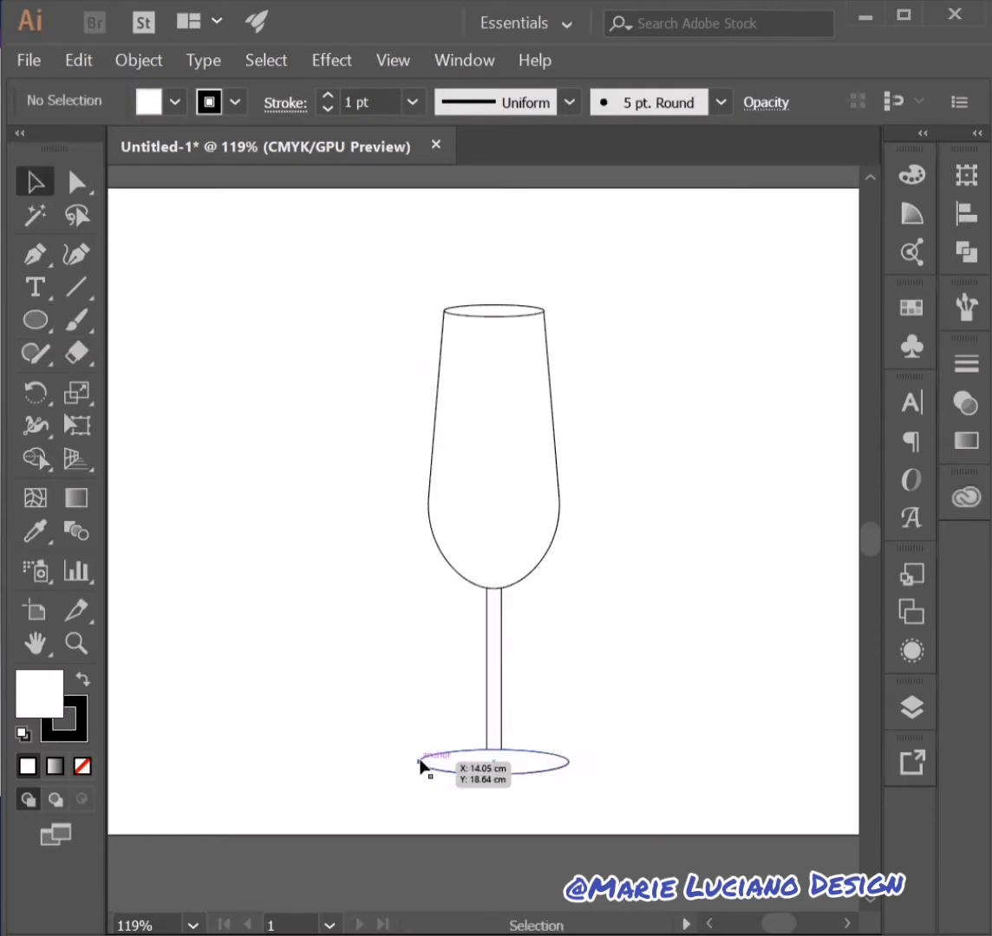
click(421, 761)
click(319, 763)
Collapse the upper handles of the base ellipse's two side anchors to make its ends pointed
key(a)
click(494, 750)
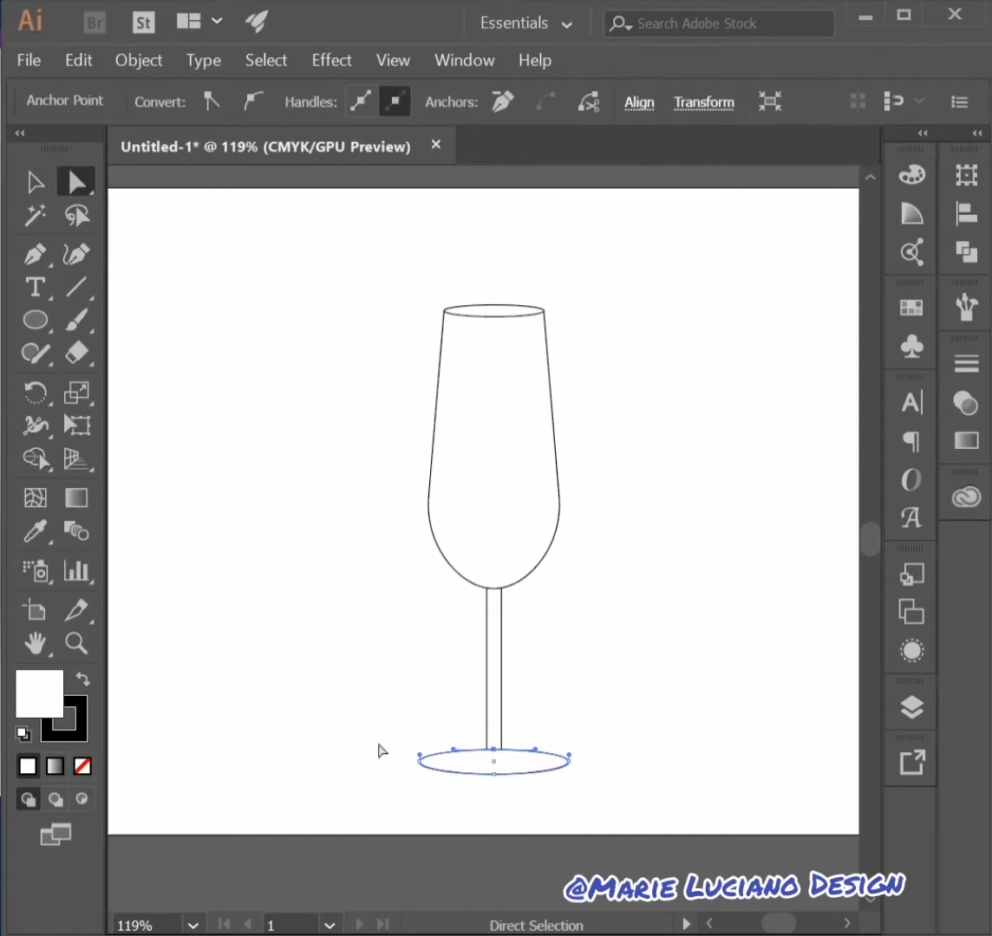
drag(419, 755, 420, 762)
drag(568, 755, 568, 762)
click(585, 812)
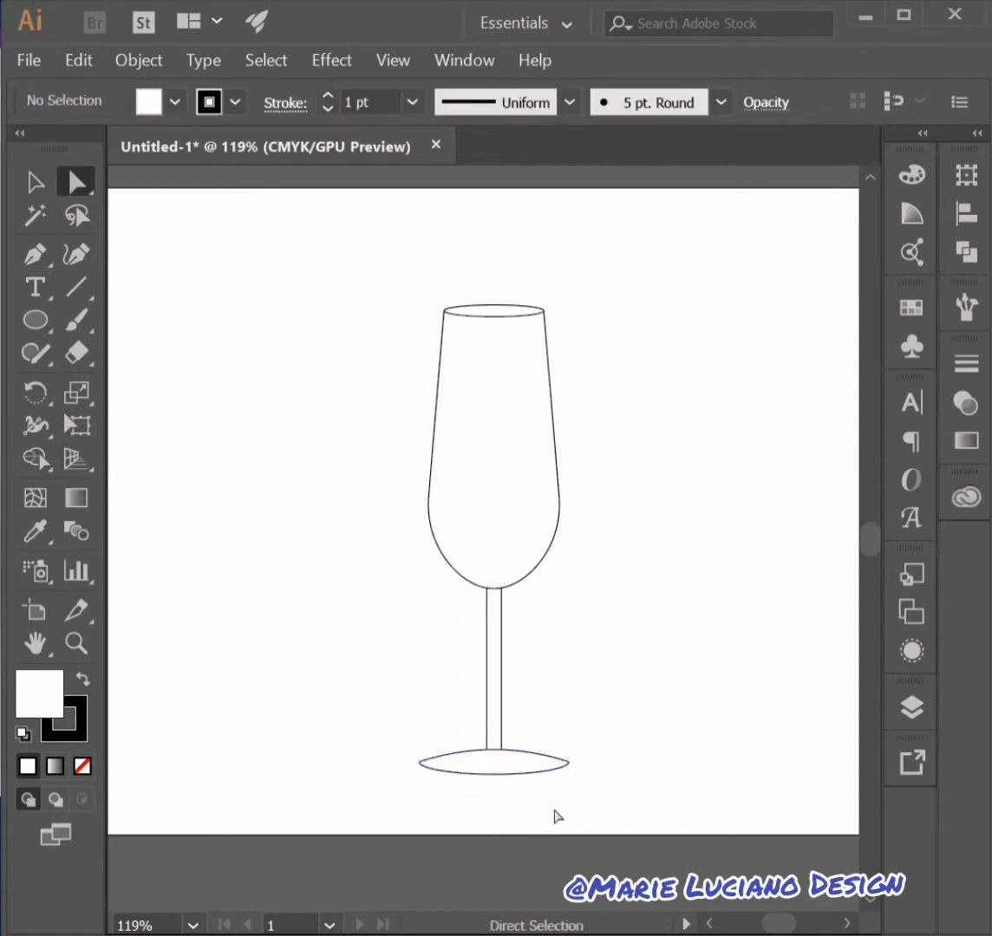
Raise the top anchor of the base to make the foot of the glass taller
click(510, 774)
drag(494, 774, 494, 735)
click(640, 686)
Convert the top anchor of the base to a corner point and round that corner slightly
drag(36, 254, 137, 354)
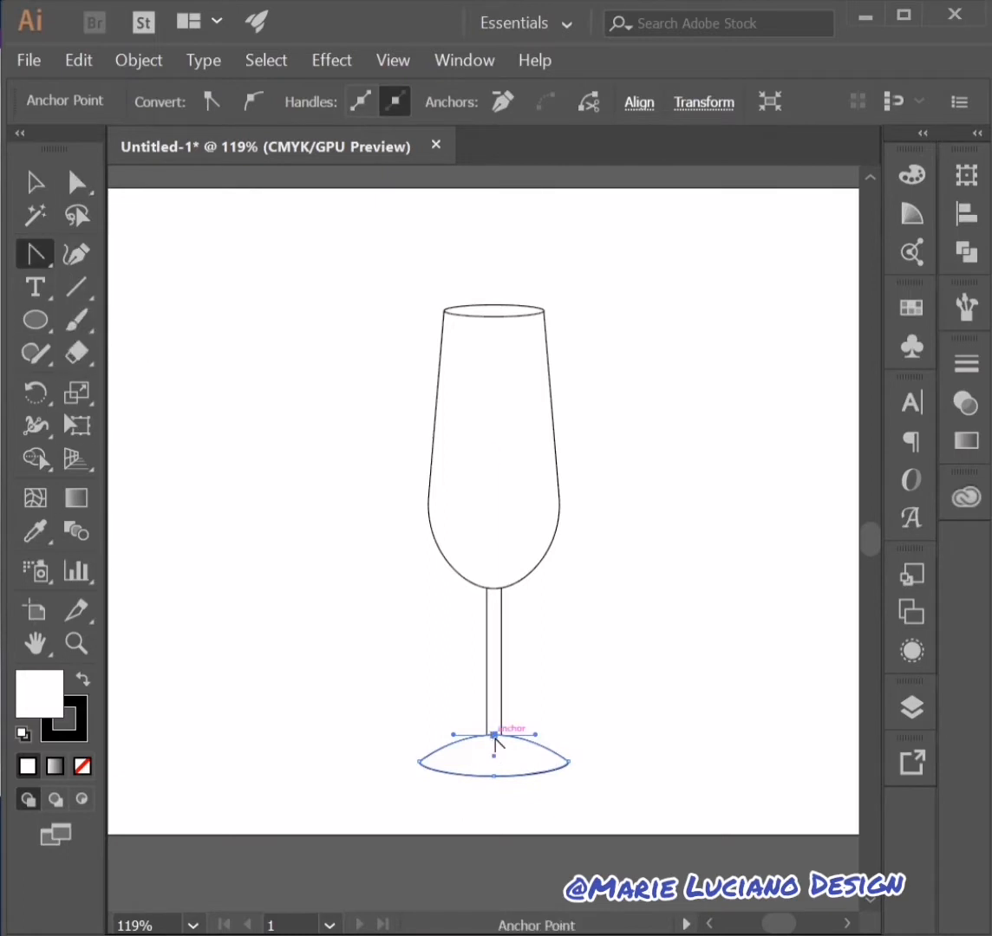
click(494, 735)
key(v)
click(538, 770)
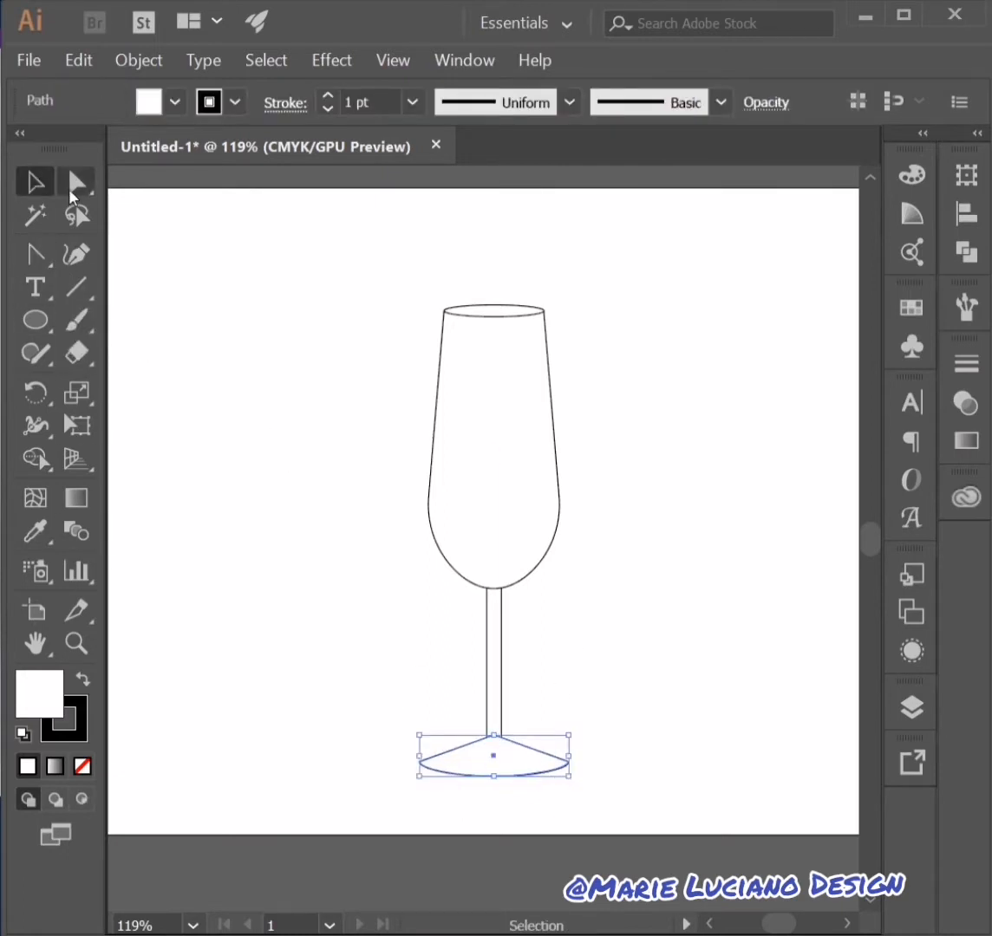
click(71, 185)
click(611, 706)
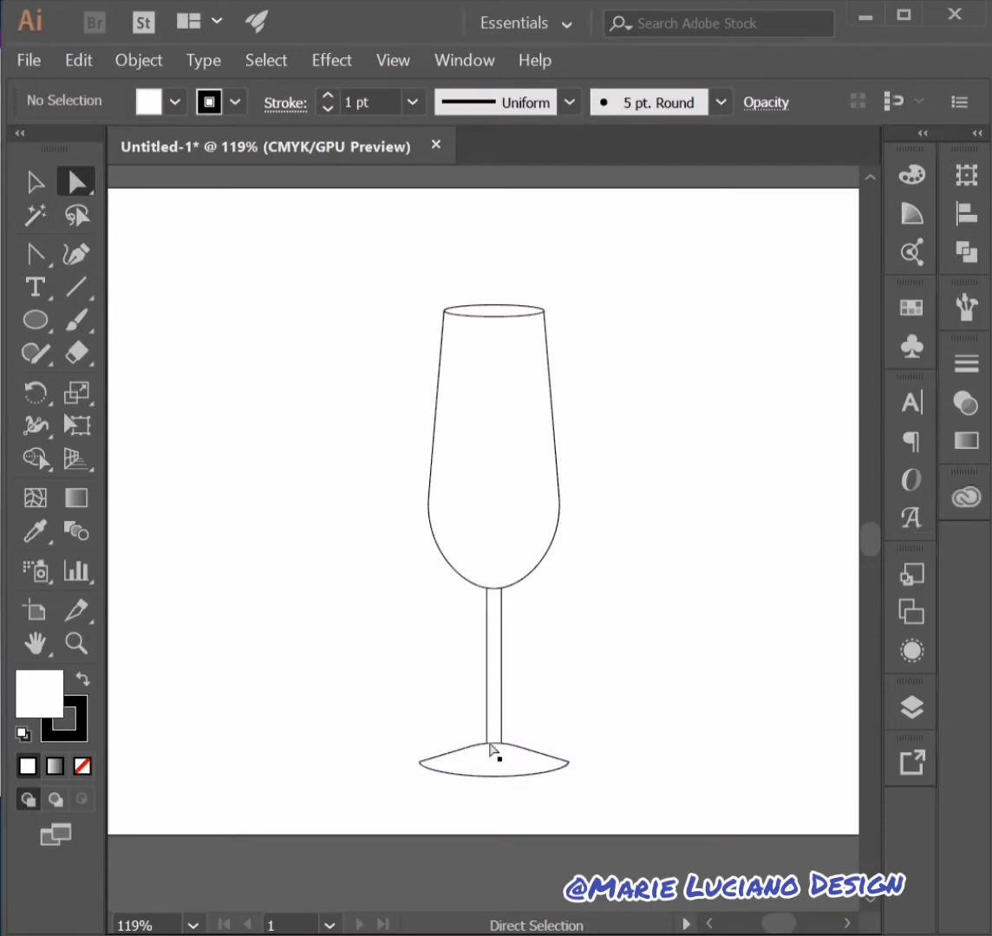
Shorten a copy of the stem rectangle from below and unite it with the stem, adding side anchors above the base
click(495, 759)
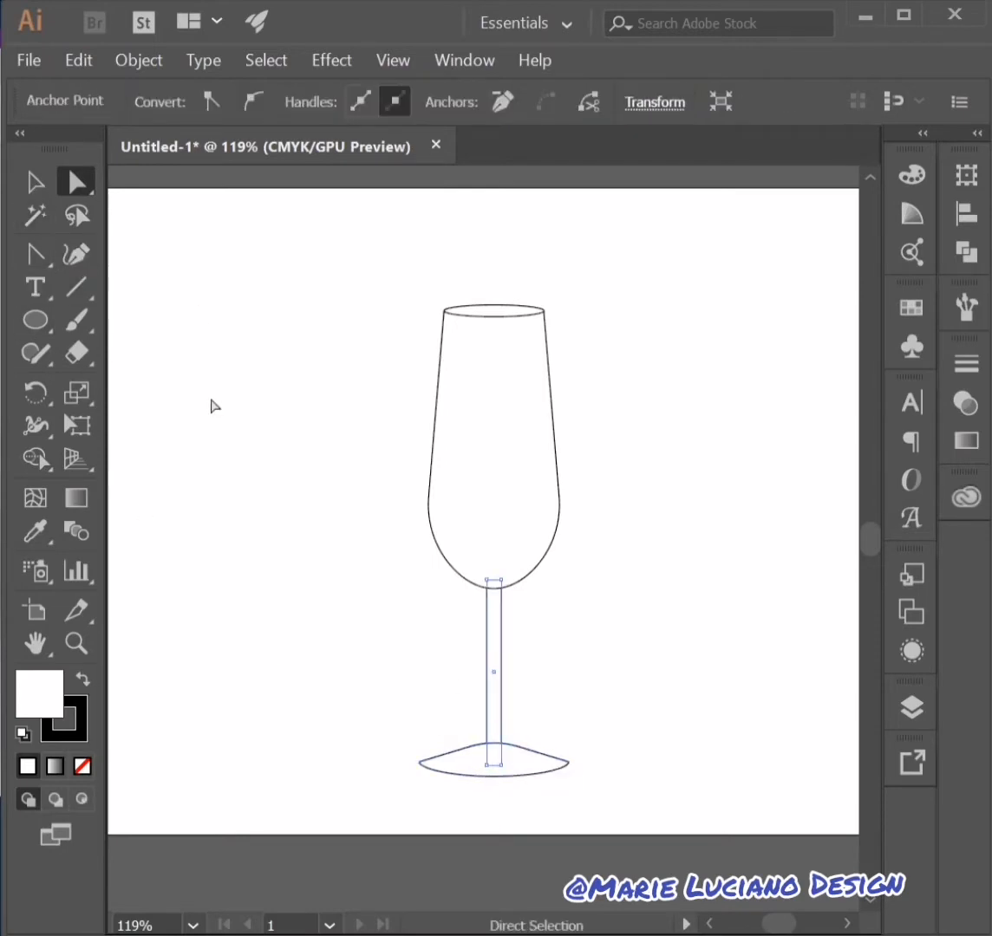
key(v)
drag(495, 766, 499, 723)
click(525, 715)
click(493, 739)
click(965, 252)
click(651, 233)
key(a)
click(544, 665)
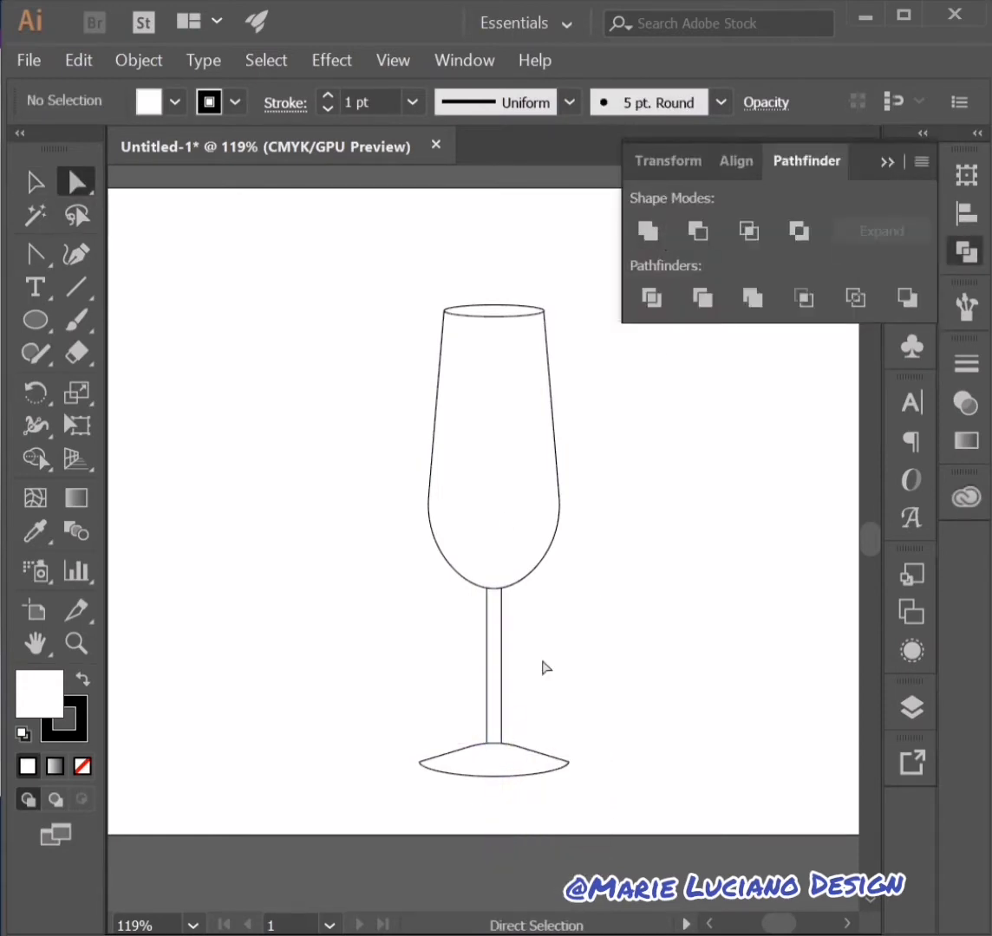
Flare the lower end of the stem by scaling its two bottom corner anchors outward
click(494, 737)
click(486, 764)
drag(43, 269, 130, 320)
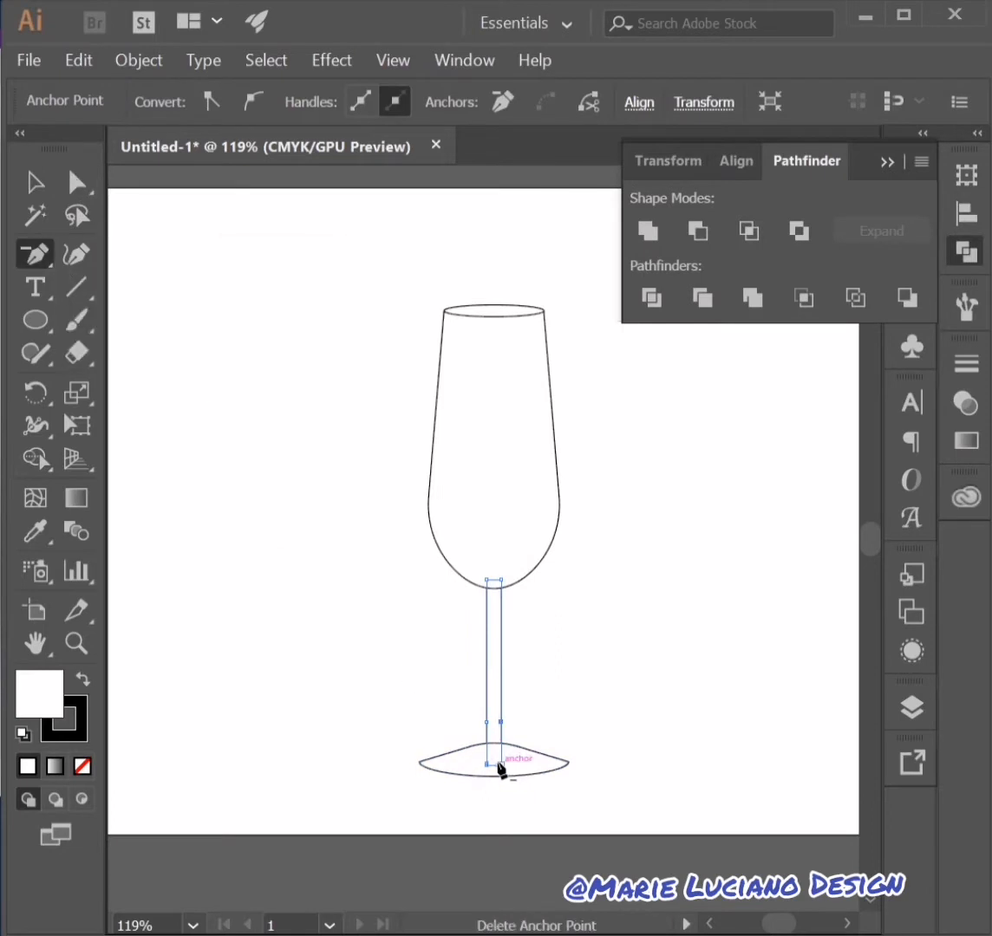
click(77, 182)
shift+click(501, 765)
click(71, 398)
drag(511, 766, 535, 767)
click(35, 182)
click(887, 162)
click(694, 364)
Round the two side anchors of the stem where the lower flare begins
click(77, 182)
drag(444, 704, 522, 730)
drag(519, 726, 823, 747)
click(693, 754)
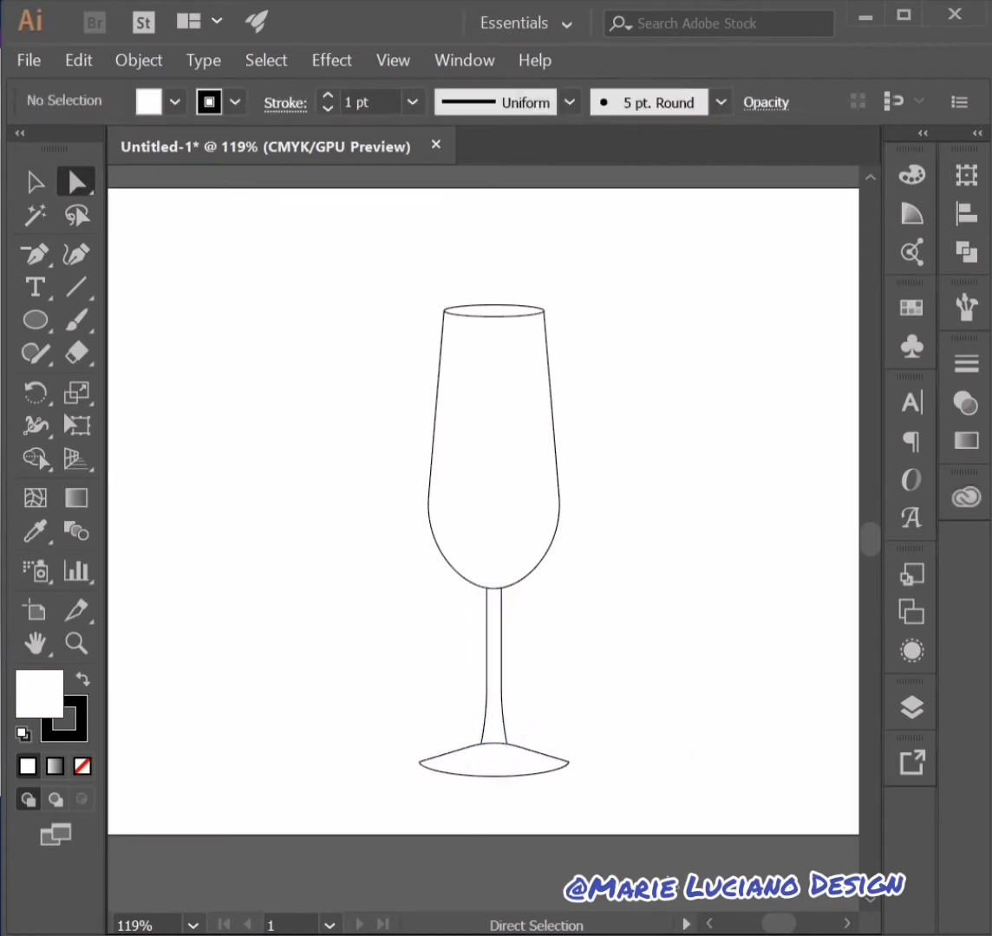
Move the stem and base down to make room for a longer stem
key(v)
drag(503, 738, 504, 774)
click(554, 719)
Create a copy of the stem reflected across the horizontal axis and move it up so its flared end meets the bowl
click(500, 709)
drag(34, 392, 73, 417)
double_click(35, 393)
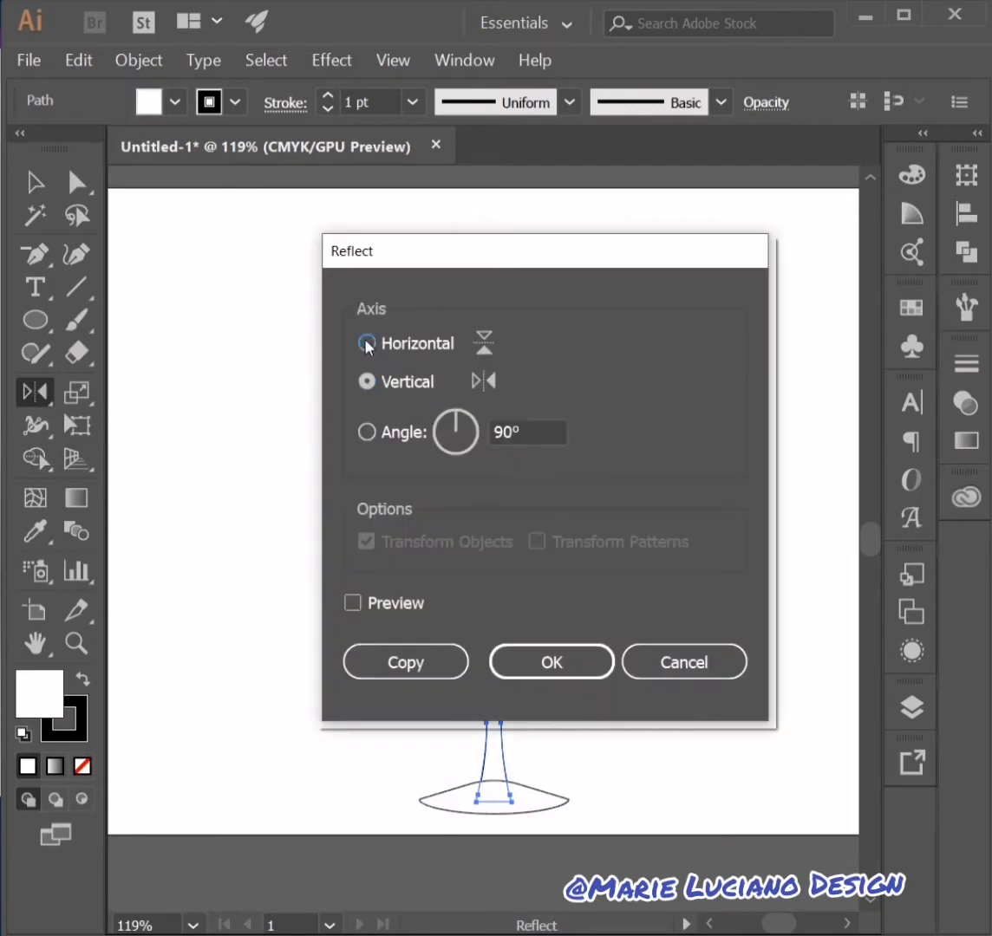
click(367, 344)
click(405, 661)
click(34, 182)
drag(510, 625, 509, 578)
click(440, 631)
Unite the stem and its reflected copy into one shape with Pathfinder
drag(440, 631, 530, 702)
click(965, 252)
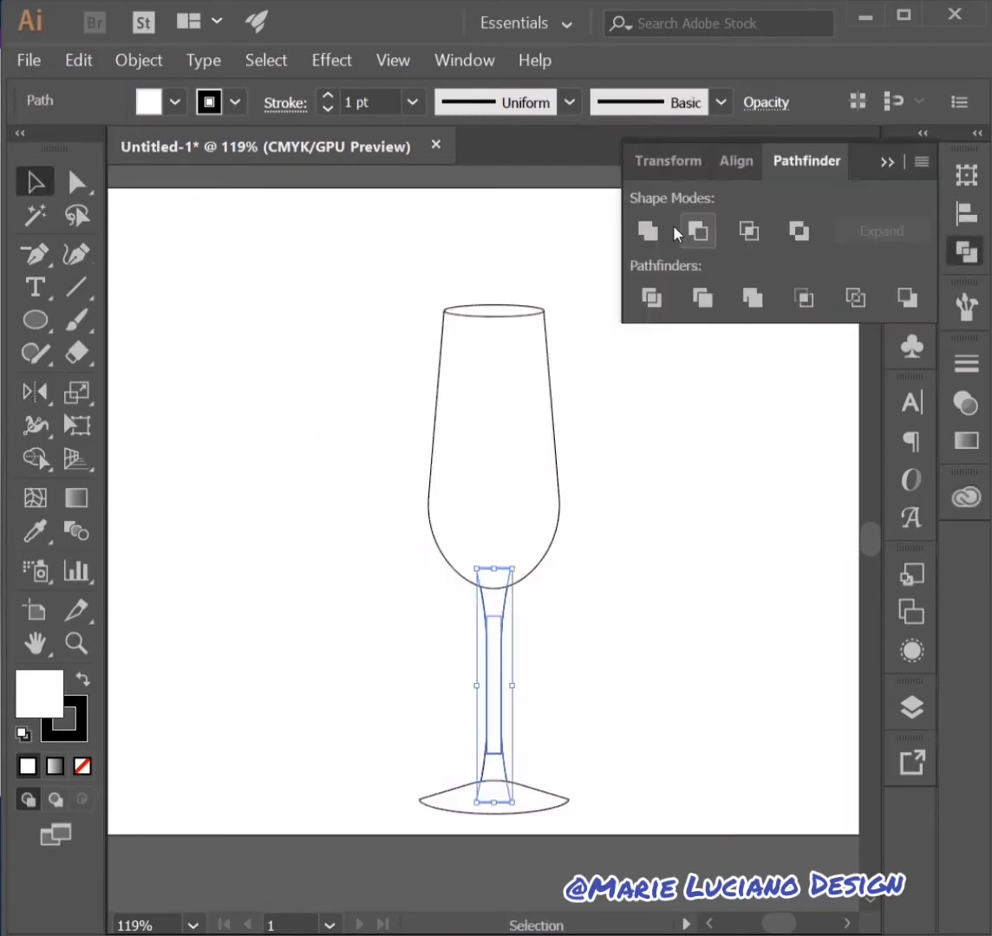
click(648, 231)
click(659, 416)
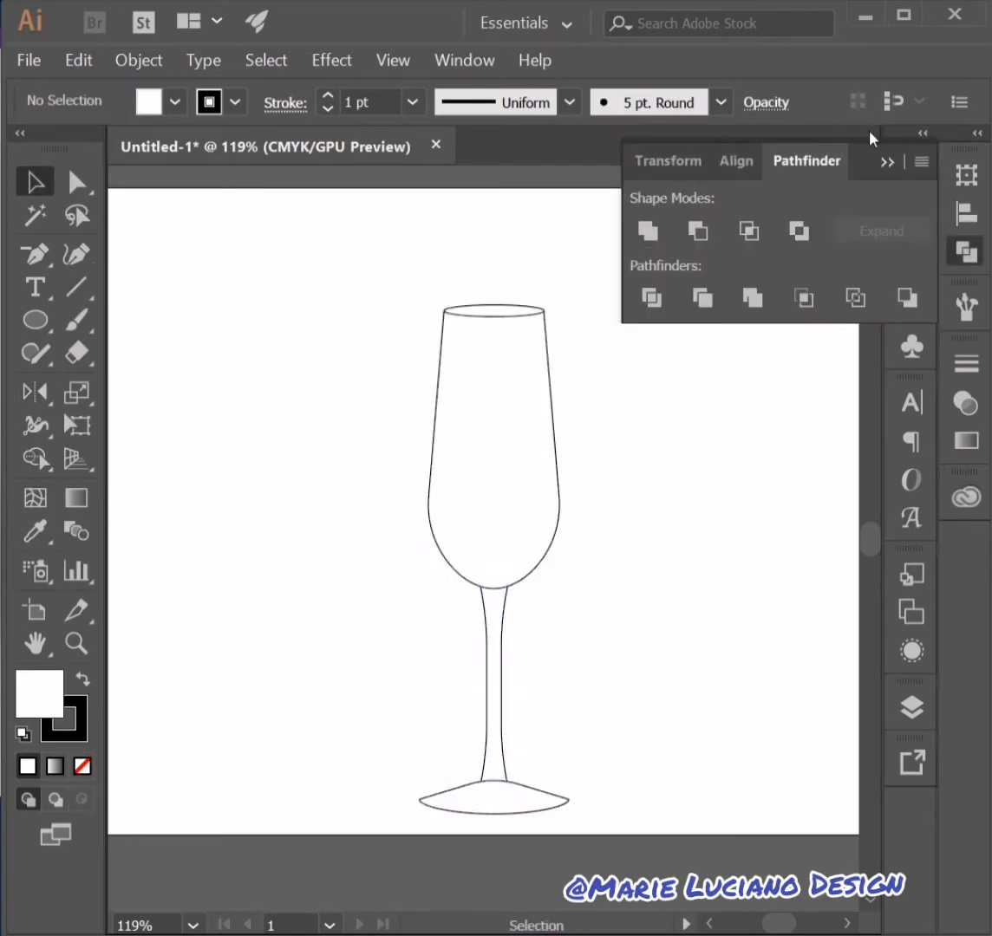
click(883, 163)
Lengthen the stem by moving the rim, bowl and the stem's upper anchors up together
key(a)
drag(350, 299, 626, 664)
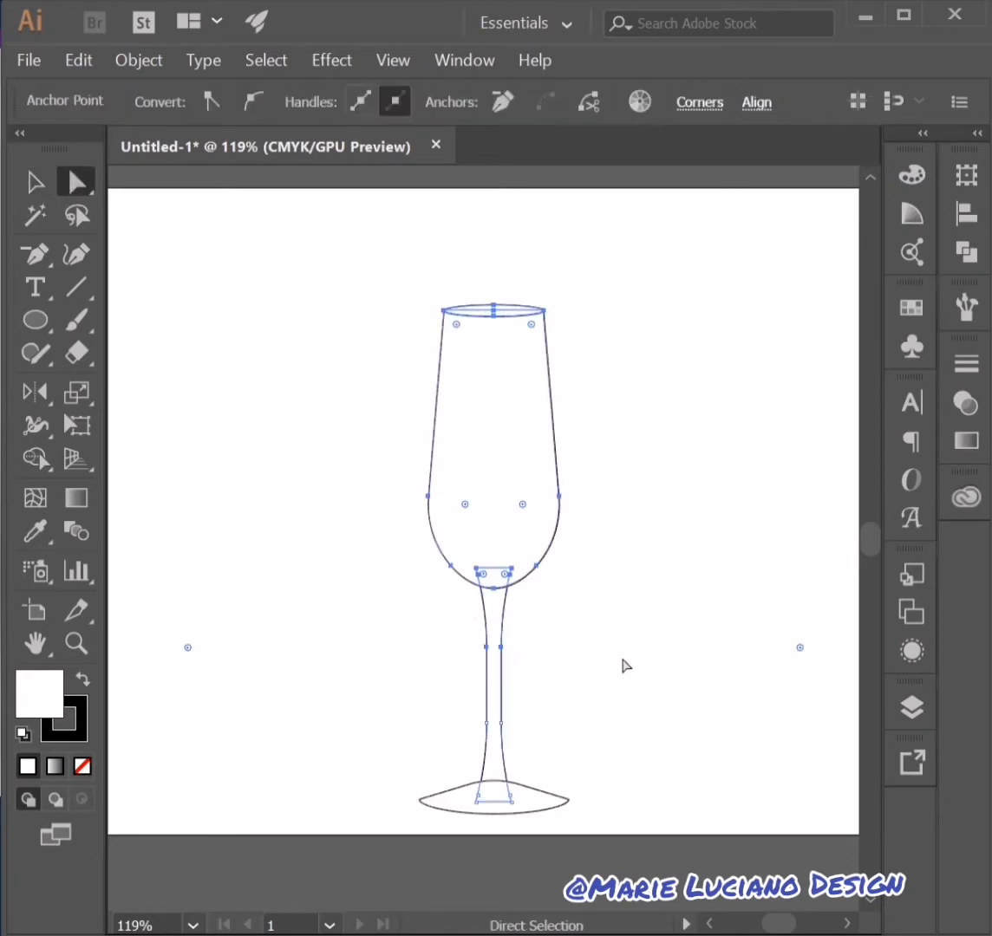
drag(507, 681, 507, 635)
click(555, 705)
Shorten the stem's upper and lower flares by moving their side anchors closer to the bowl and the base
click(482, 732)
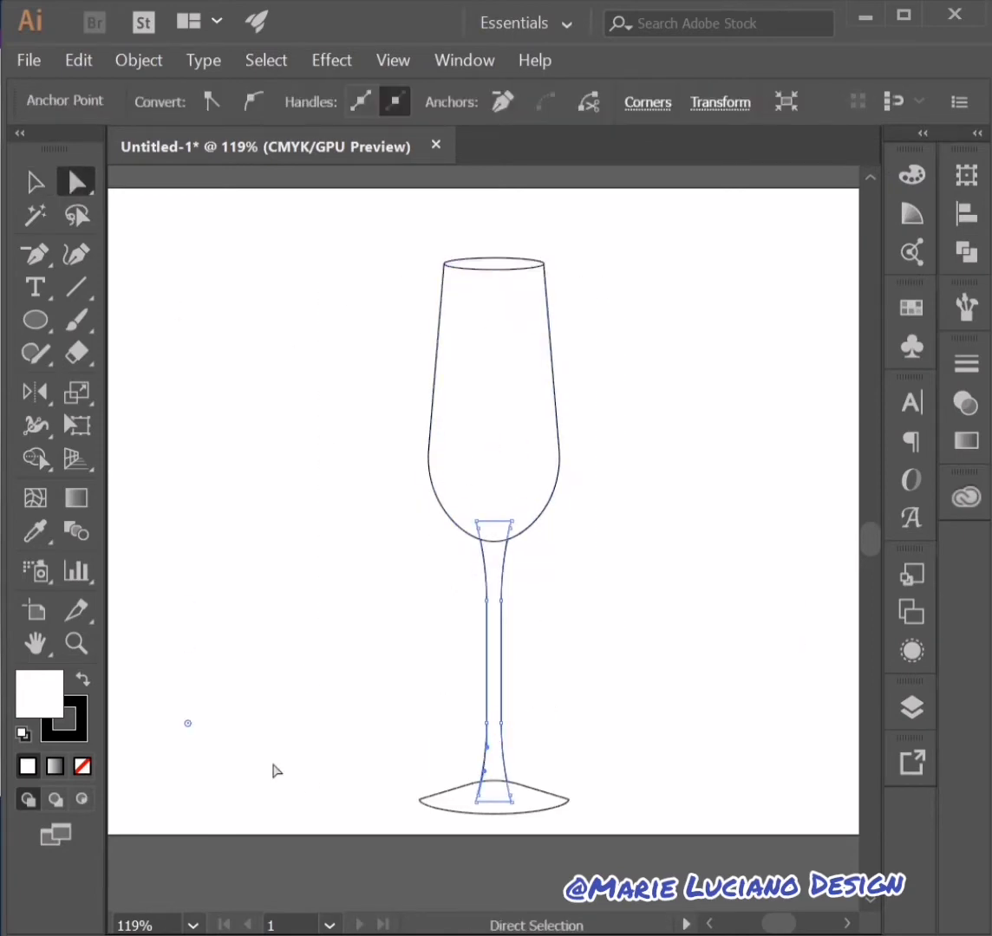
click(400, 680)
click(486, 601)
shift+click(501, 601)
drag(501, 600, 501, 579)
click(468, 740)
click(506, 726)
click(559, 758)
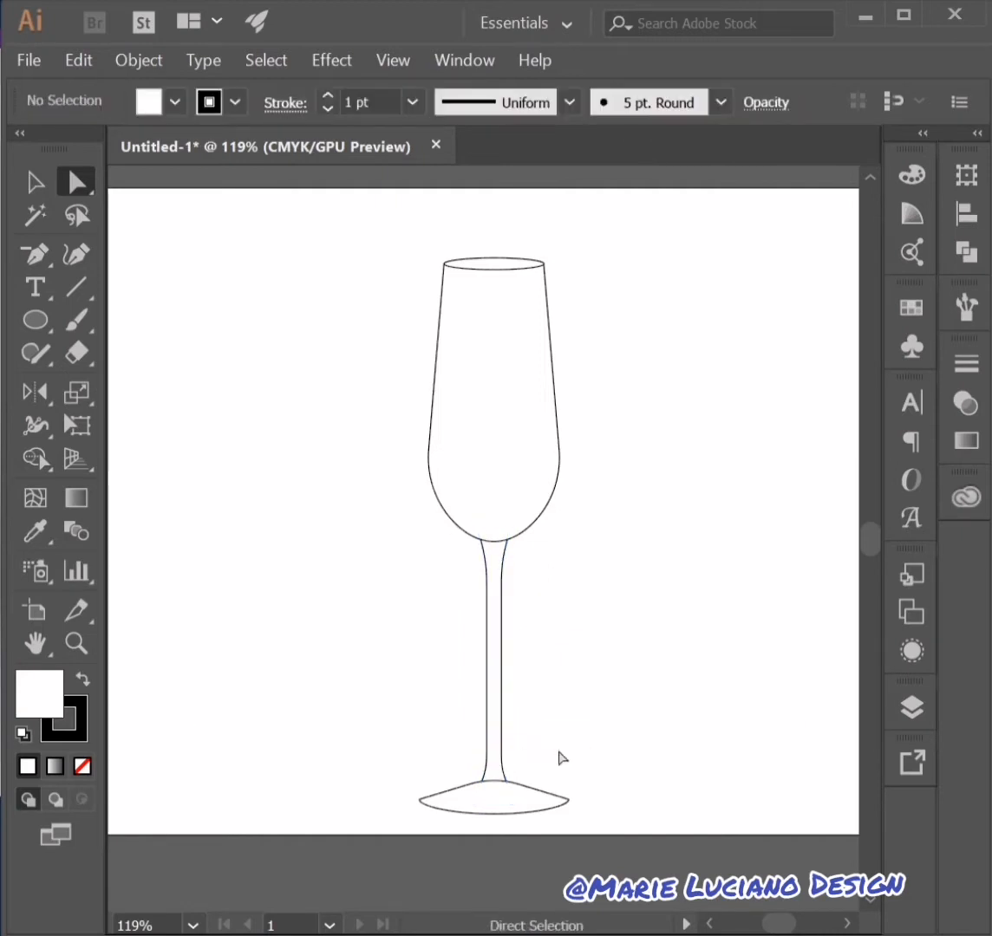
Try to widen the stem's lower flare by scaling its side and bottom anchors together
drag(472, 736, 547, 780)
shift+click(476, 802)
shift+click(511, 802)
click(76, 393)
key(a)
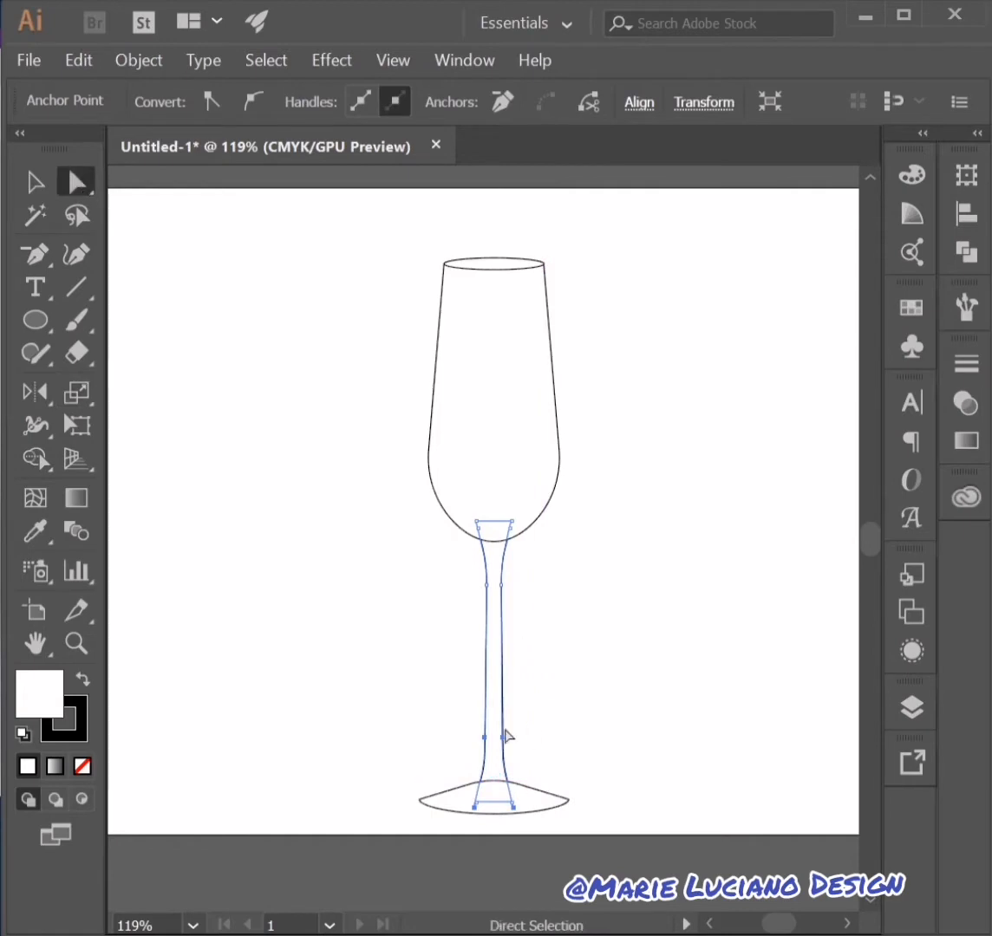
key(ctrl+z)
Widen the stem's lower end by scaling only its bottom anchors outward
shift+click(502, 752)
shift+click(476, 806)
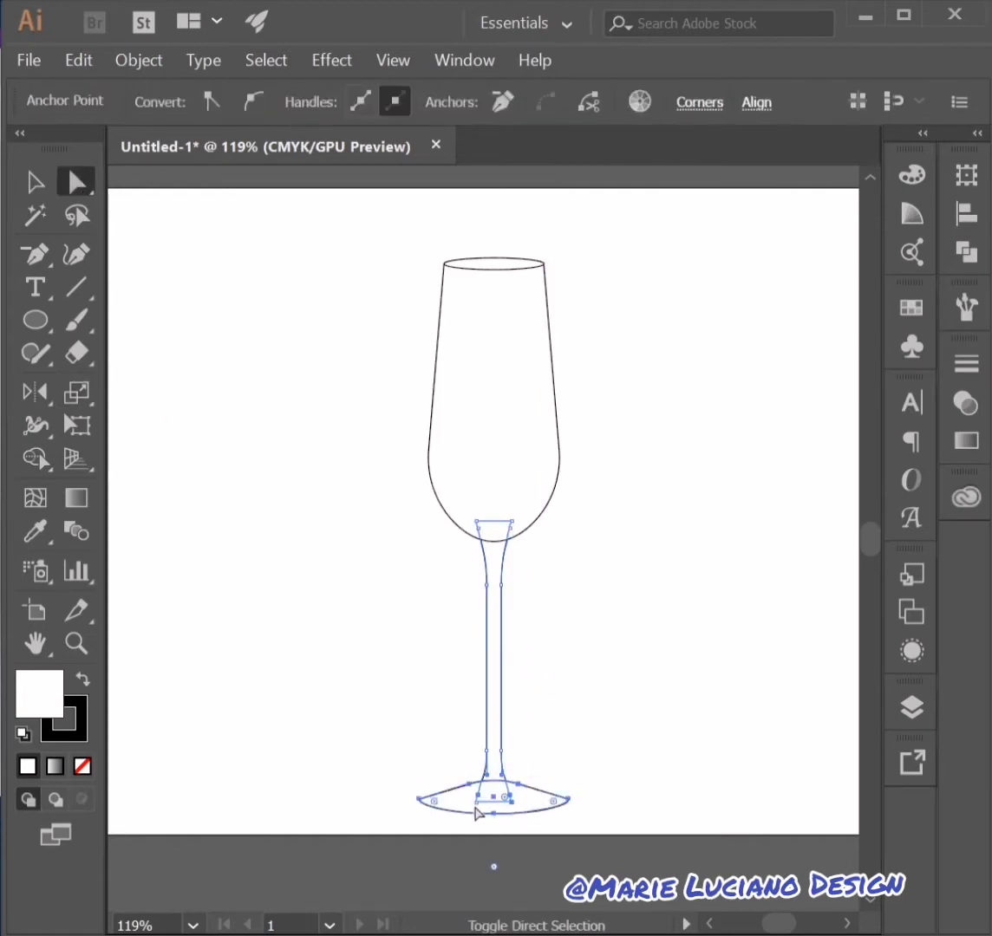
shift+click(476, 804)
click(78, 394)
drag(544, 756, 560, 753)
click(33, 182)
click(328, 569)
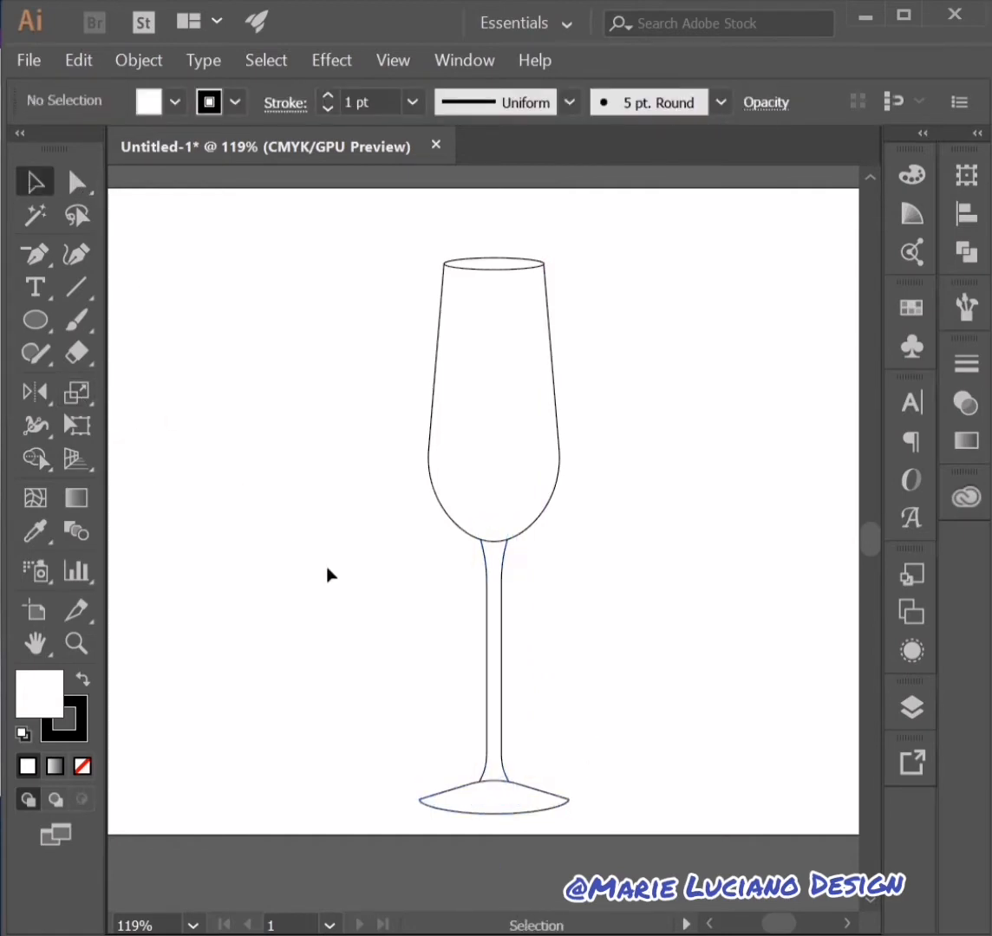
Move the base up slightly and widen the stem's top end to follow the bowl's curve
drag(475, 791, 475, 783)
click(717, 740)
click(525, 796)
click(35, 182)
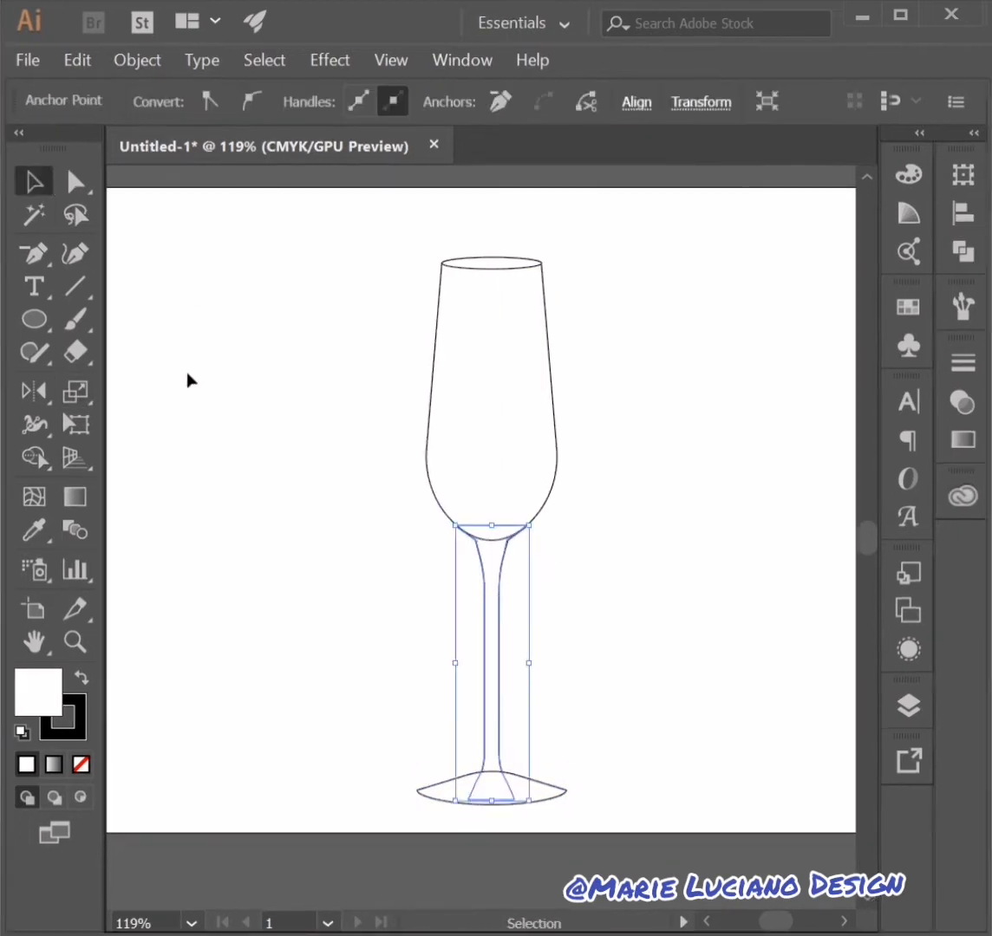
click(185, 372)
Round the two stem anchors just below the bowl into smooth curves
click(77, 182)
click(476, 542)
shift+click(508, 541)
drag(523, 552, 668, 672)
click(667, 672)
click(33, 181)
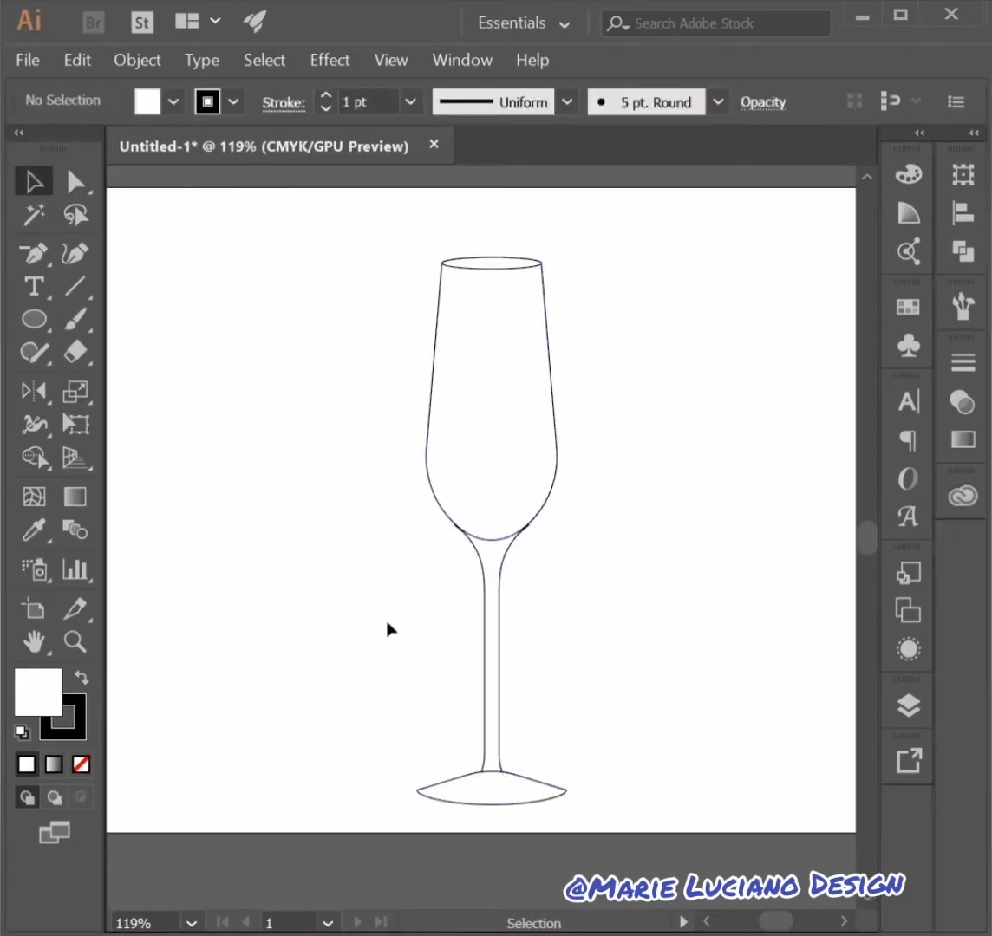
Align all parts of the glass to their horizontal center
drag(388, 622, 533, 713)
click(358, 250)
drag(358, 251, 608, 819)
click(962, 213)
click(693, 230)
click(962, 214)
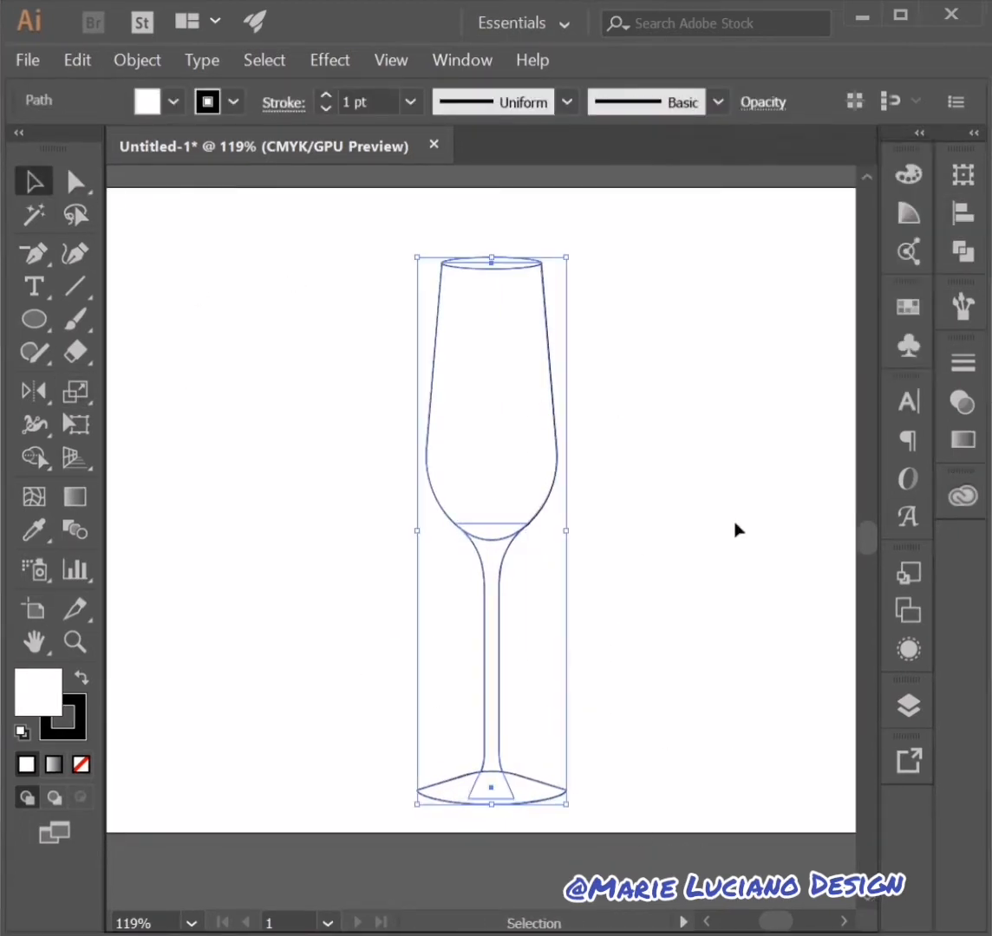
click(735, 528)
Remove the fill from all parts of the glass
drag(387, 247, 618, 788)
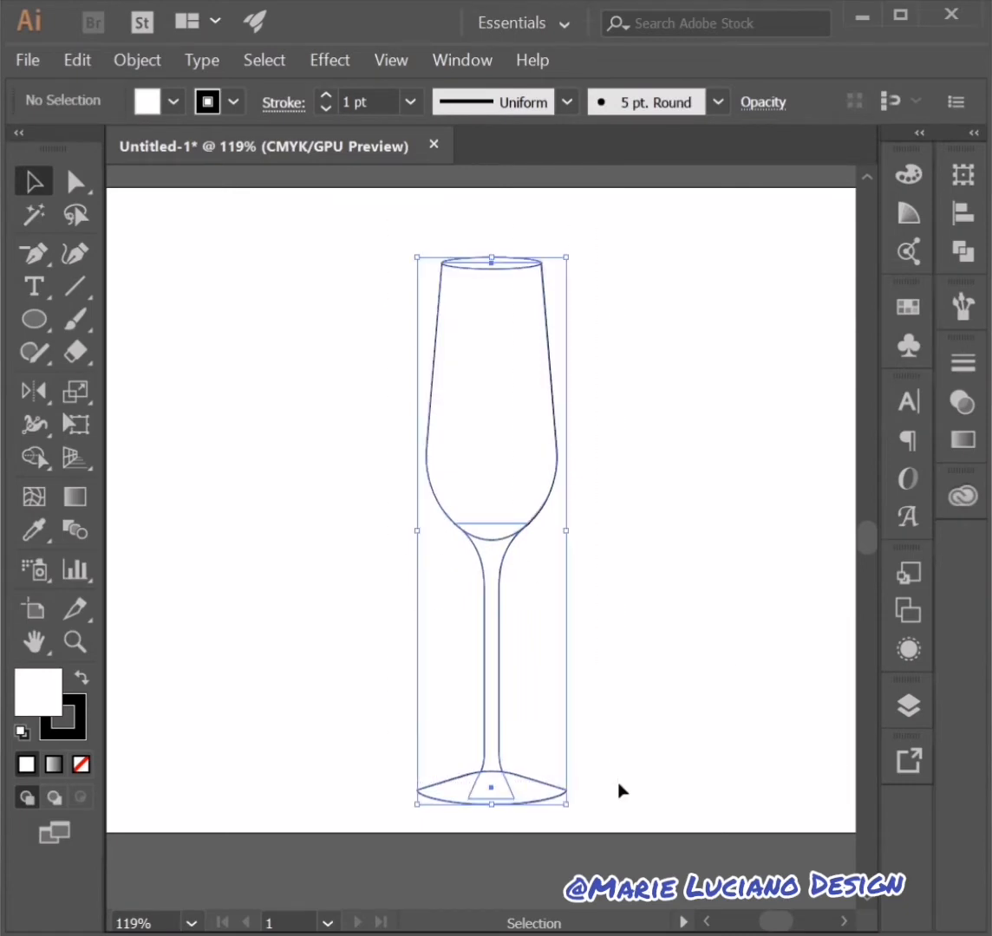
key(/)
click(217, 723)
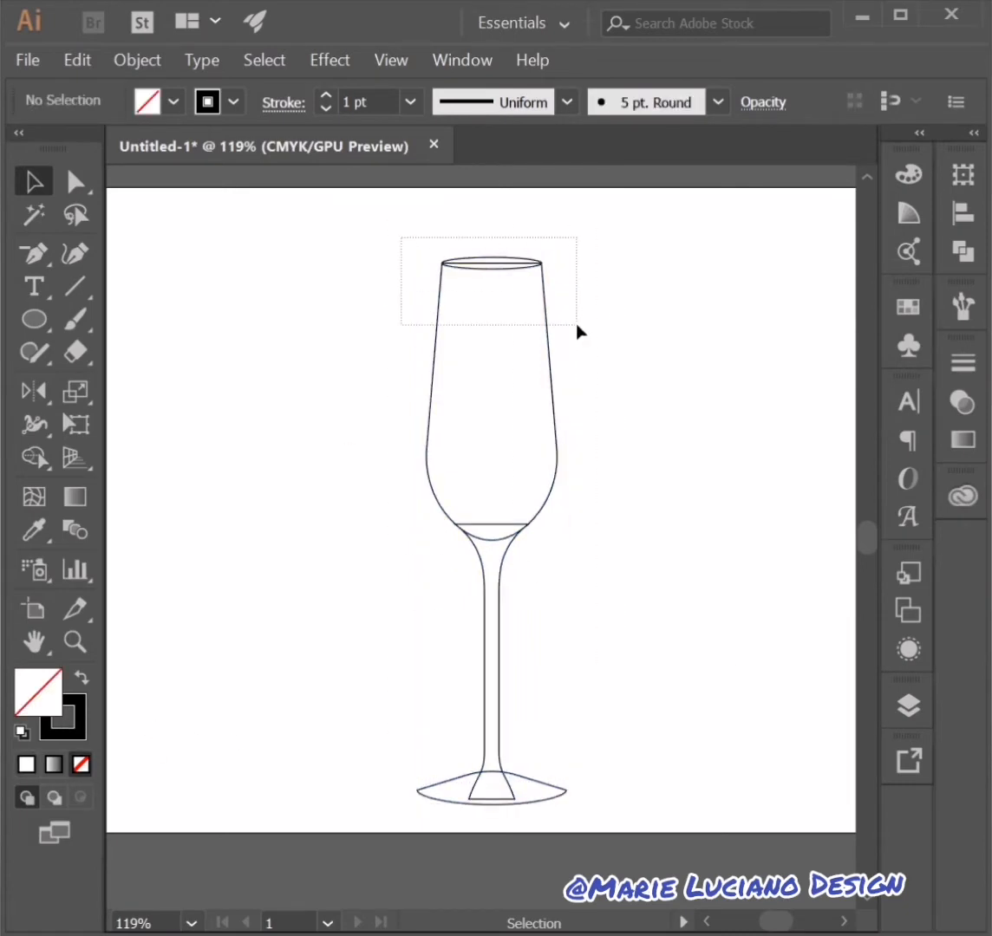
Merge the selected outlines with Shape Builder into a whole bowl below the rim ellipse and a single stem-and-base shape
drag(580, 331, 580, 331)
click(34, 457)
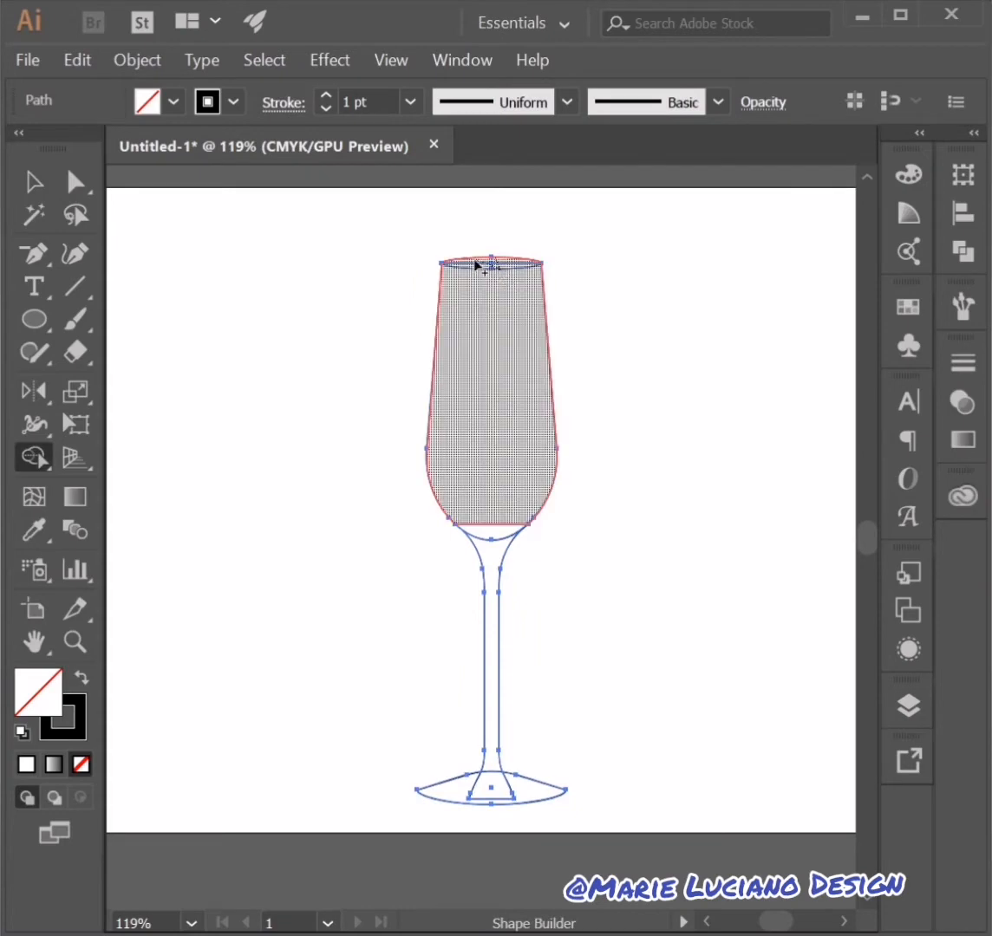
drag(475, 260, 475, 259)
click(493, 569)
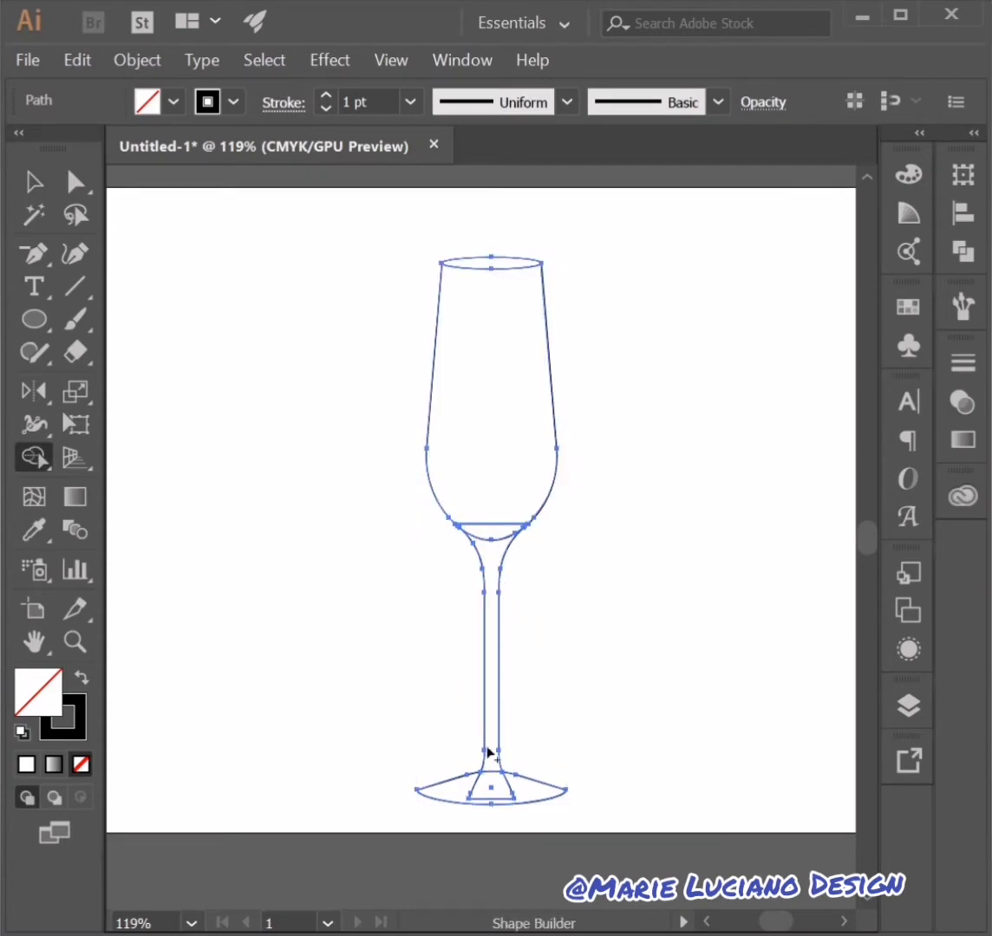
drag(490, 753, 491, 789)
drag(497, 535, 485, 493)
click(76, 182)
click(320, 416)
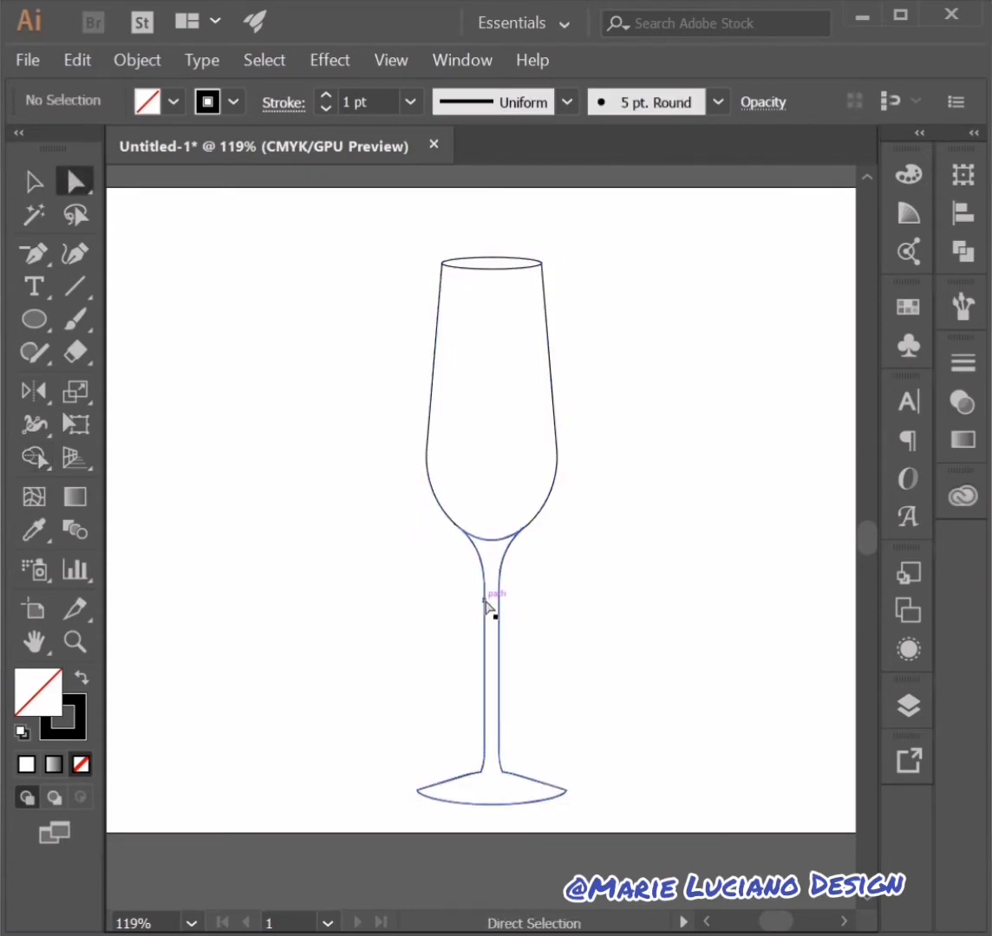
Delete the surplus anchor points on both sides of the joint between the bowl and the stem
click(76, 642)
click(526, 568)
click(527, 568)
double_click(526, 568)
click(76, 182)
drag(141, 269, 496, 466)
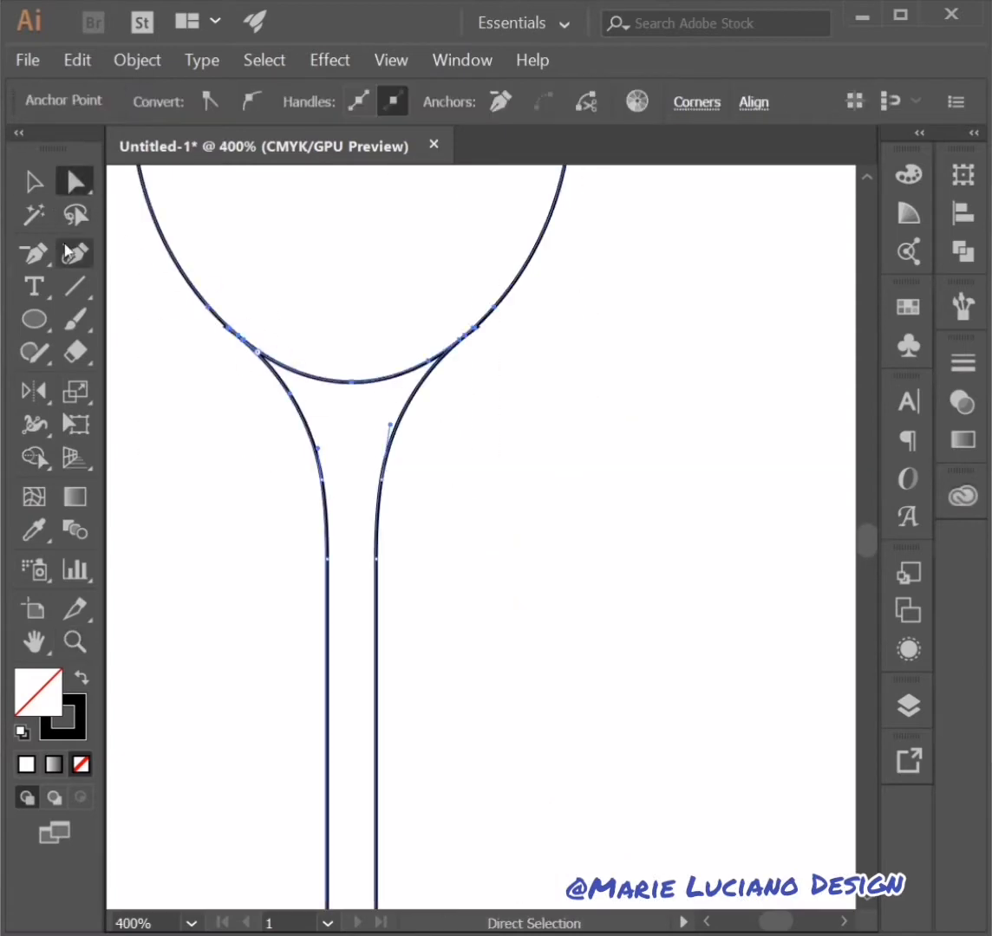
click(34, 254)
click(475, 329)
click(466, 335)
click(460, 339)
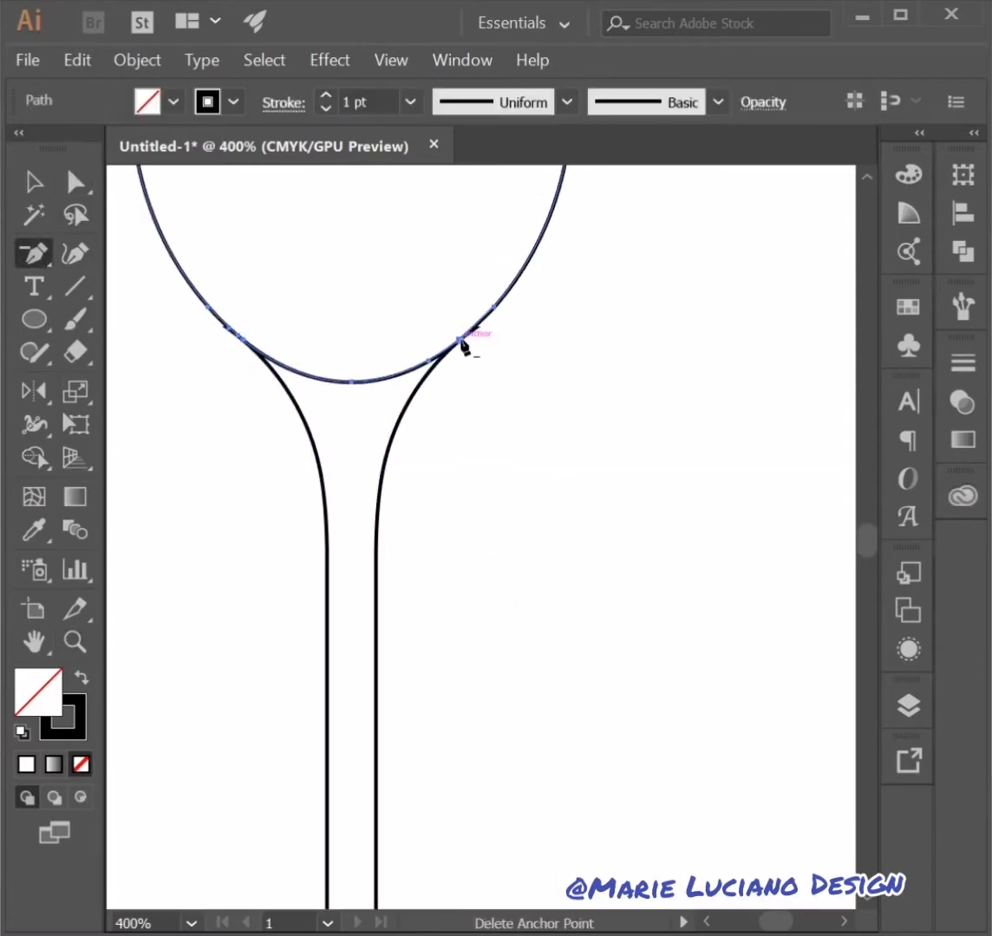
click(440, 353)
click(230, 331)
click(242, 341)
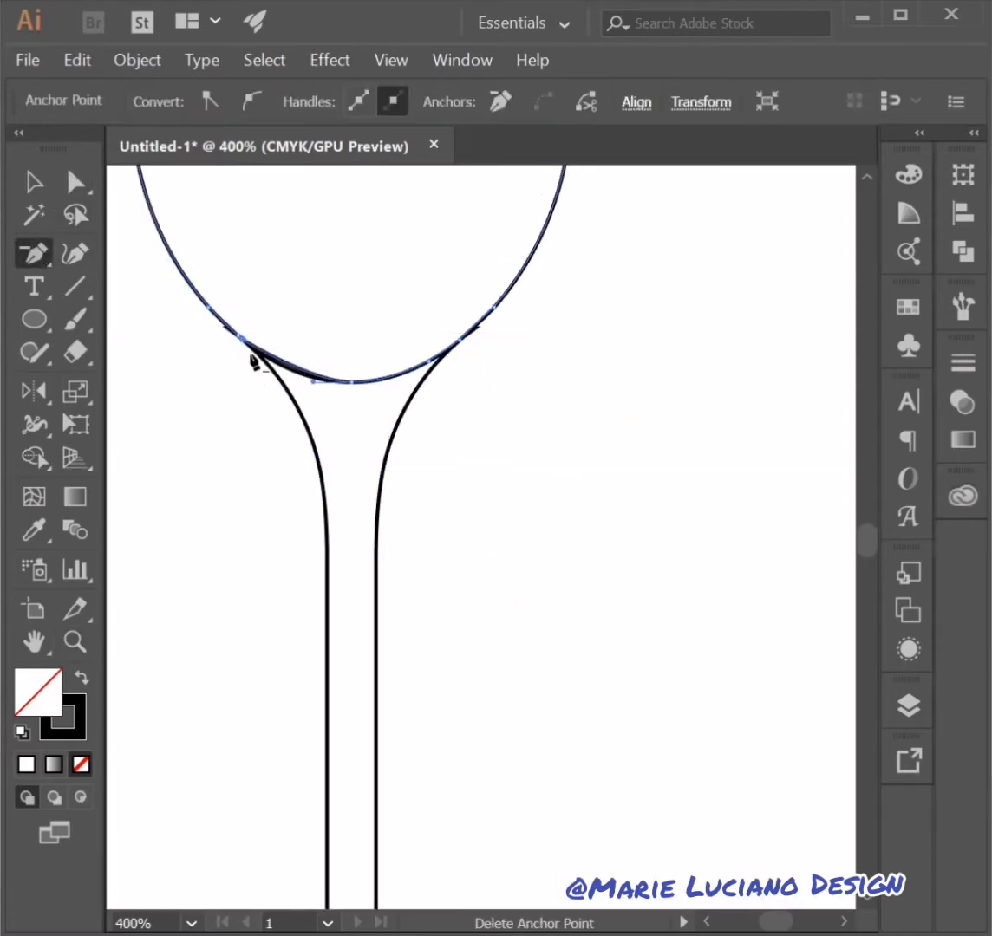
click(251, 350)
click(34, 182)
click(206, 483)
drag(327, 559, 500, 559)
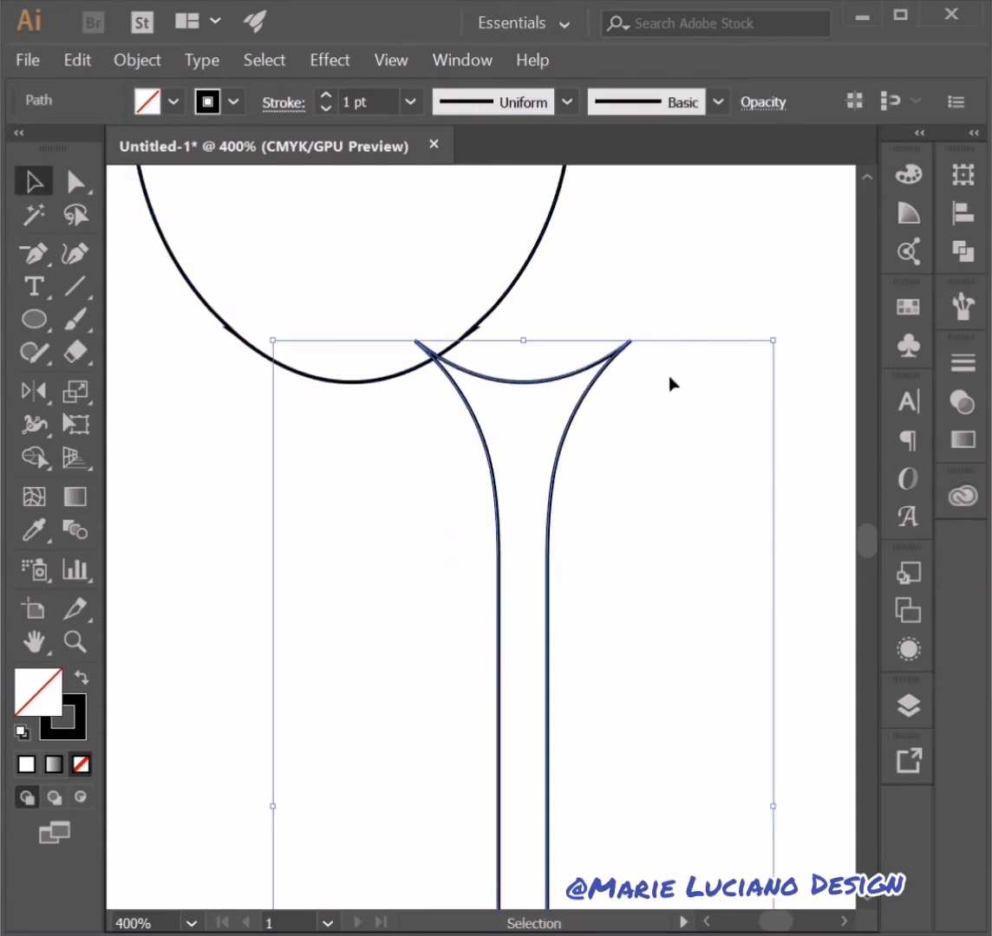
click(77, 182)
drag(631, 341, 674, 328)
key(ctrl+z)
key(ctrl+z)
Delete the small leftover path fragments sticking out on both sides of the joint between bowl and stem
drag(215, 347, 260, 309)
click(269, 305)
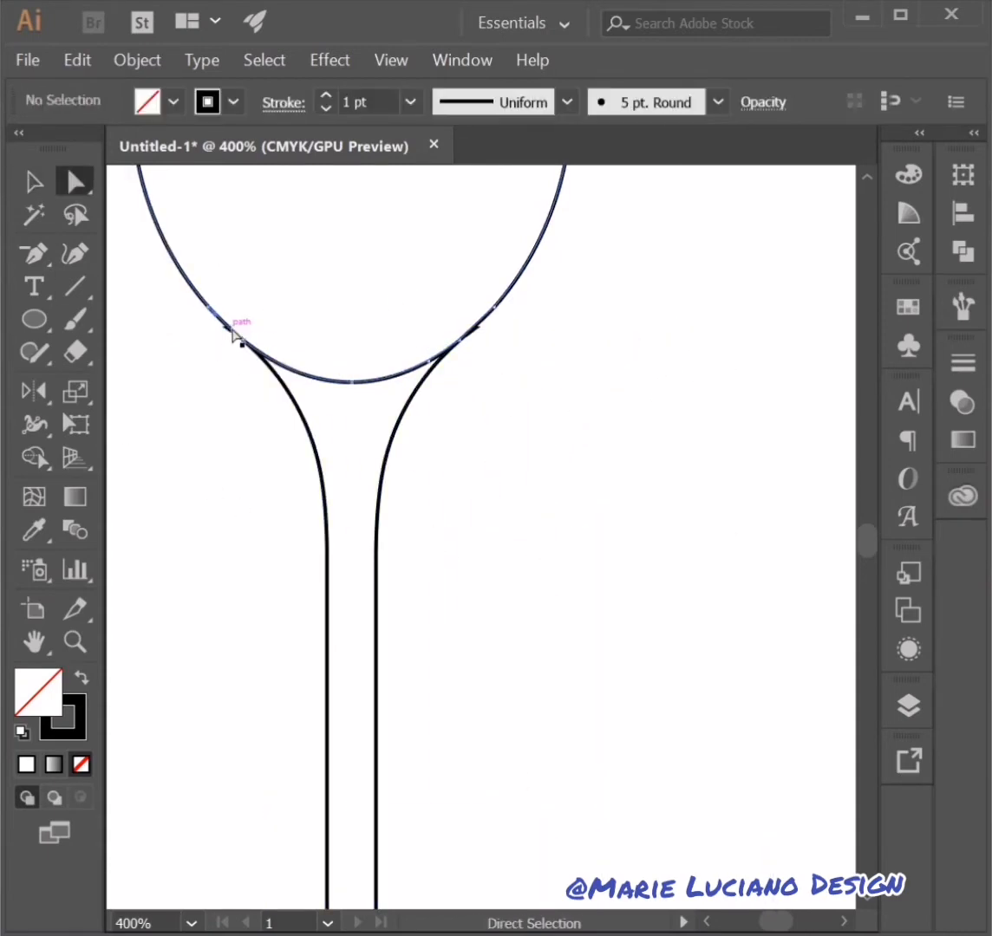
click(232, 334)
key(v)
drag(182, 311, 511, 407)
shift+click(506, 295)
shift+click(405, 373)
shift+click(378, 502)
key(Delete)
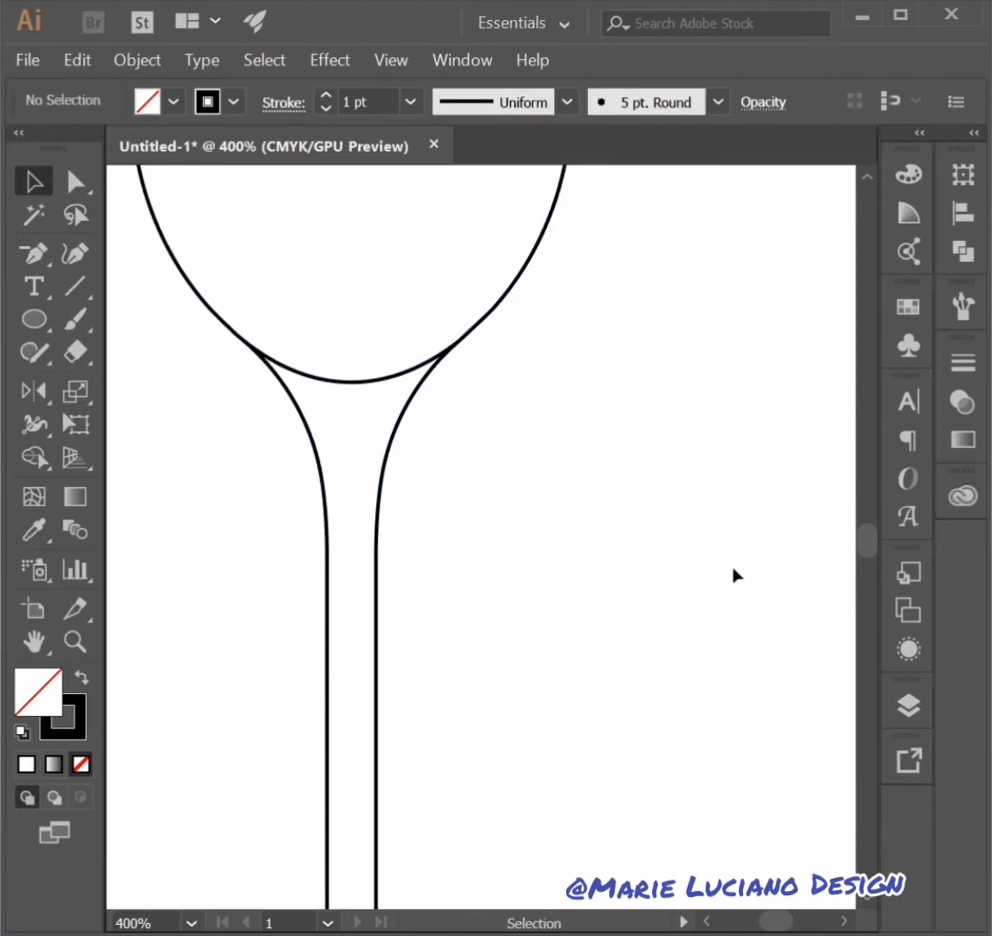
click(76, 182)
drag(158, 304, 499, 359)
click(228, 509)
click(243, 339)
Round the two corners where the stem meets the base into wide, smooth curves
click(34, 182)
drag(488, 885, 469, 745)
click(77, 182)
click(464, 708)
click(537, 709)
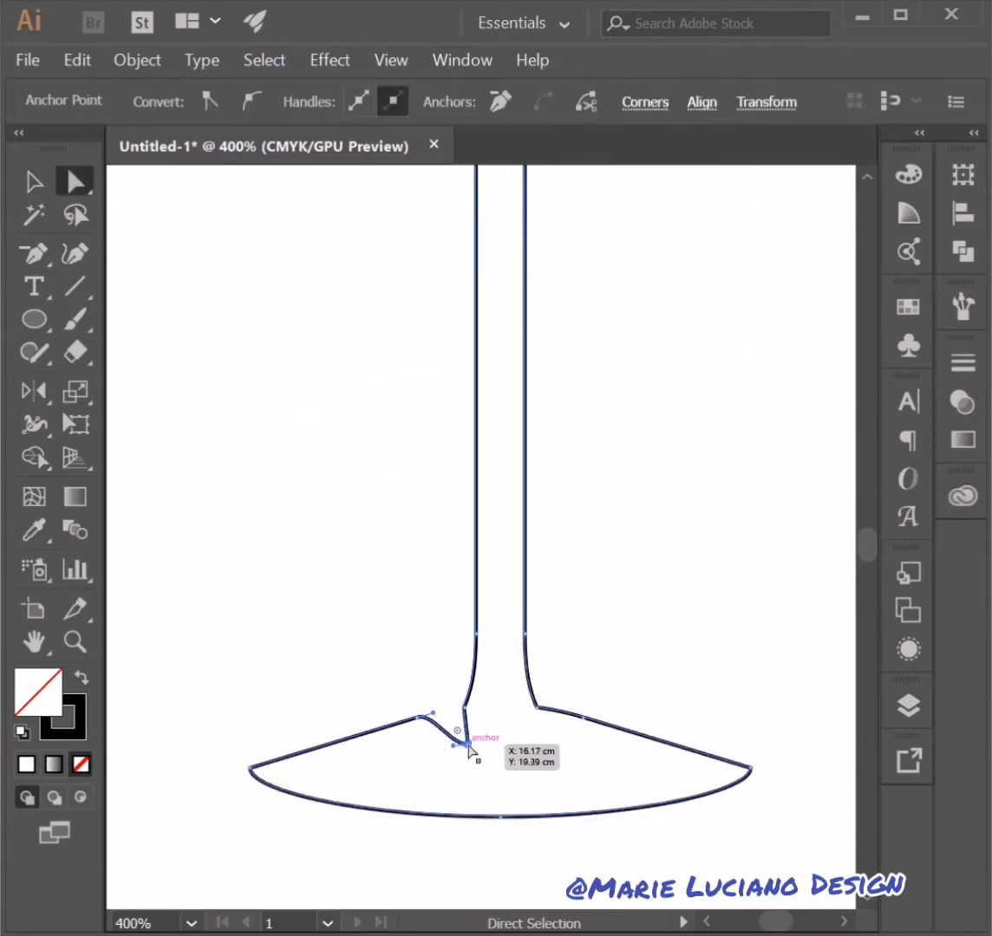
key(ctrl+z)
click(34, 254)
click(76, 182)
shift+click(536, 708)
drag(548, 693, 712, 561)
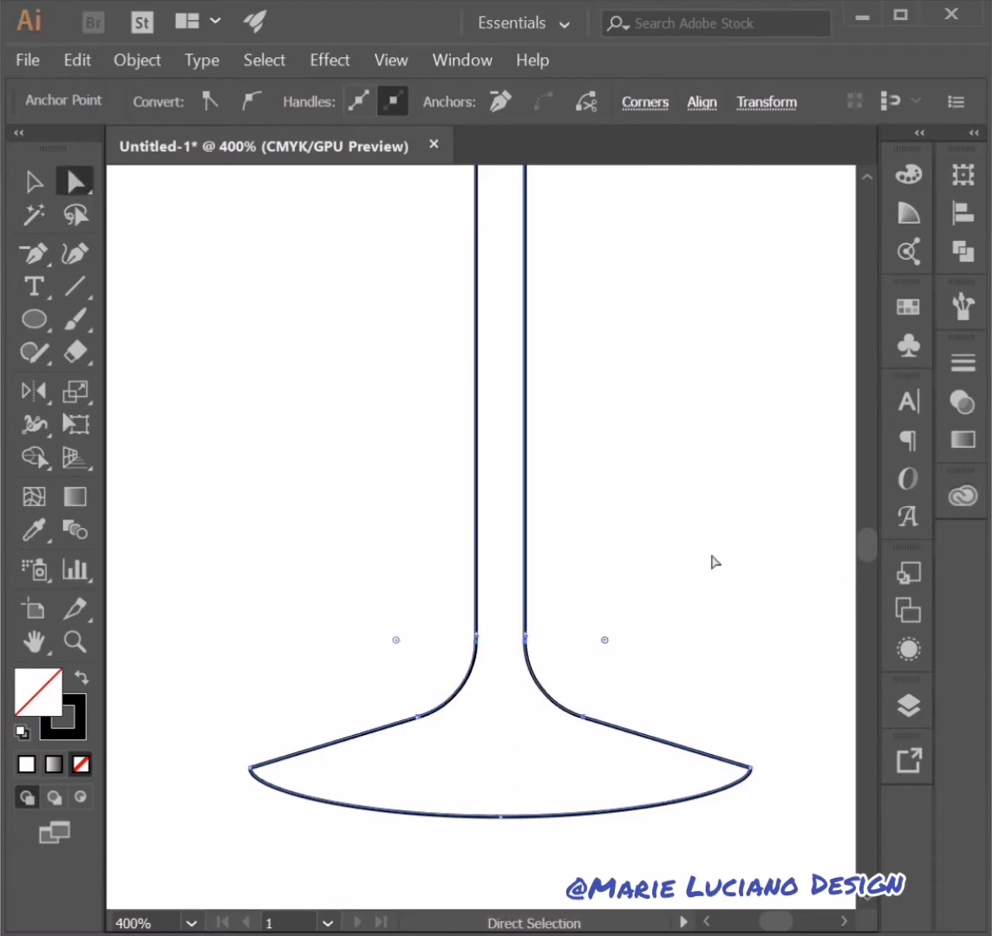
click(713, 564)
Slightly round the two pointed outer tips of the base
click(249, 768)
shift+click(750, 768)
mouse_move(265, 773)
mouse_down()
mouse_move(259, 783)
mouse_move(277, 793)
mouse_up()
click(364, 767)
Delete the surplus anchor point at the stem's lower end on each side, just above the base curve
click(476, 656)
click(34, 253)
click(476, 637)
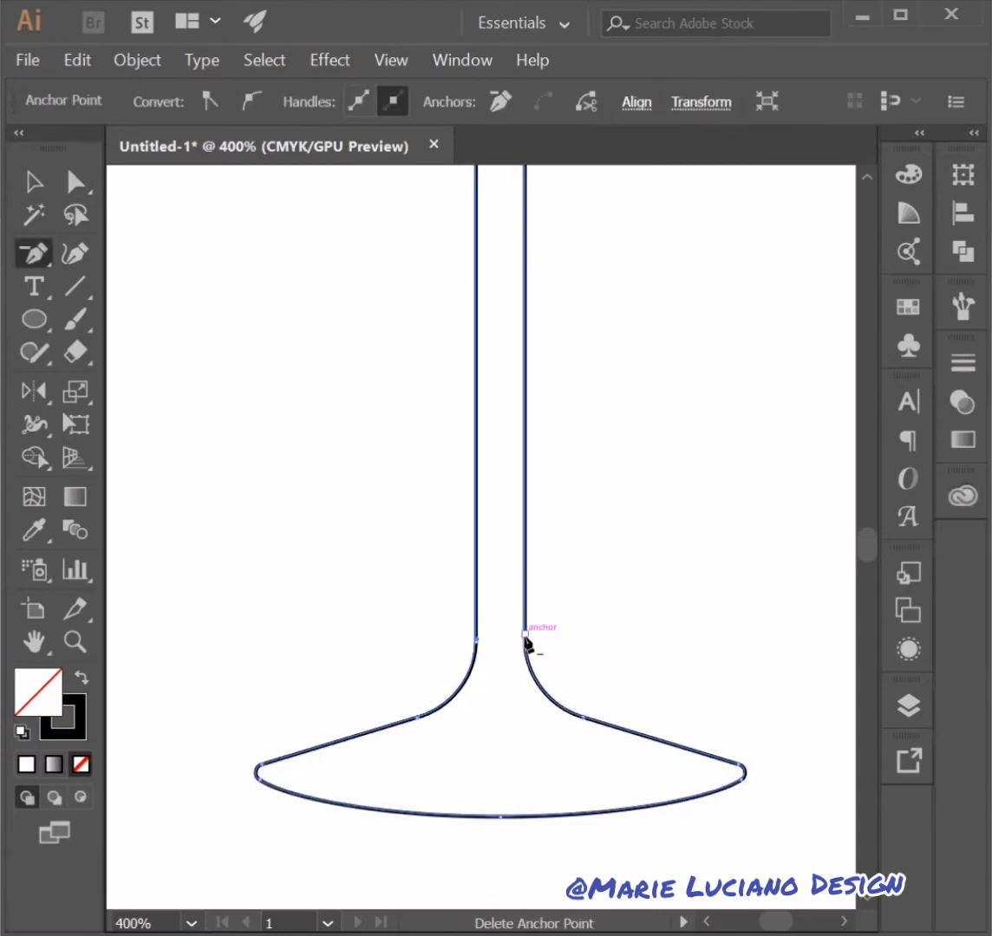
click(525, 637)
click(76, 182)
click(652, 643)
drag(525, 642, 557, 652)
key(ctrl+z)
click(553, 618)
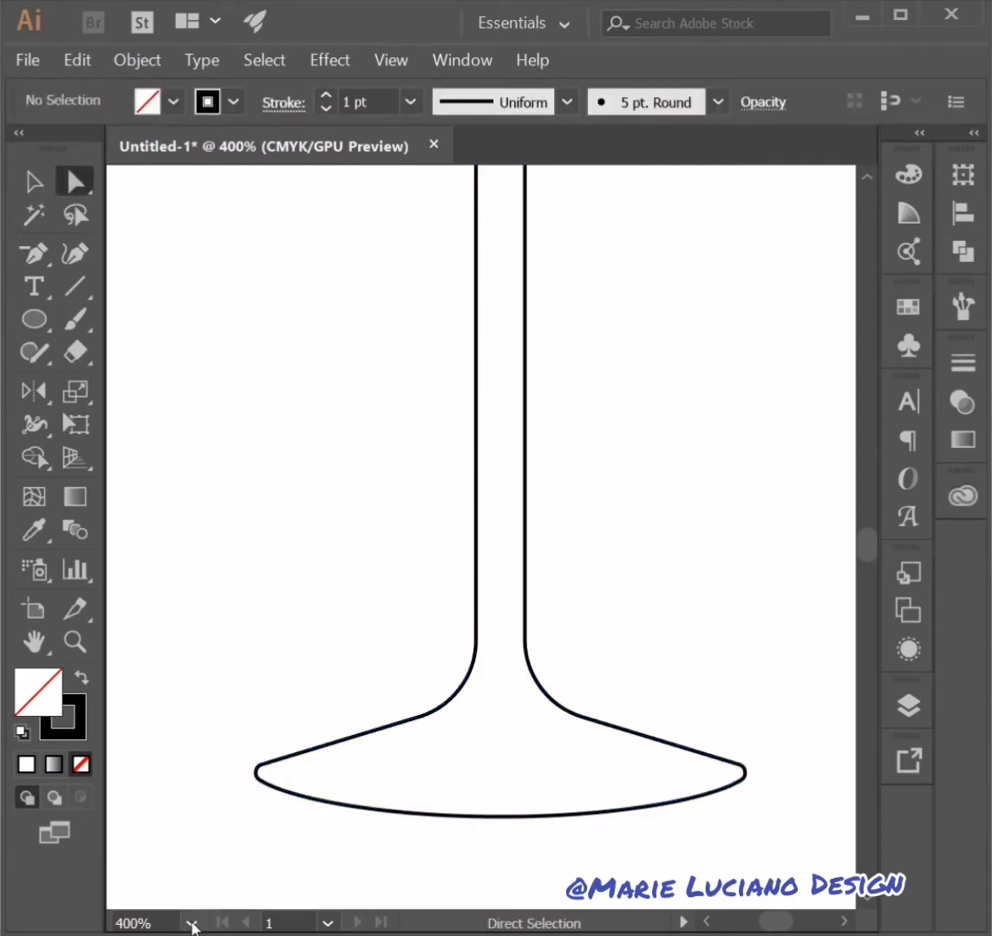
Duplicate the layer that holds the cleaned-up glass outline
click(190, 923)
click(232, 500)
scroll(275, 724, up, 5)
click(190, 923)
click(230, 556)
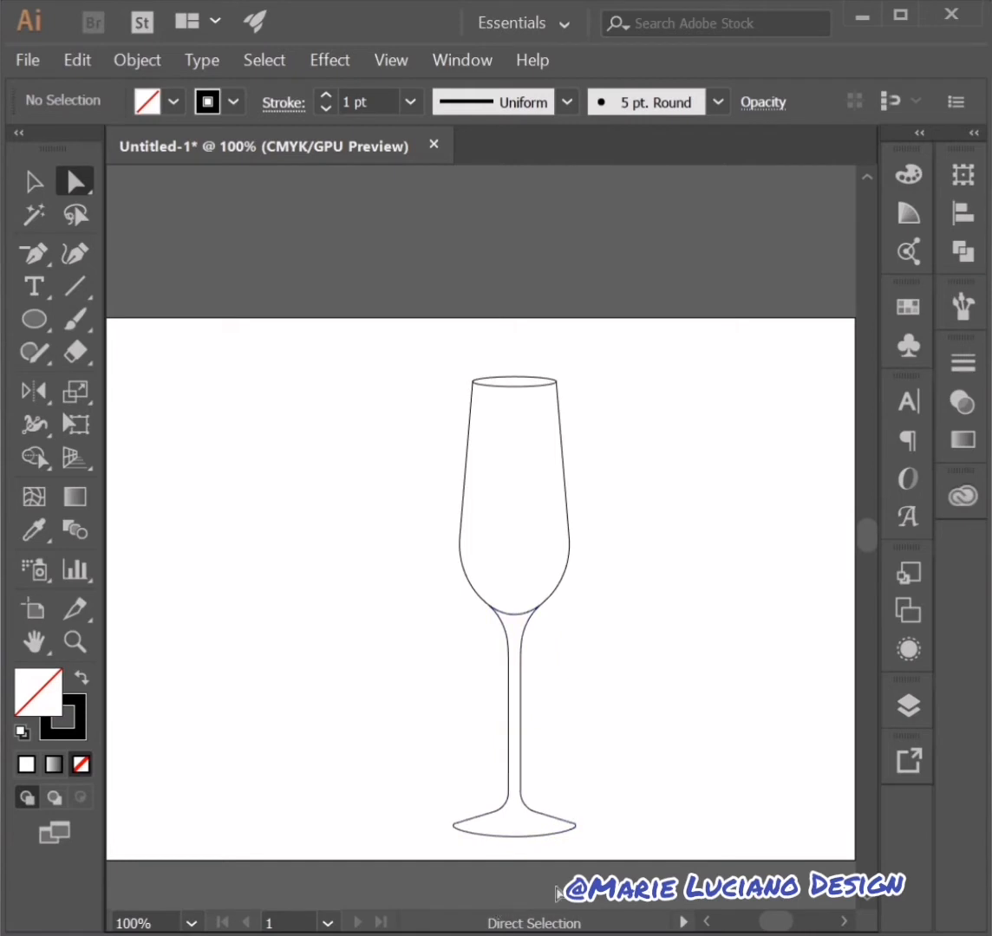
click(908, 705)
click(863, 643)
click(952, 176)
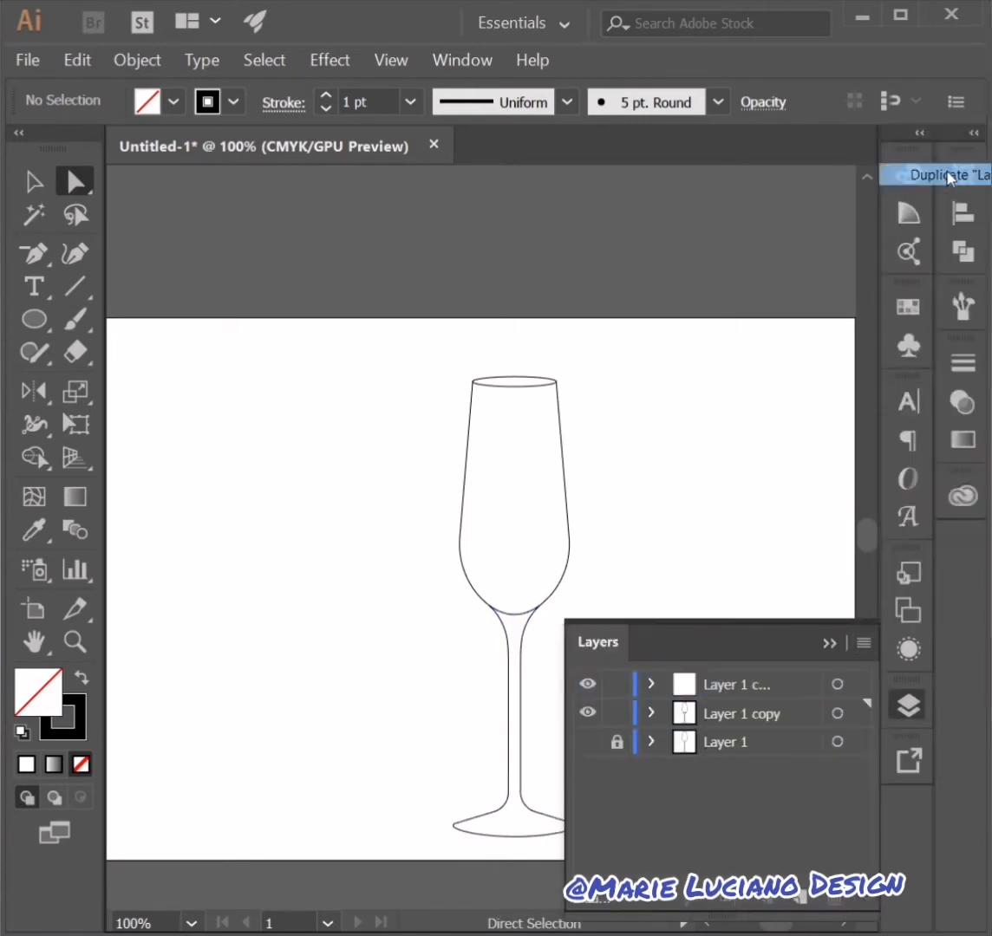
click(400, 411)
key(v)
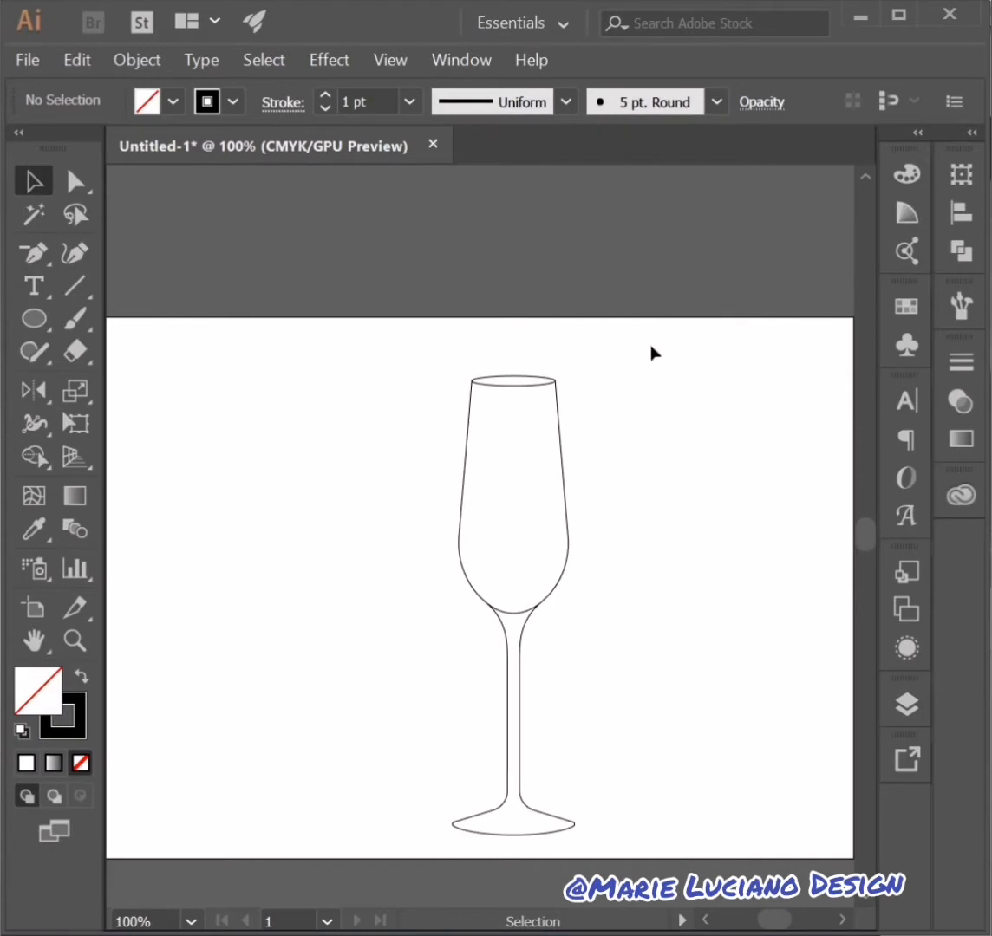
Give the bowl a mid-grey fill and no stroke
click(191, 921)
click(232, 531)
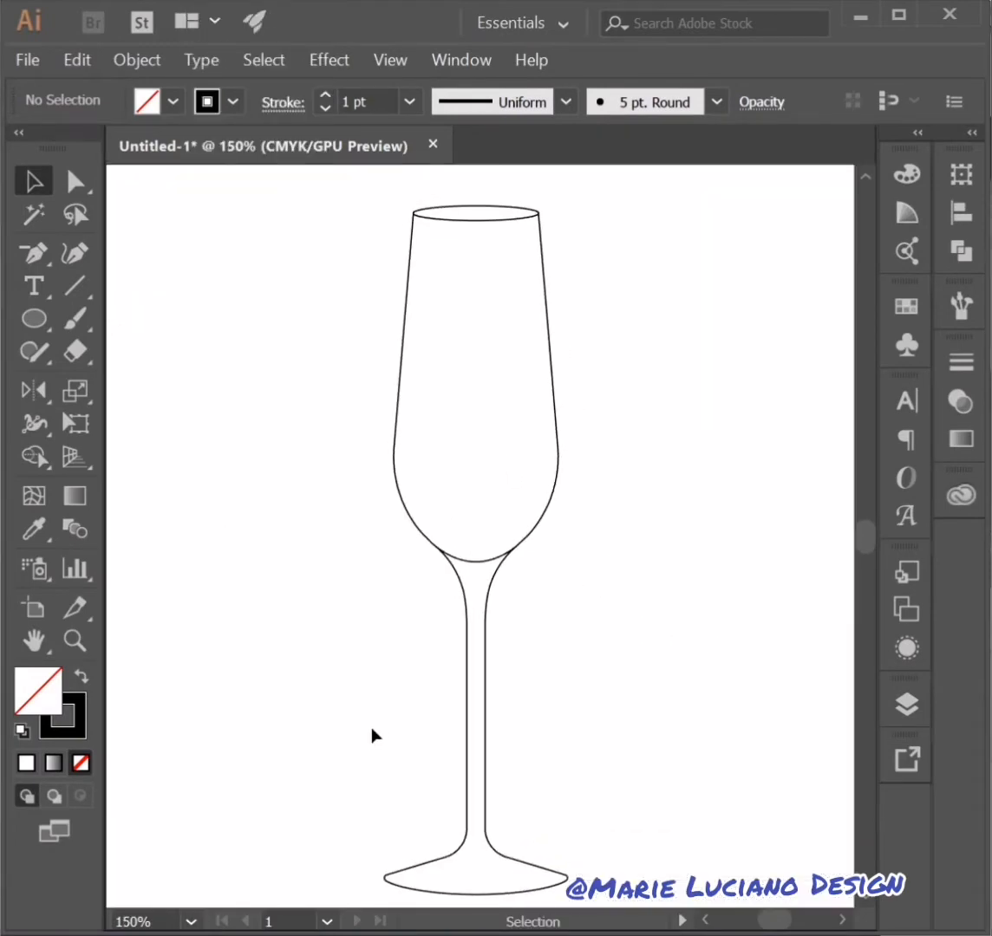
click(401, 373)
click(81, 677)
double_click(38, 691)
click(146, 610)
click(785, 425)
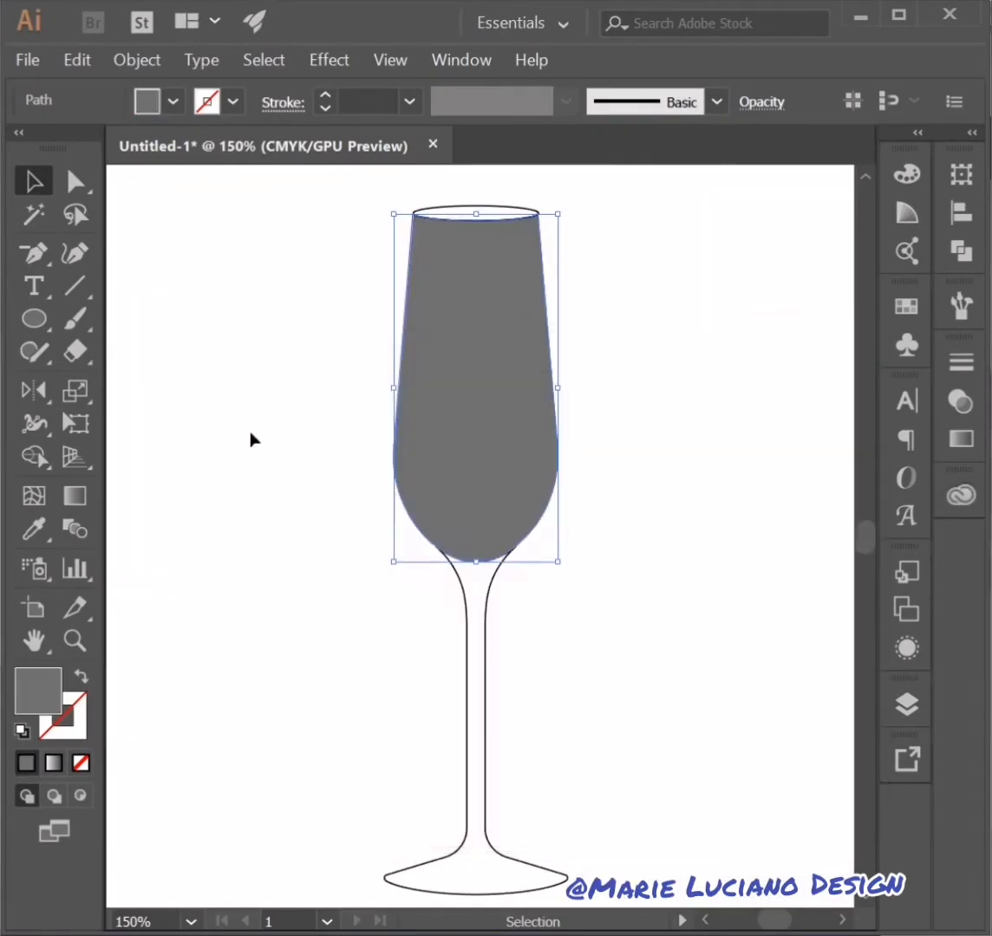
Add gradient mesh lines to the bowl: vertical ones near both sides and horizontal ones below the rim, around the middle and lower down
click(33, 497)
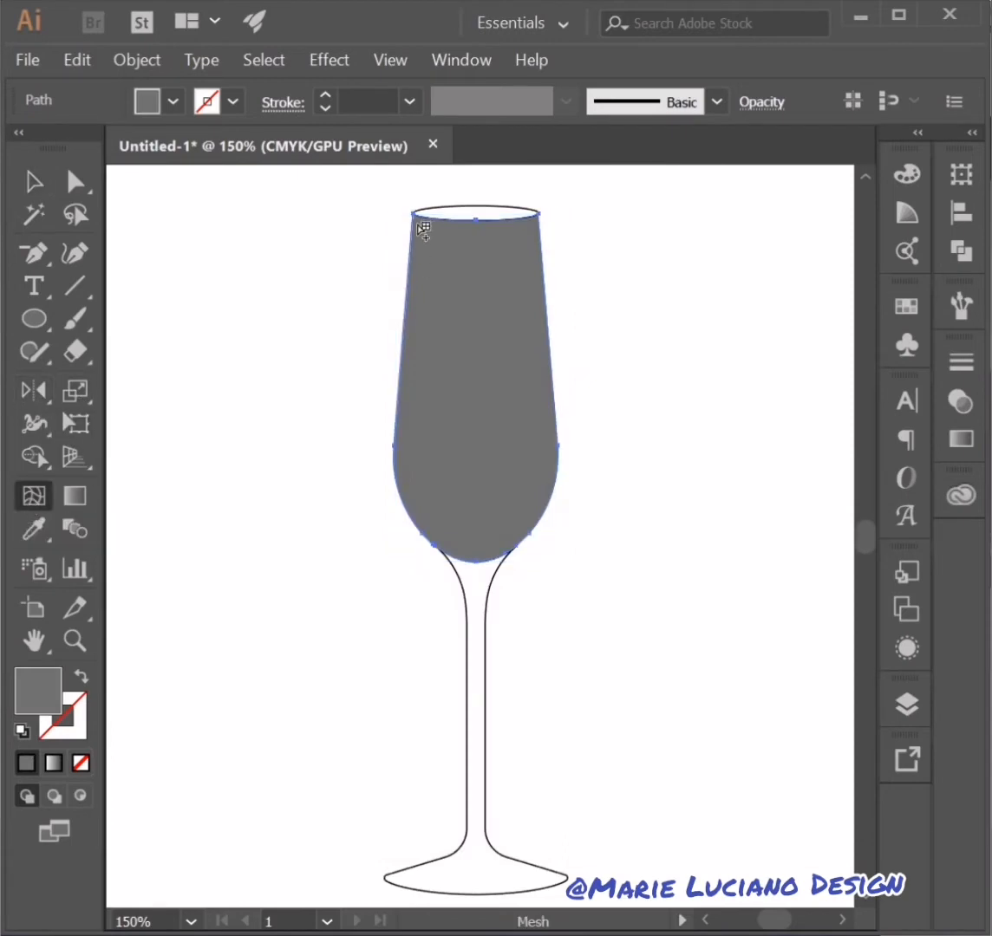
click(419, 227)
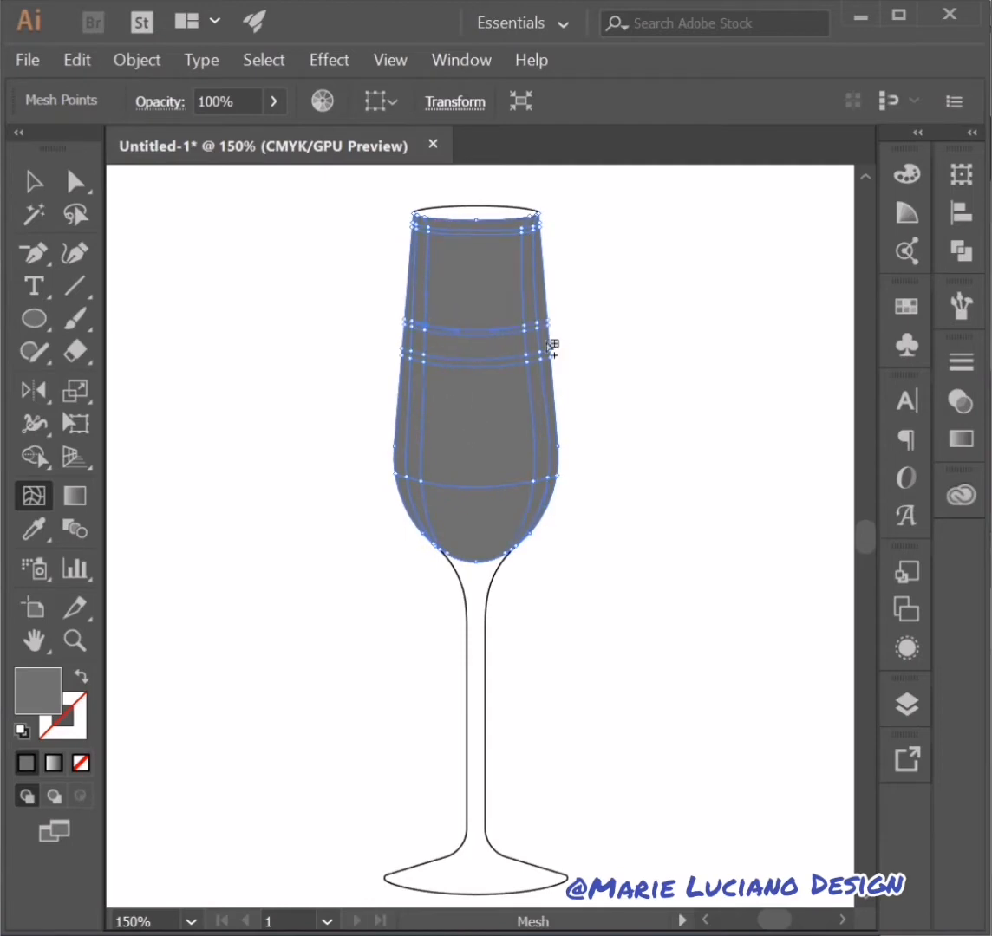
key(a)
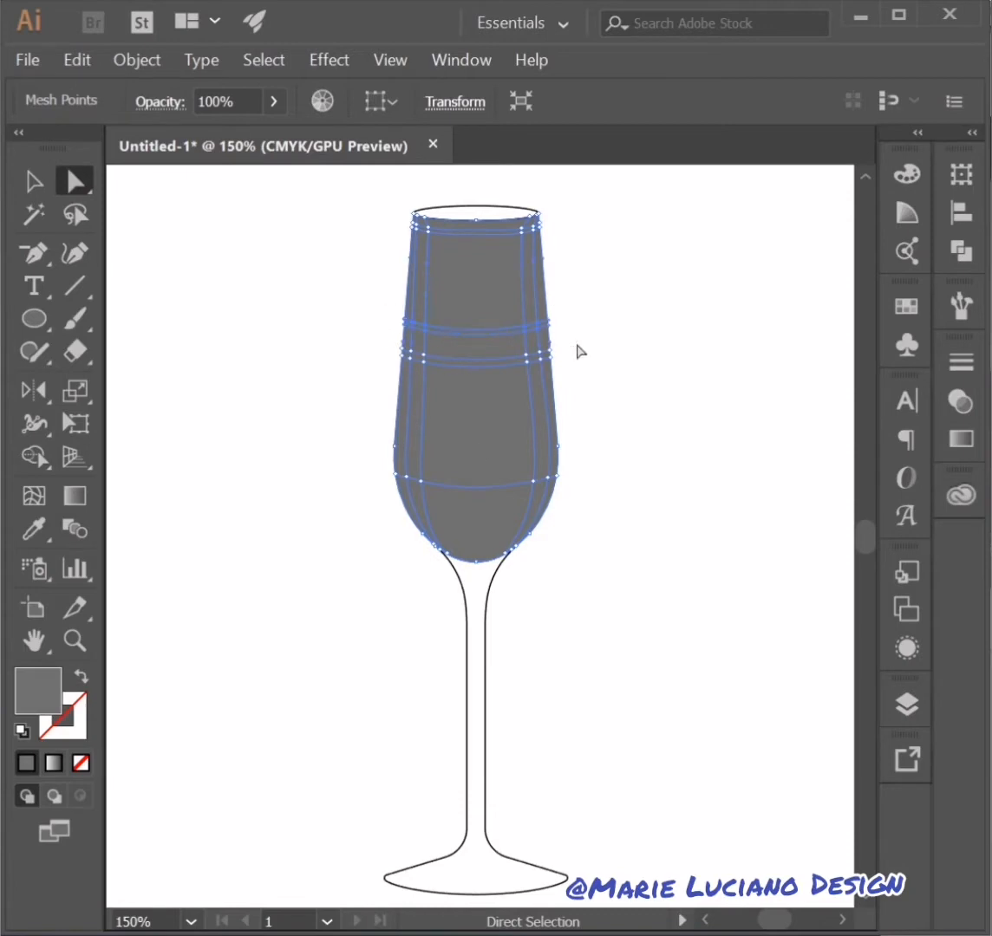
Colour the mesh points across the middle of the bowl white
click(23, 732)
drag(393, 345, 573, 388)
click(23, 731)
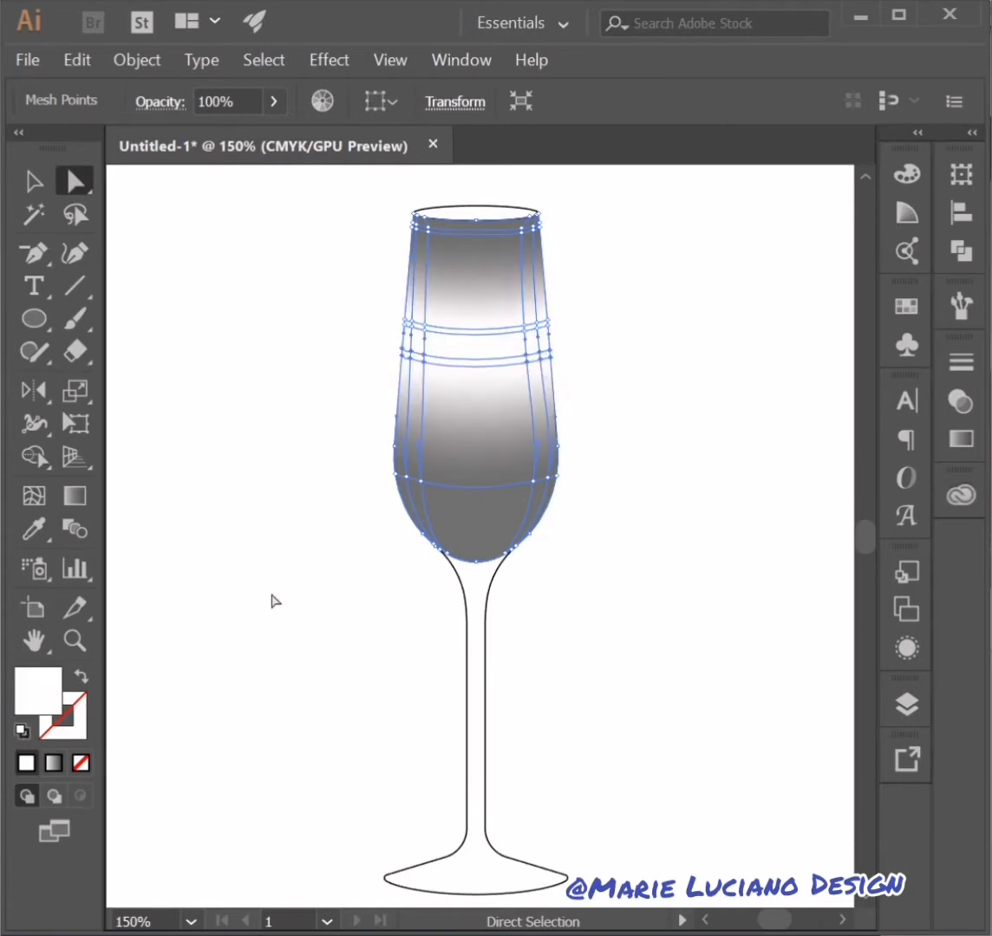
click(273, 596)
Colour the mesh points along the lower edge of the bowl's white band bright yellow
click(403, 357)
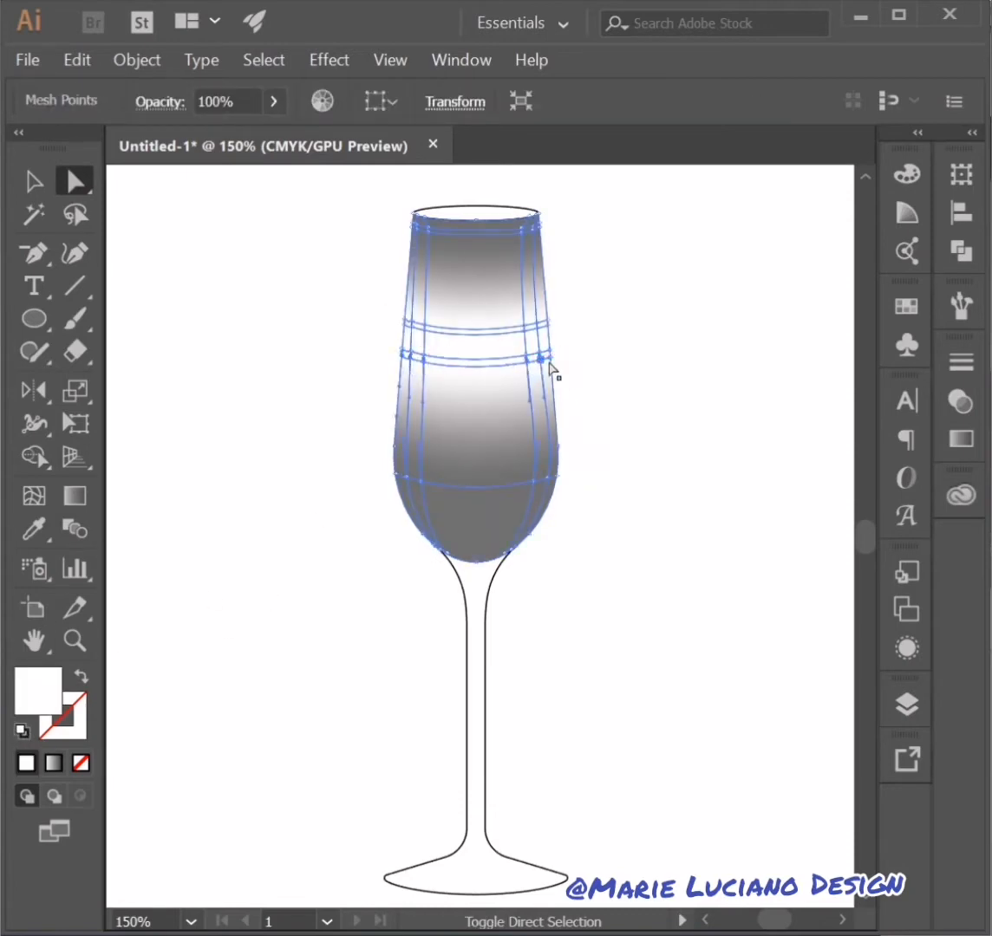
double_click(42, 694)
click(532, 702)
drag(479, 425, 495, 399)
click(529, 710)
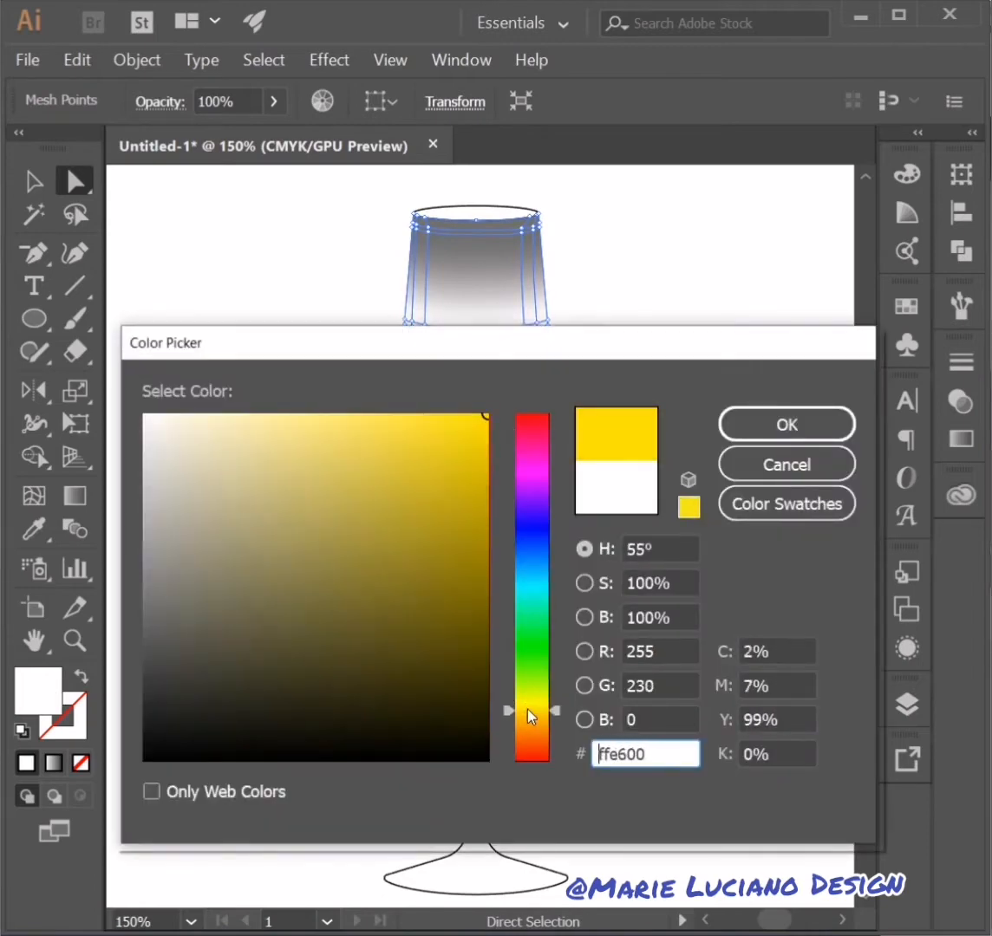
click(772, 427)
click(653, 387)
Set the mesh points along the upper edge of the bowl's white band to a very light grey
click(405, 322)
shift+click(412, 323)
shift+click(425, 326)
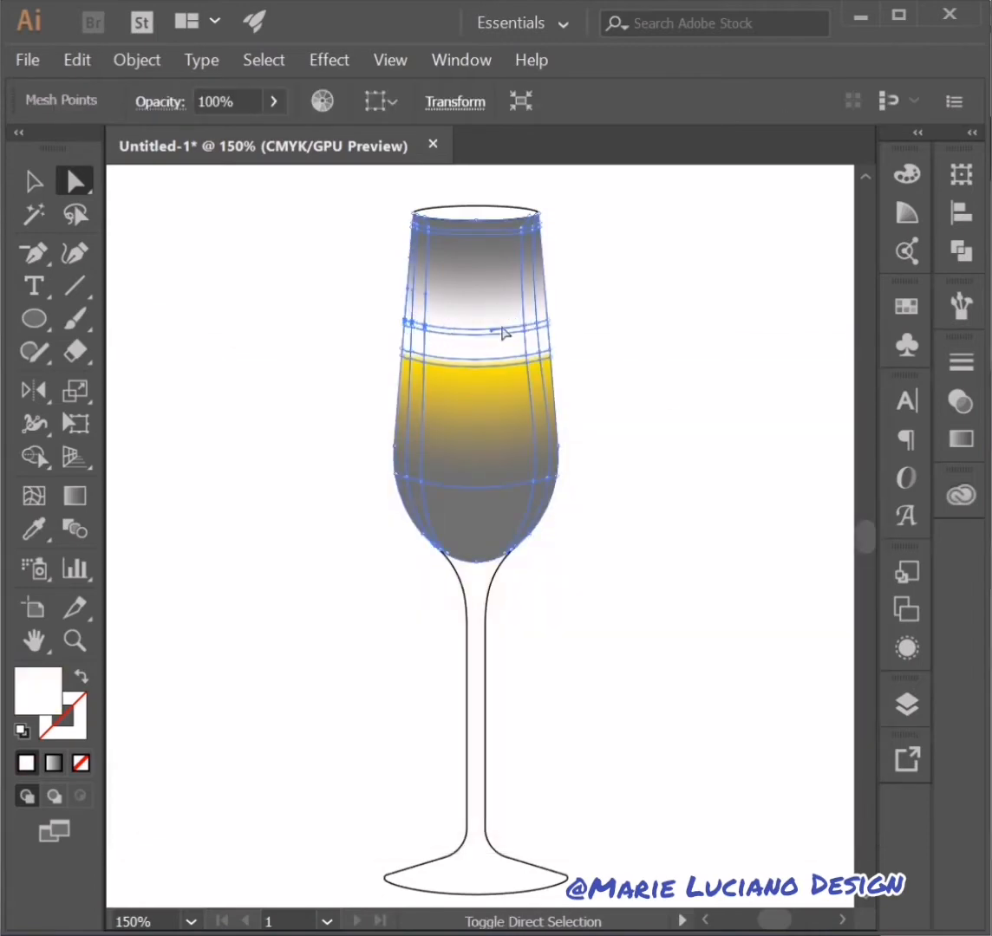
double_click(38, 690)
click(145, 440)
click(786, 423)
click(651, 357)
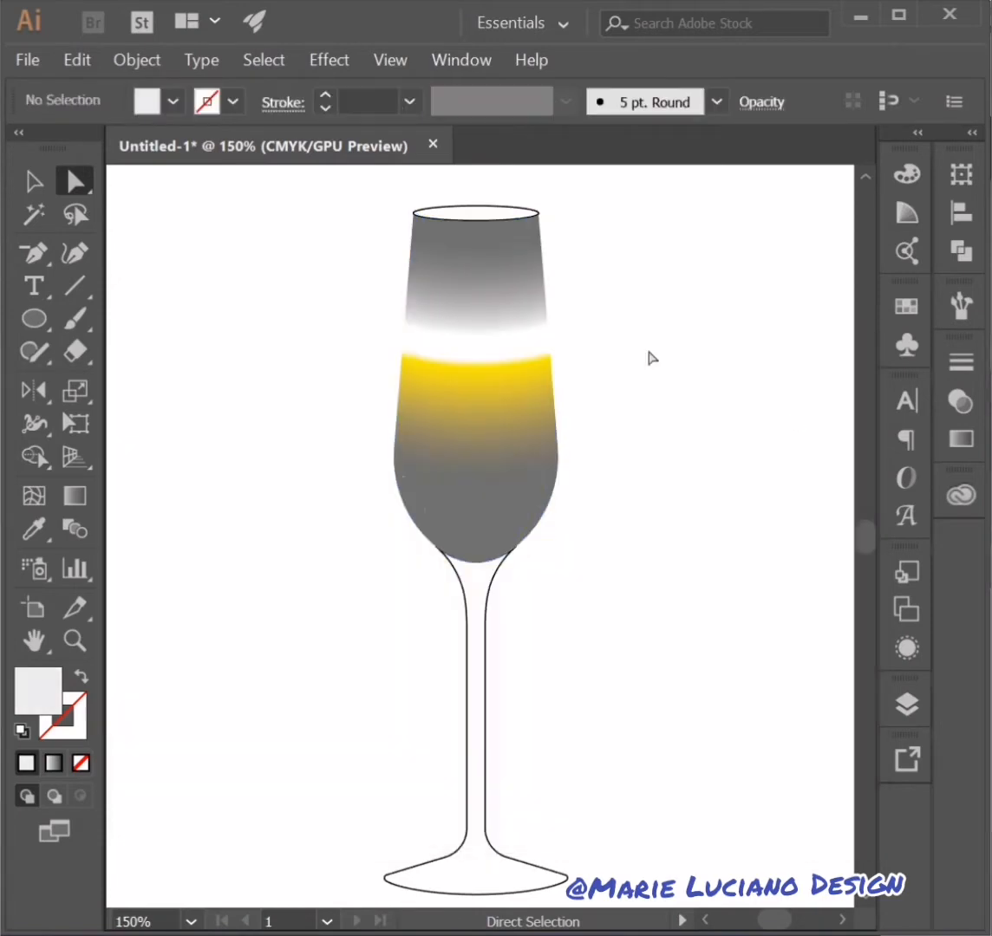
click(479, 563)
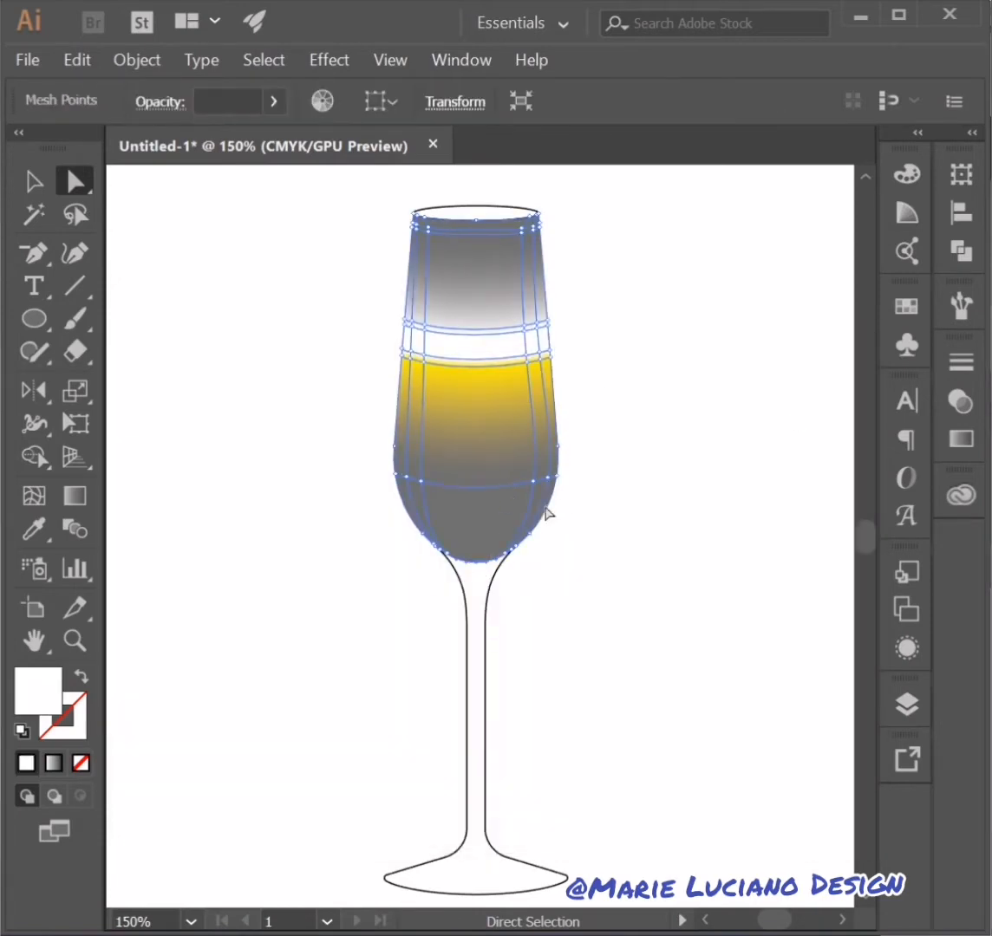
click(483, 563)
double_click(31, 692)
click(806, 425)
Isolate the bowl's mesh and colour the mesh points along its left edge black
click(32, 182)
key(ctrl+equal)
key(a)
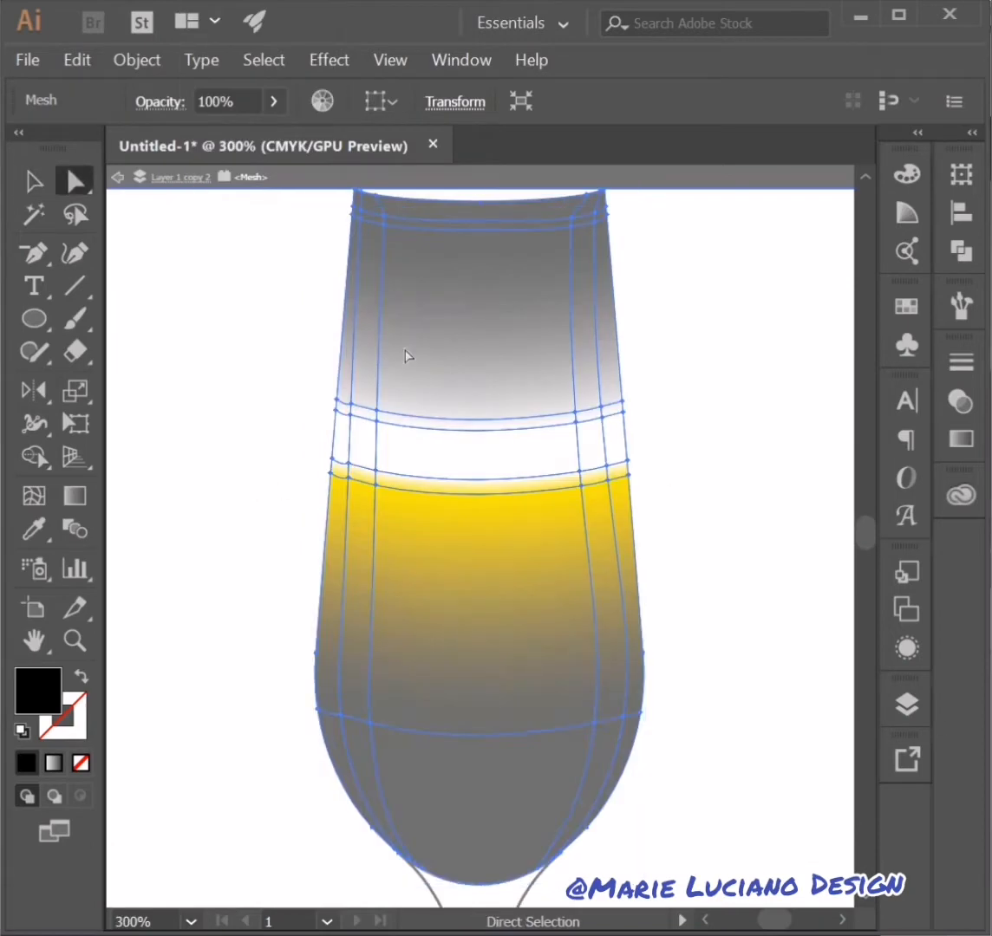
click(357, 219)
drag(310, 487, 338, 512)
drag(286, 682, 326, 726)
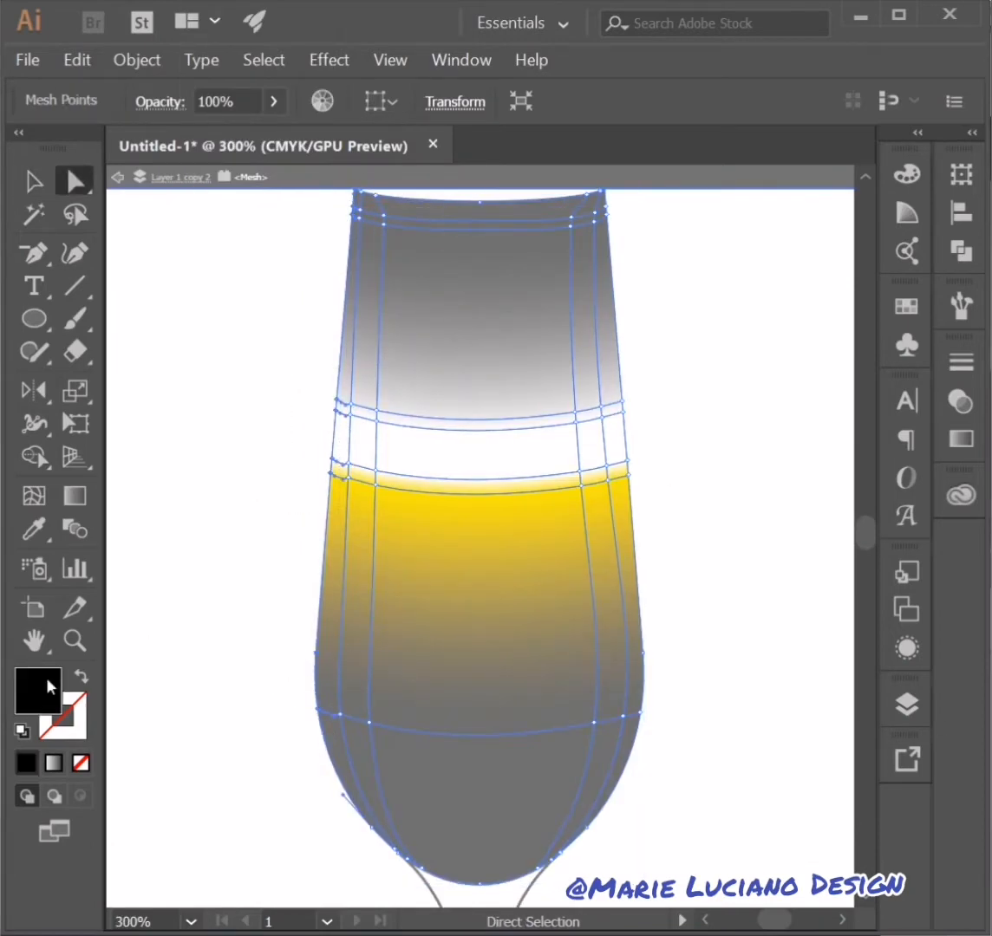
double_click(47, 683)
click(765, 432)
Colour the mesh points along the bowl's right edge black
drag(615, 216, 601, 228)
drag(668, 335, 615, 491)
double_click(47, 683)
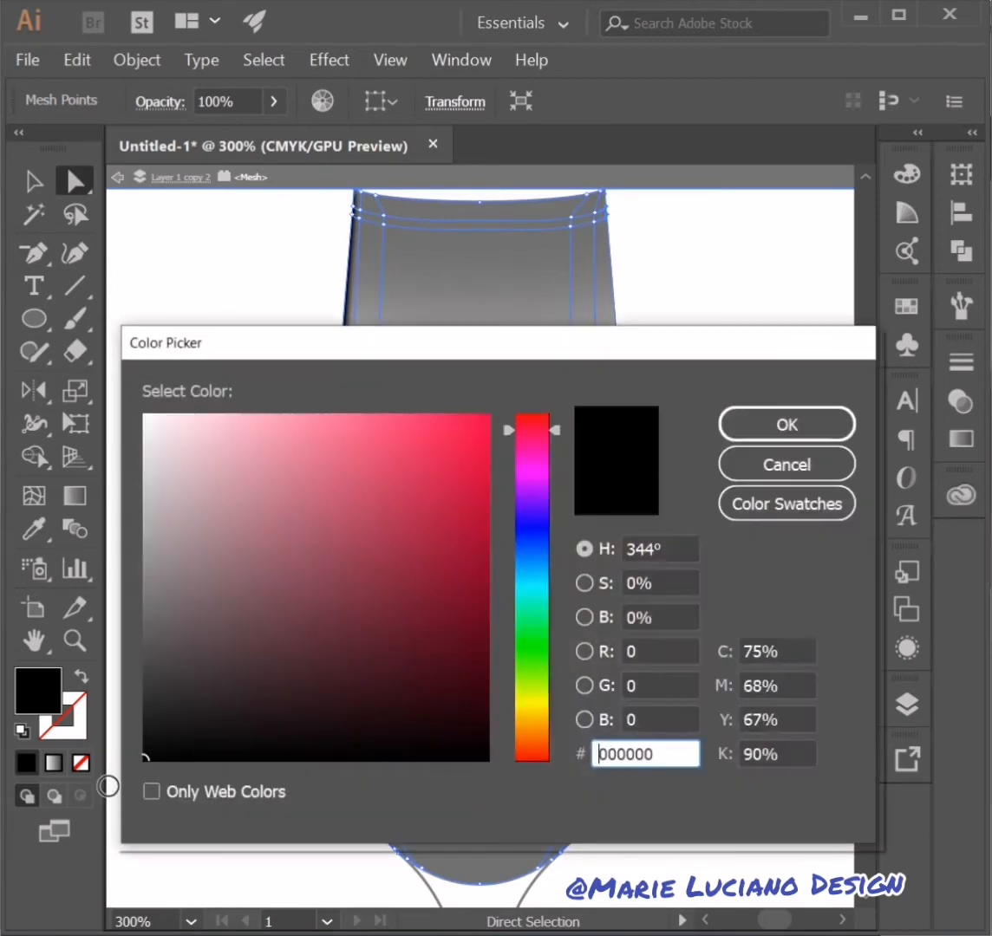
click(787, 425)
click(786, 438)
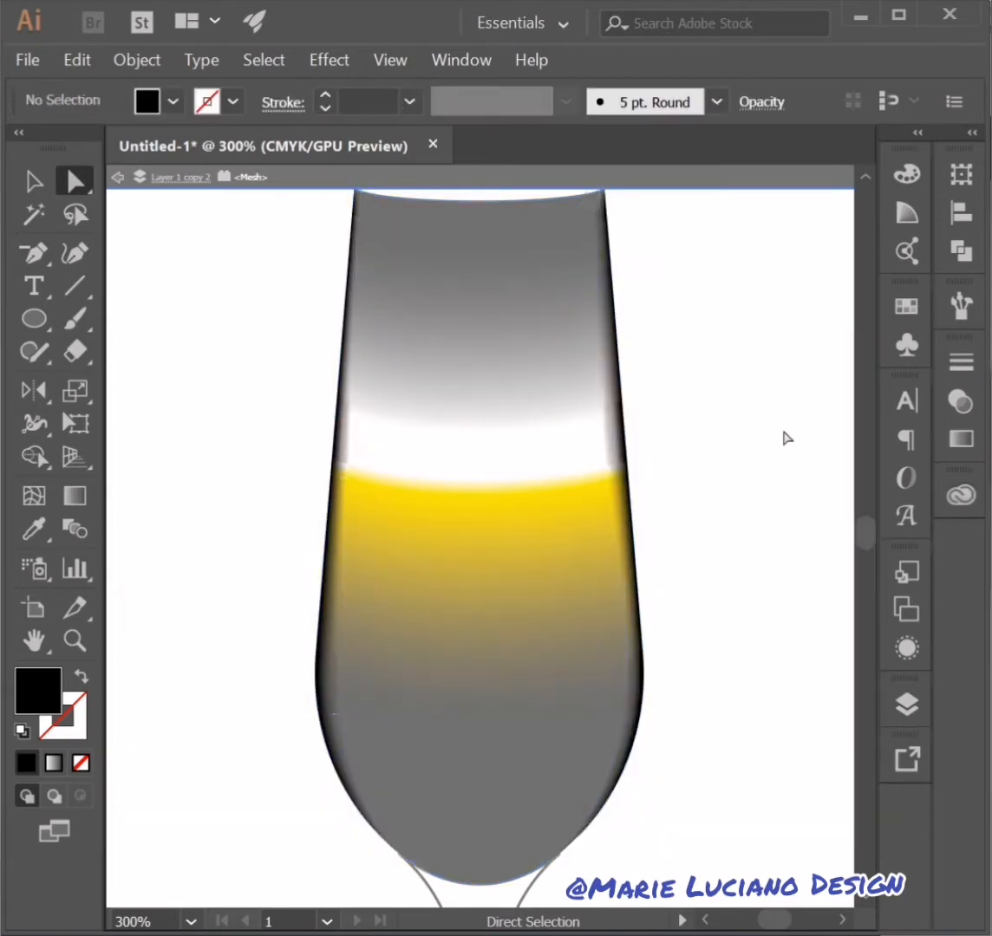
Set the upper mesh points on the bowl's two innermost vertical lines, from below the rim to the white band, to white
click(384, 216)
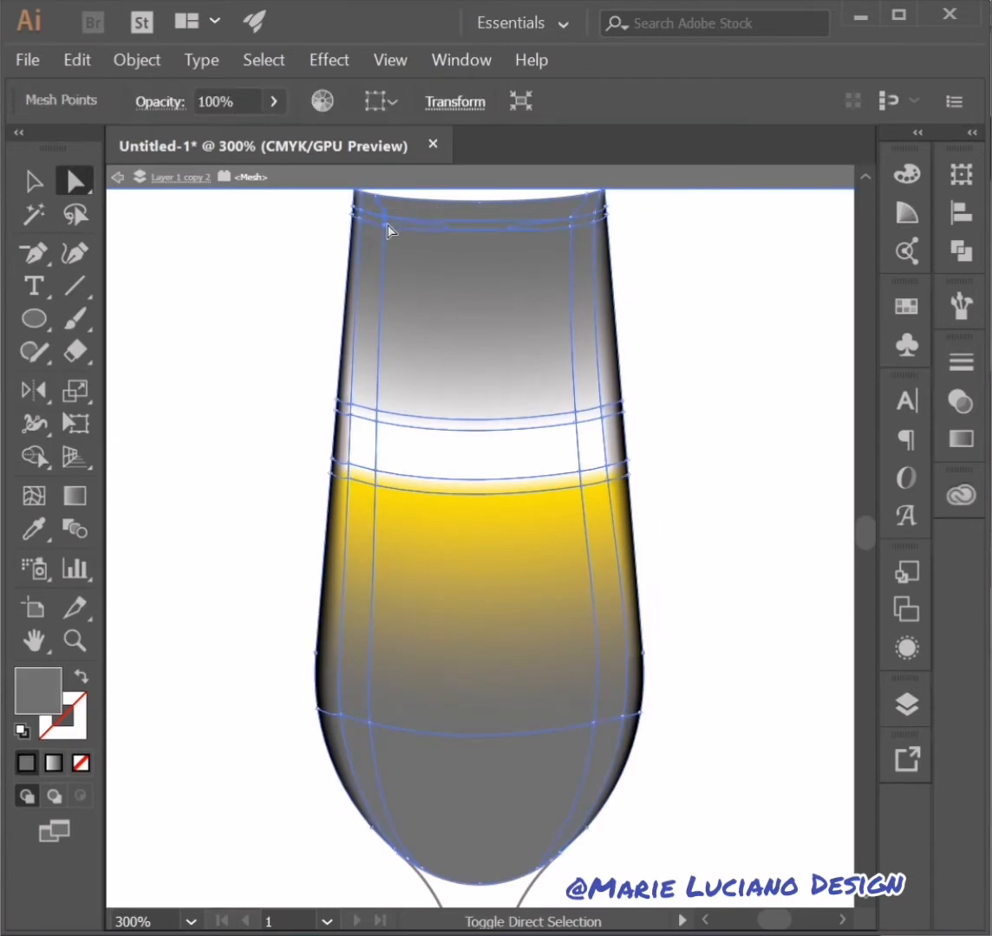
shift+click(384, 225)
shift+click(376, 411)
double_click(41, 689)
drag(166, 746, 143, 416)
click(786, 424)
click(574, 225)
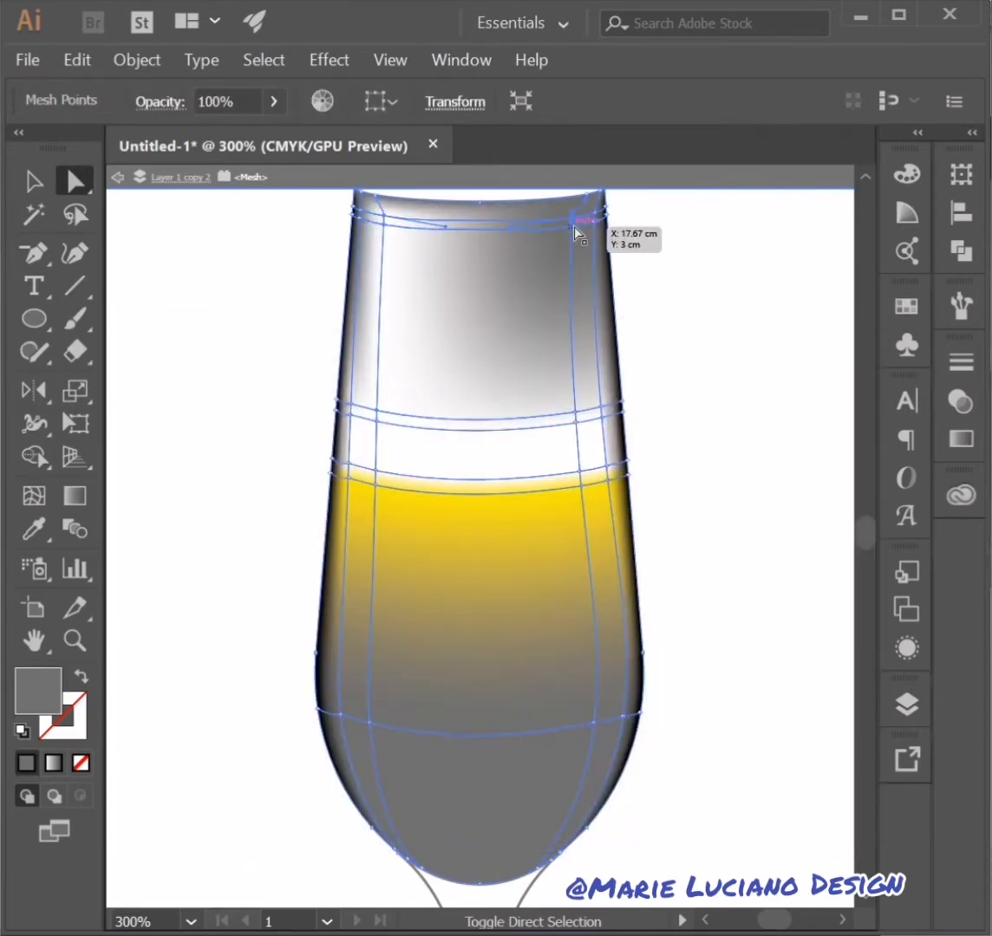
double_click(38, 689)
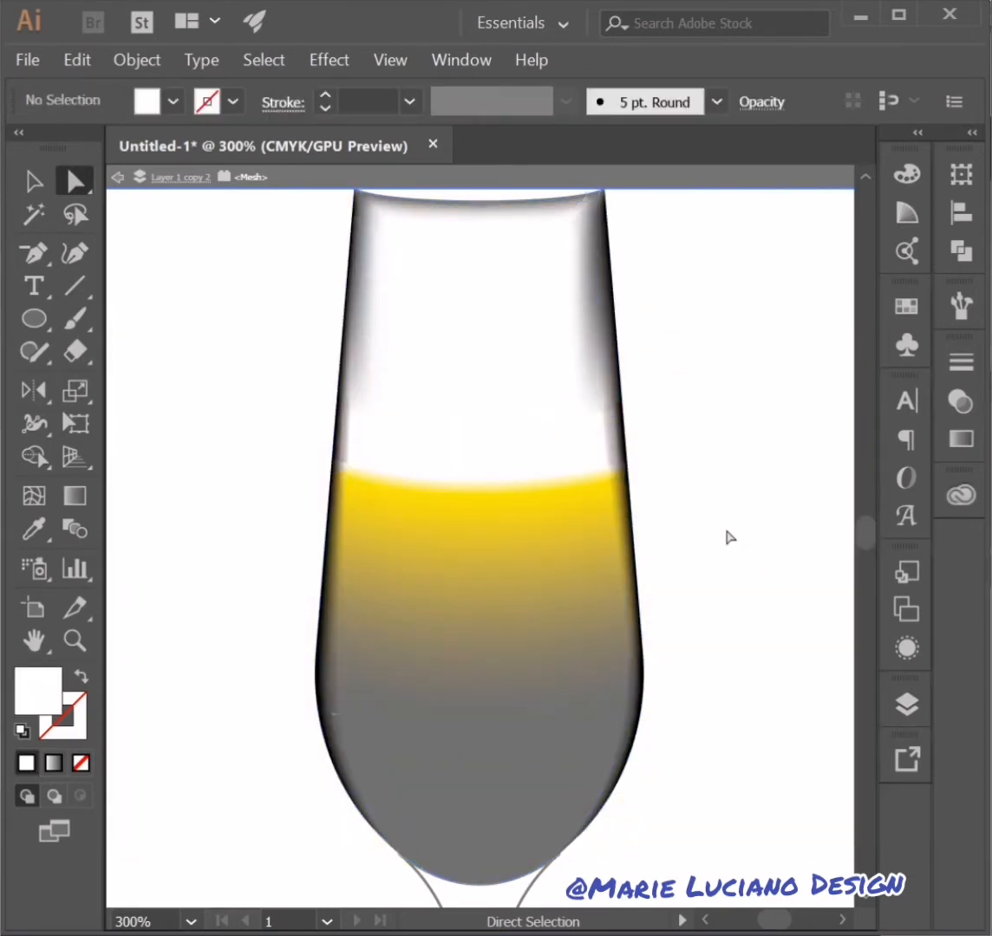
Set the upper mesh points on the second vertical line from the bowl's right edge to light grey
click(595, 211)
shift+click(596, 221)
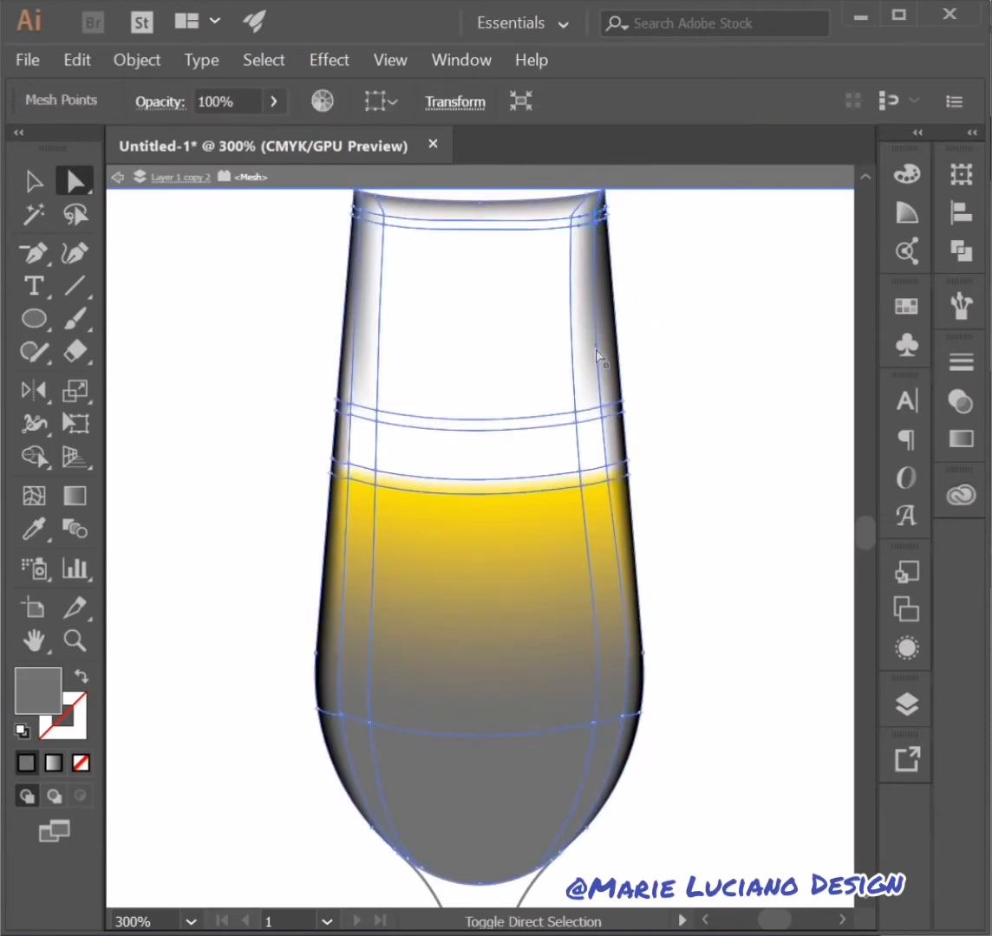
shift+click(602, 406)
shift+click(603, 418)
double_click(45, 724)
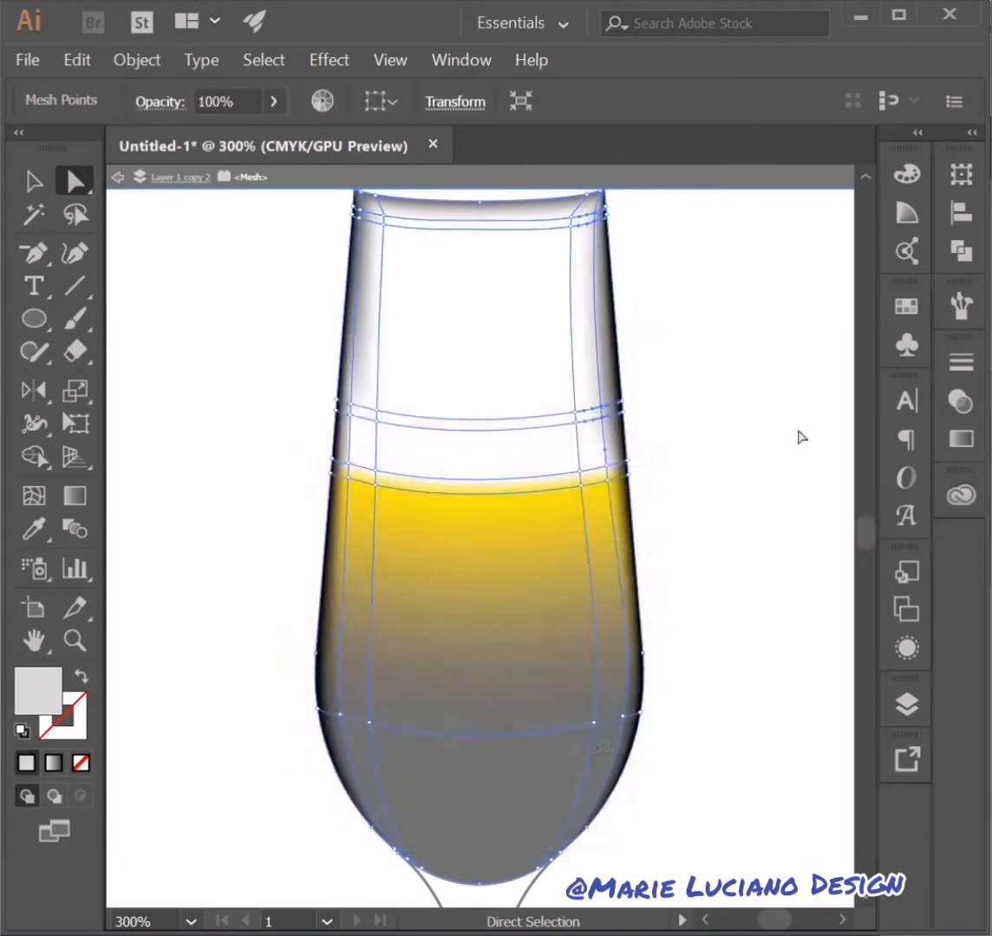
click(799, 436)
Set the upper mesh points on the second vertical line from the bowl's left edge to light grey #dddddd
click(362, 222)
shift+click(350, 419)
shift+click(340, 466)
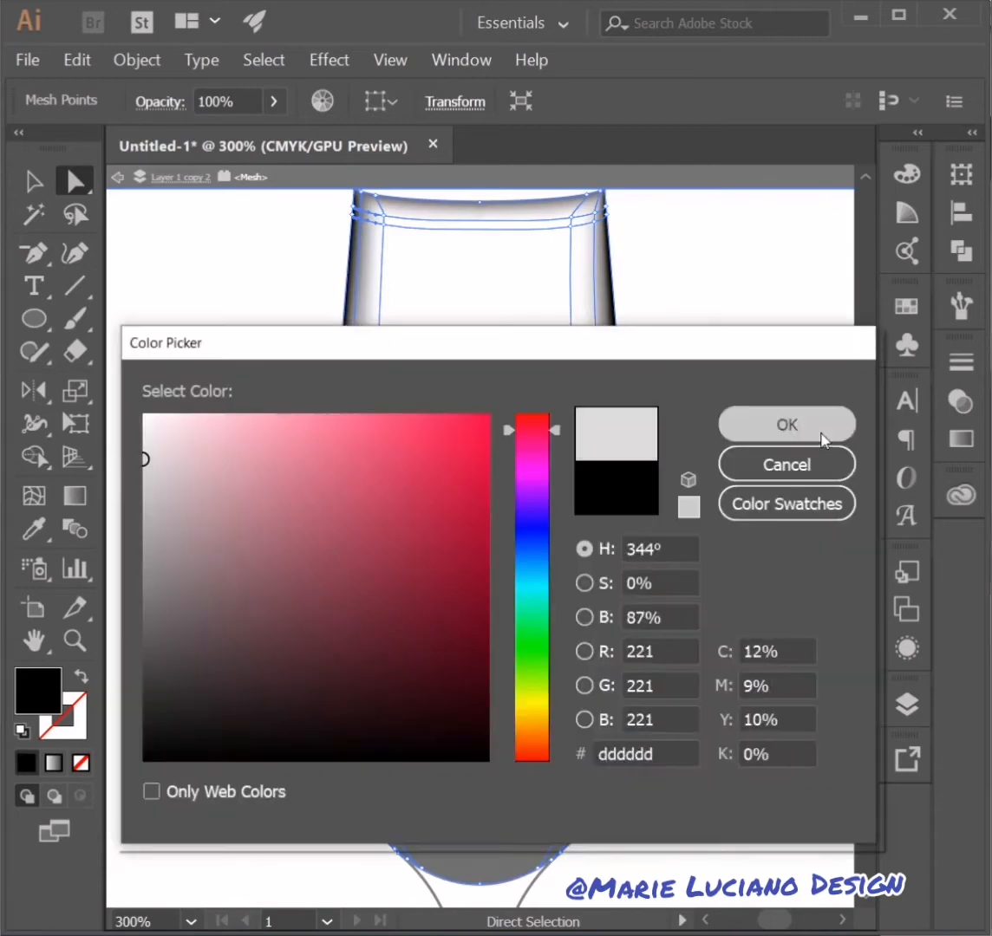
click(822, 438)
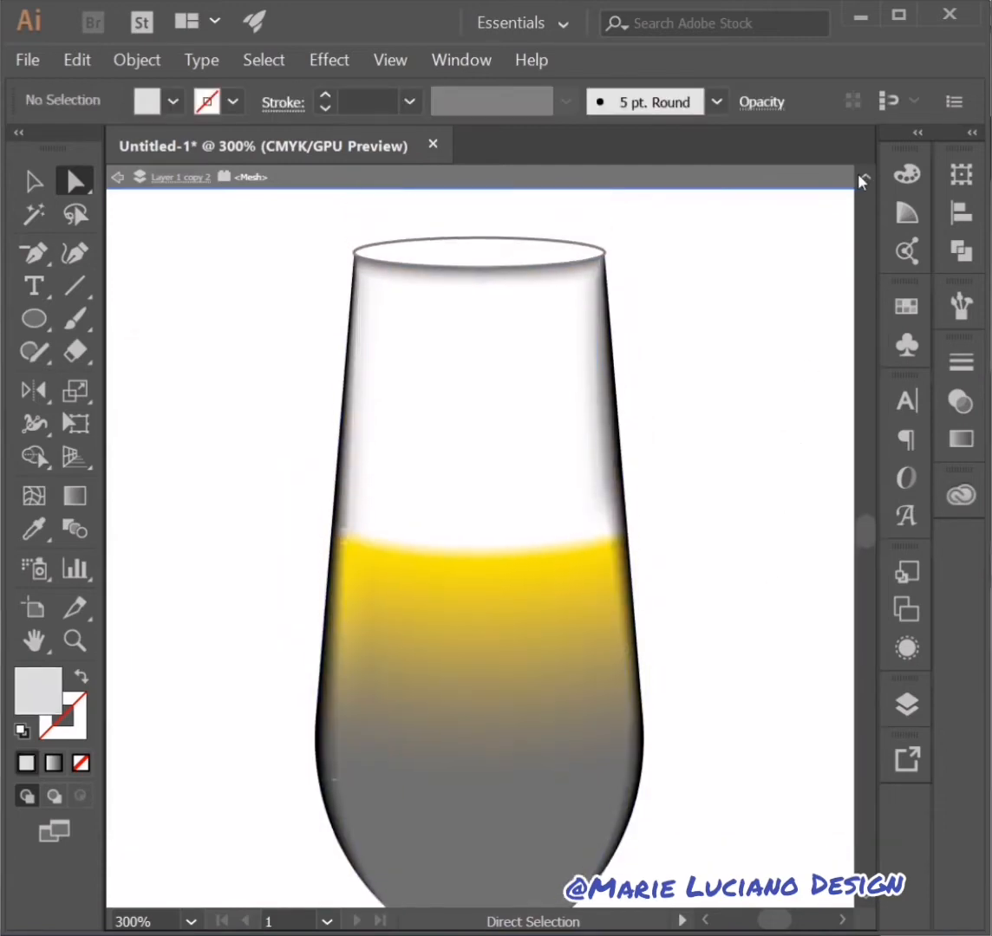
Set the mesh points along the bowl's top edge, just under the rim ellipse, to a very light grey
click(373, 259)
shift+click(574, 258)
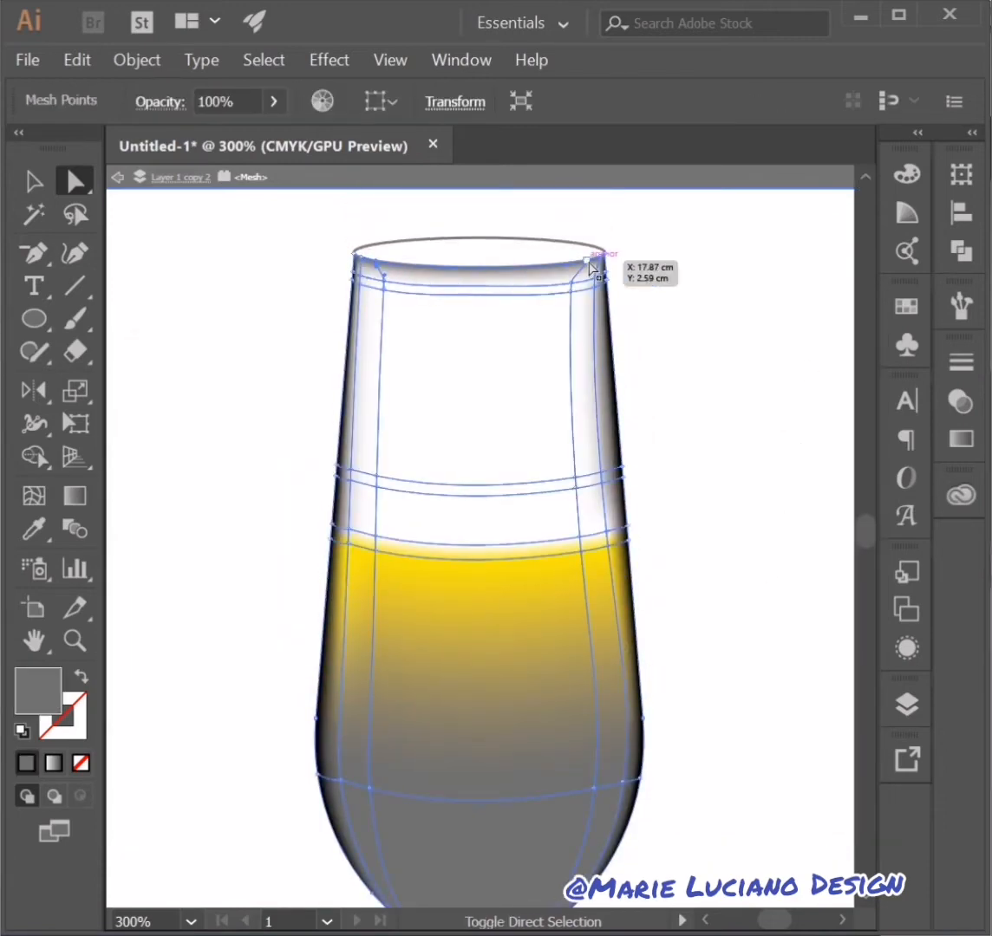
double_click(39, 691)
click(760, 429)
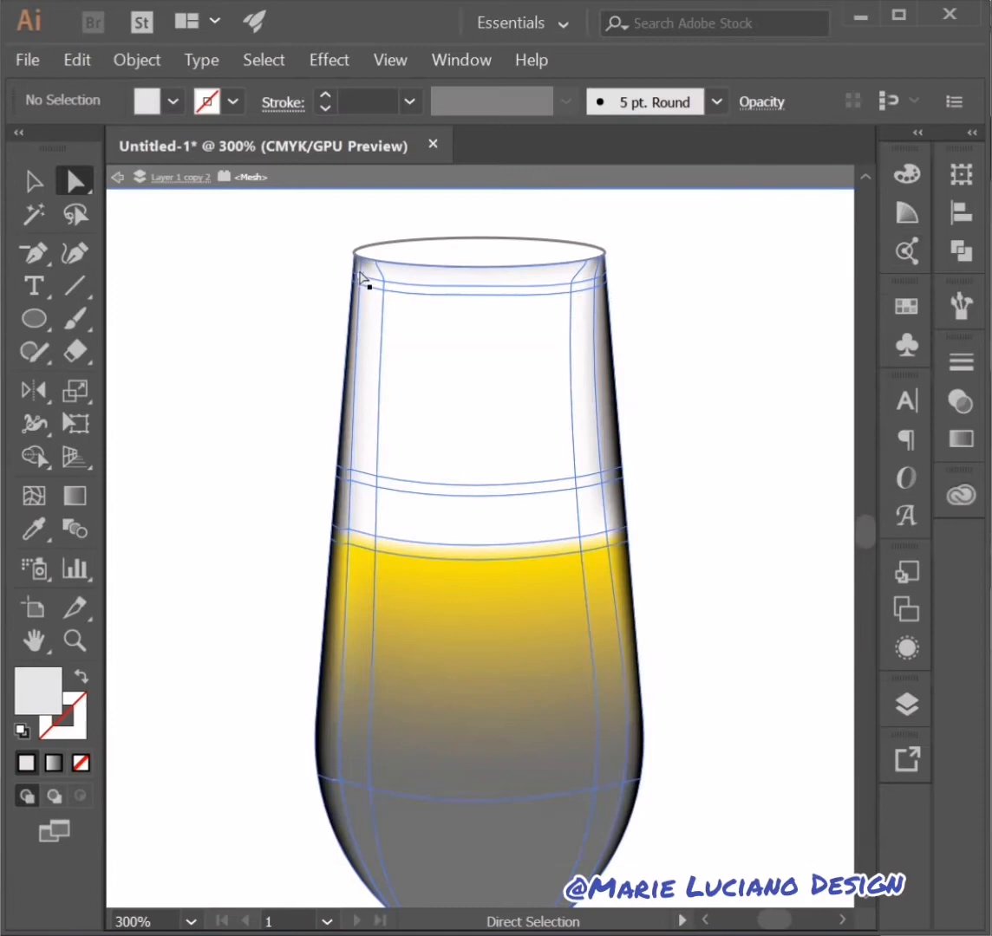
Lighten the mesh points at the bowl's two upper corners to light grey
click(611, 251)
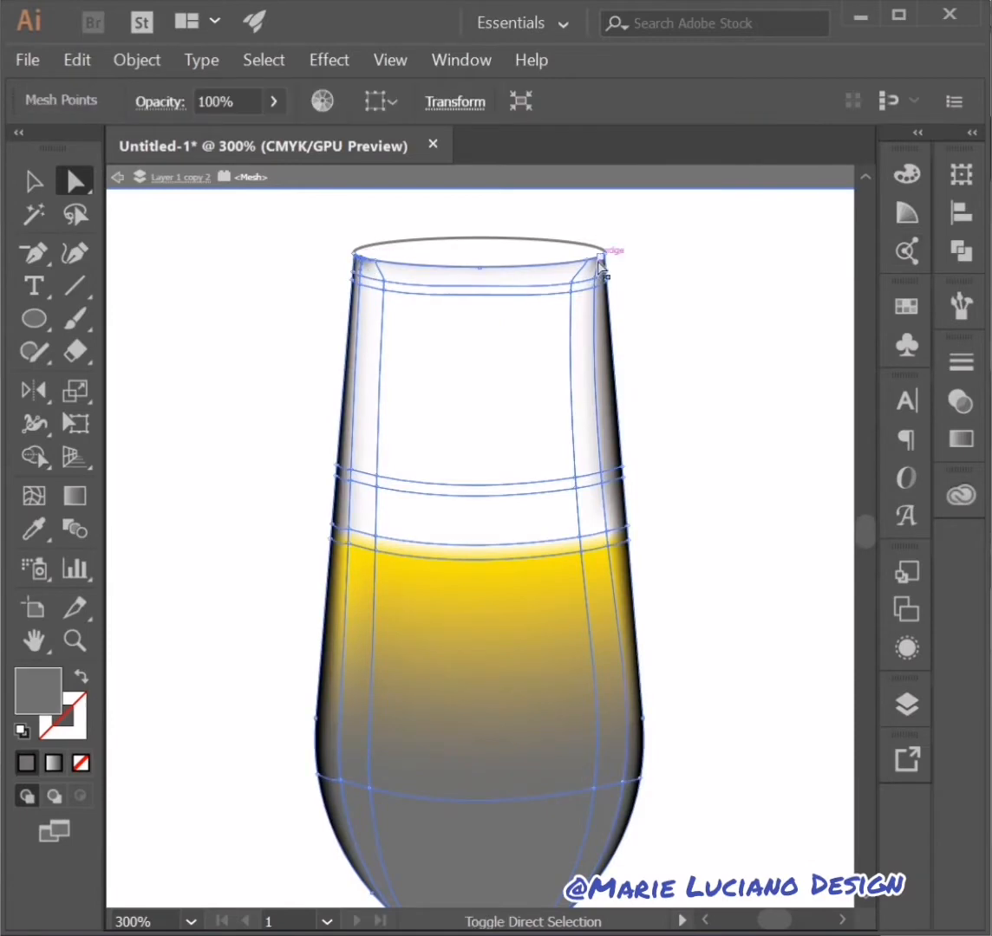
double_click(38, 691)
text(c2c2c4)
click(752, 424)
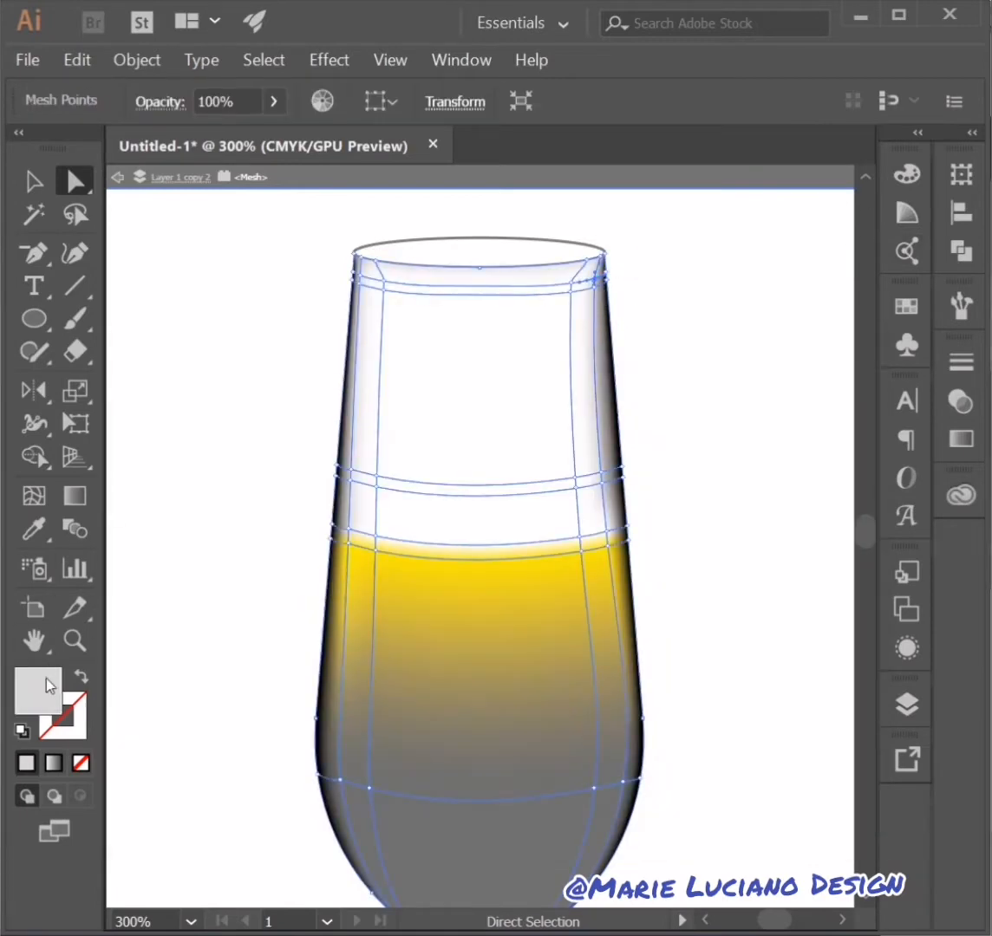
double_click(38, 691)
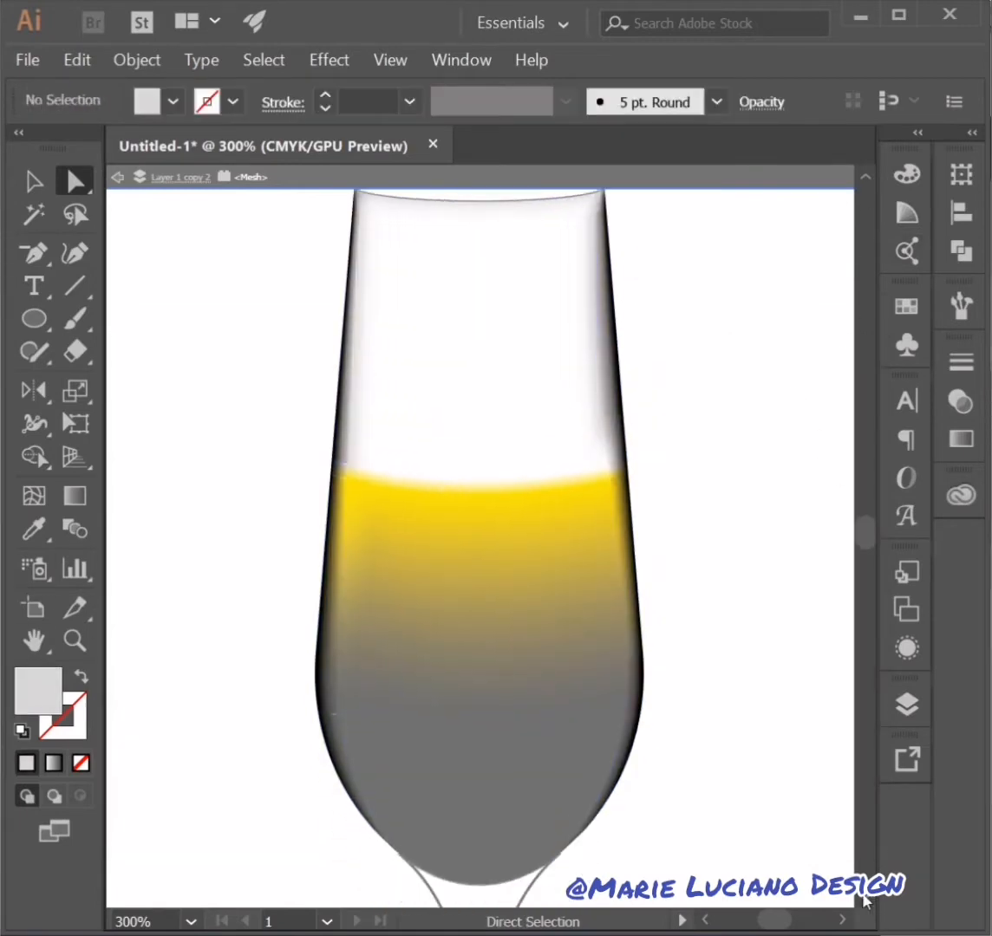
Set the liquid's mesh points on the second vertical line from the bowl's left edge to a muted yellow
scroll(821, 569, down, 2)
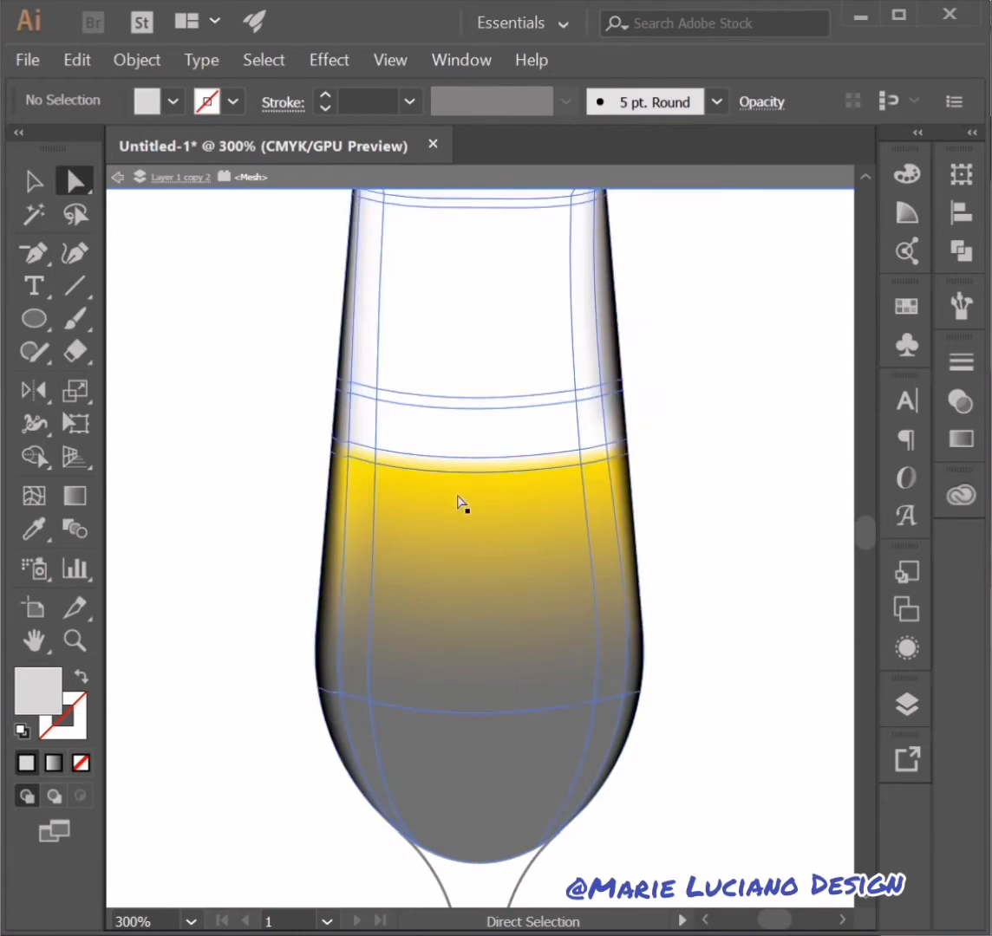
click(351, 461)
double_click(38, 691)
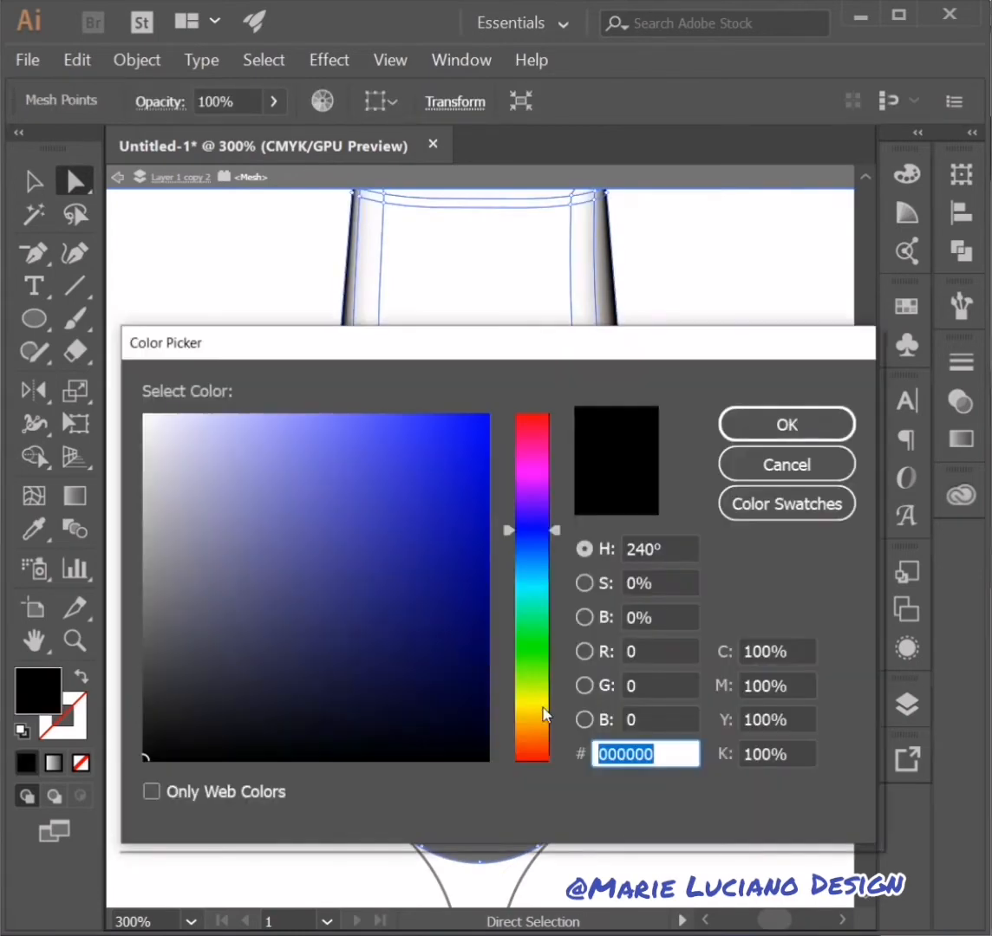
click(543, 709)
click(422, 464)
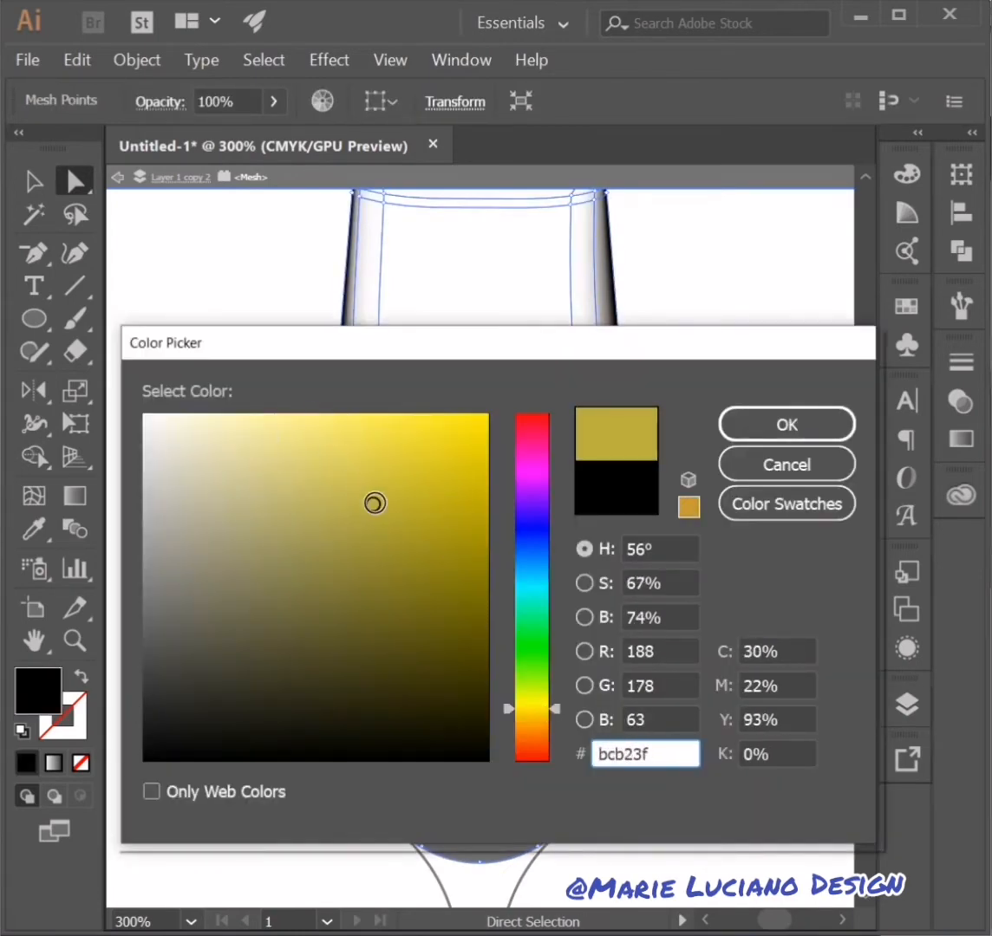
click(786, 425)
Set the liquid's mesh points on the left innermost vertical line to a pale yellow
click(376, 462)
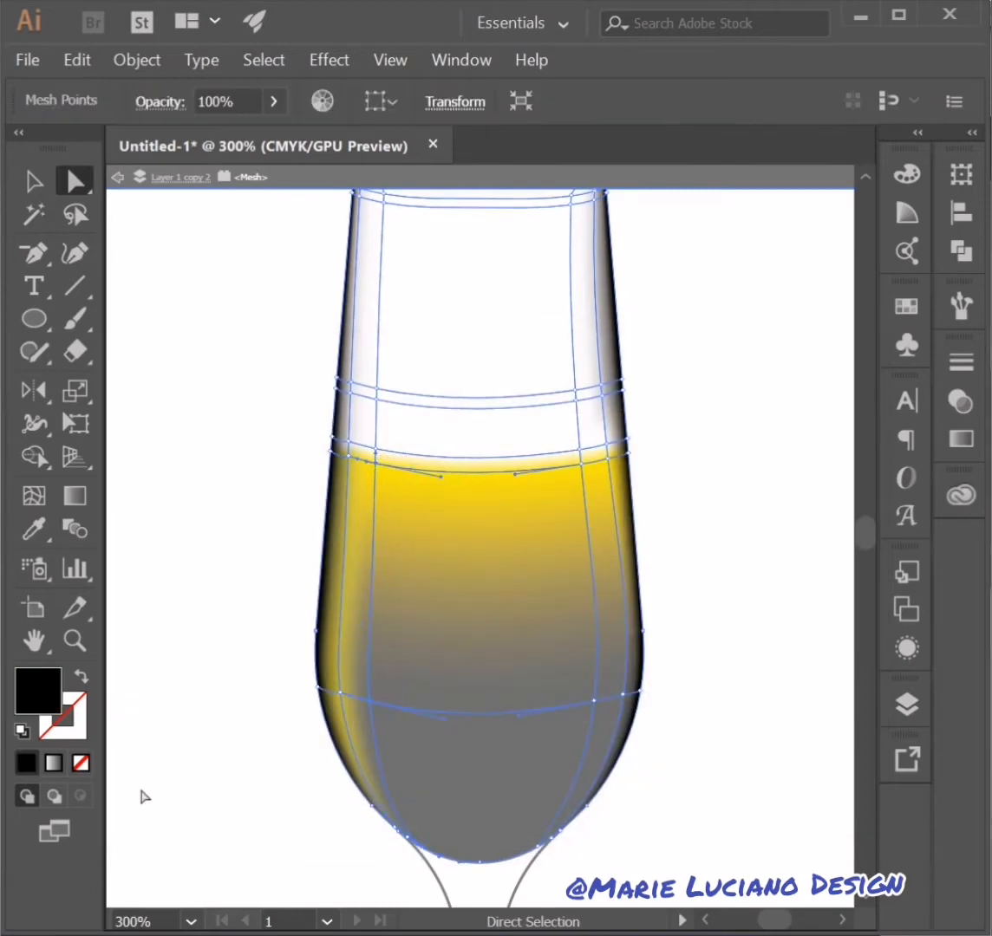
double_click(38, 691)
click(531, 707)
click(255, 440)
click(797, 429)
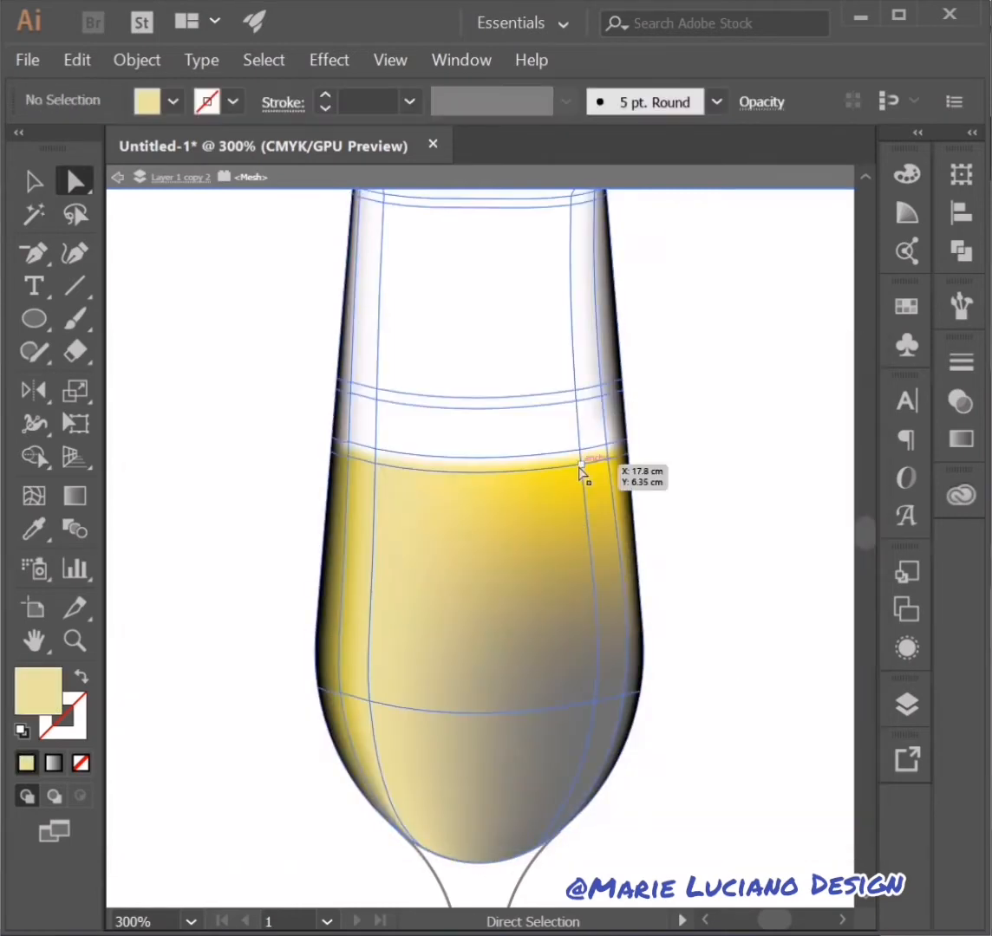
Set the liquid's mesh points on the right innermost vertical line to the very pale yellow #ffffc7
click(549, 837)
double_click(39, 698)
click(225, 417)
click(836, 426)
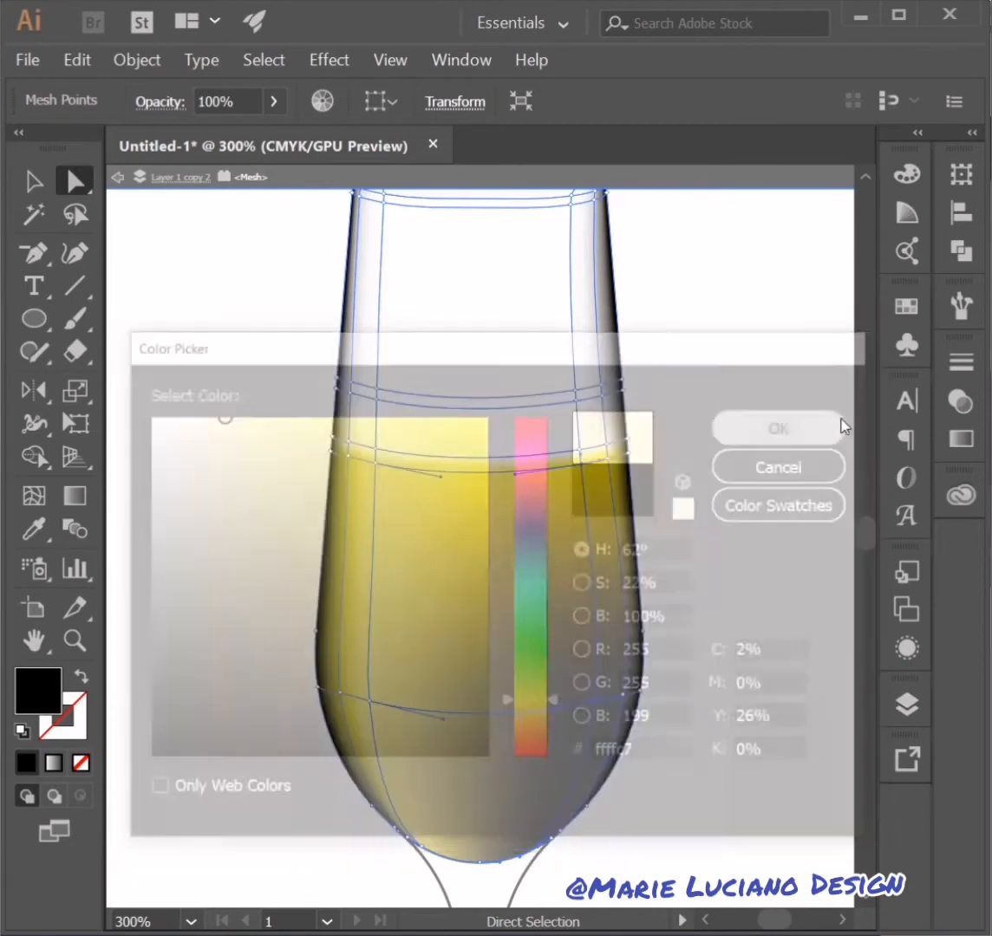
click(746, 444)
Set the liquid's mesh points on the second vertical line from the bowl's right edge to a muted tan yellow
click(609, 458)
shift+click(624, 694)
shift+click(558, 831)
double_click(45, 696)
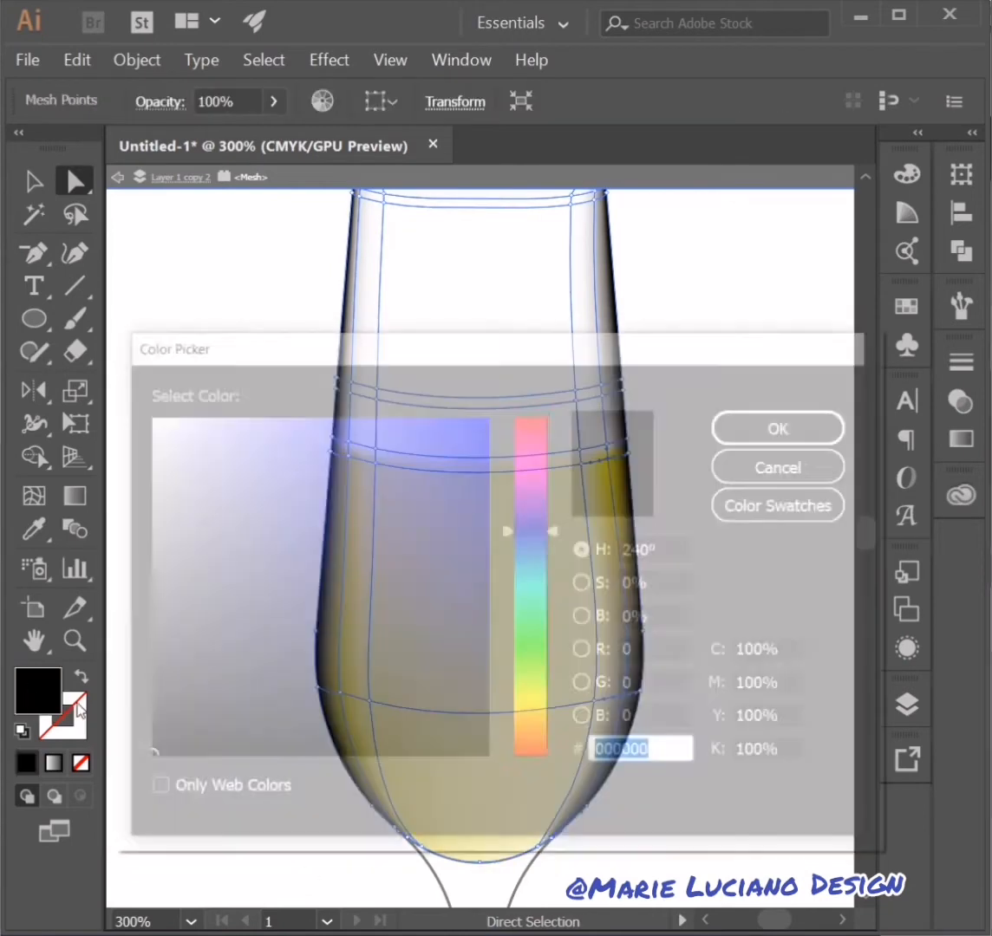
click(531, 703)
click(419, 542)
click(398, 454)
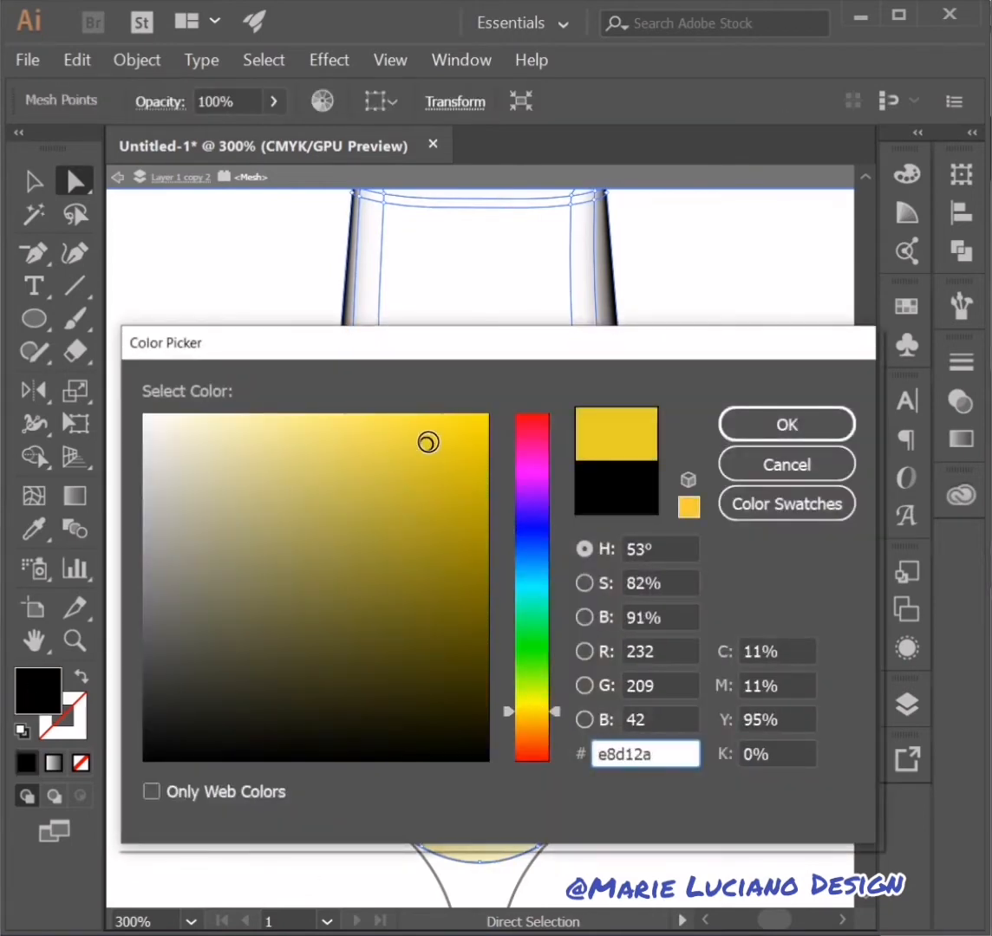
click(325, 504)
click(308, 429)
click(786, 424)
click(686, 277)
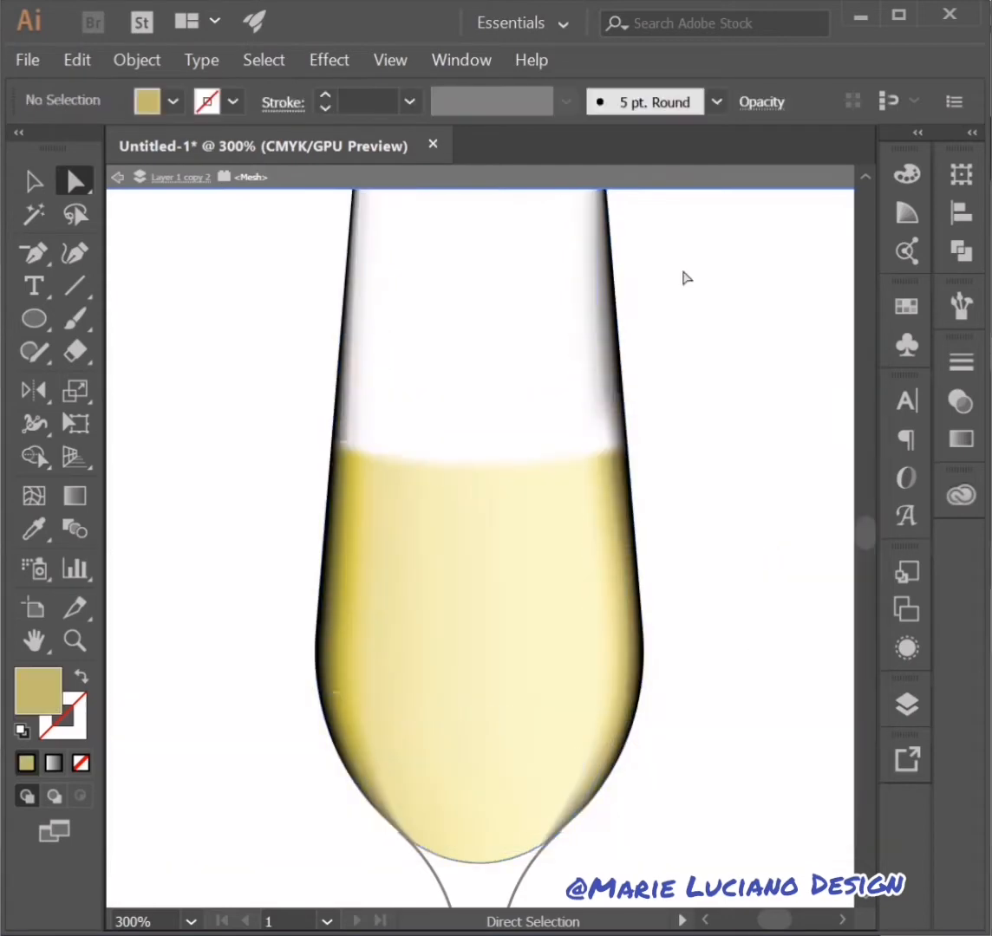
Set the mesh point at the very bottom of the bowl to white
click(479, 860)
double_click(41, 693)
click(784, 424)
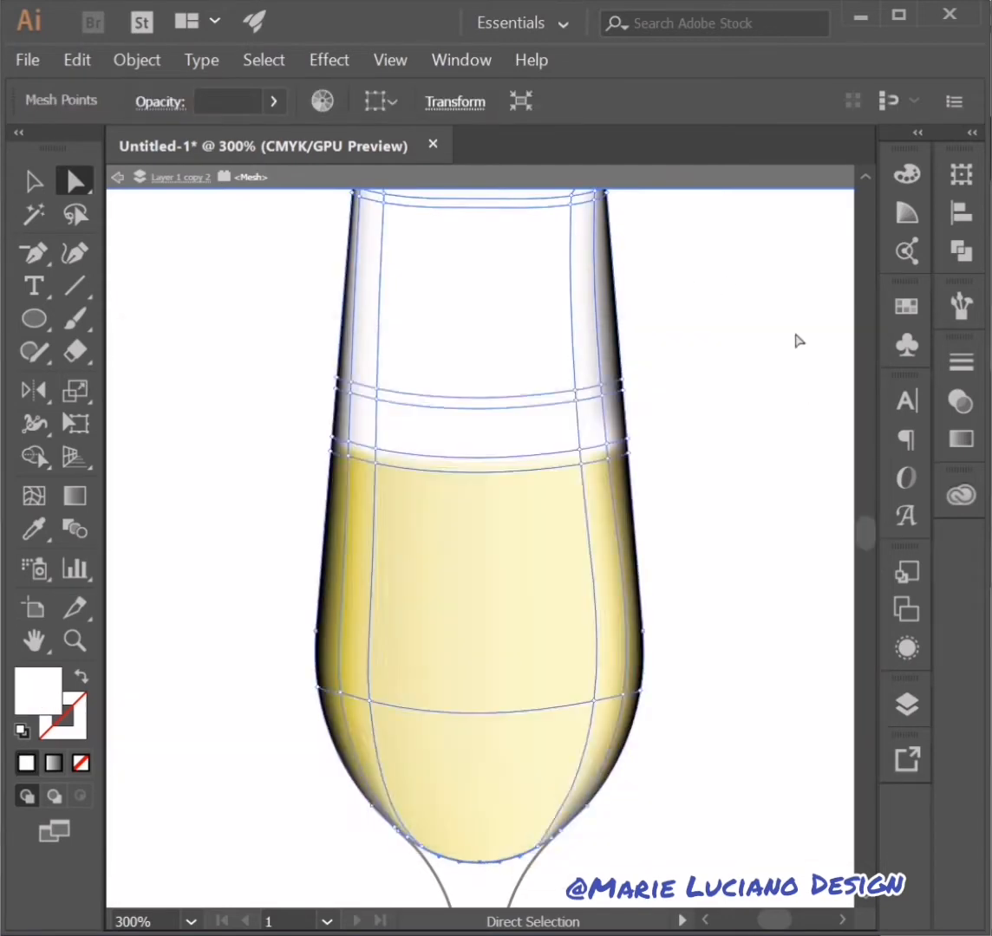
click(741, 649)
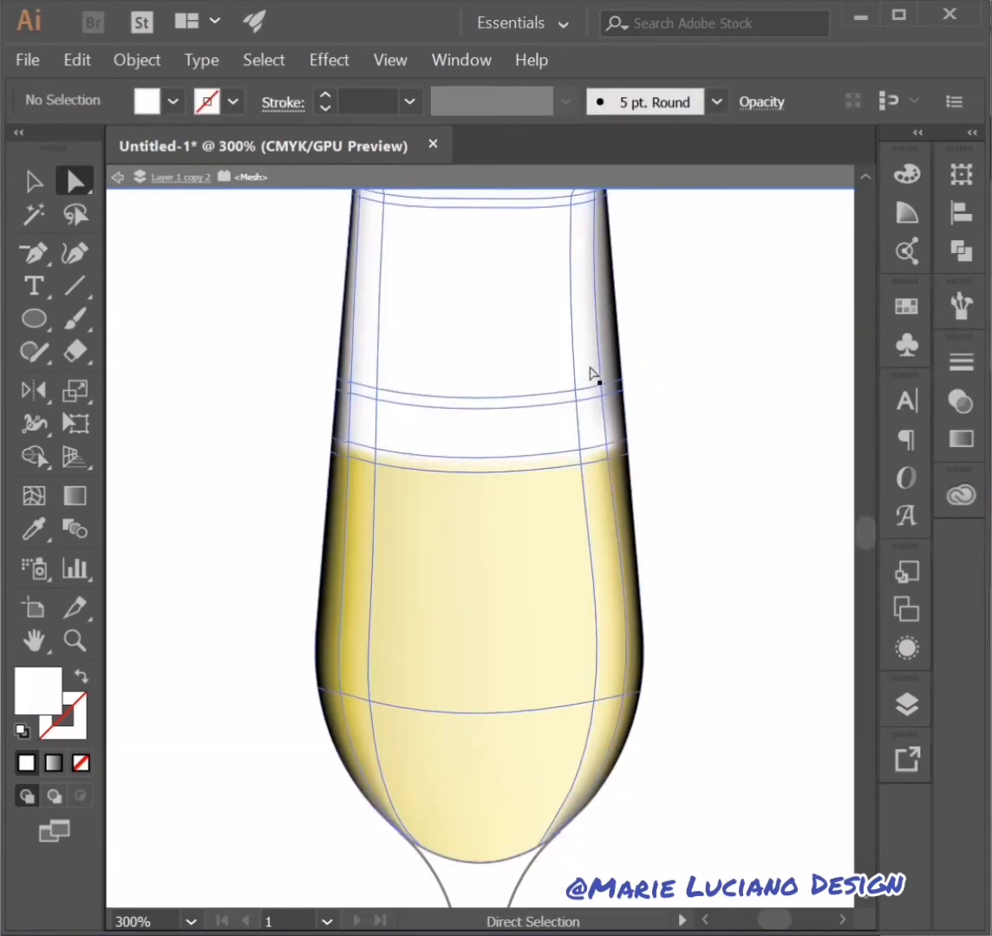
Set the inner mesh points along the line just above the liquid's surface to a greyish beige
click(349, 446)
click(581, 451)
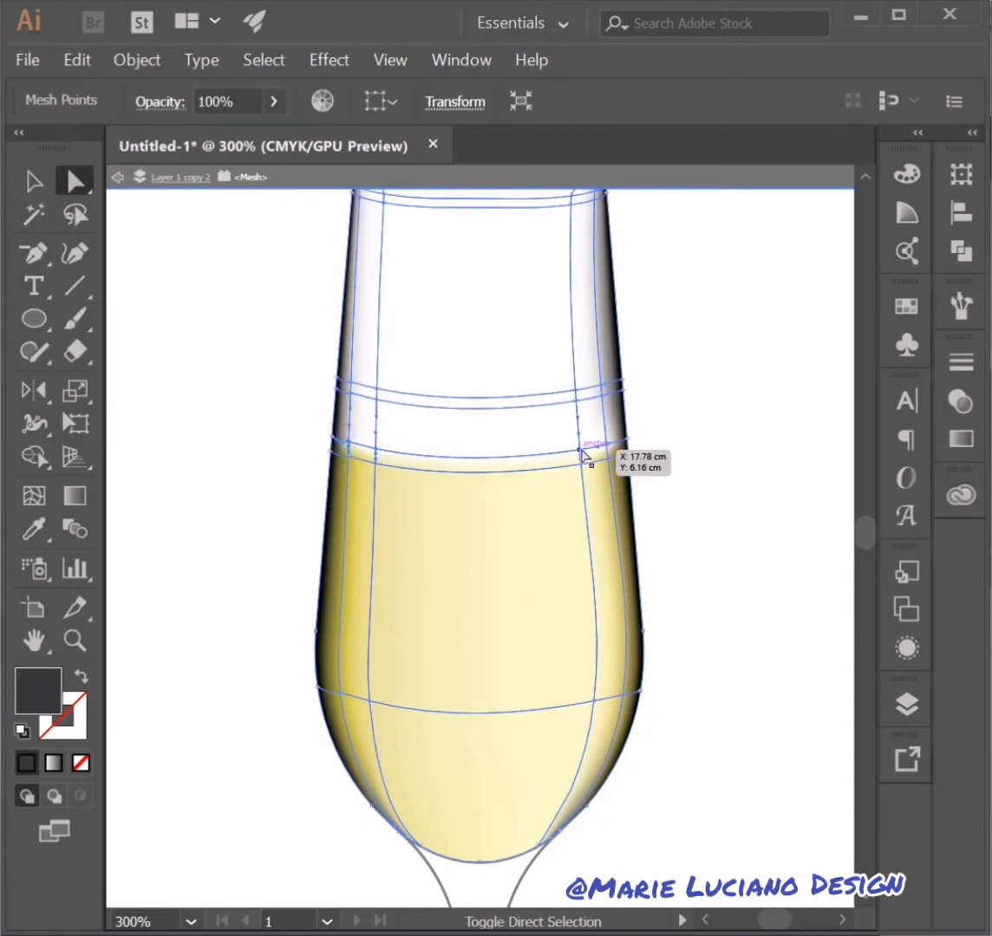
double_click(39, 691)
click(520, 716)
mouse_move(458, 440)
mouse_down()
mouse_move(301, 500)
mouse_move(359, 553)
mouse_move(225, 515)
mouse_up()
key(Return)
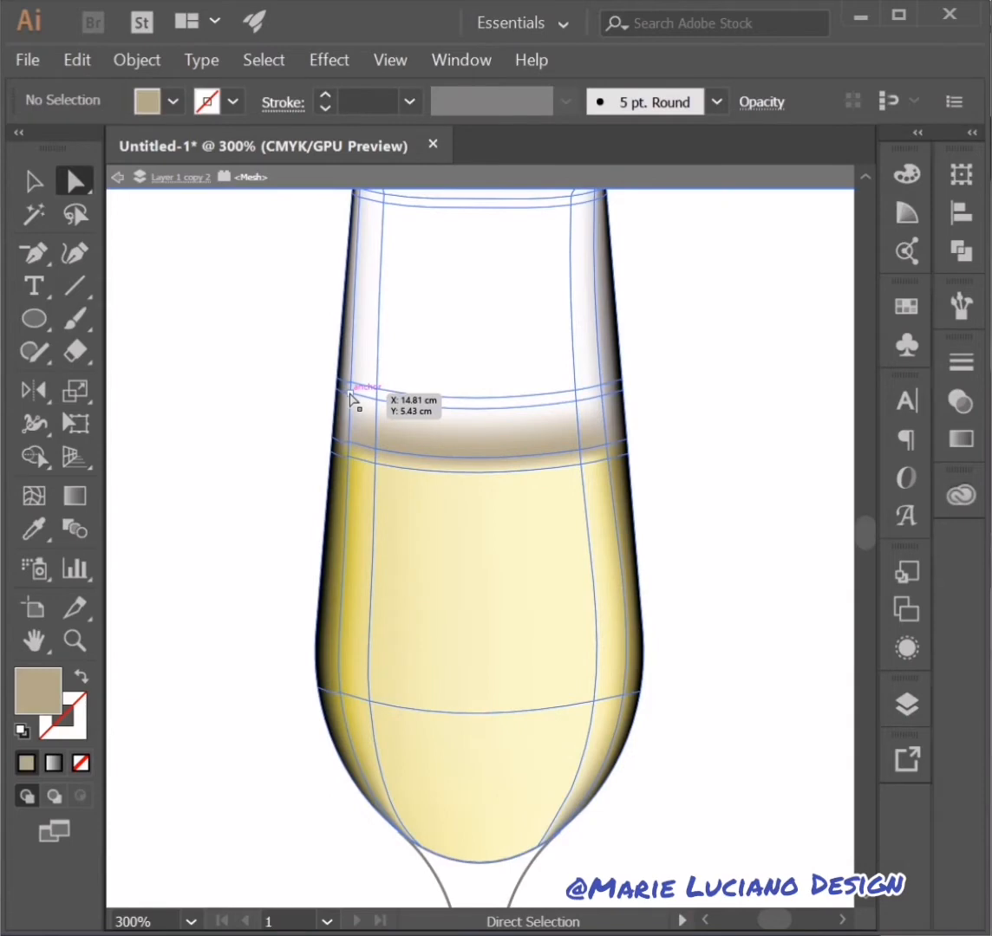
Add a vertical mesh line through the bowl's centre and colour its points in the empty upper part grey #adadad
key(ctrl+1)
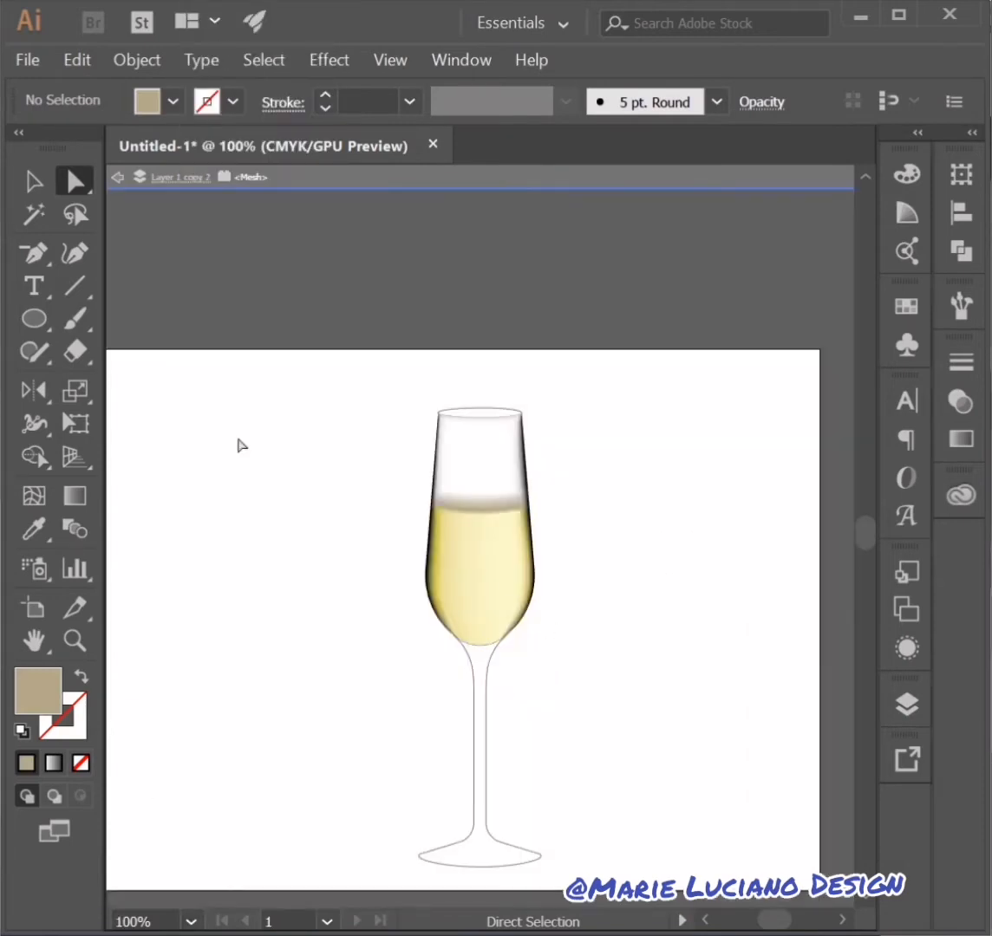
click(34, 496)
click(484, 496)
click(75, 180)
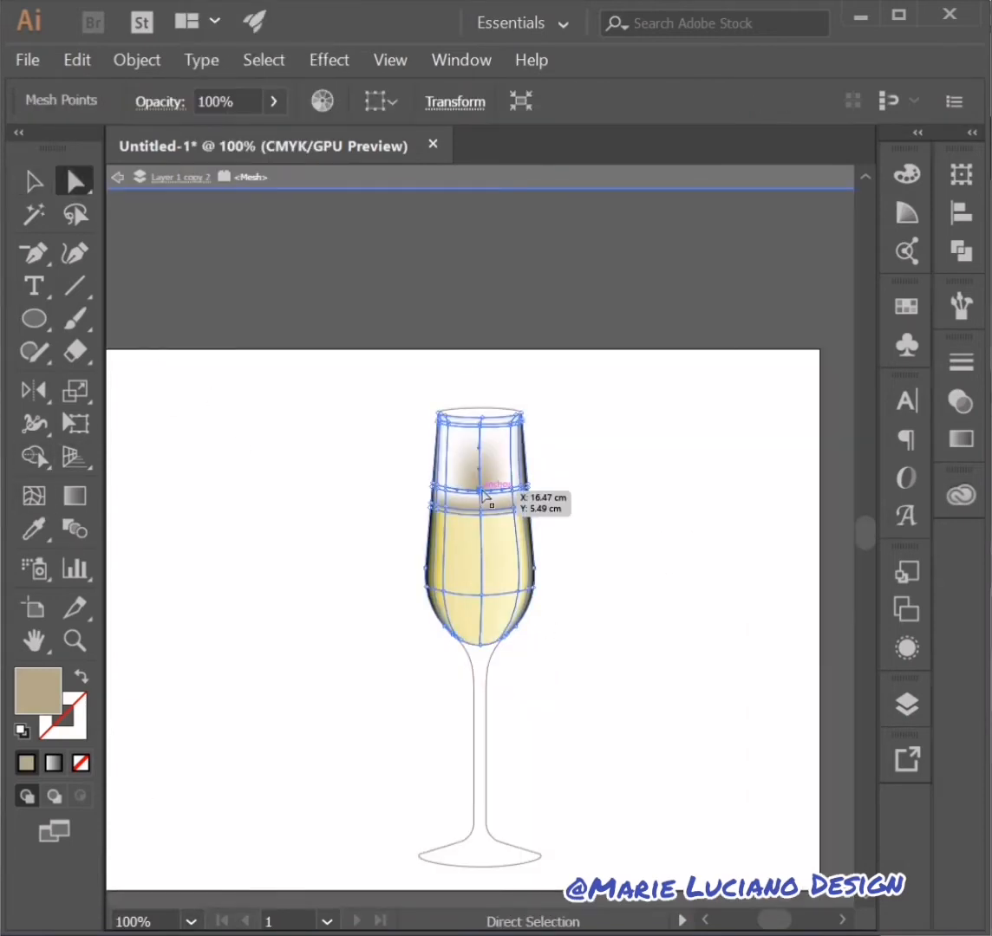
double_click(38, 690)
text(adadad)
click(746, 433)
click(746, 437)
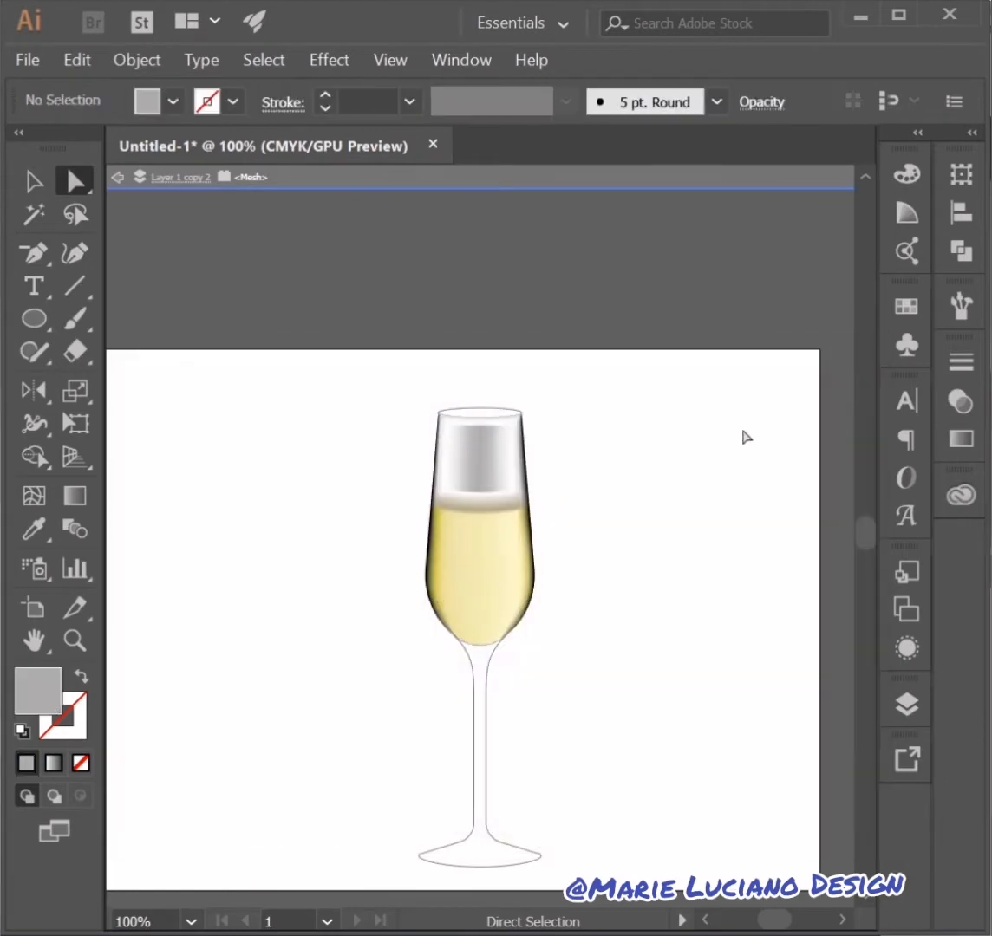
Set the centre line's mesh points just below the rim to light grey
click(481, 428)
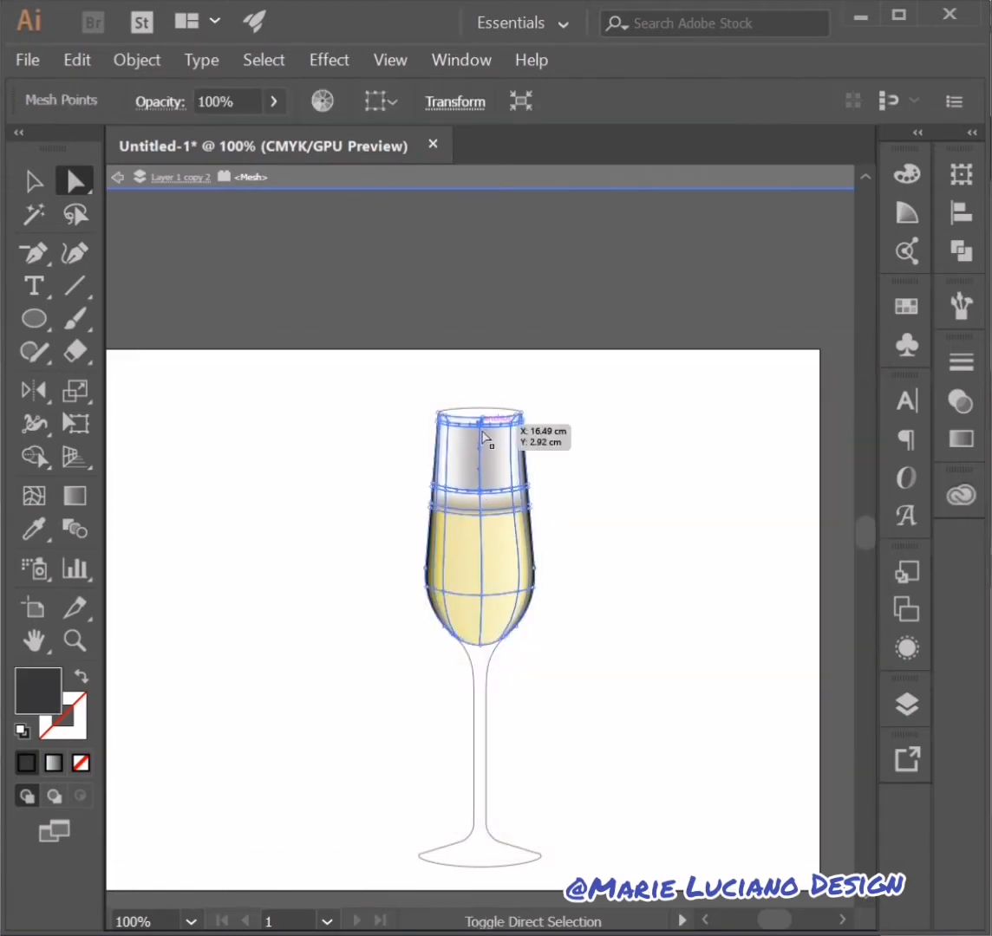
click(481, 431)
click(483, 458)
click(481, 431)
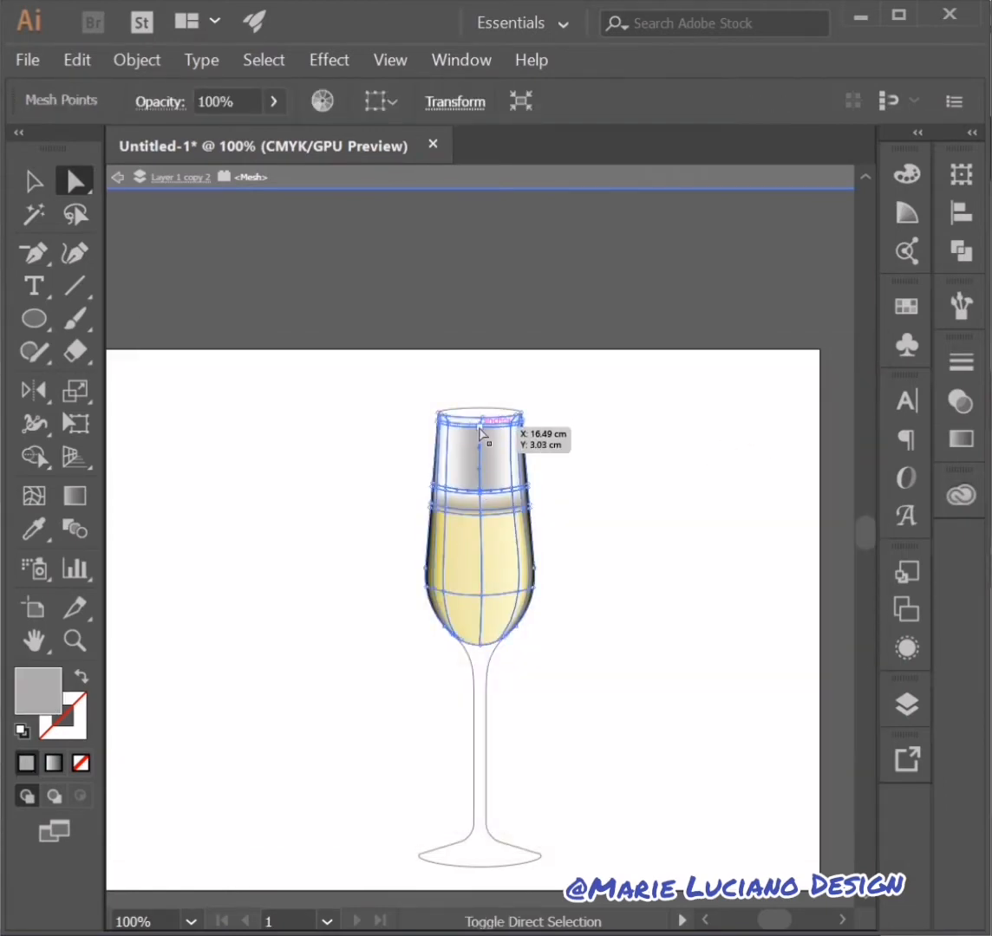
click(188, 924)
click(225, 442)
click(482, 403)
shift+click(481, 409)
double_click(50, 704)
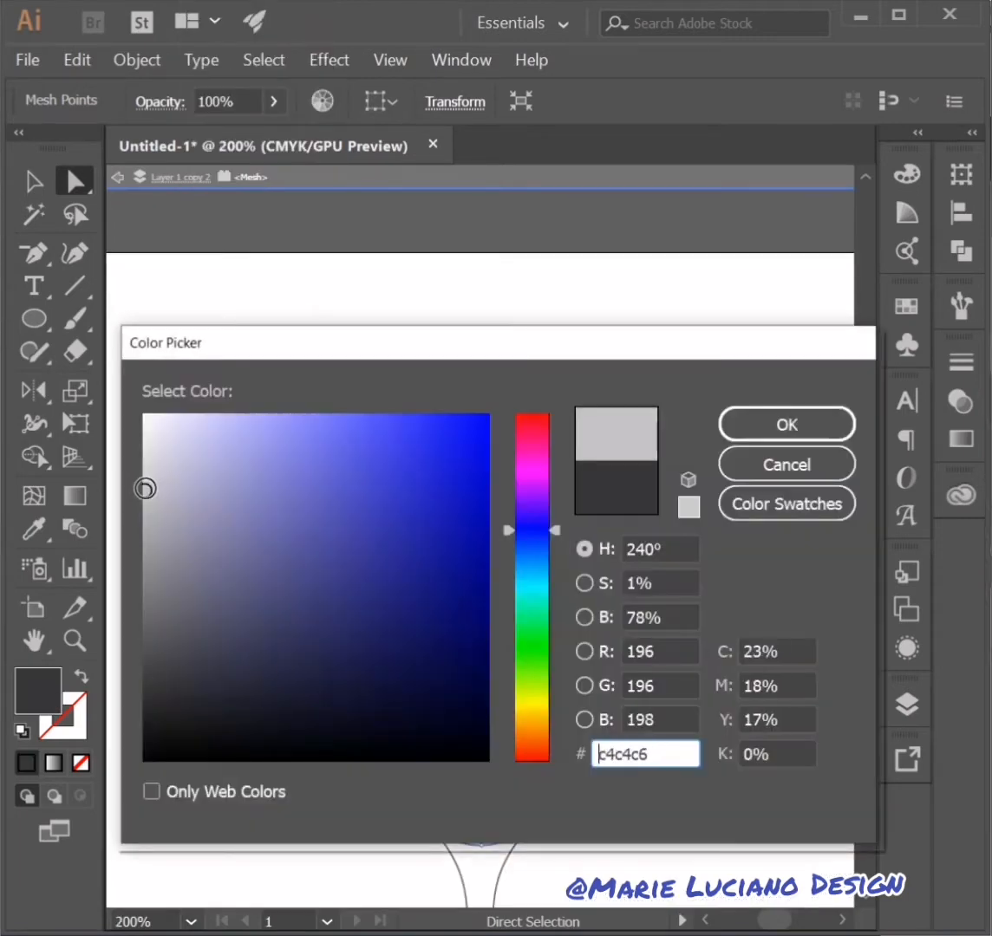
click(786, 423)
click(631, 405)
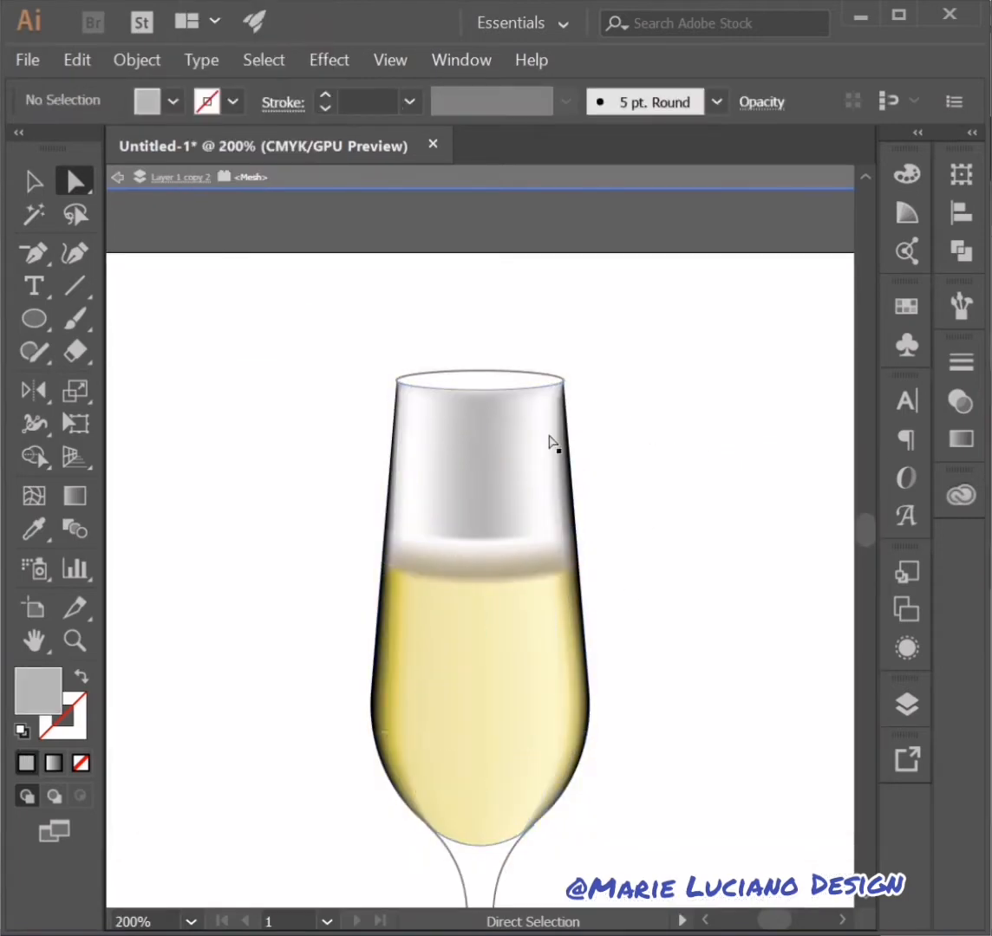
Lower the opacity of the centre line's mesh points in the bowl's empty upper part
click(482, 406)
click(960, 400)
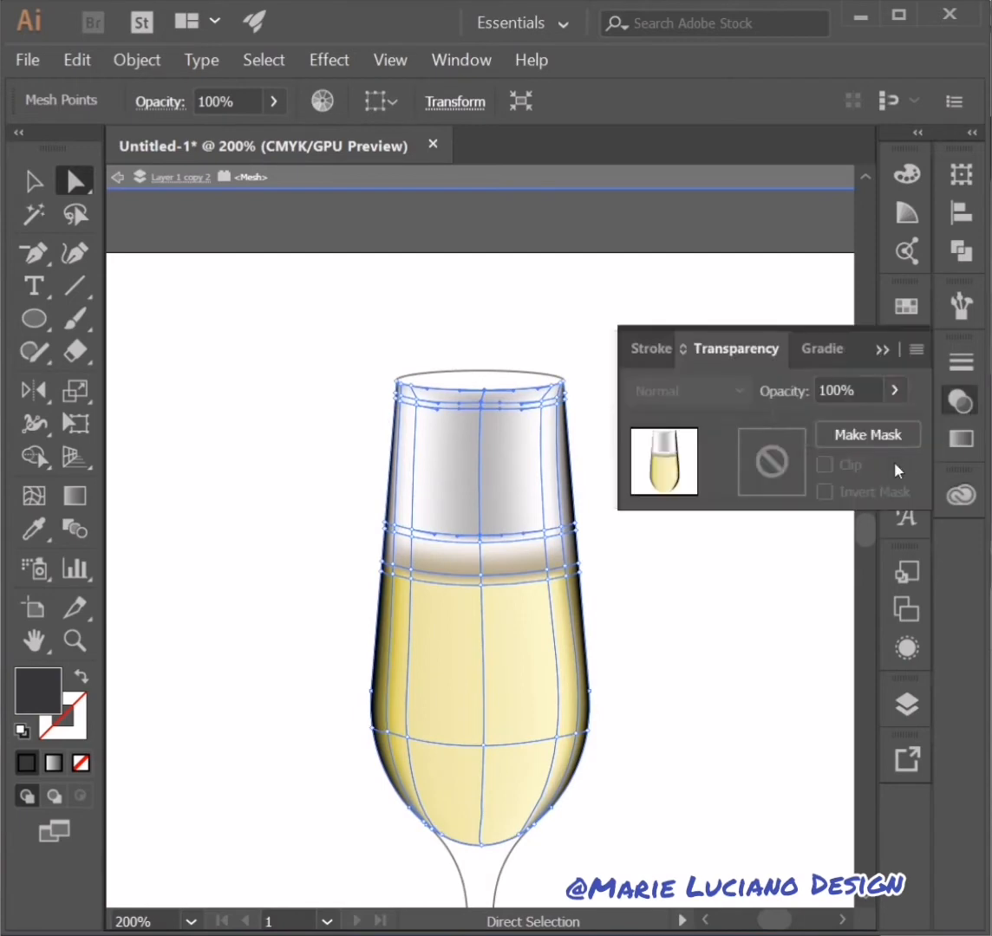
click(893, 390)
drag(891, 424, 822, 426)
click(834, 323)
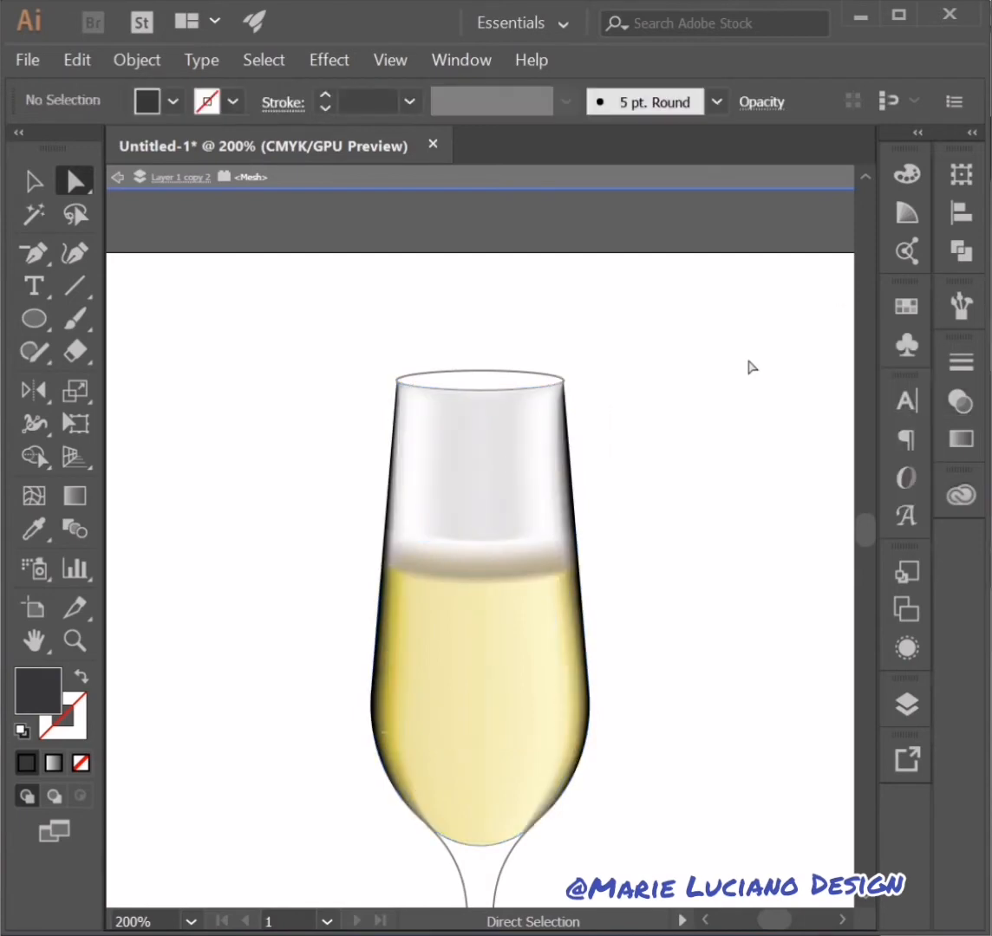
Lower the opacity of the centre line's mesh points within the liquid
click(480, 747)
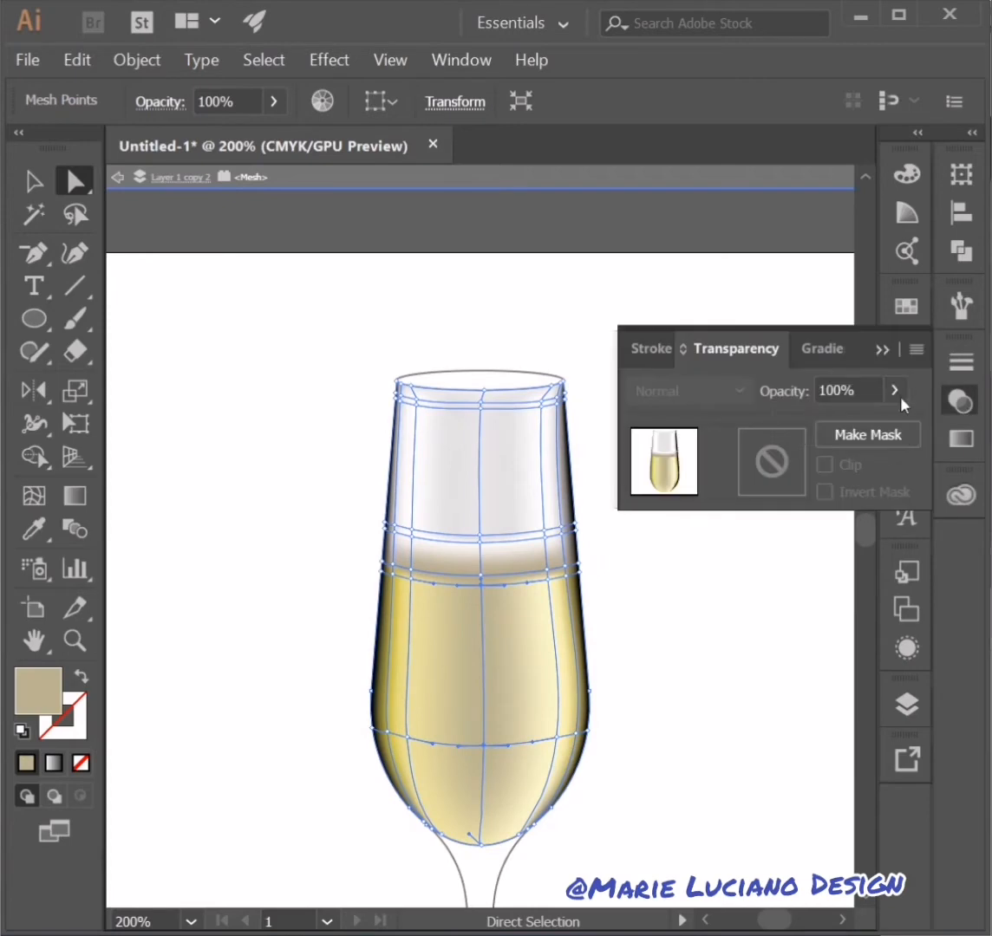
click(894, 390)
drag(892, 424, 854, 429)
click(751, 670)
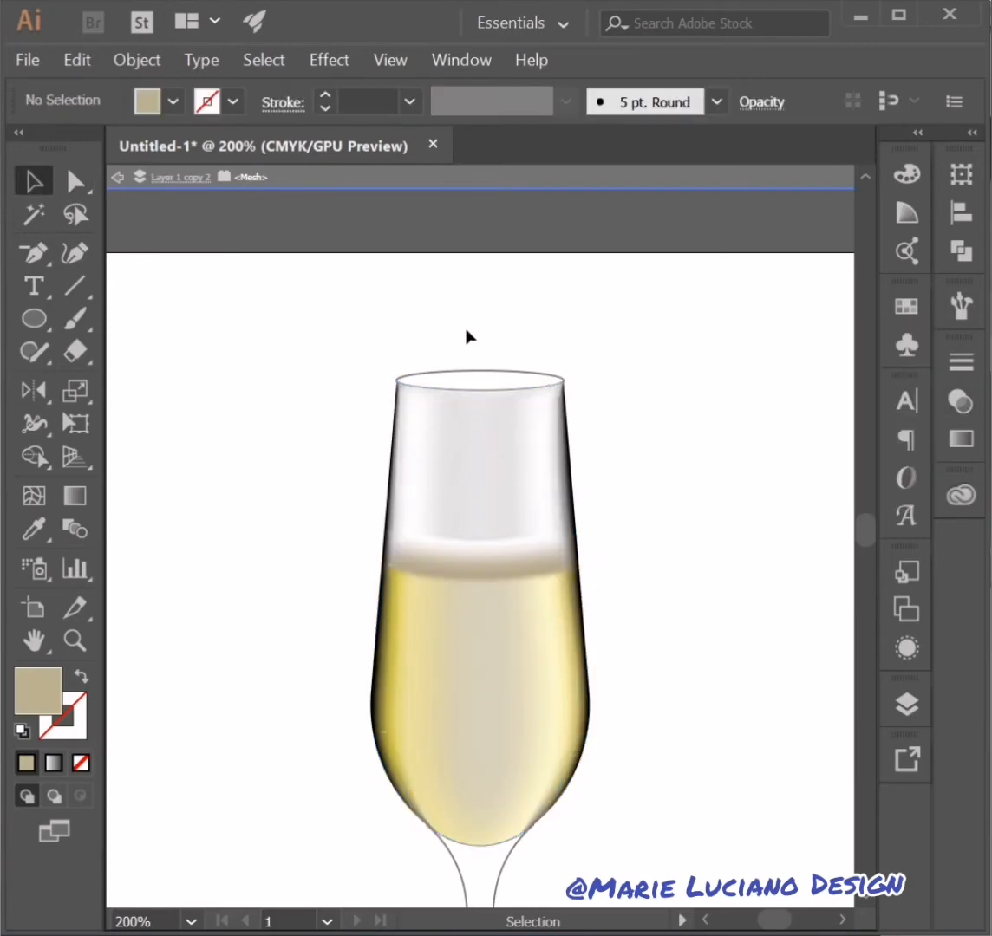
Leave the mesh's isolation mode and give the rim ellipse a light grey fill with no stroke
key(Escape)
click(550, 380)
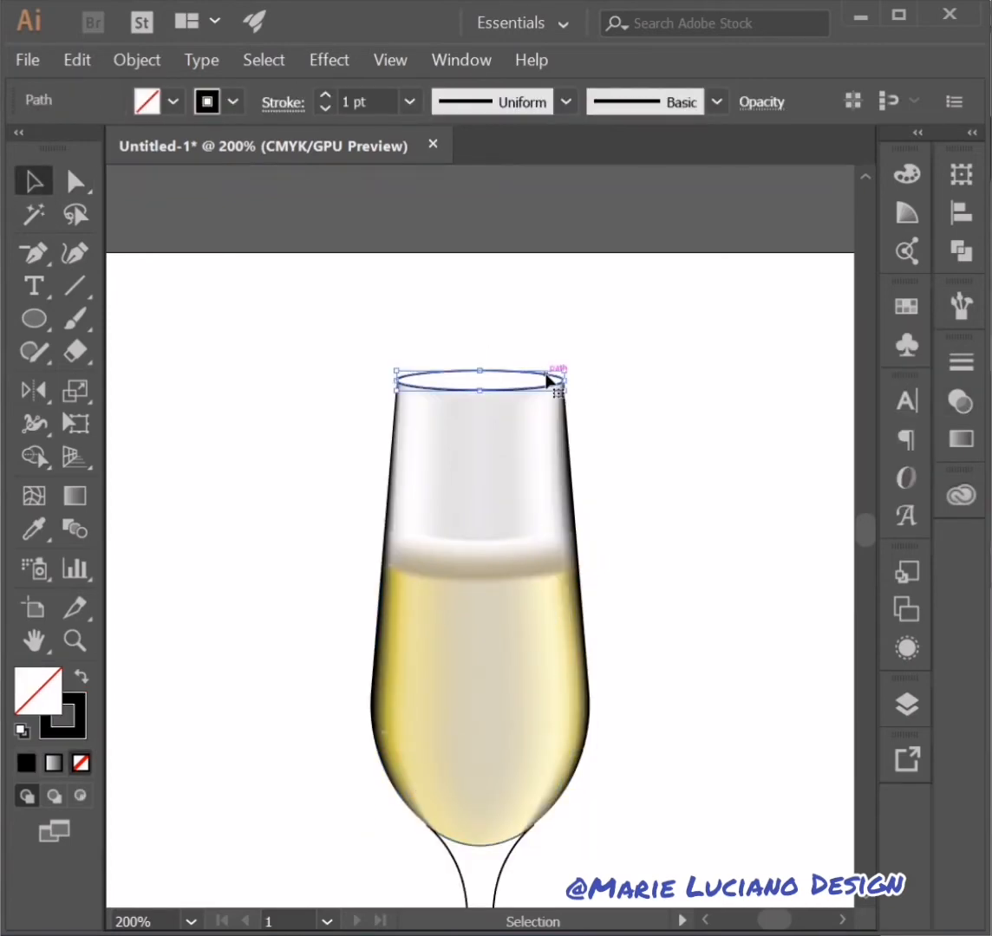
click(83, 672)
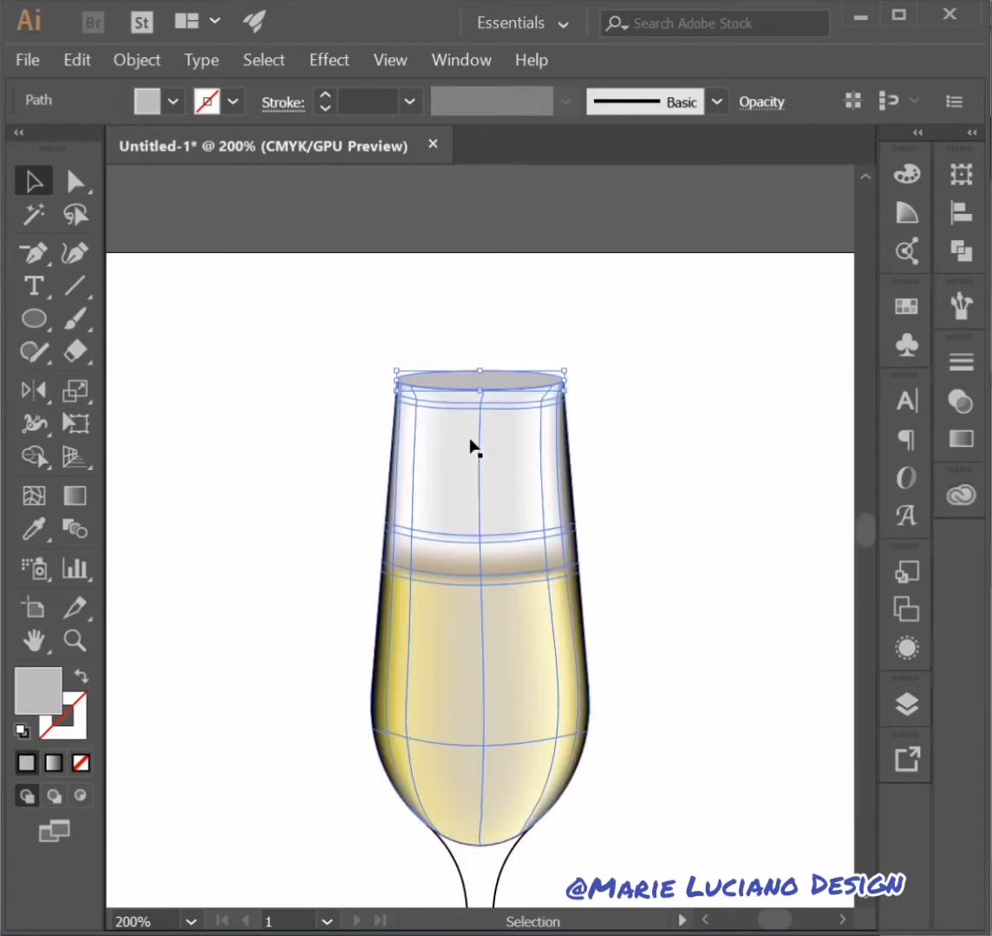
Add one vertical mesh line on each side of the rim ellipse with the Mesh tool
click(34, 456)
key(u)
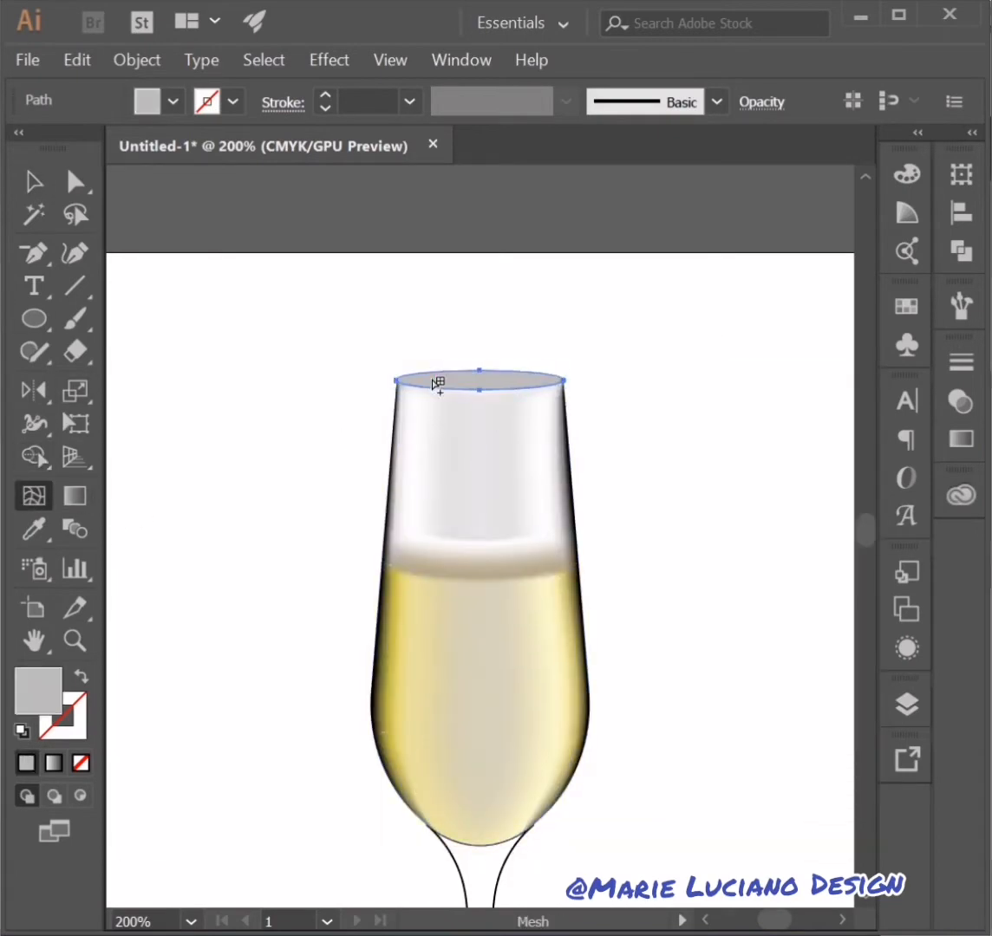
click(507, 382)
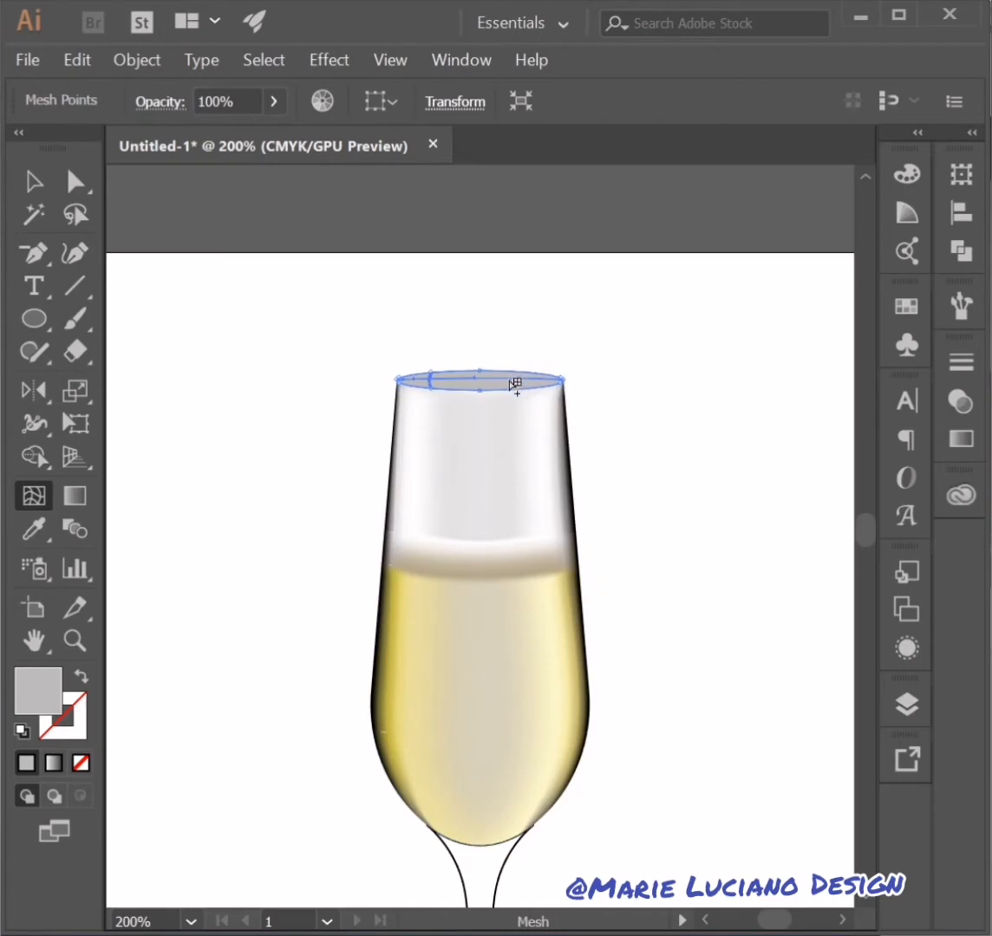
key(ctrl+z)
key(ctrl+z)
click(523, 381)
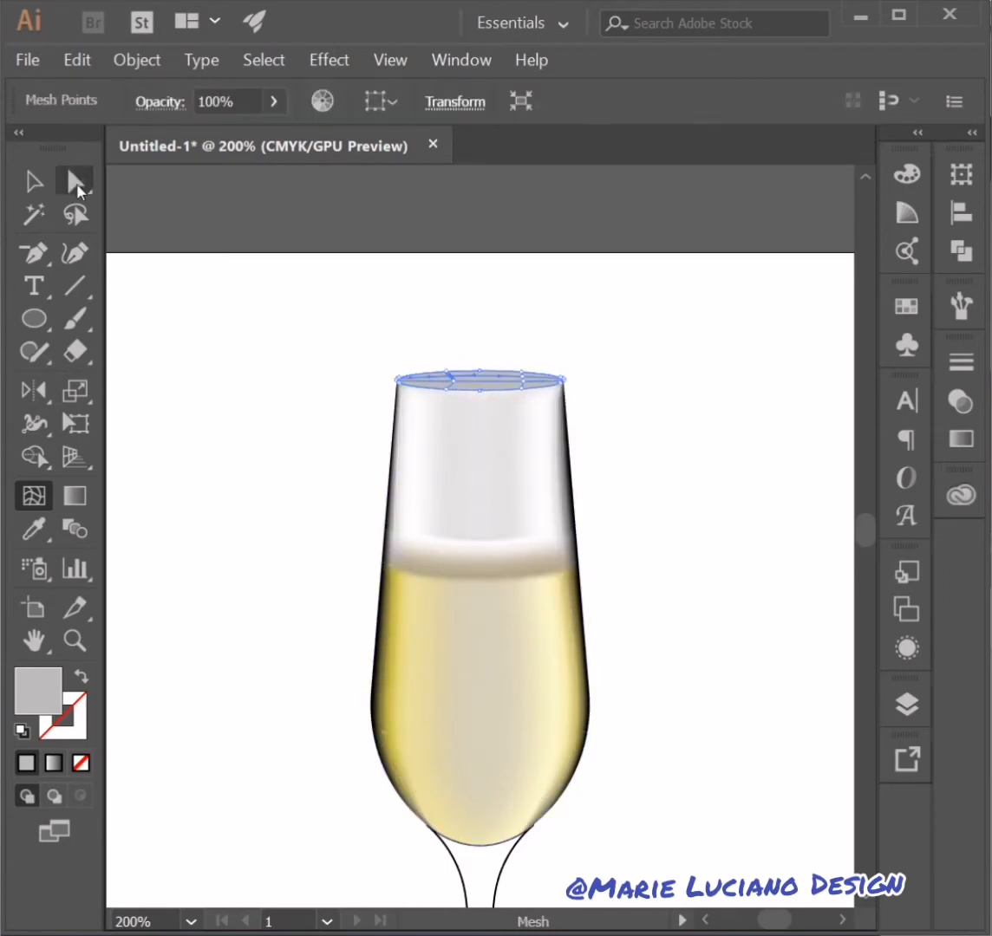
Zoom to 400%, isolate the rim ellipse's mesh and set its outer edge points to black
click(75, 183)
click(190, 921)
click(228, 469)
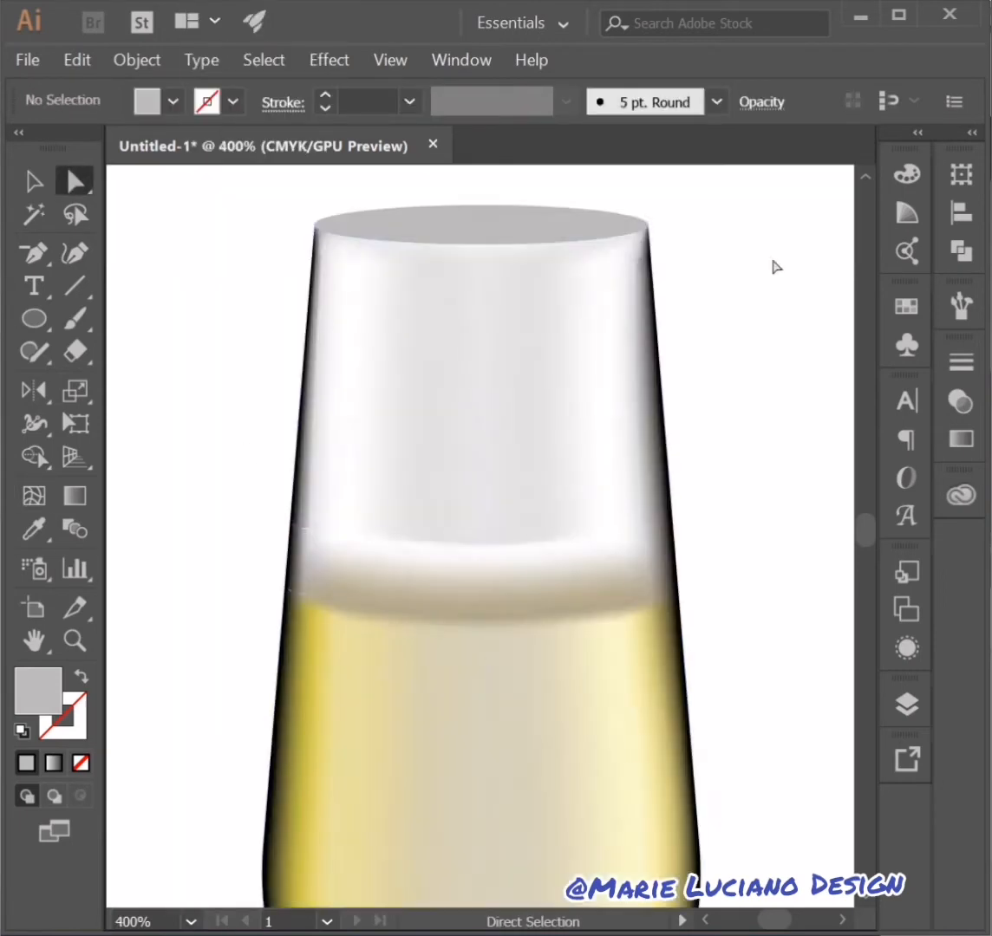
click(316, 228)
key(v)
double_click(568, 207)
key(a)
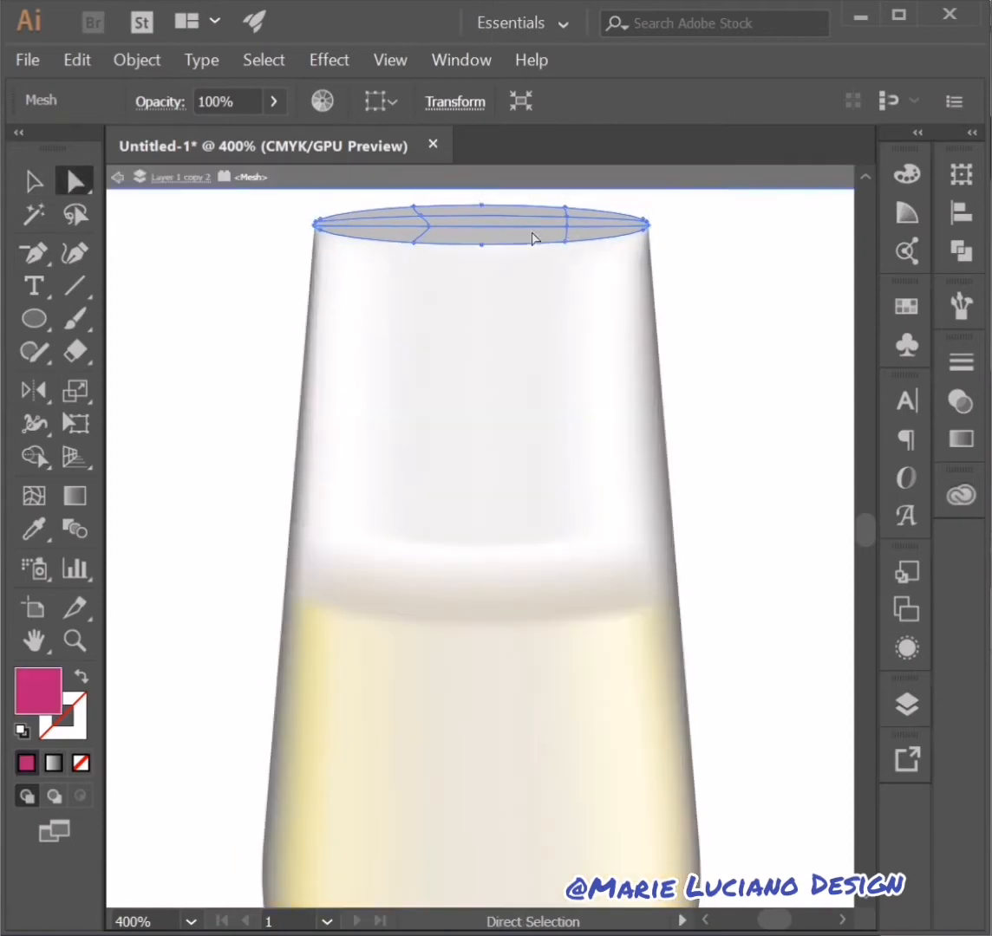
double_click(48, 700)
click(118, 691)
click(715, 347)
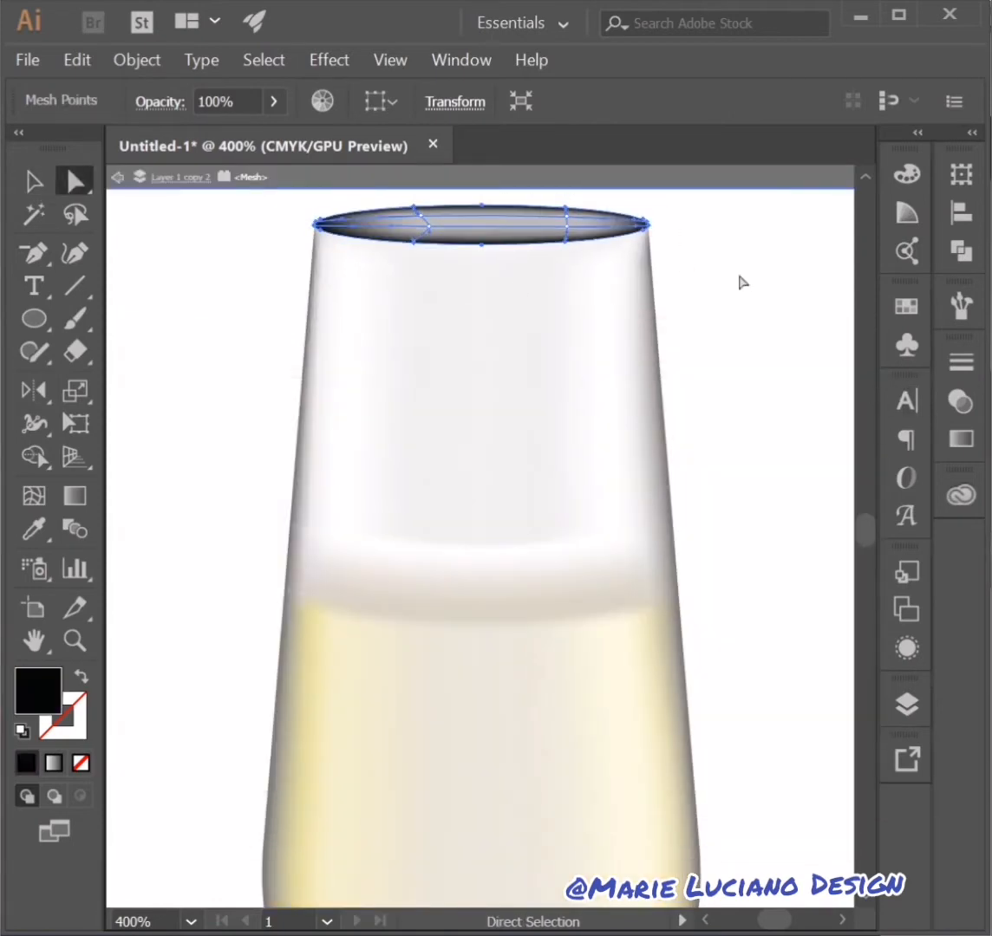
Set the mesh points along the rim ellipse's back edge to mid grey
click(253, 268)
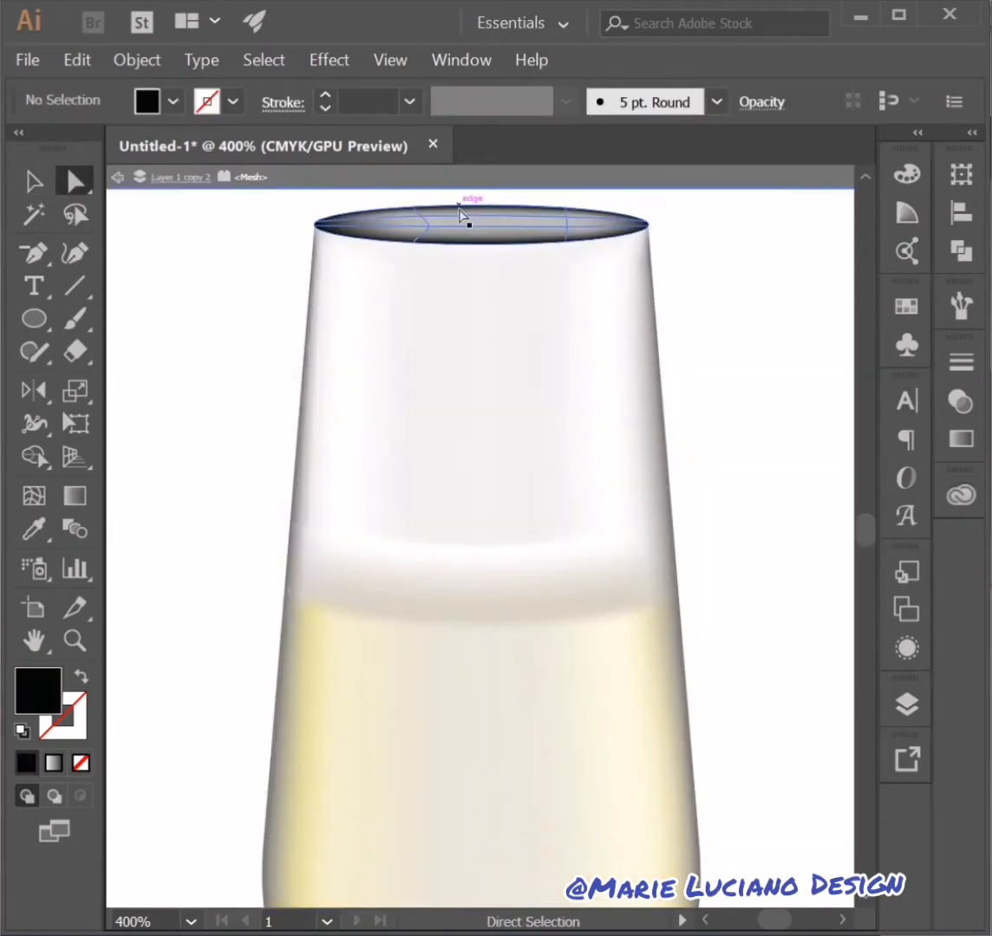
click(390, 251)
double_click(38, 691)
click(146, 591)
key(Return)
click(231, 219)
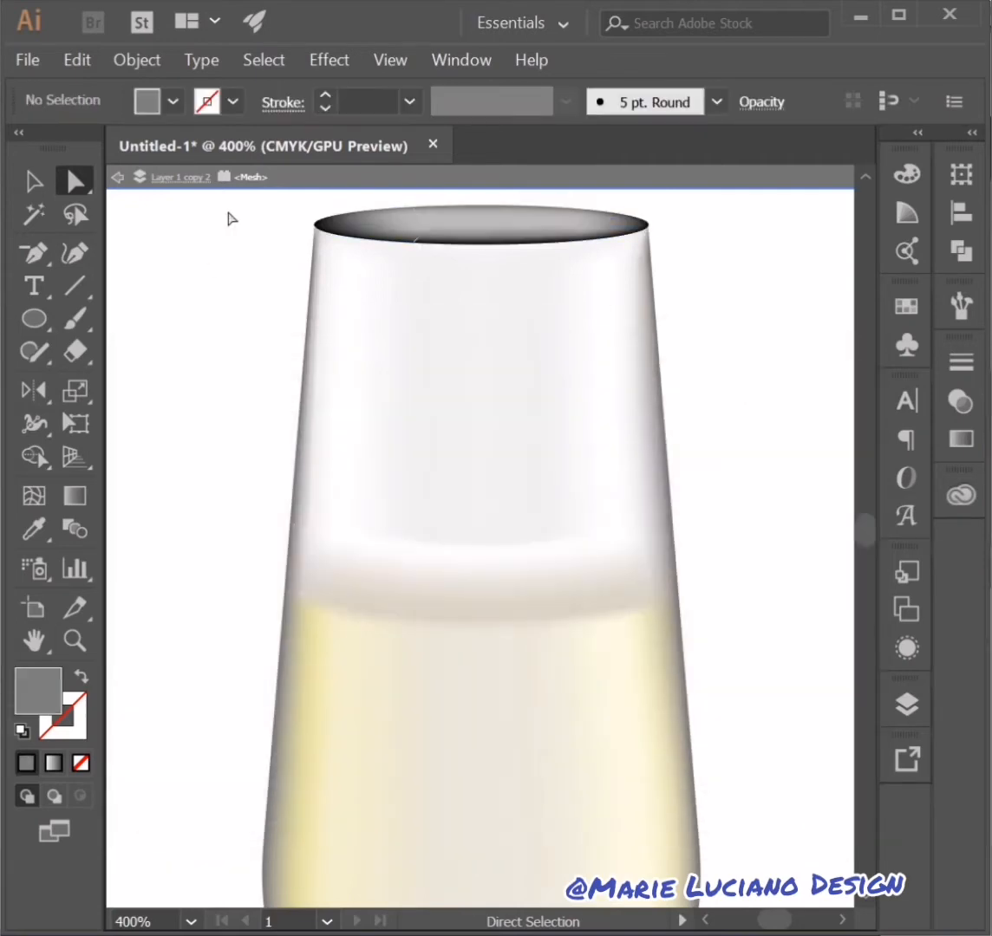
Set the rim mesh's remaining black edge points to mid grey
key(ctrl+a)
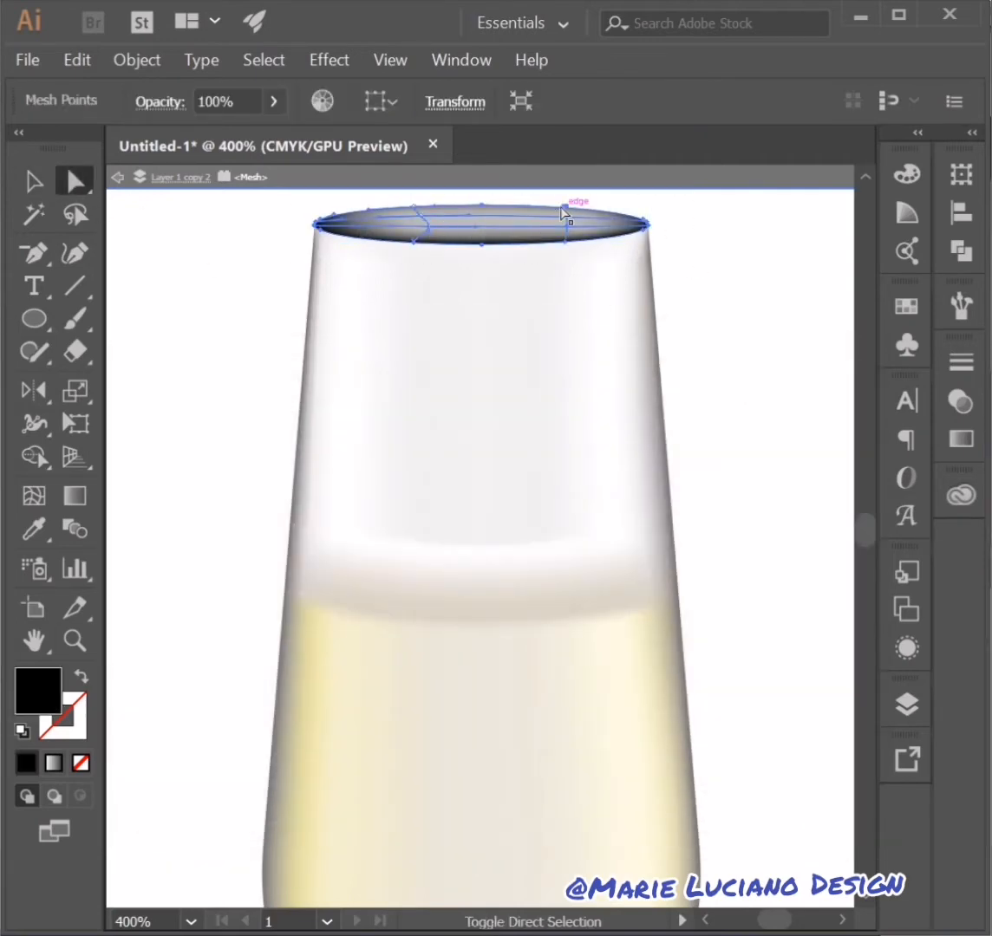
double_click(38, 691)
click(146, 593)
key(Return)
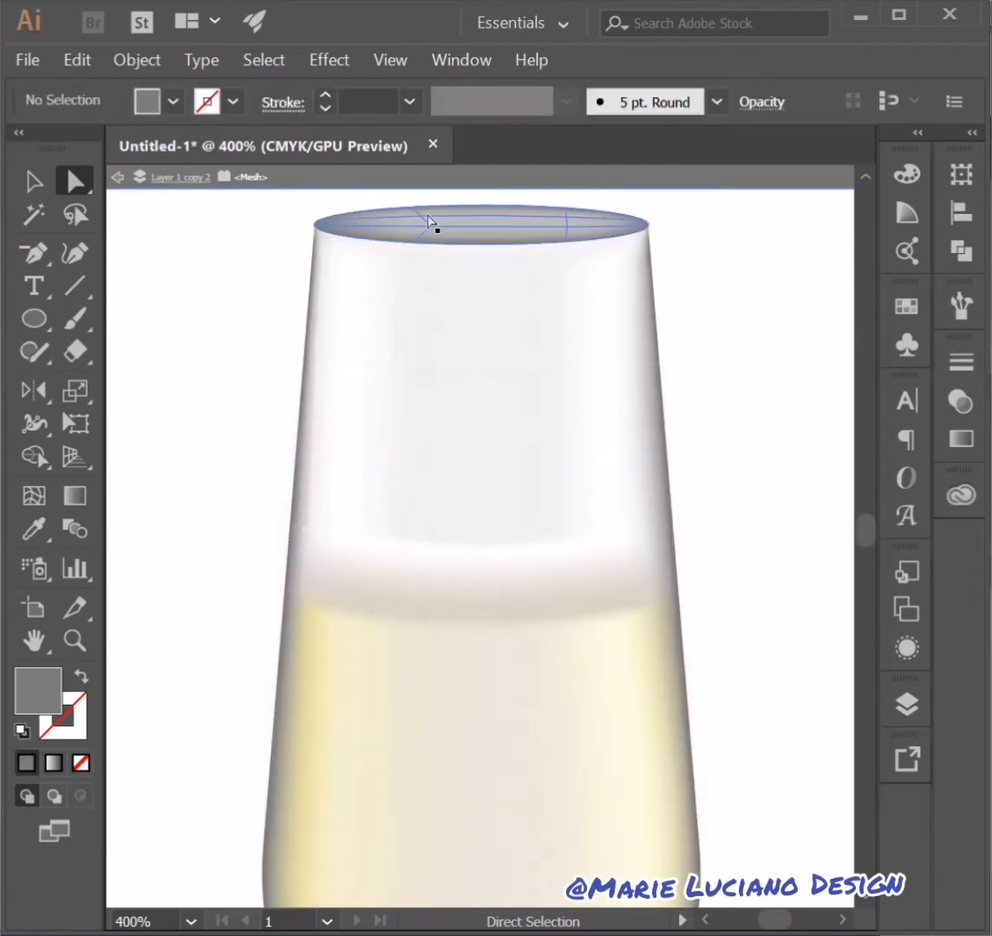
Set the interior mesh points in the rim's left part to white (ffffff)
click(420, 219)
double_click(39, 691)
click(147, 416)
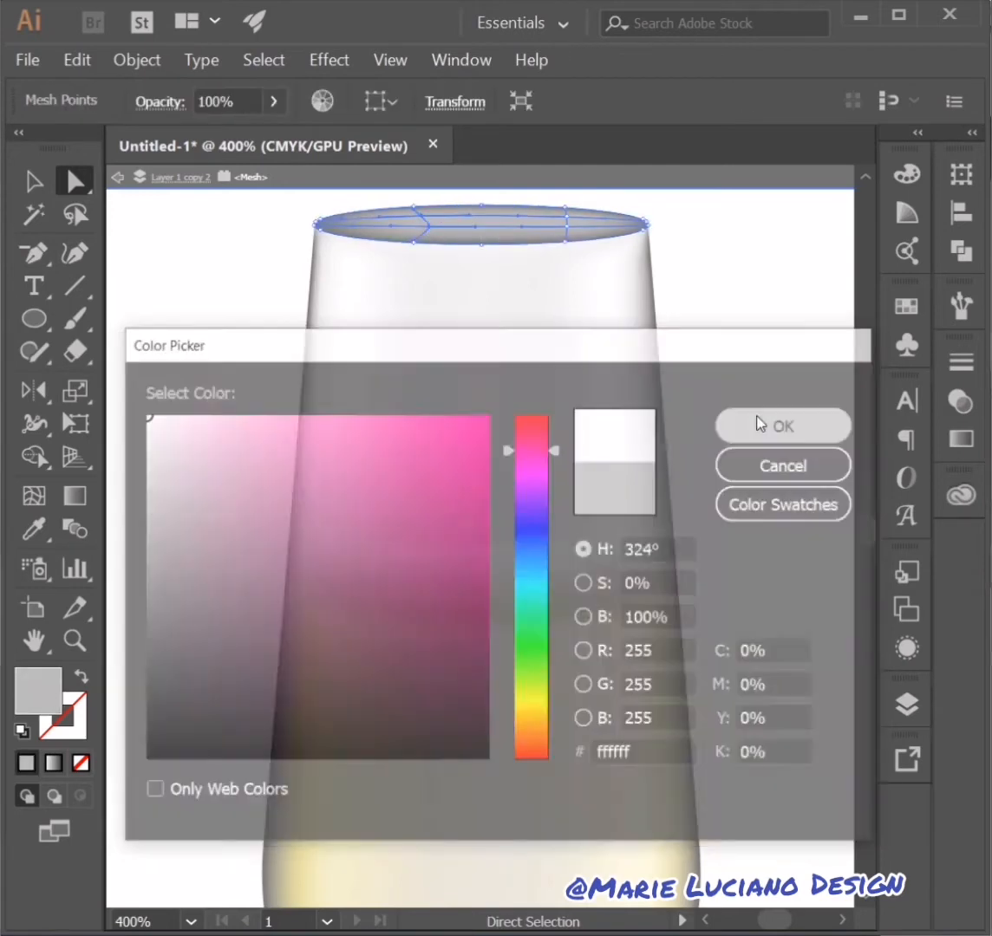
click(755, 420)
Set the interior mesh points in the rim's right part to grey b7b7b7
double_click(20, 704)
click(126, 518)
click(144, 511)
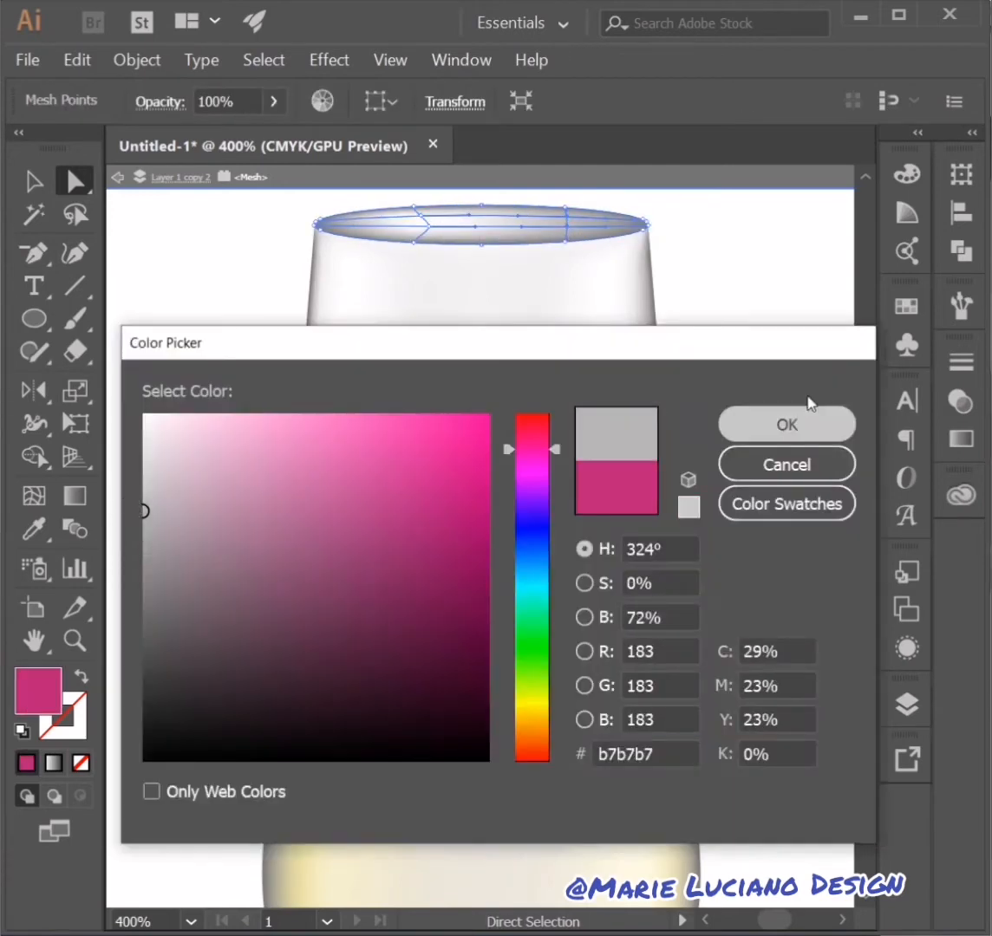
click(787, 423)
Set a white fill with no stroke and add mesh lines near the rim ellipse's left and right ends
click(22, 731)
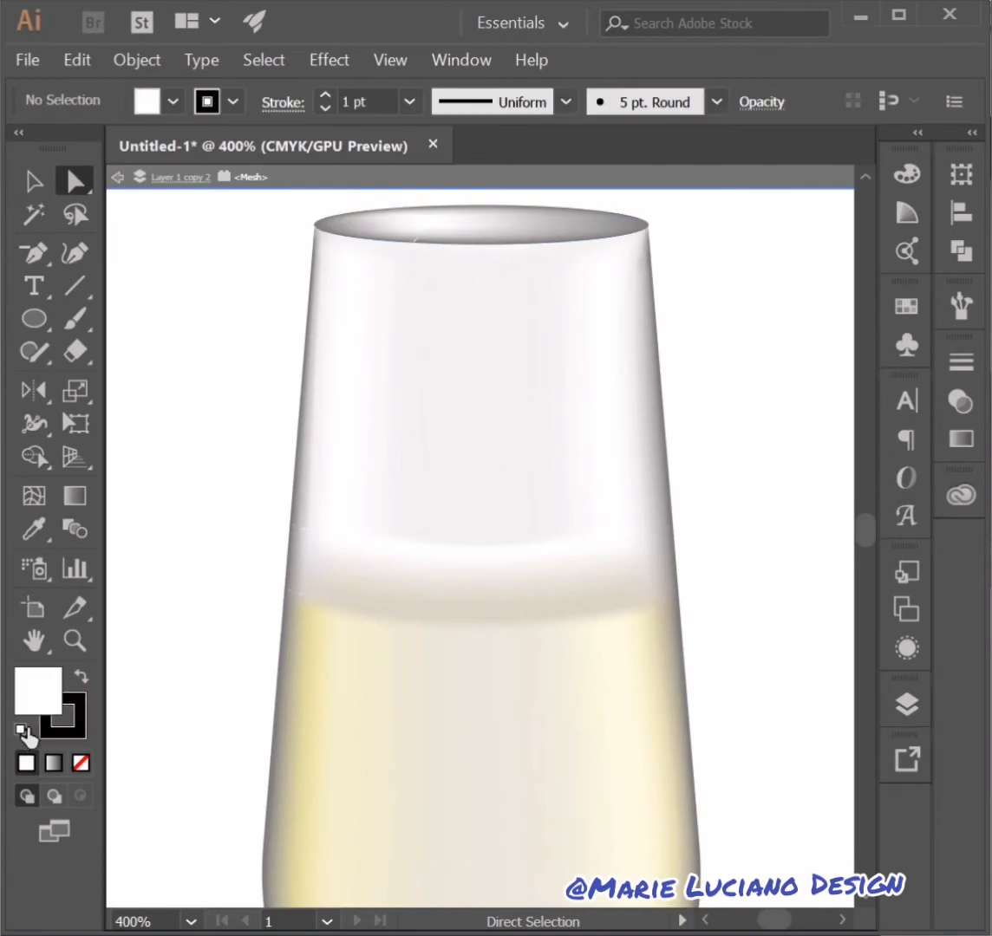
click(77, 728)
click(80, 762)
click(38, 691)
click(828, 159)
click(33, 496)
click(594, 224)
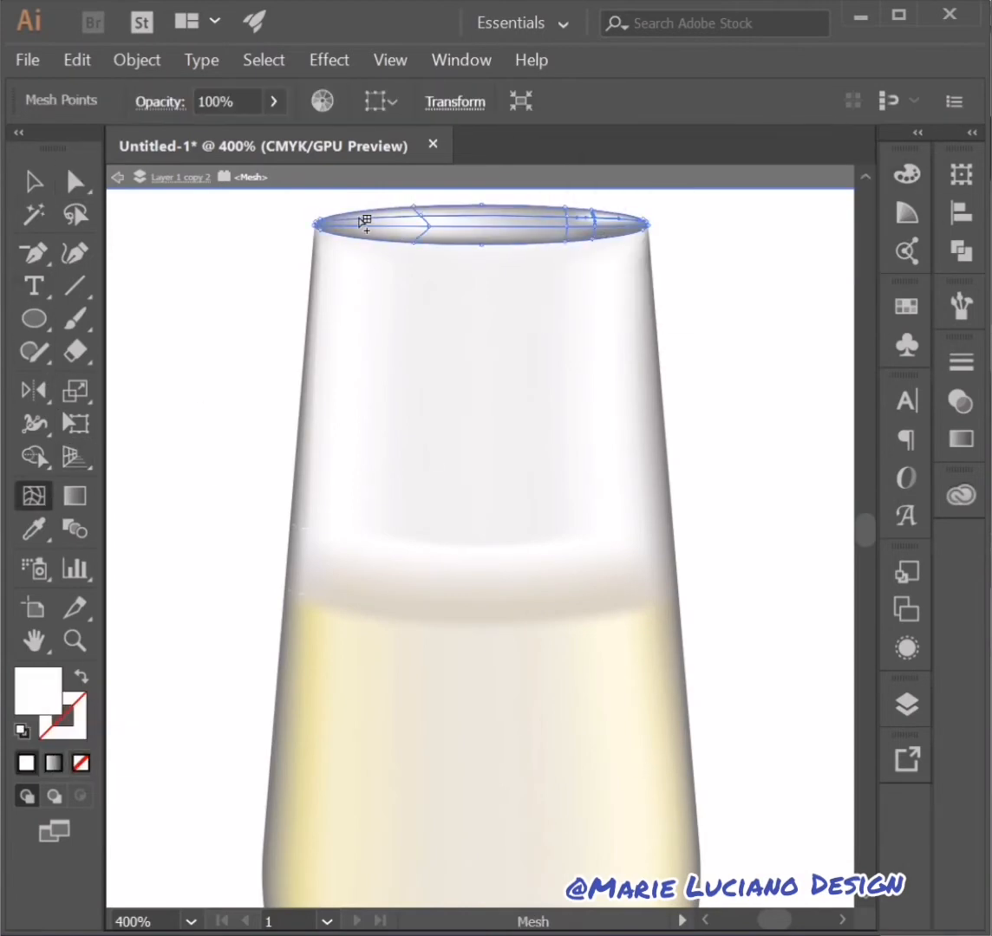
Set the new mesh points near both ends of the rim to white and leave isolation mode
double_click(28, 704)
click(145, 417)
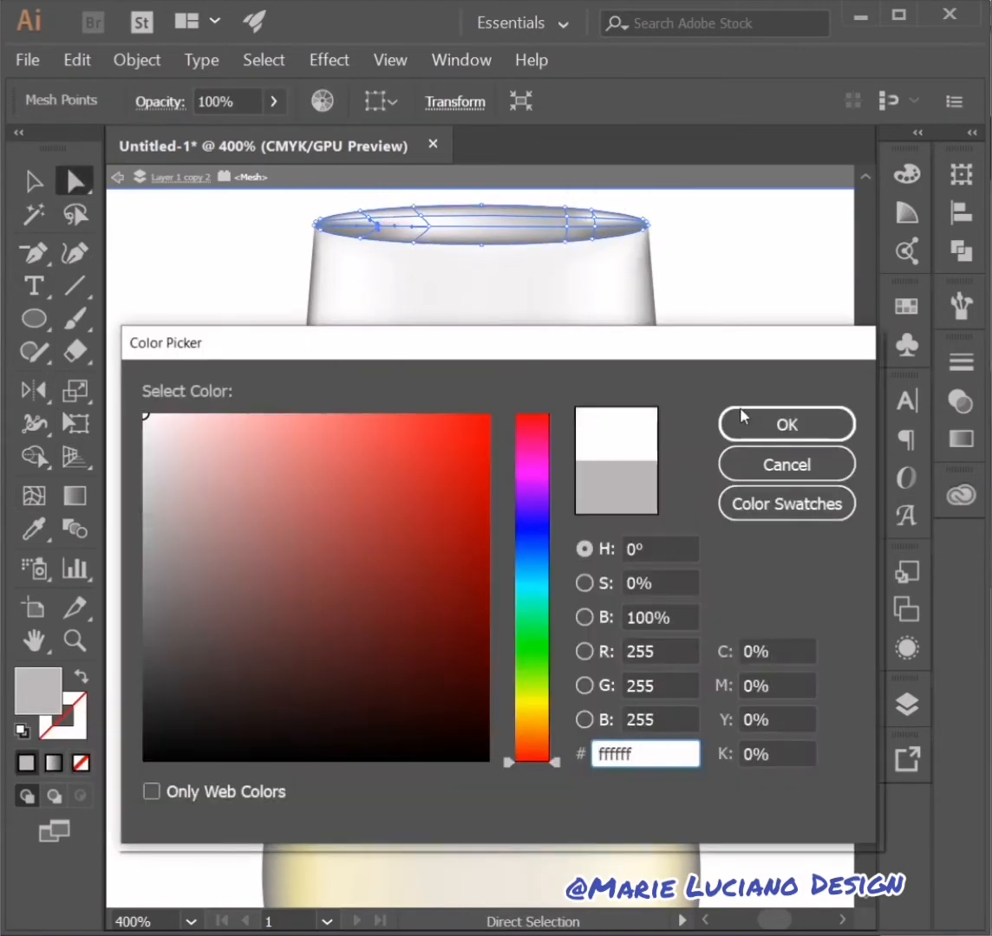
click(746, 419)
click(594, 226)
double_click(33, 698)
click(145, 416)
click(786, 423)
click(26, 184)
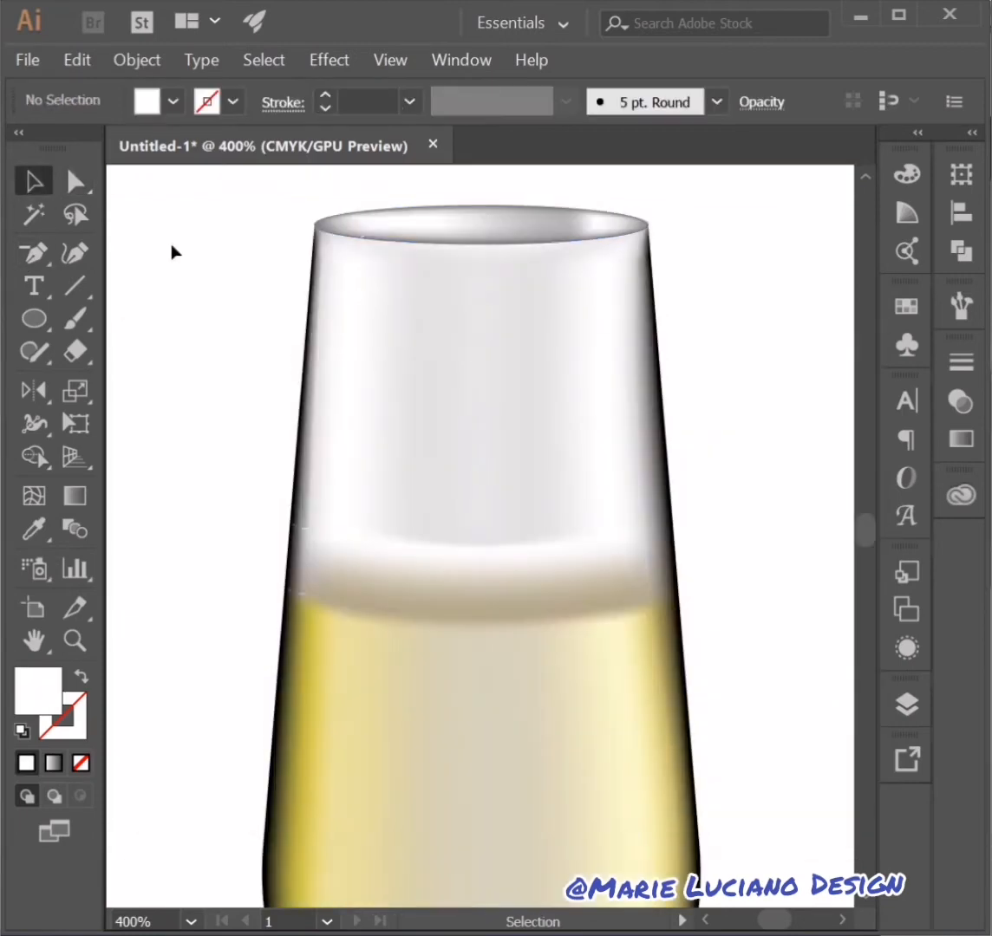
Set the rim mesh's interior points beside the right highlight to light grey
ctrl+click(579, 221)
ctrl+click(568, 227)
click(568, 230)
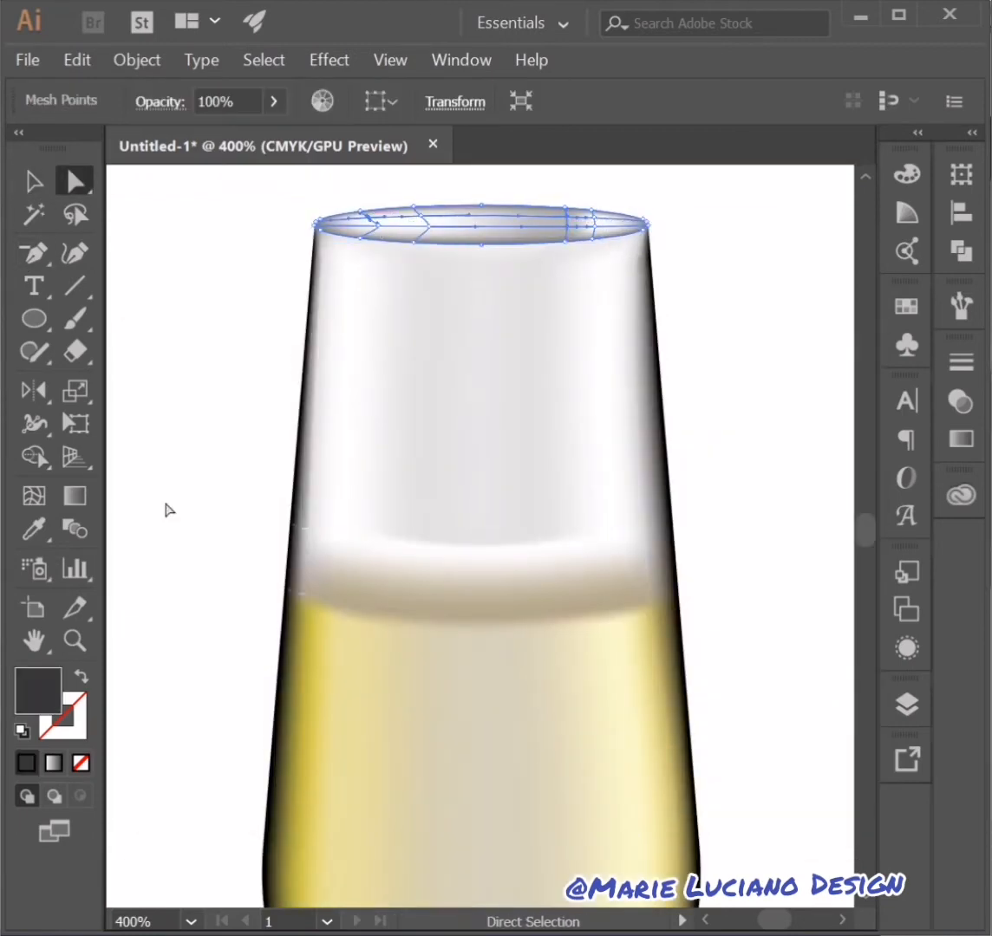
double_click(35, 695)
drag(145, 434, 131, 482)
click(776, 423)
click(696, 474)
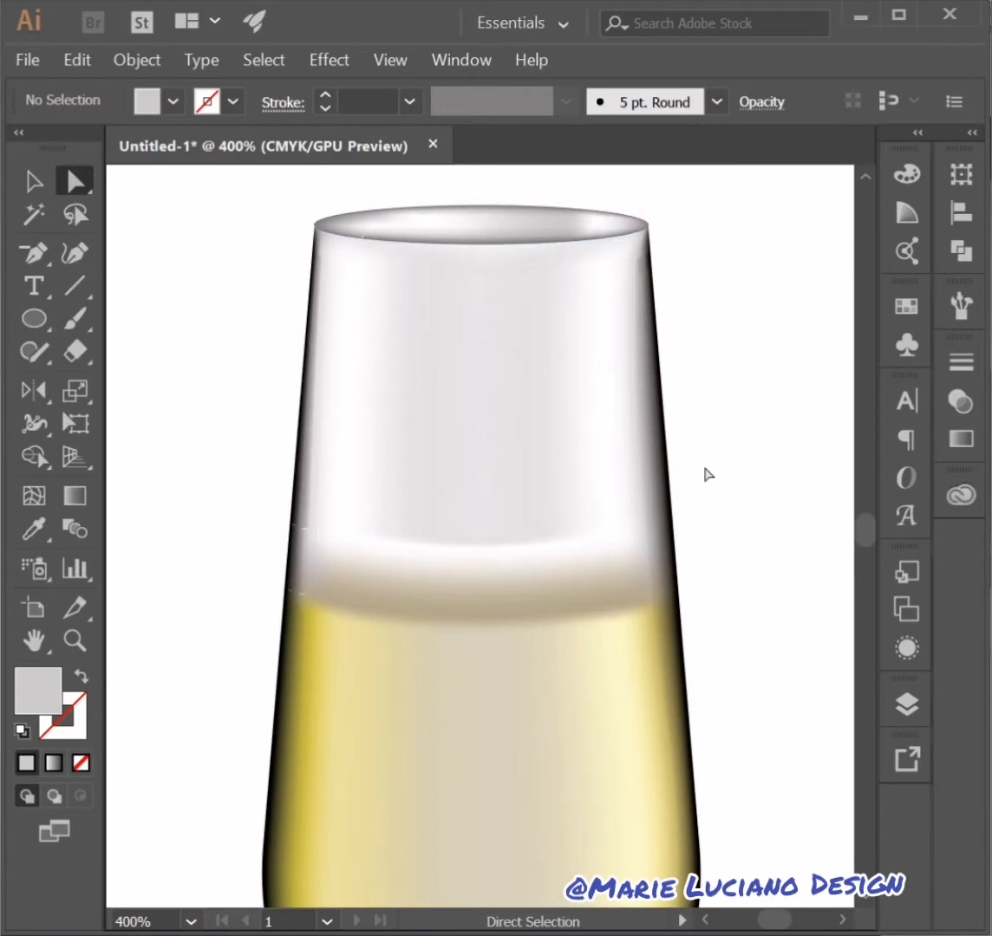
click(571, 229)
click(699, 423)
Zoom out to 200% and send the stem and base outline behind the bowl
click(191, 921)
click(231, 497)
click(865, 900)
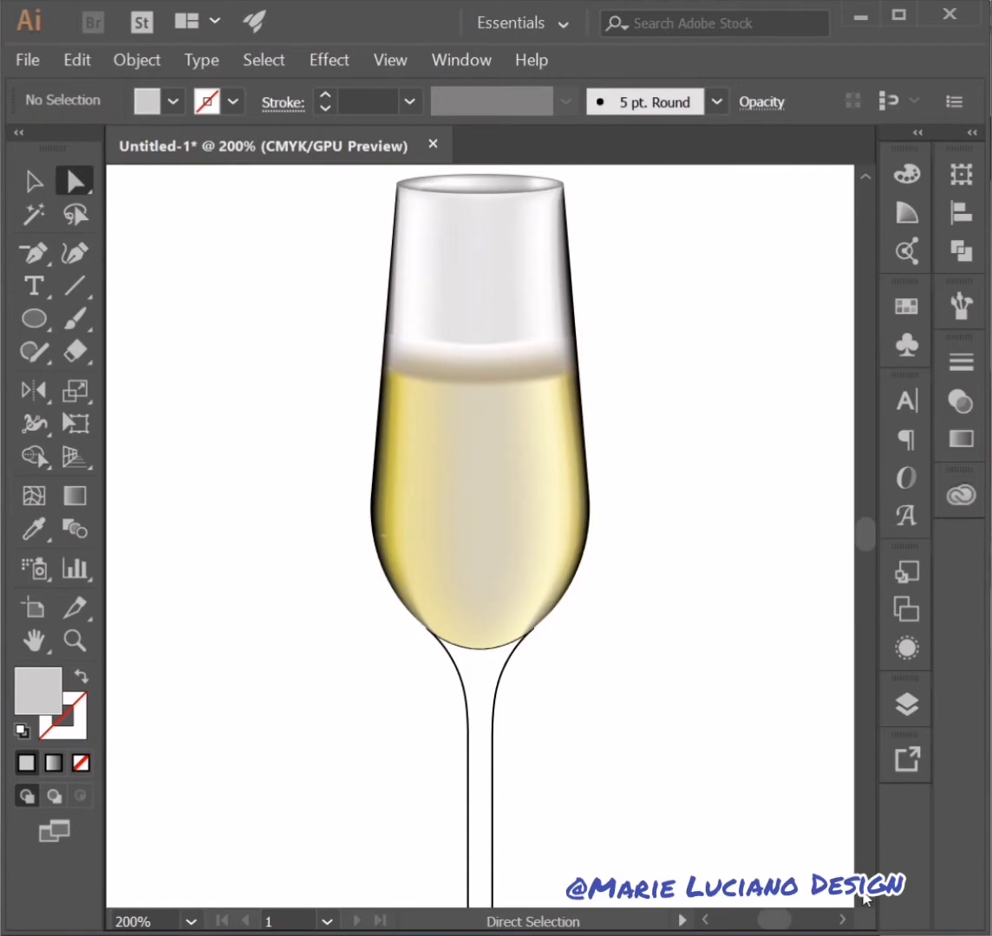
scroll(865, 901, down, 5)
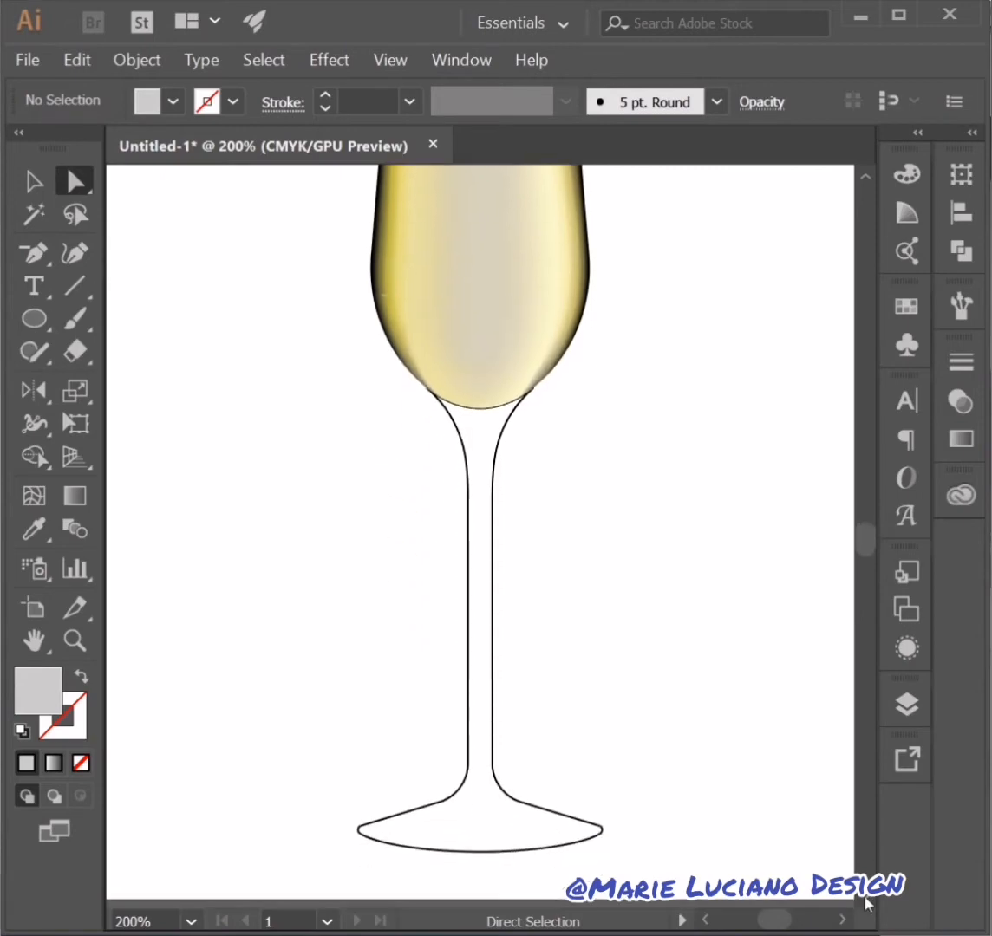
click(35, 180)
click(467, 446)
right_click(468, 447)
click(520, 611)
click(485, 600)
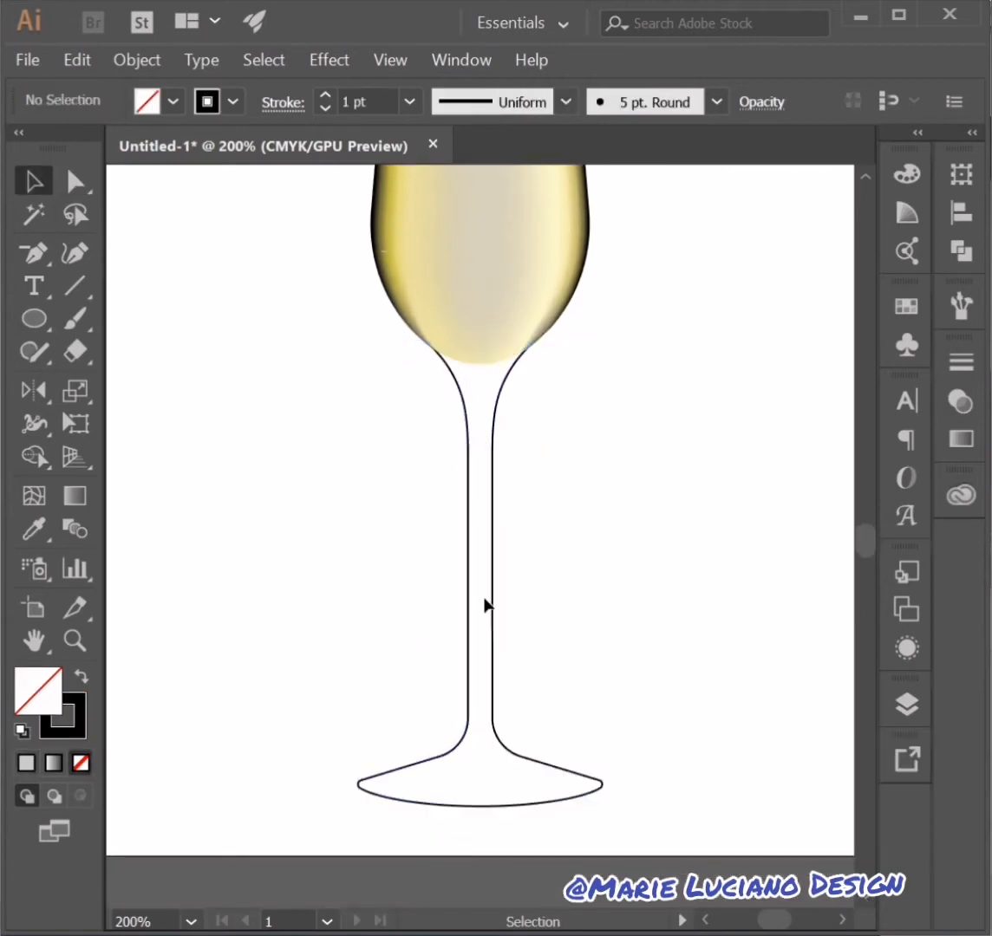
Isolate the stem and base shape and give it a light grey fill with no stroke
double_click(492, 602)
click(27, 762)
click(76, 729)
click(81, 763)
Add two mesh rows at each end of the stem shape and one vertical mesh line down its centre
key(u)
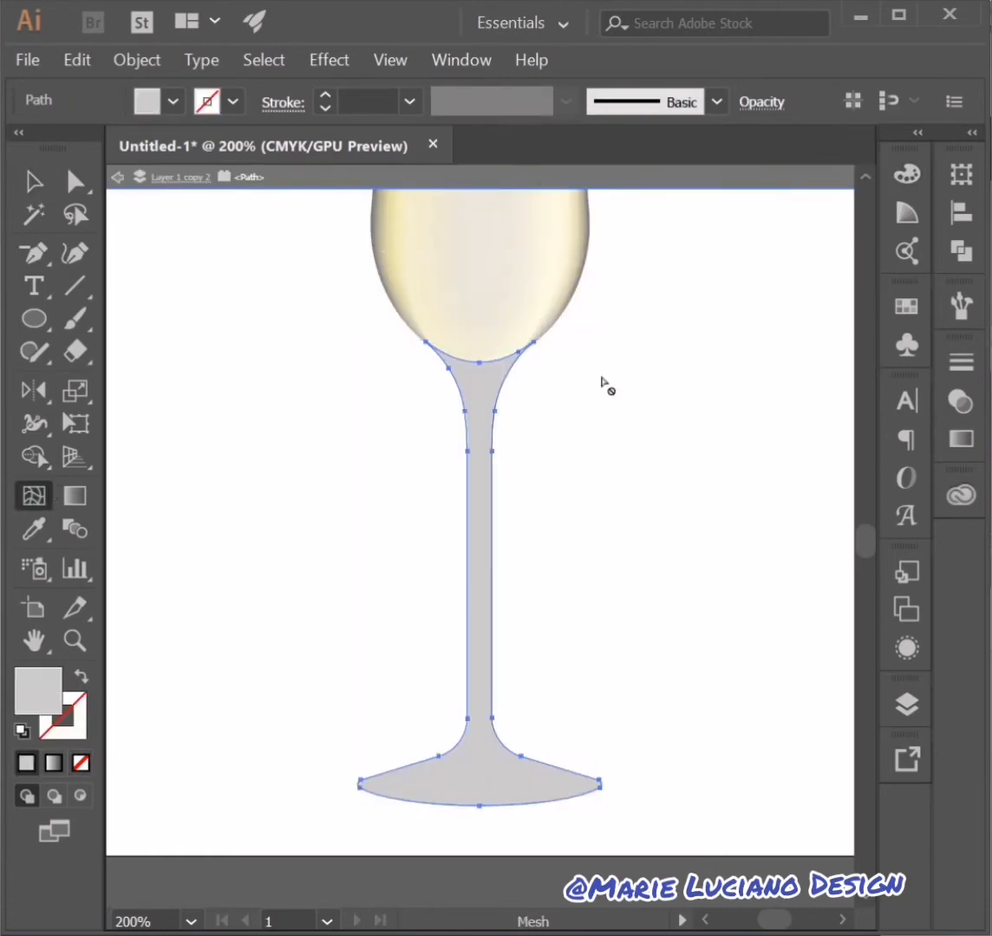
click(469, 395)
key(ctrl+z)
click(494, 756)
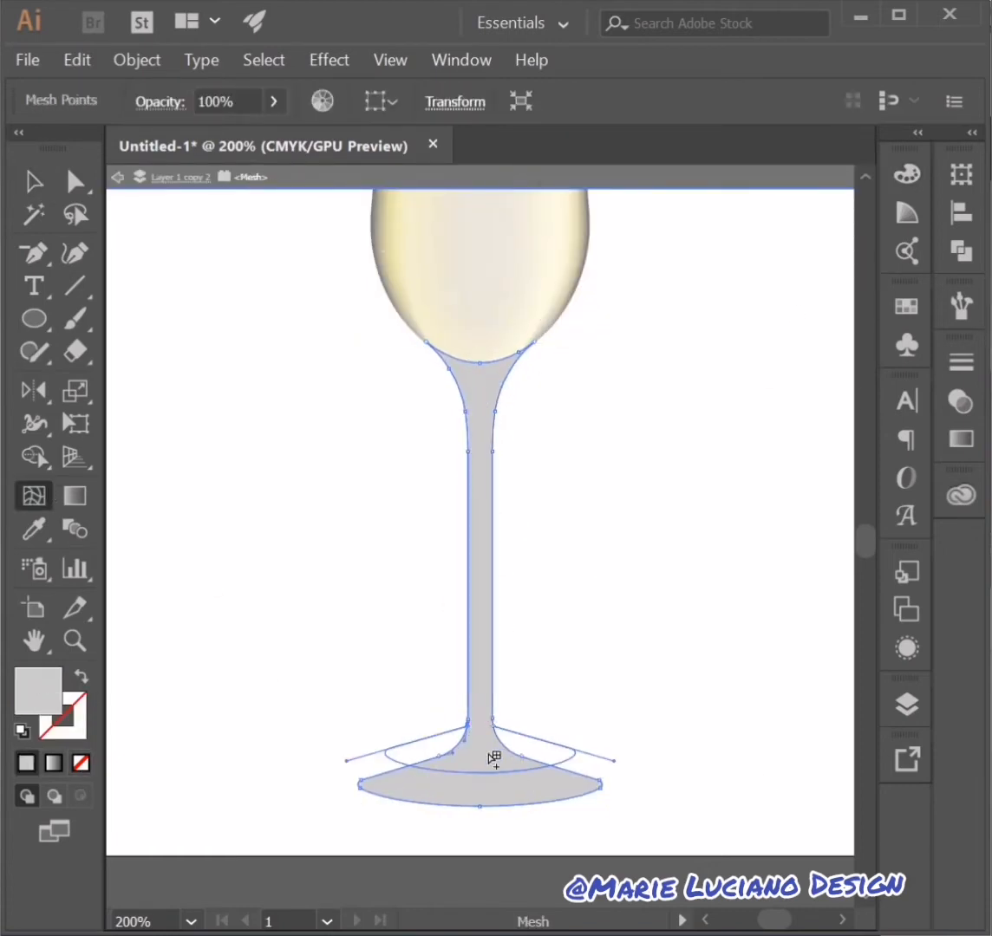
click(490, 730)
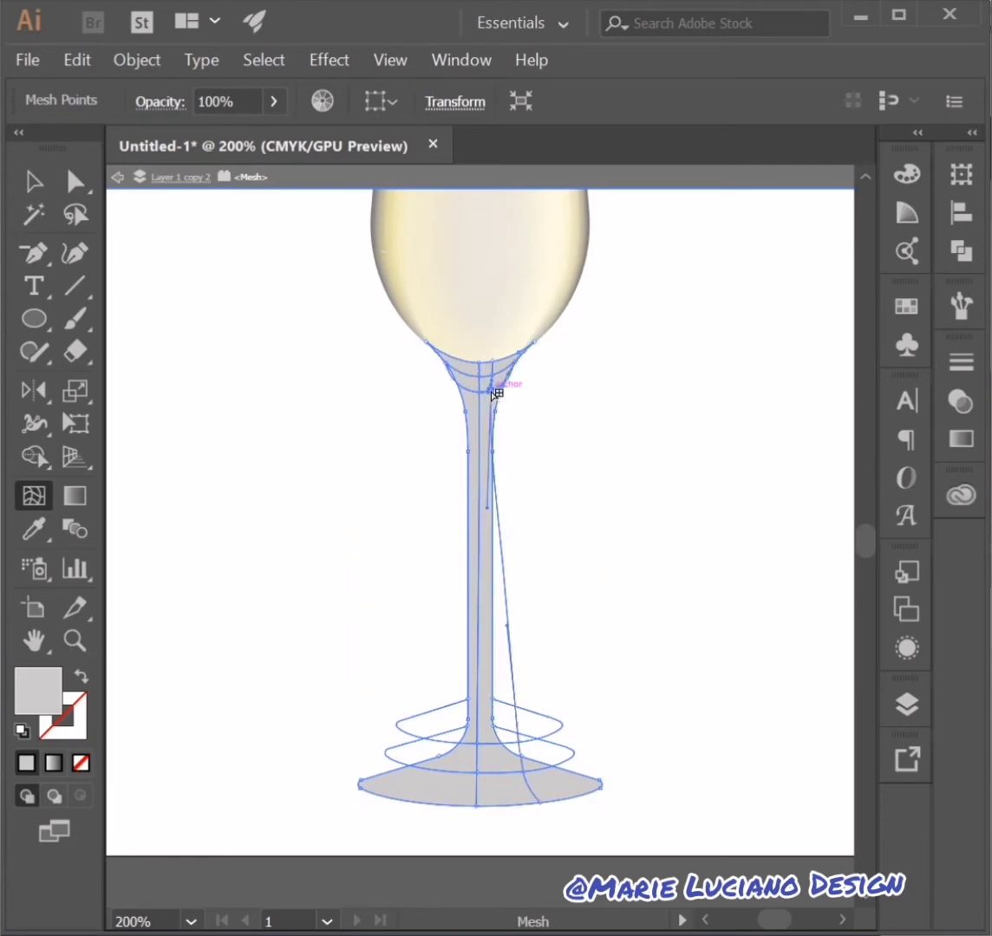
key(v)
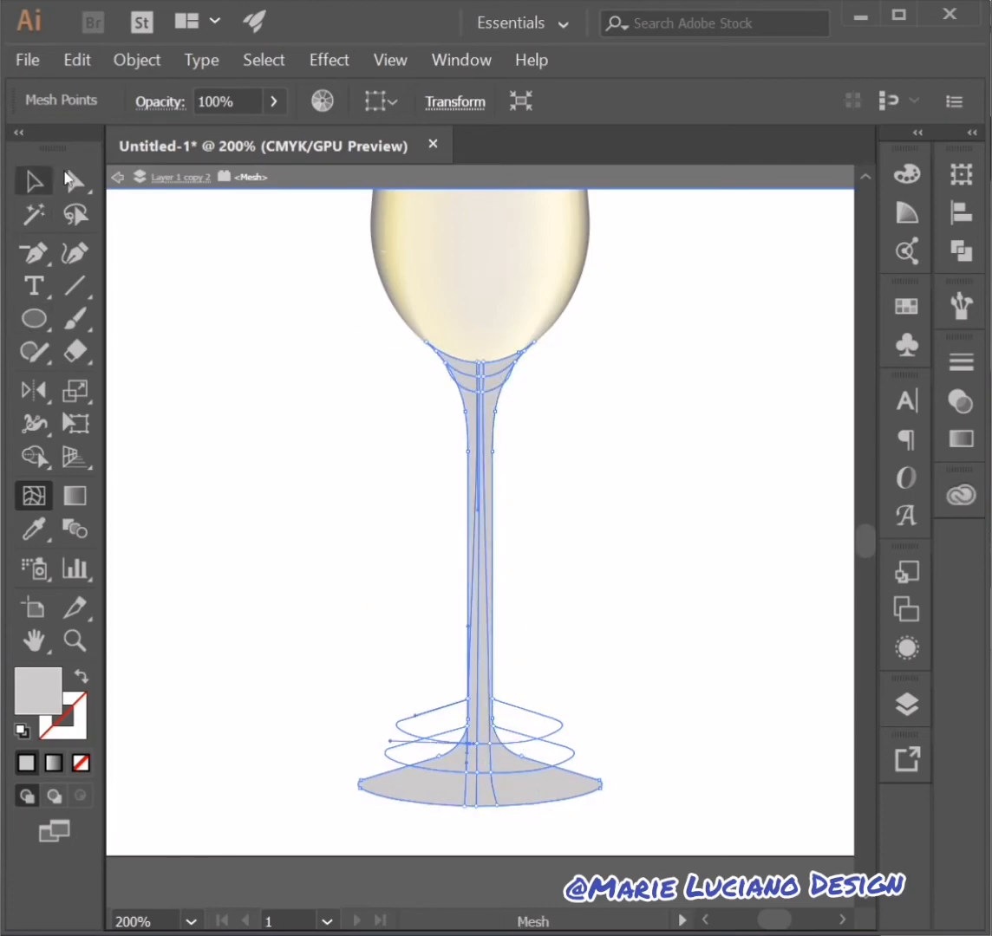
key(a)
click(635, 468)
key(ctrl+a)
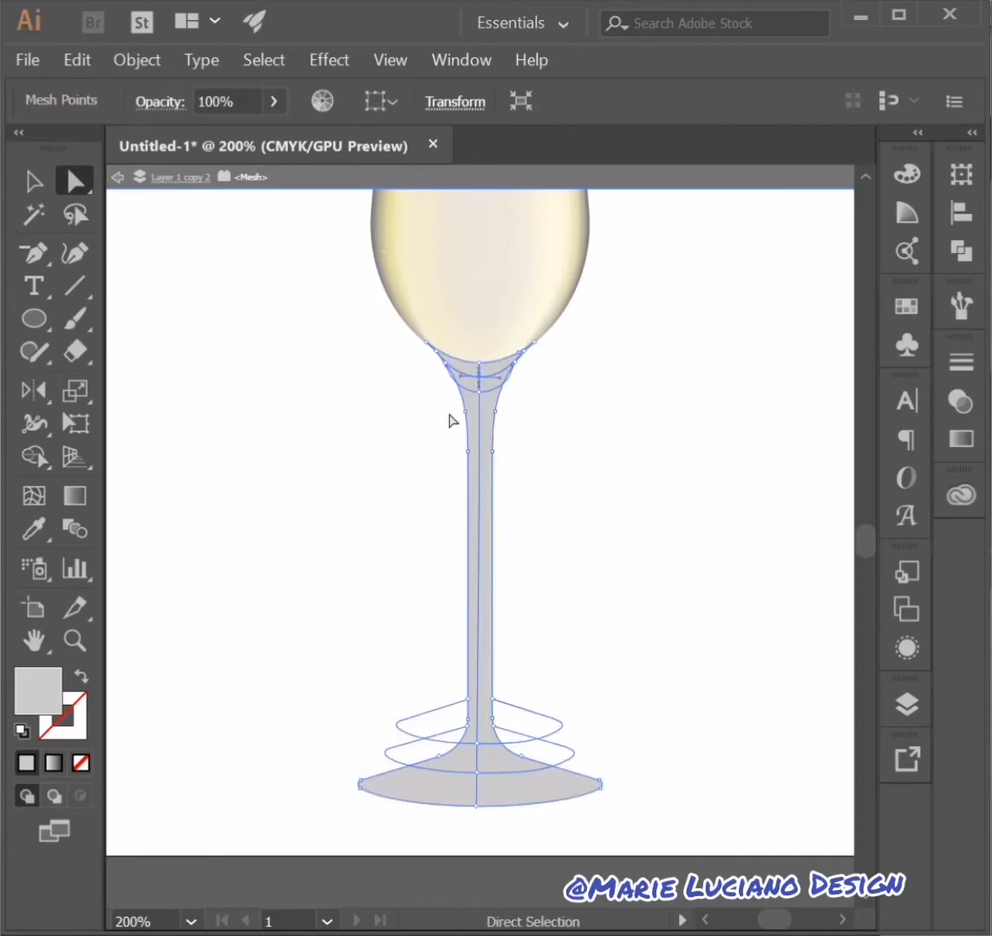
Try to fill the whole stem and base mesh with black
drag(473, 469, 475, 472)
key(ctrl+a)
double_click(32, 681)
drag(175, 671, 146, 761)
click(785, 424)
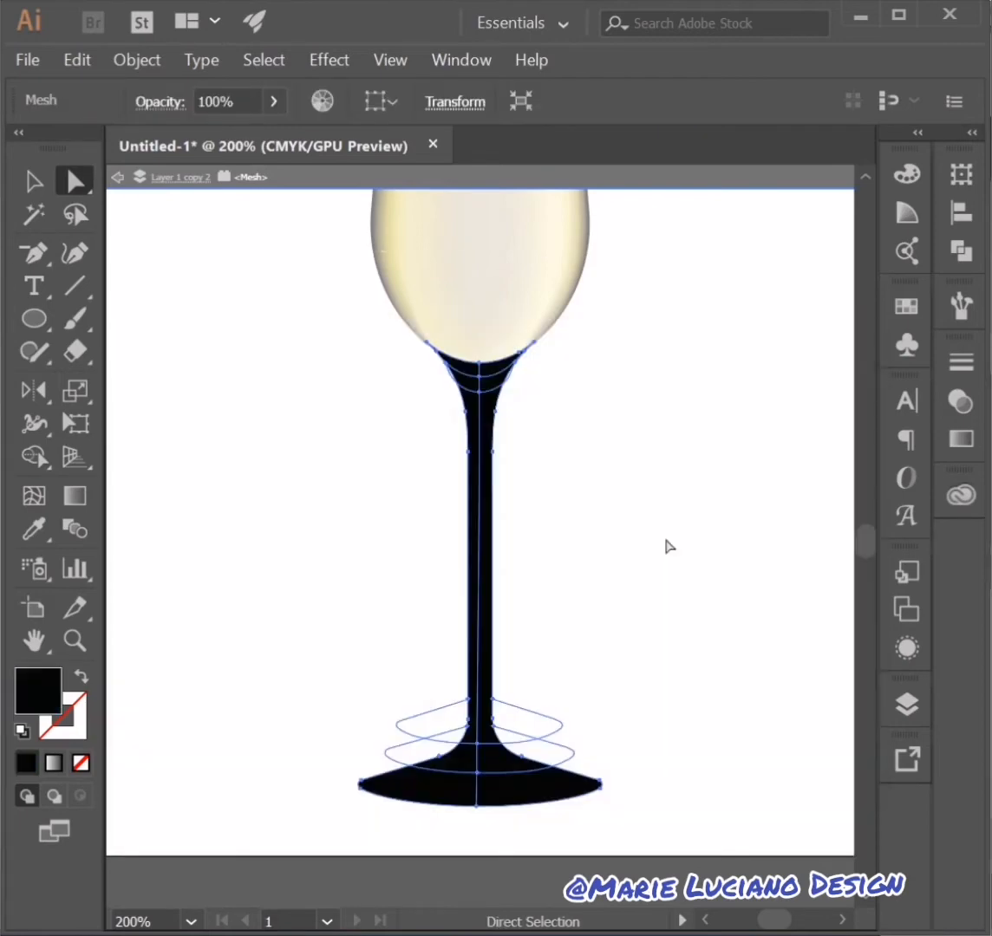
key(ctrl+z)
Lighten the opposing edge mesh points on the upper stem, setting the pair just below the flare to white (ffffff)
click(462, 422)
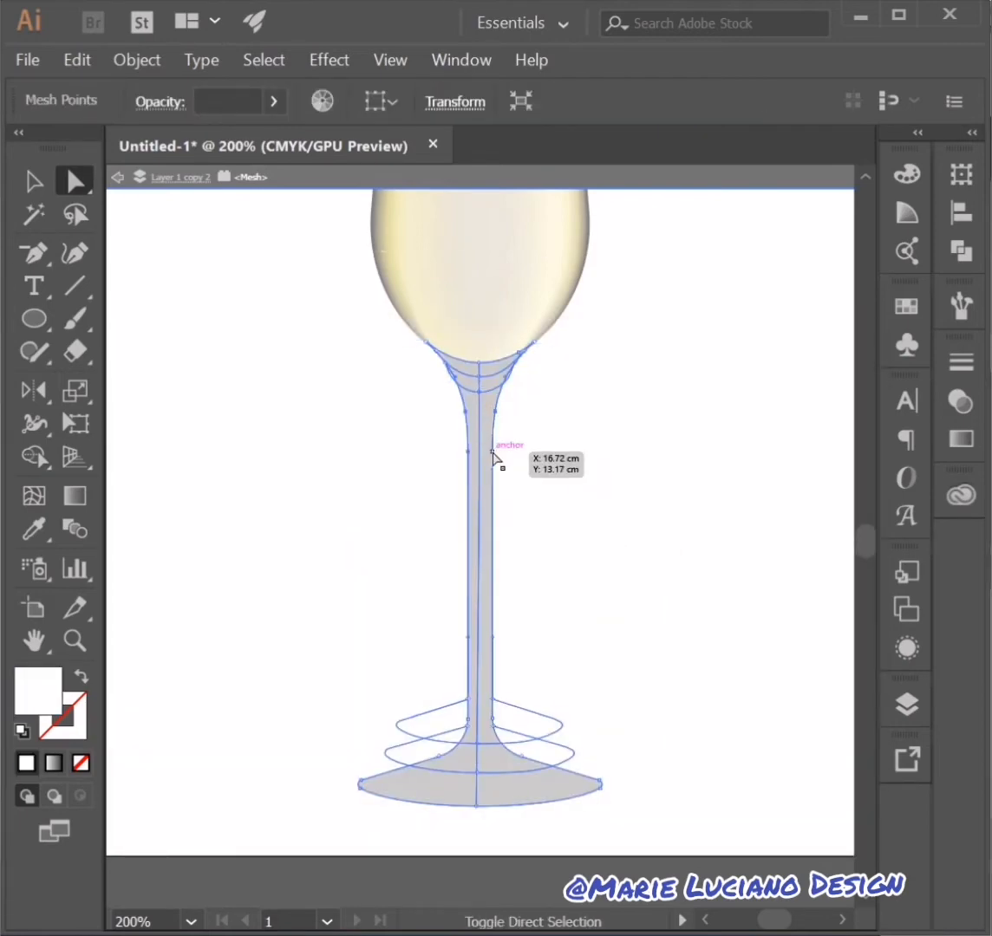
shift+click(493, 452)
double_click(38, 691)
drag(165, 520, 130, 549)
click(786, 424)
click(465, 412)
shift+click(495, 411)
double_click(38, 691)
drag(165, 437, 134, 405)
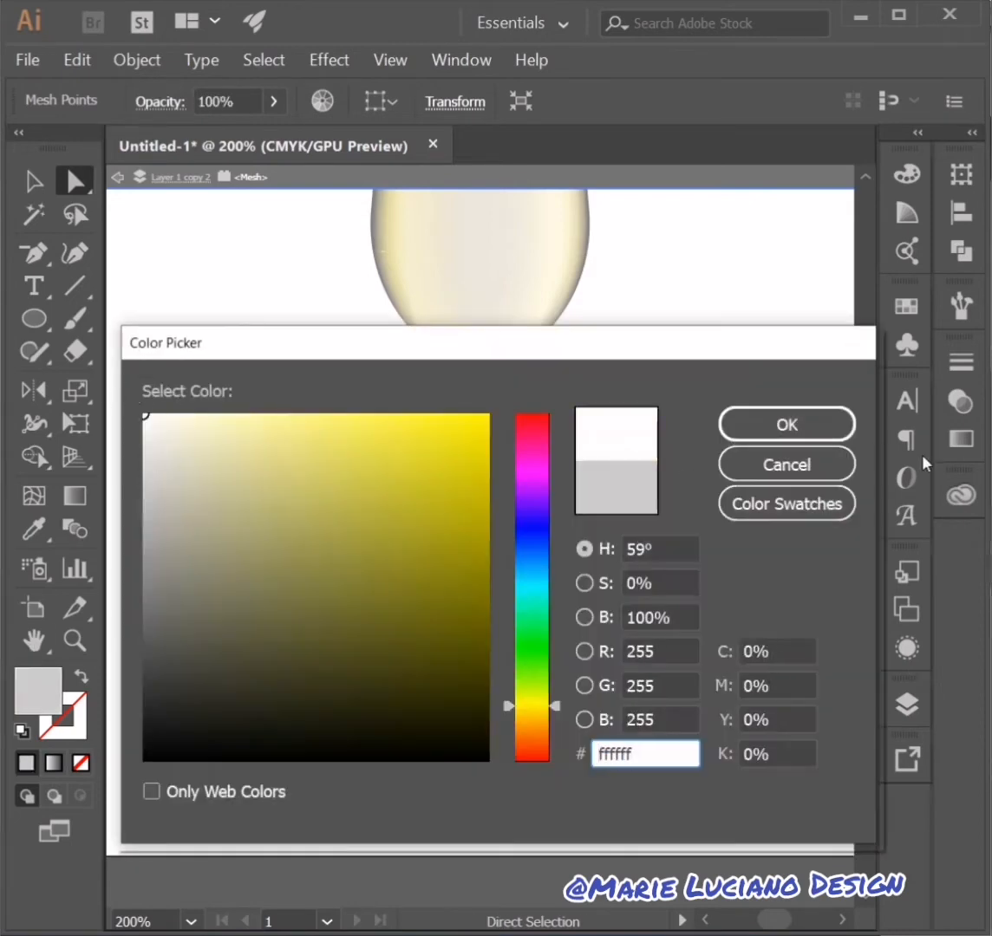
click(787, 423)
Set the stem mesh's edge points on the flare beneath the bowl to black
click(508, 399)
click(439, 365)
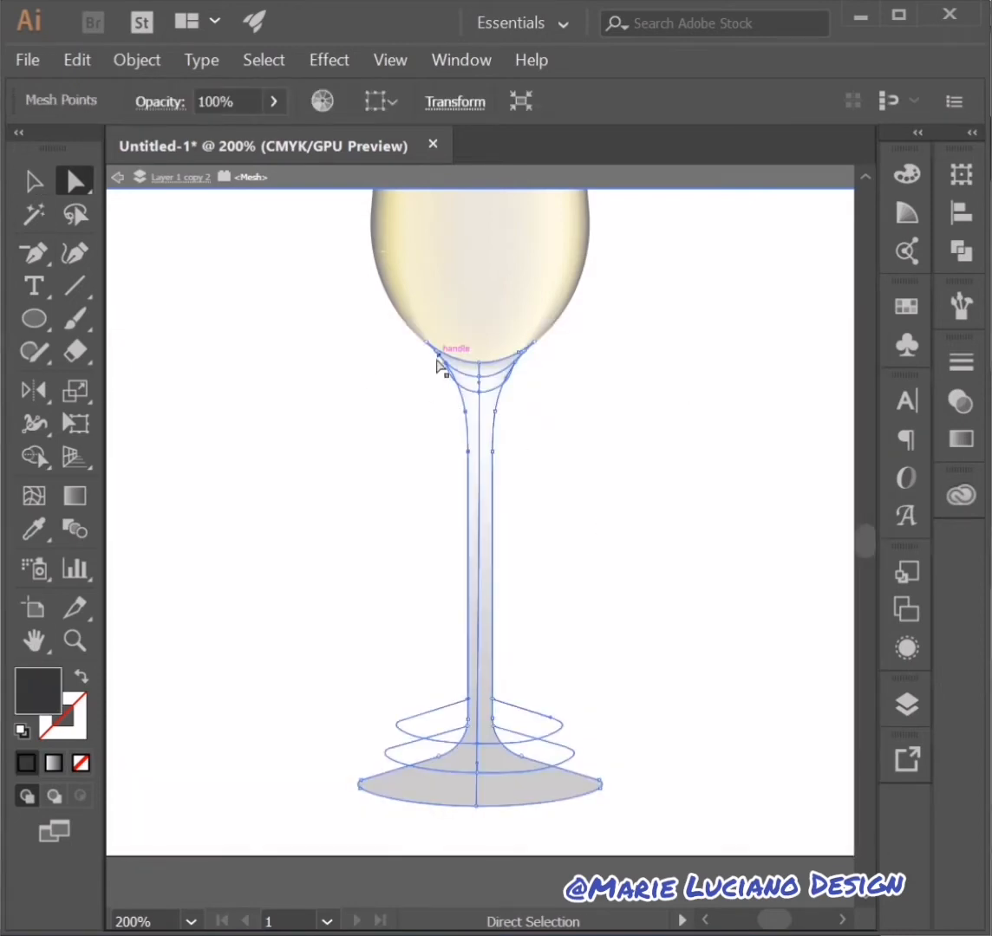
double_click(38, 701)
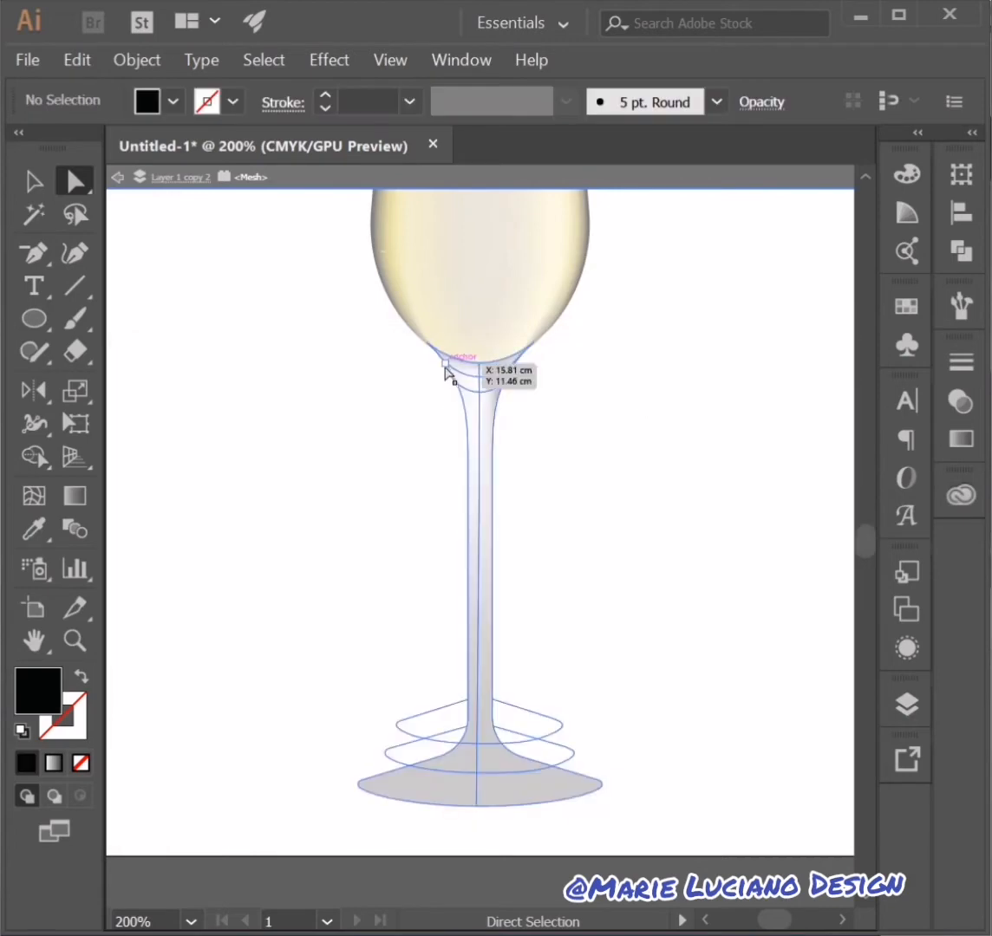
click(443, 370)
double_click(48, 702)
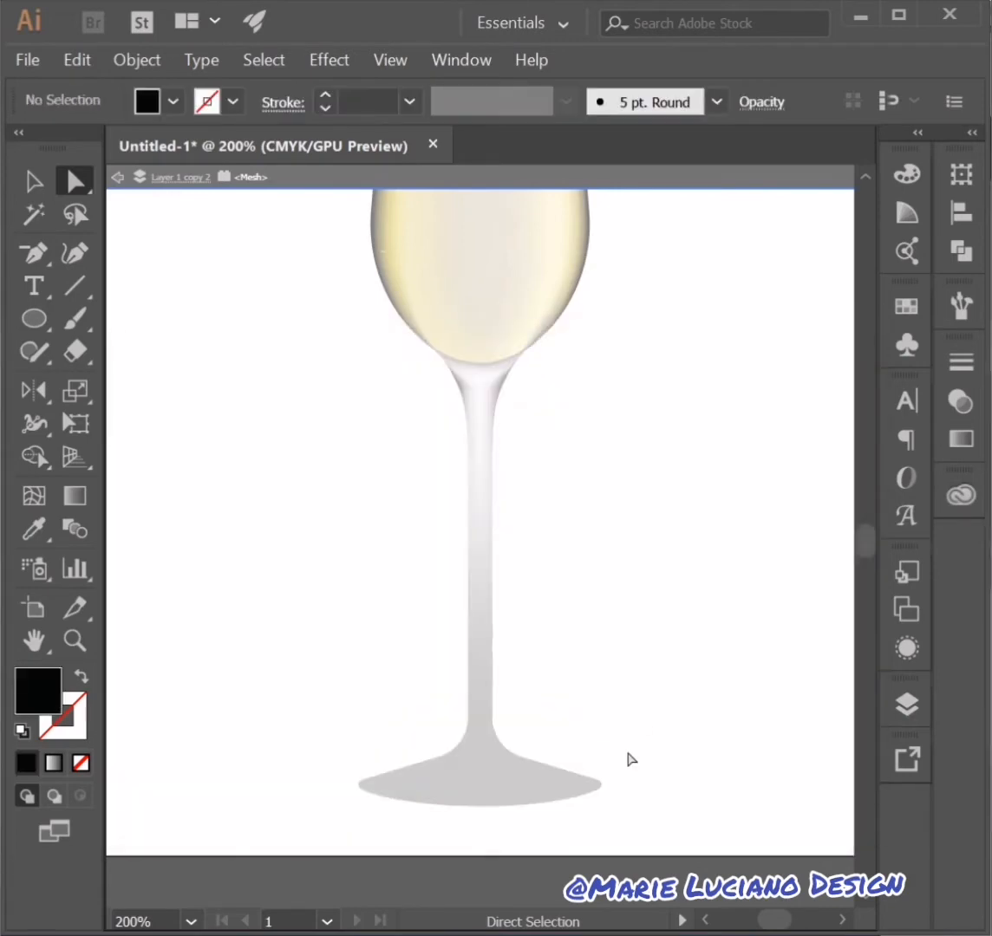
Set the stem mesh's top centre point directly under the bowl to black
click(450, 369)
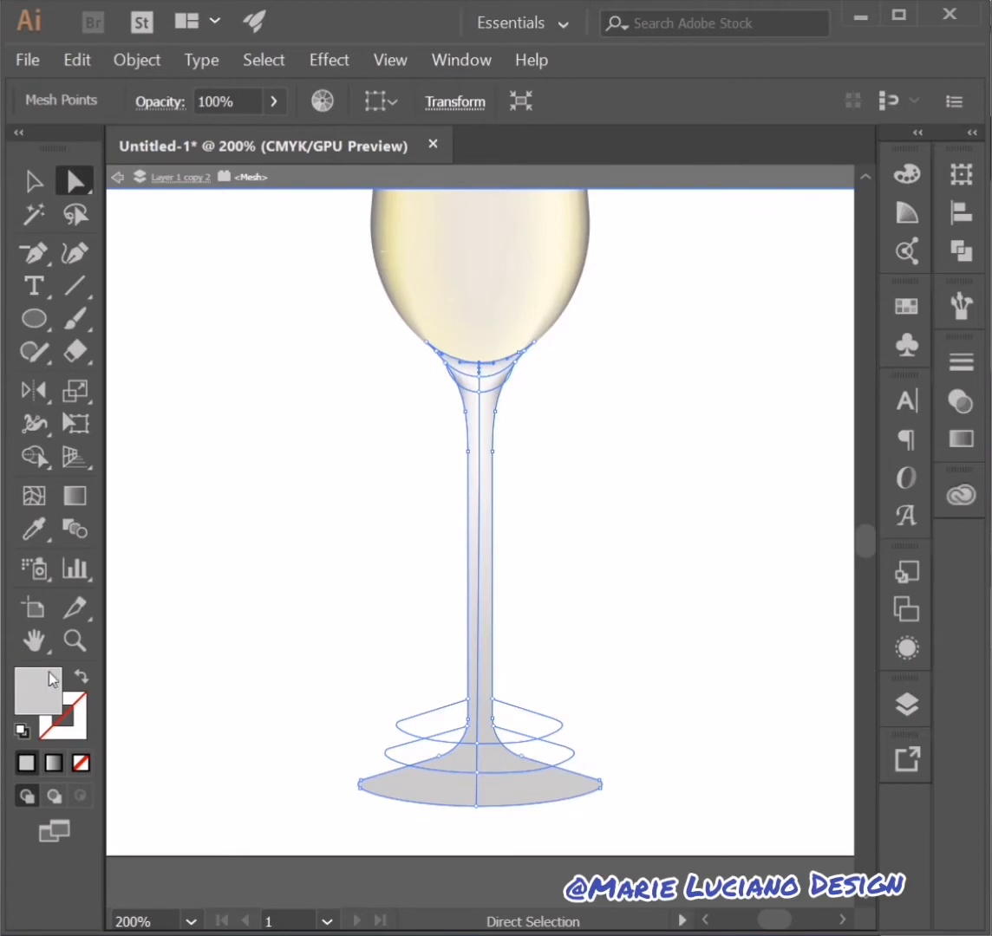
double_click(52, 680)
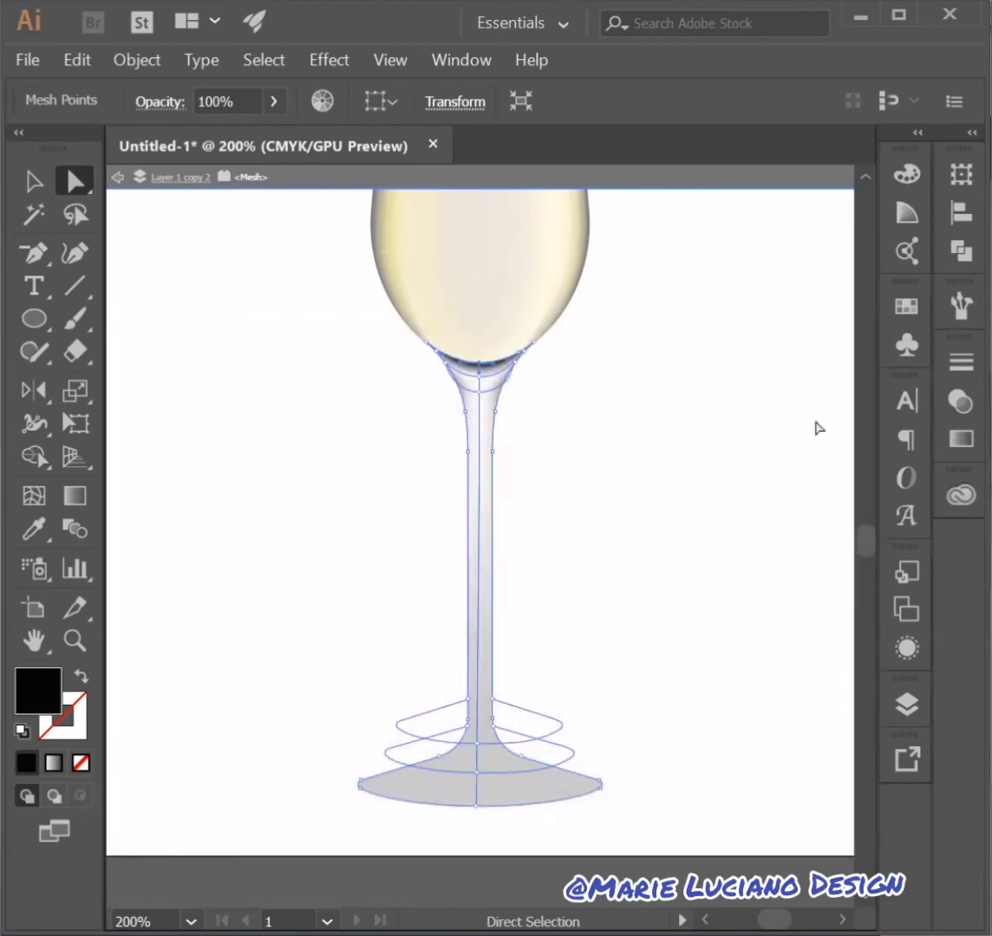
click(677, 651)
Delete the centre-line mesh point at the stem's lower end, just above the base
click(477, 744)
key(Delete)
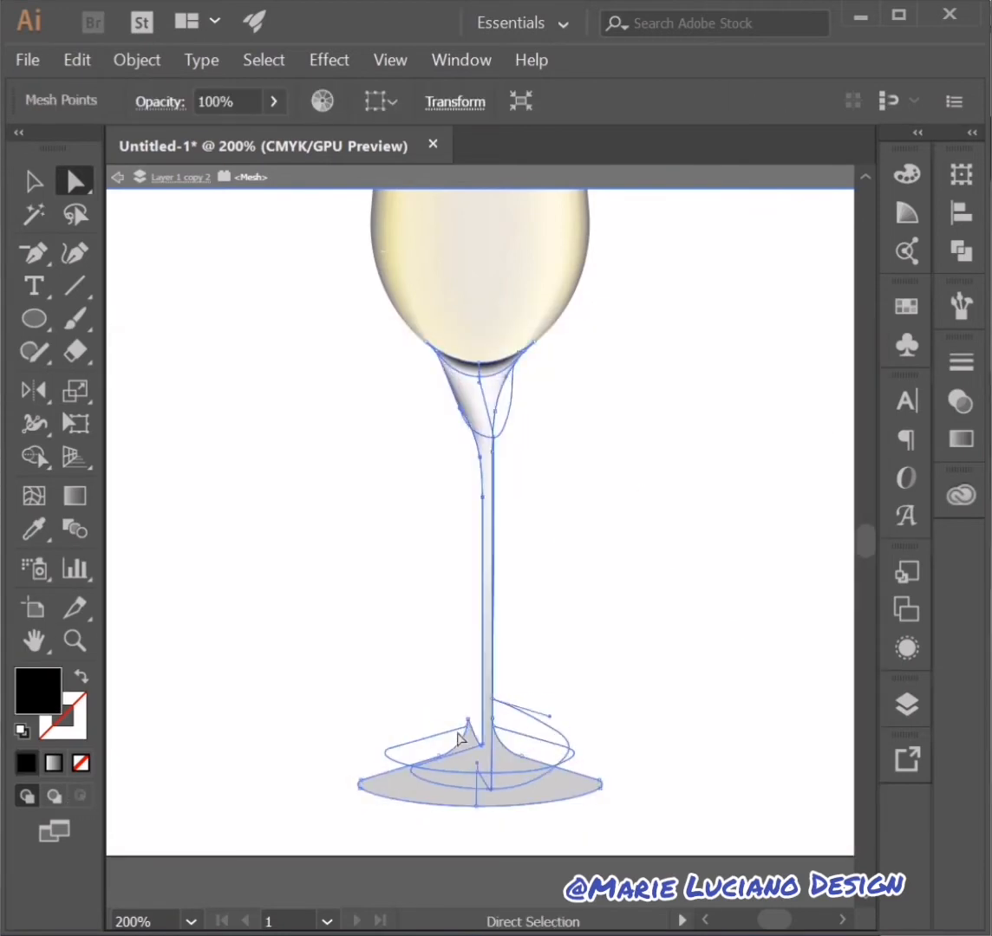
Undo the mesh point deletion at the stem's lower end and add a mesh point where the stem meets the base
key(ctrl+z)
key(ctrl+z)
click(475, 747)
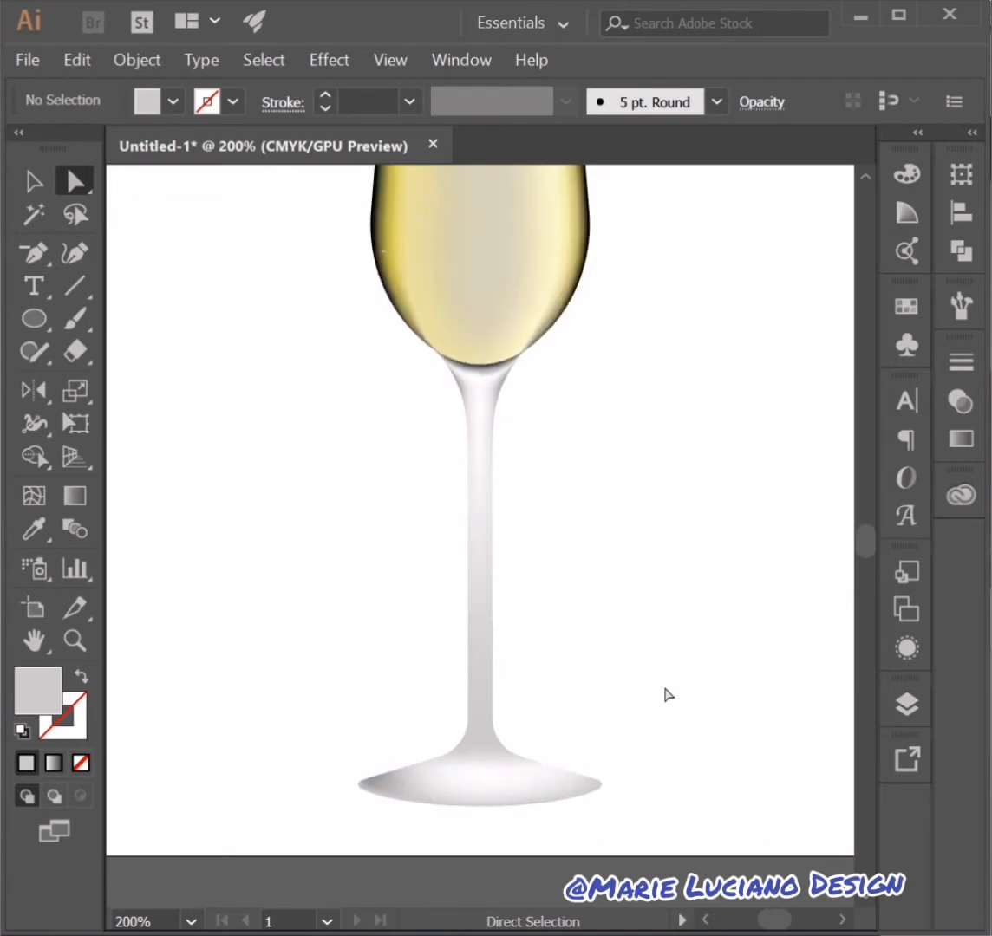
click(34, 496)
click(481, 761)
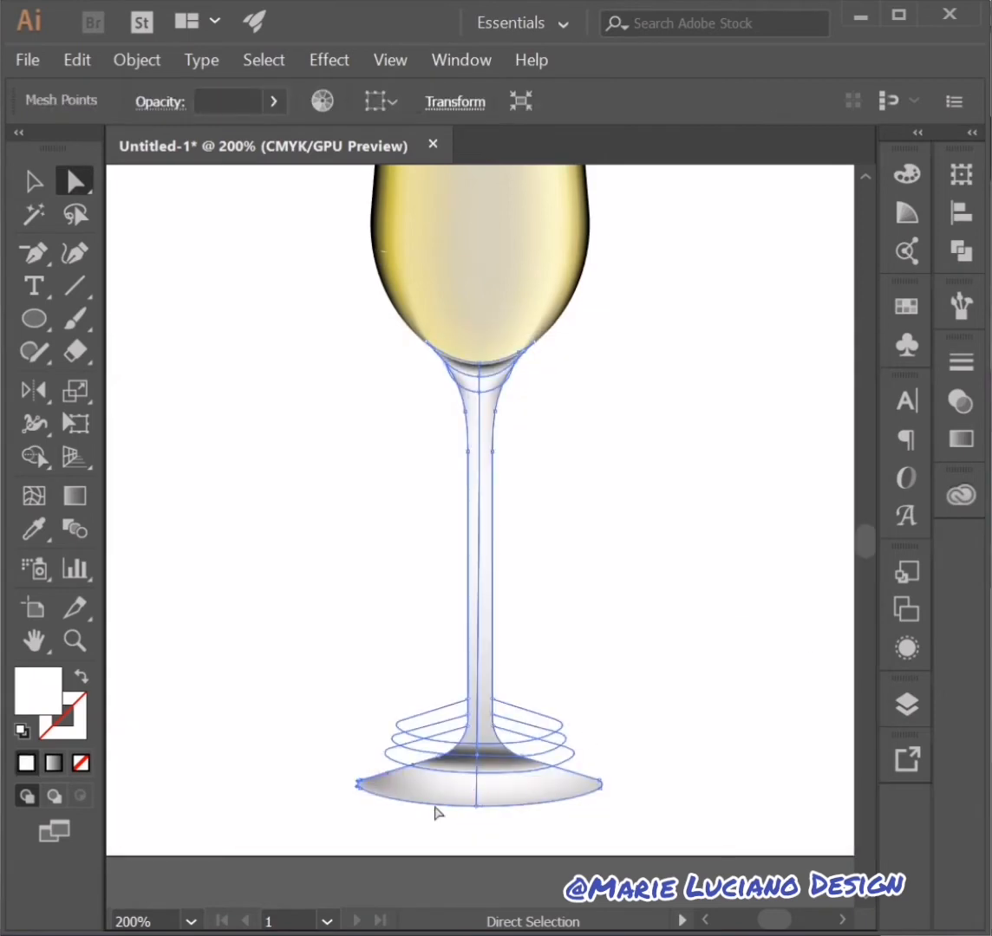
click(609, 689)
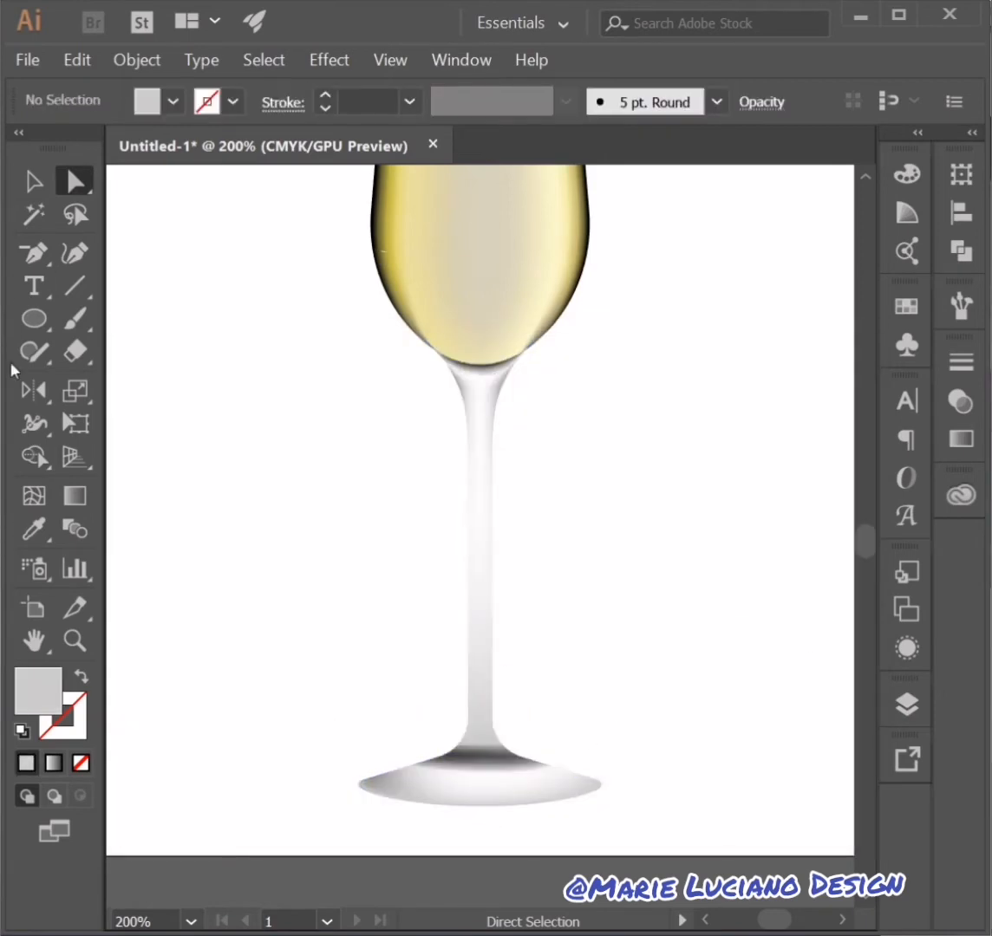
Add vertical mesh lines on either side of the centre line through the base and stem
click(33, 496)
click(497, 770)
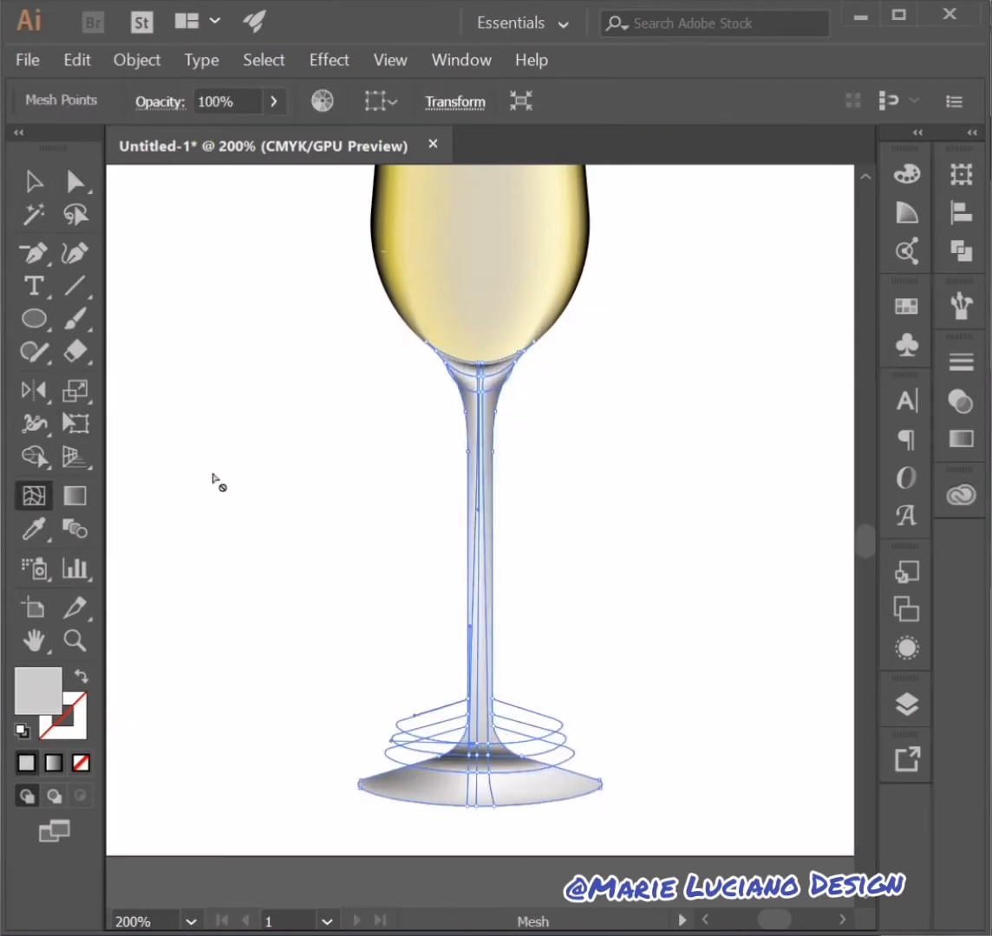
click(217, 480)
key(a)
click(467, 439)
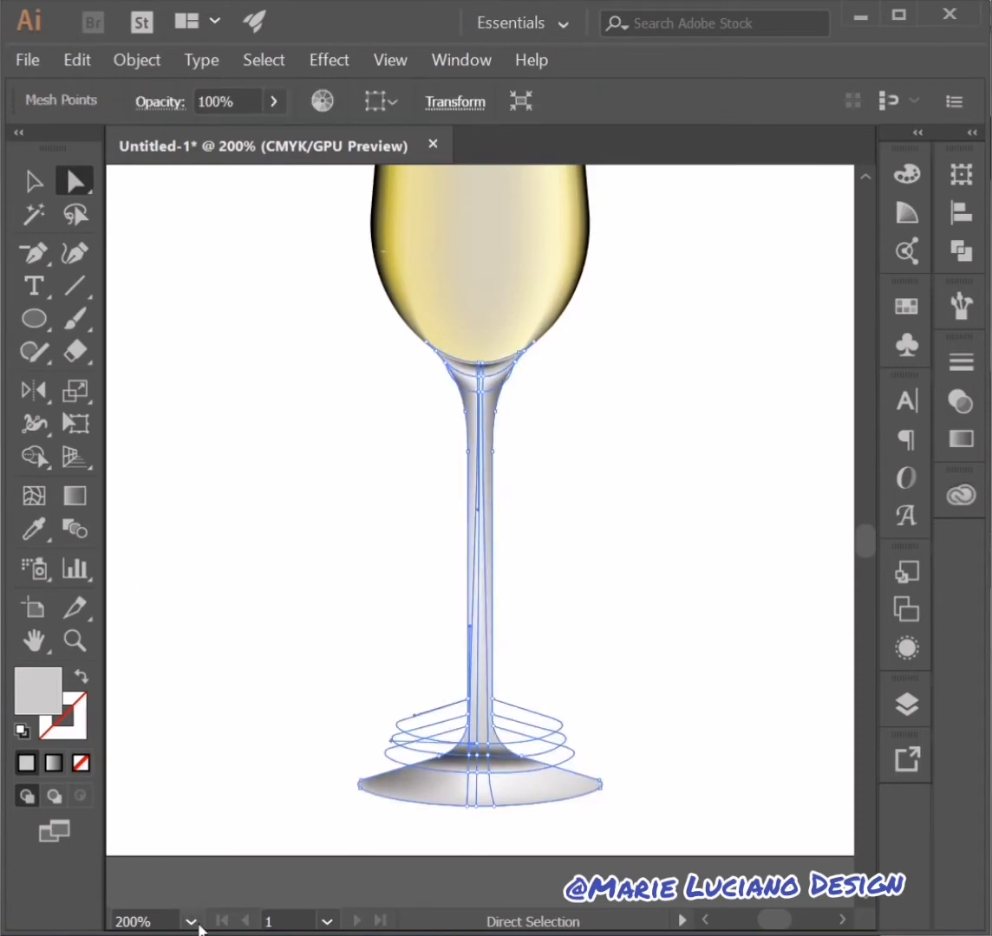
Spread the inner mesh points on the flare beneath the bowl apart on either side of the centre line
click(193, 923)
click(240, 441)
click(865, 178)
click(865, 177)
click(504, 311)
click(501, 328)
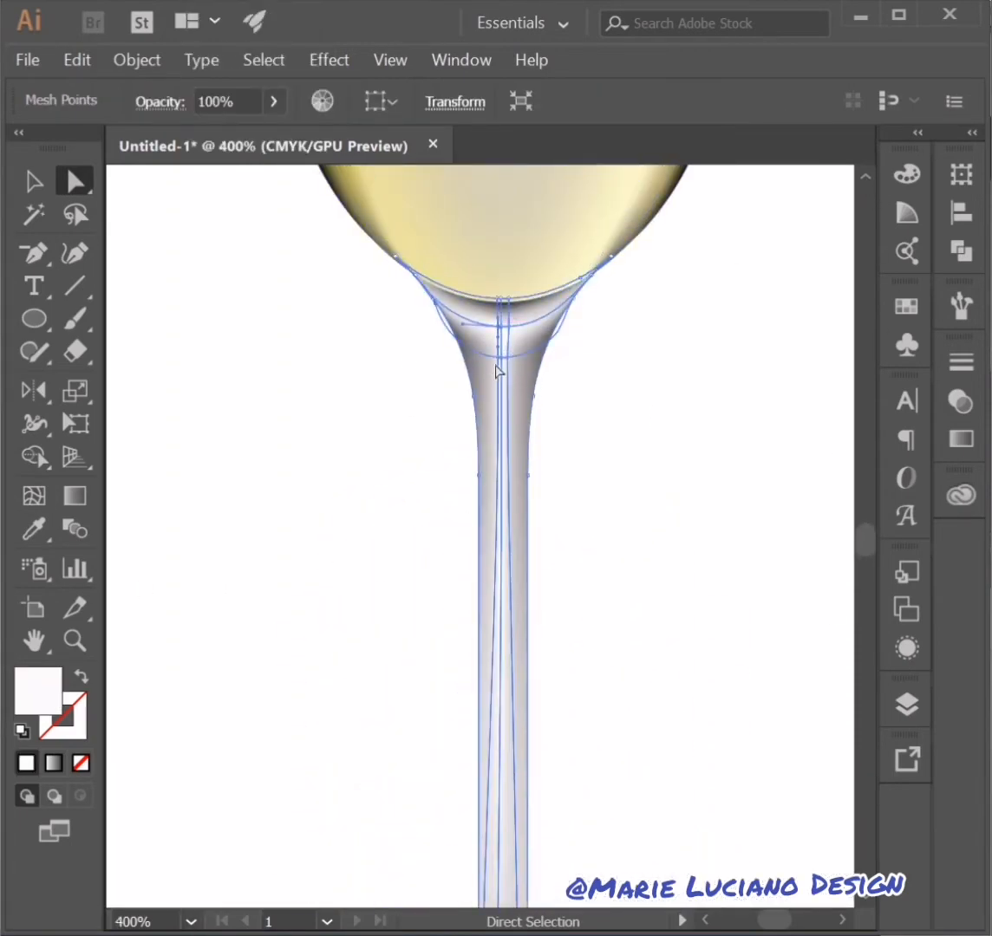
click(497, 304)
click(498, 328)
drag(500, 358, 521, 330)
click(760, 470)
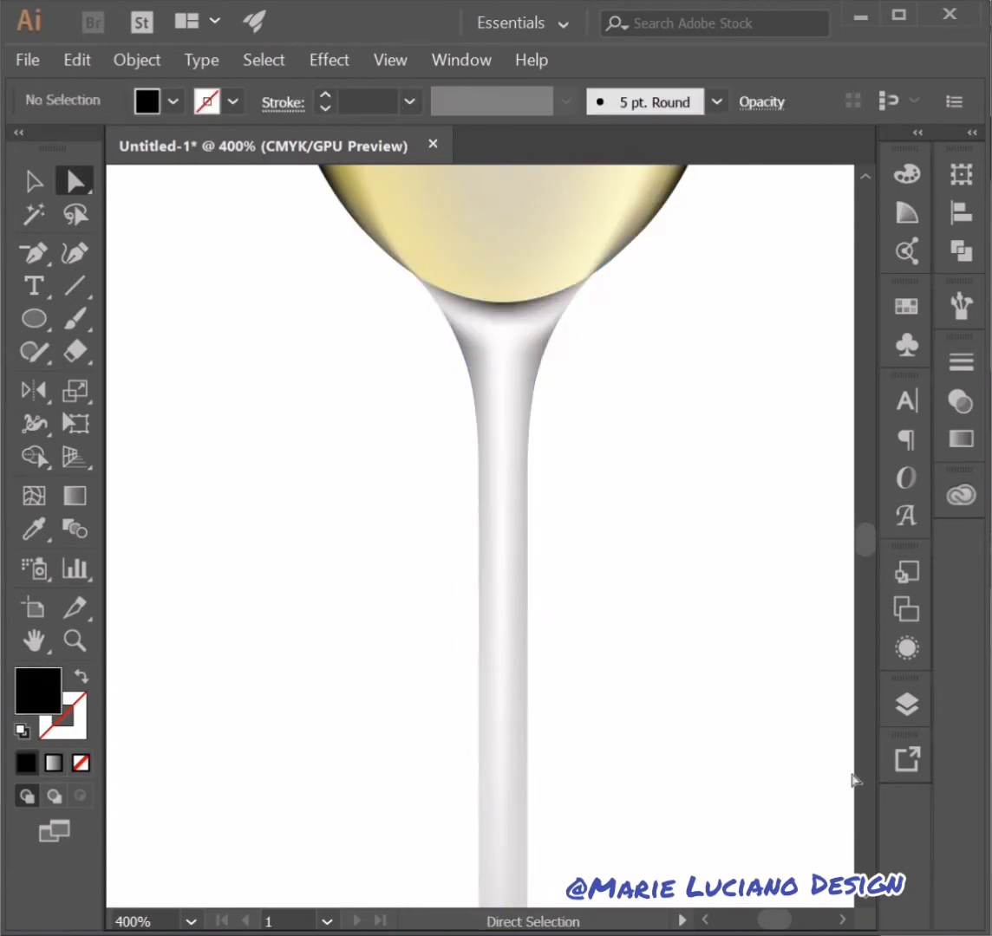
Set the mesh point on the stem's left edge just below the flare to black
click(865, 896)
click(865, 896)
click(865, 896)
click(478, 690)
click(866, 177)
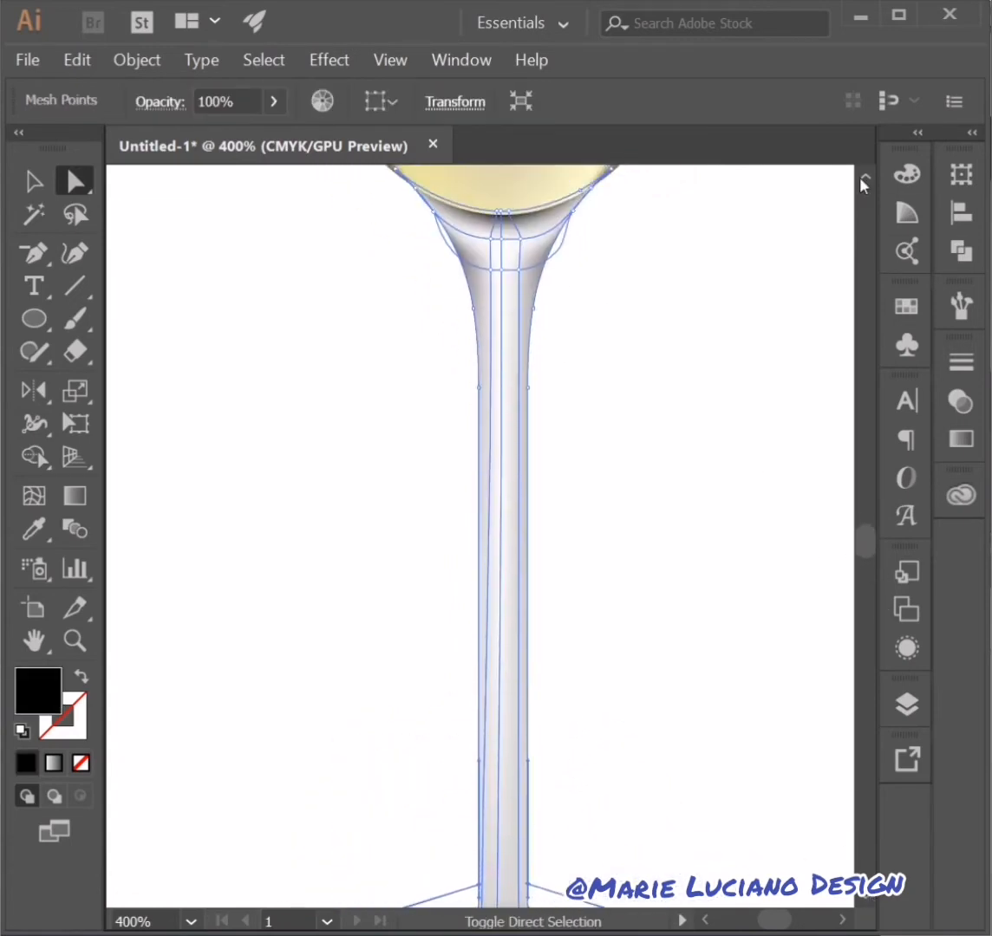
click(479, 410)
double_click(38, 691)
drag(159, 739, 126, 770)
click(786, 424)
Set the mesh points on the flare's lower left edge and the stem's right edge just below the flare to black
click(474, 330)
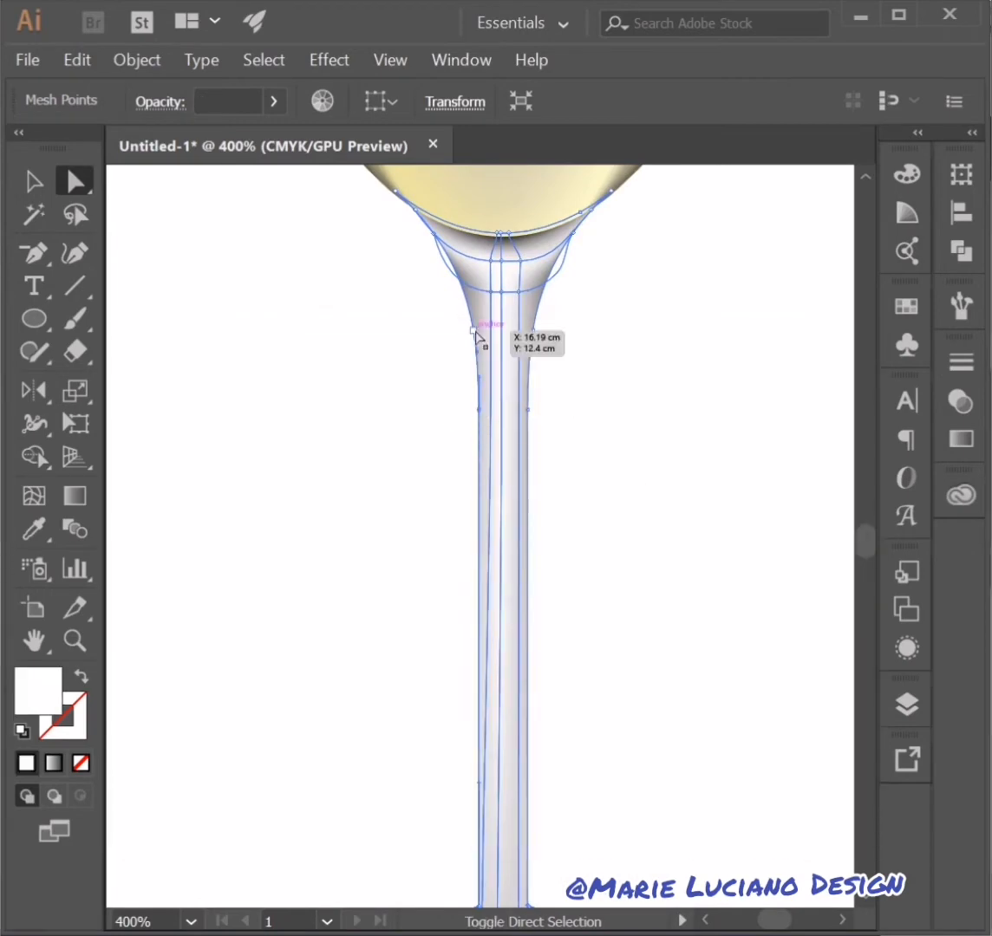
double_click(38, 691)
drag(199, 693, 130, 769)
click(748, 429)
click(528, 409)
double_click(38, 691)
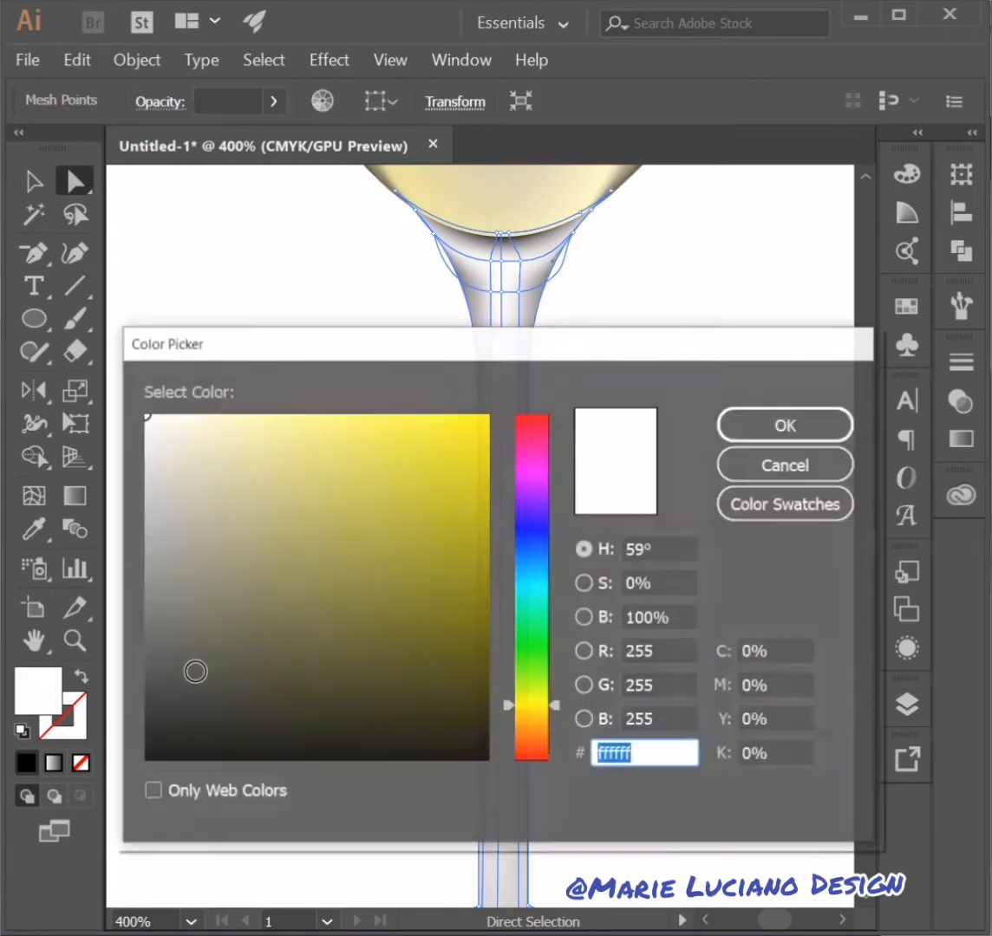
drag(195, 671, 130, 767)
click(748, 424)
click(736, 415)
Set the mesh point on the flare's upper right edge, directly beneath the bowl, to black
click(444, 247)
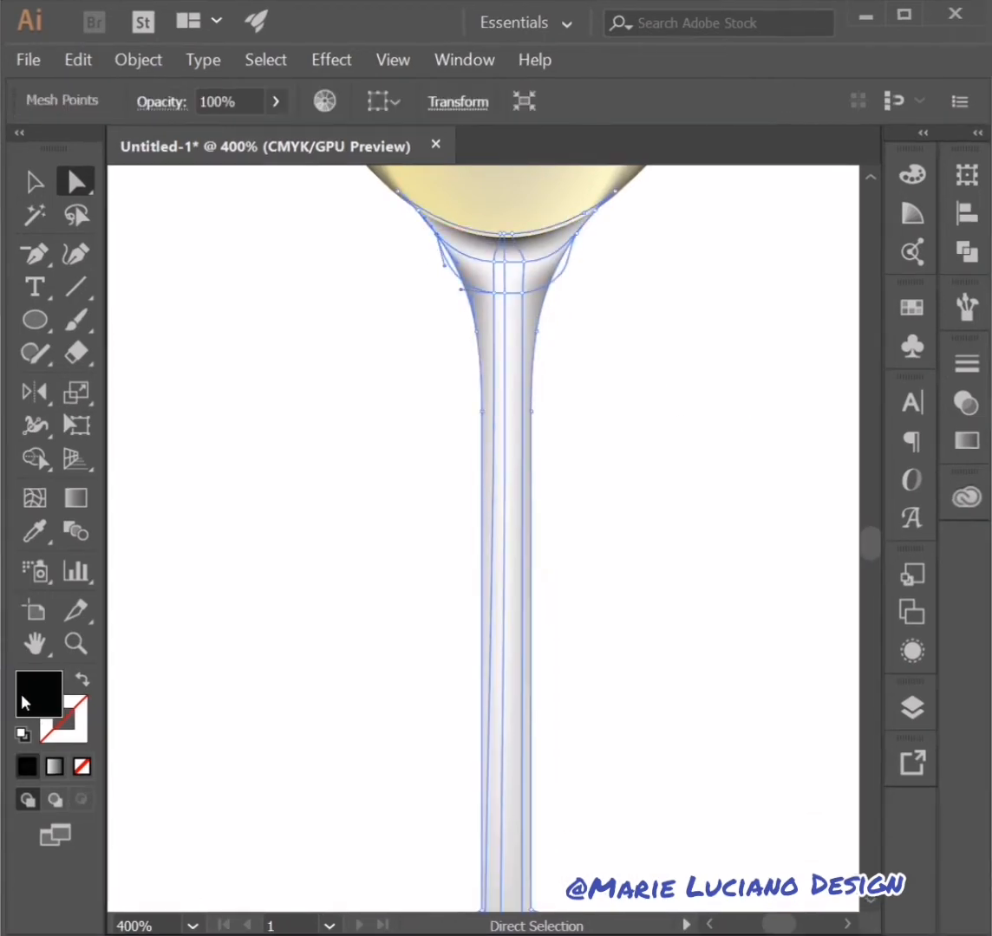
click(597, 211)
double_click(24, 697)
drag(195, 676, 130, 772)
click(730, 406)
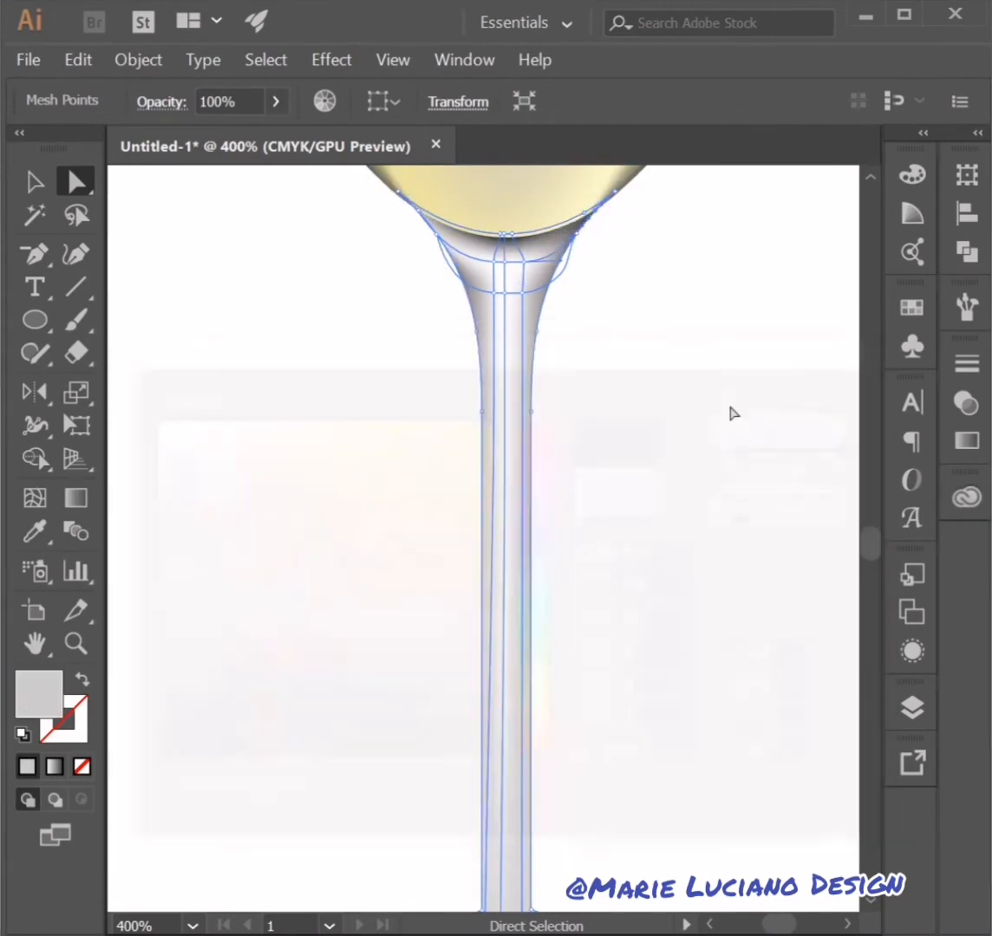
click(731, 405)
Try to set the mesh points on the flare's upper left edge beneath the bowl to black
click(431, 229)
click(423, 240)
click(430, 220)
click(448, 256)
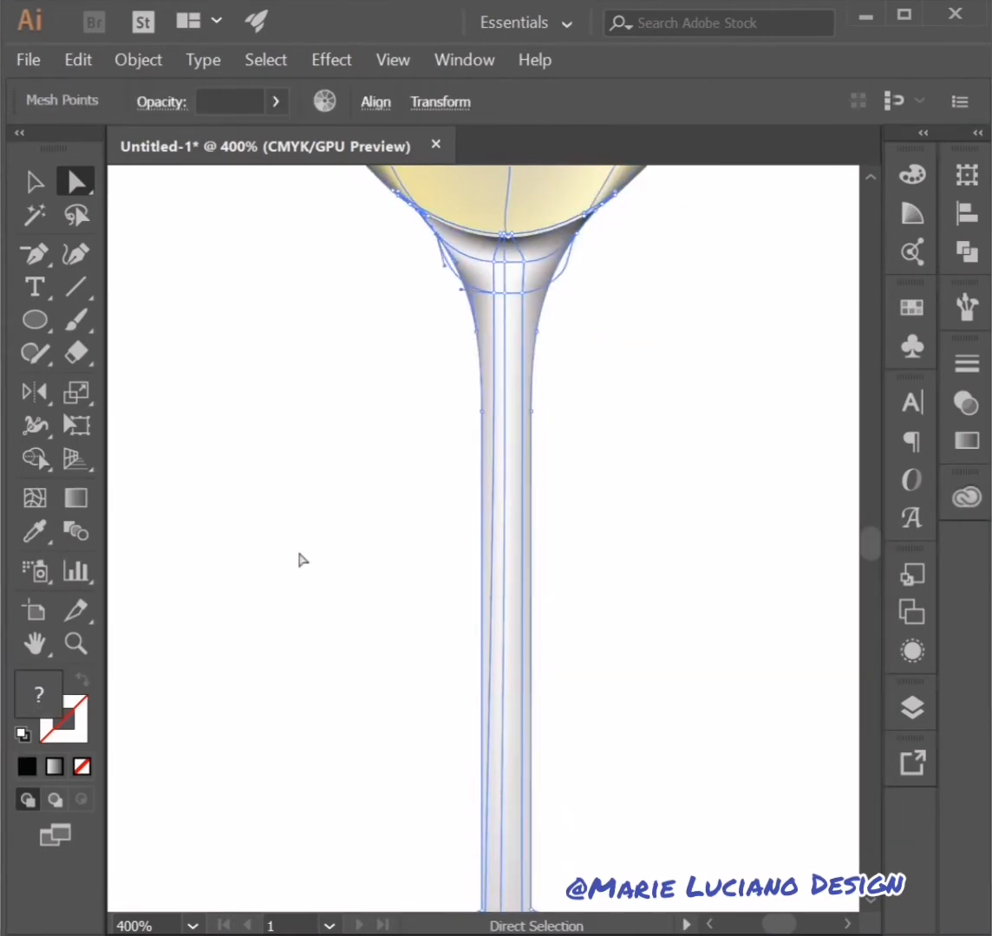
double_click(28, 692)
drag(212, 711, 108, 832)
click(807, 425)
click(467, 302)
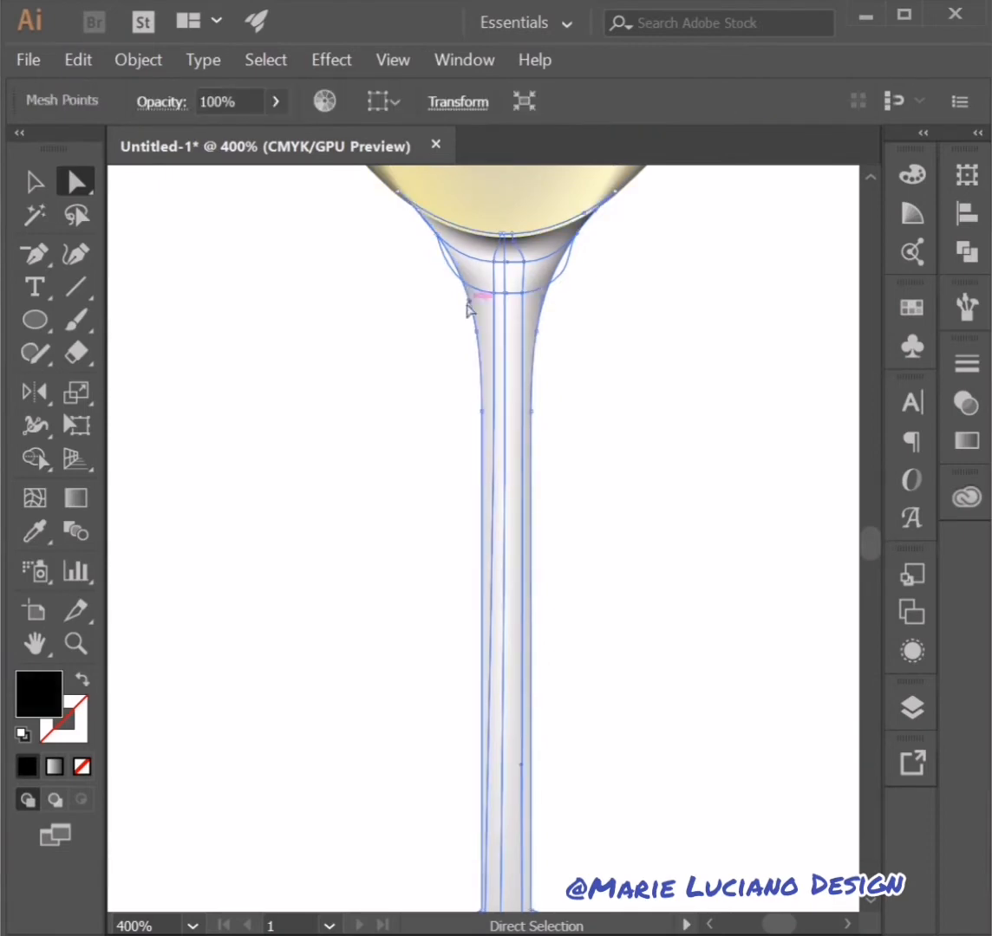
Isolate the stem mesh and set the flare's upper left edge point beneath the bowl to black
key(v)
double_click(467, 285)
key(a)
click(418, 213)
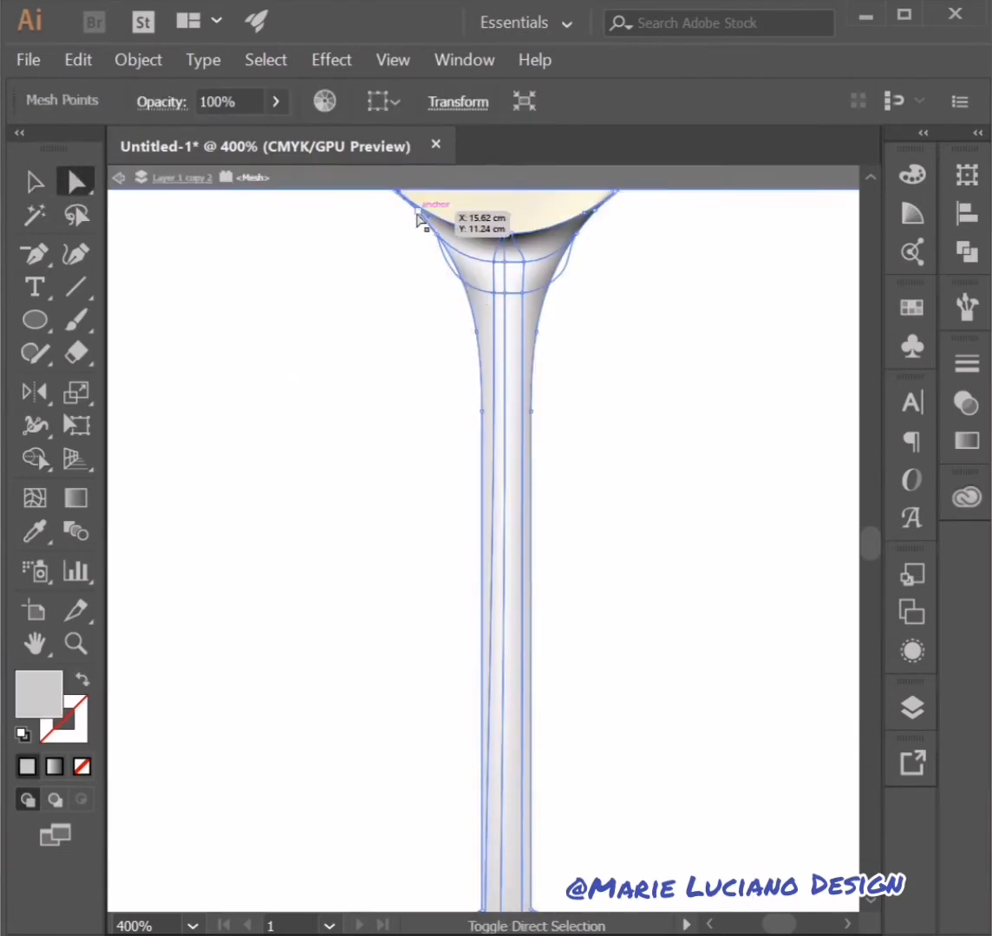
double_click(38, 693)
drag(213, 711, 135, 799)
click(793, 425)
click(640, 463)
Set the flare's left edge point below the bowl and its lower right edge point to black
click(439, 241)
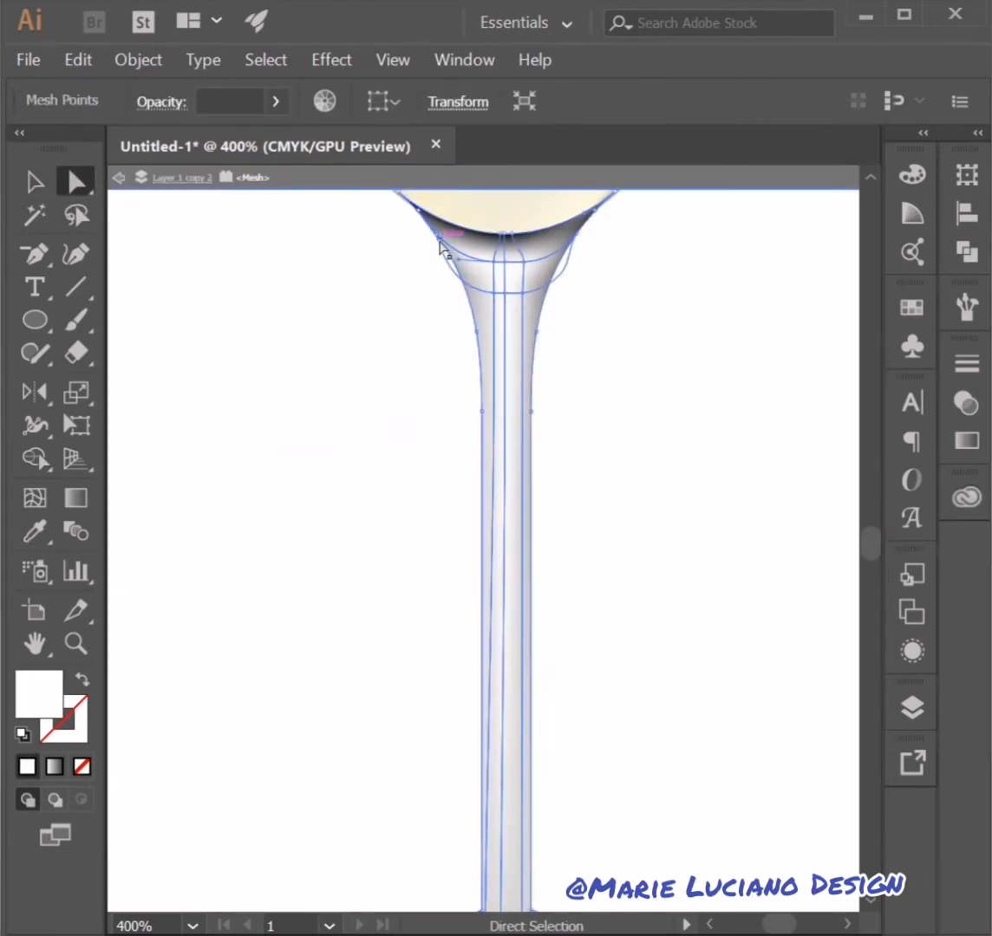
shift+click(476, 332)
click(583, 357)
click(435, 258)
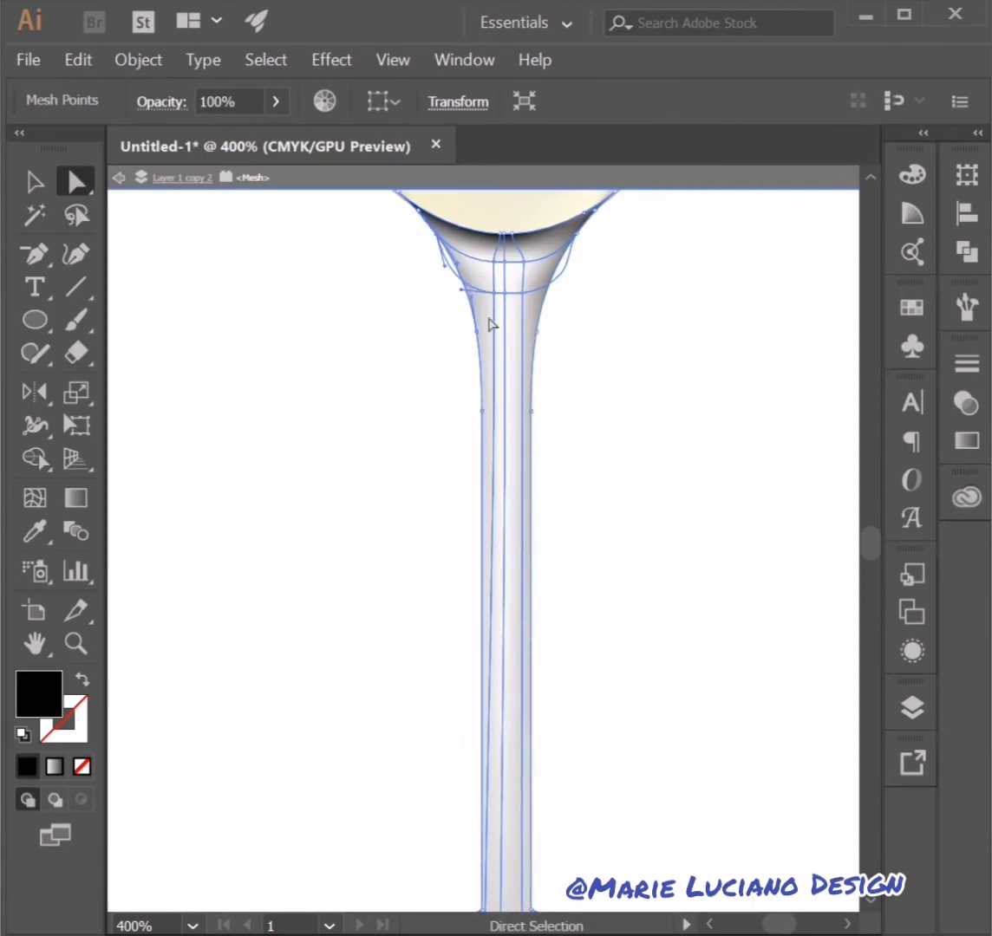
shift+click(536, 333)
double_click(38, 693)
drag(204, 719, 131, 781)
click(790, 425)
click(640, 416)
click(531, 413)
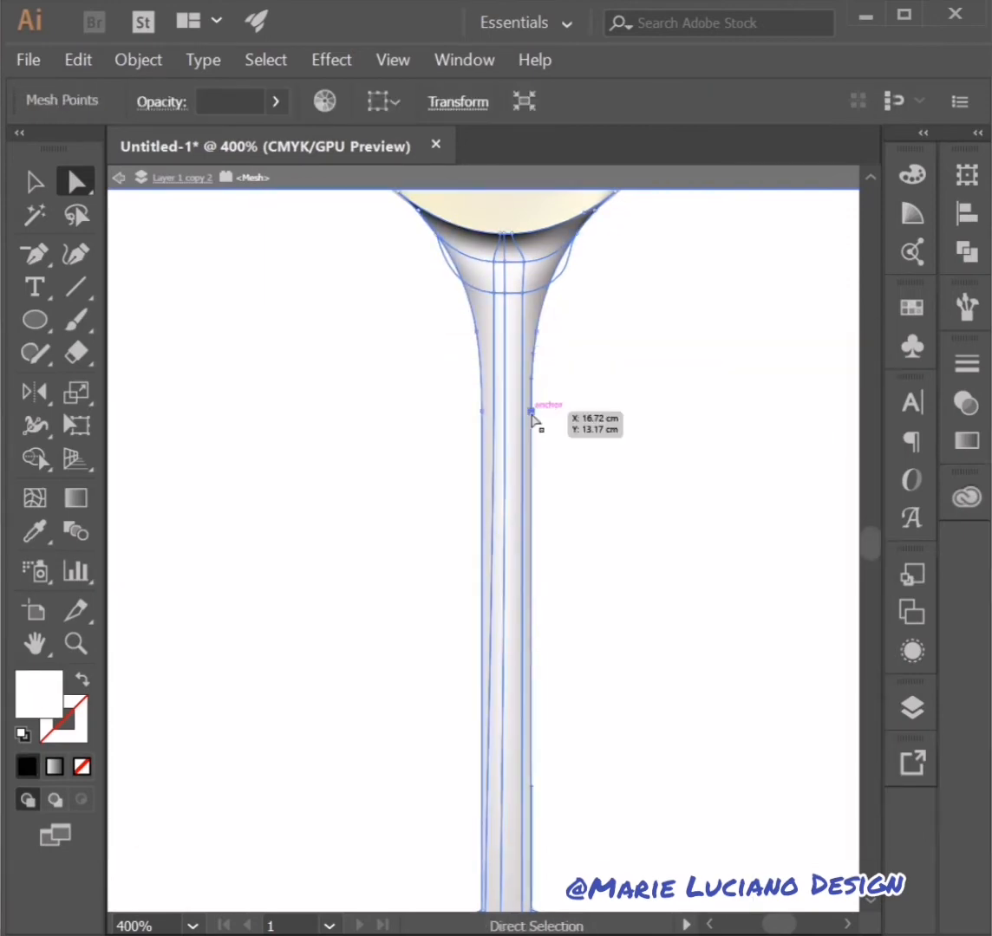
double_click(35, 698)
click(812, 423)
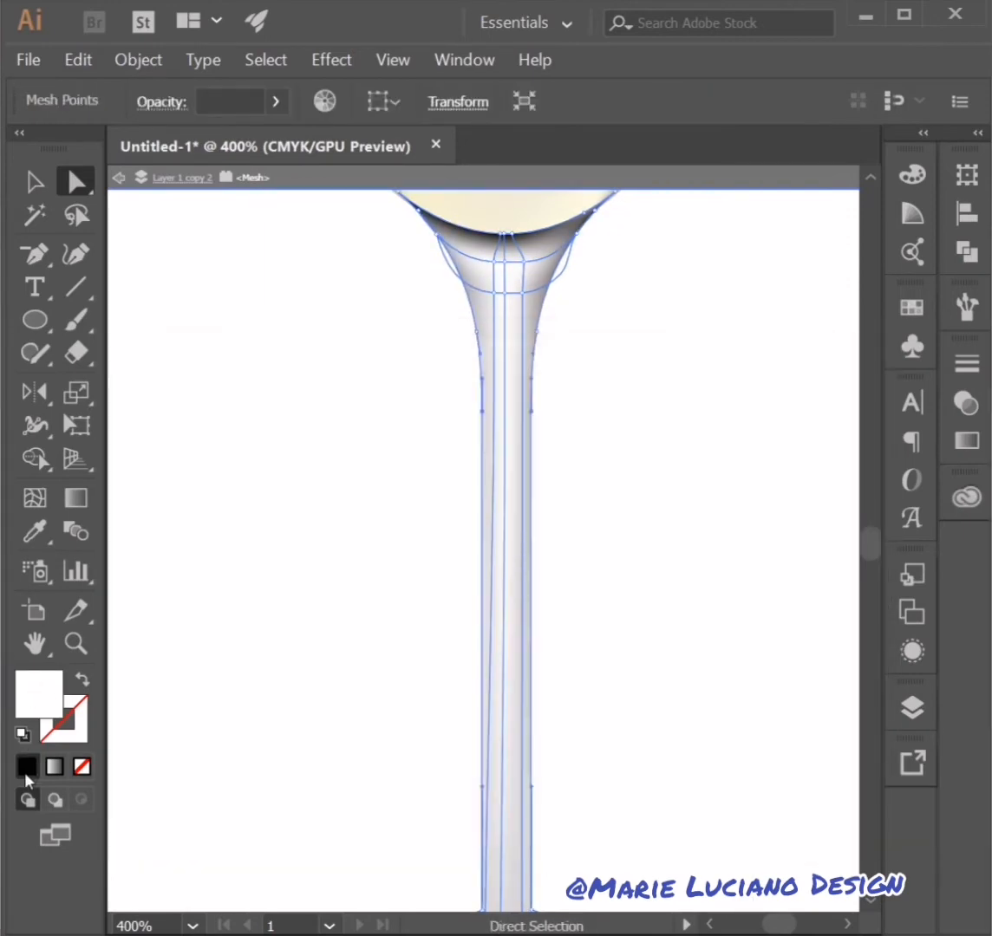
double_click(38, 698)
click(791, 467)
Set the right-edge mesh points between the lower flare and the top of the straight stem to black (000000)
drag(533, 415, 556, 431)
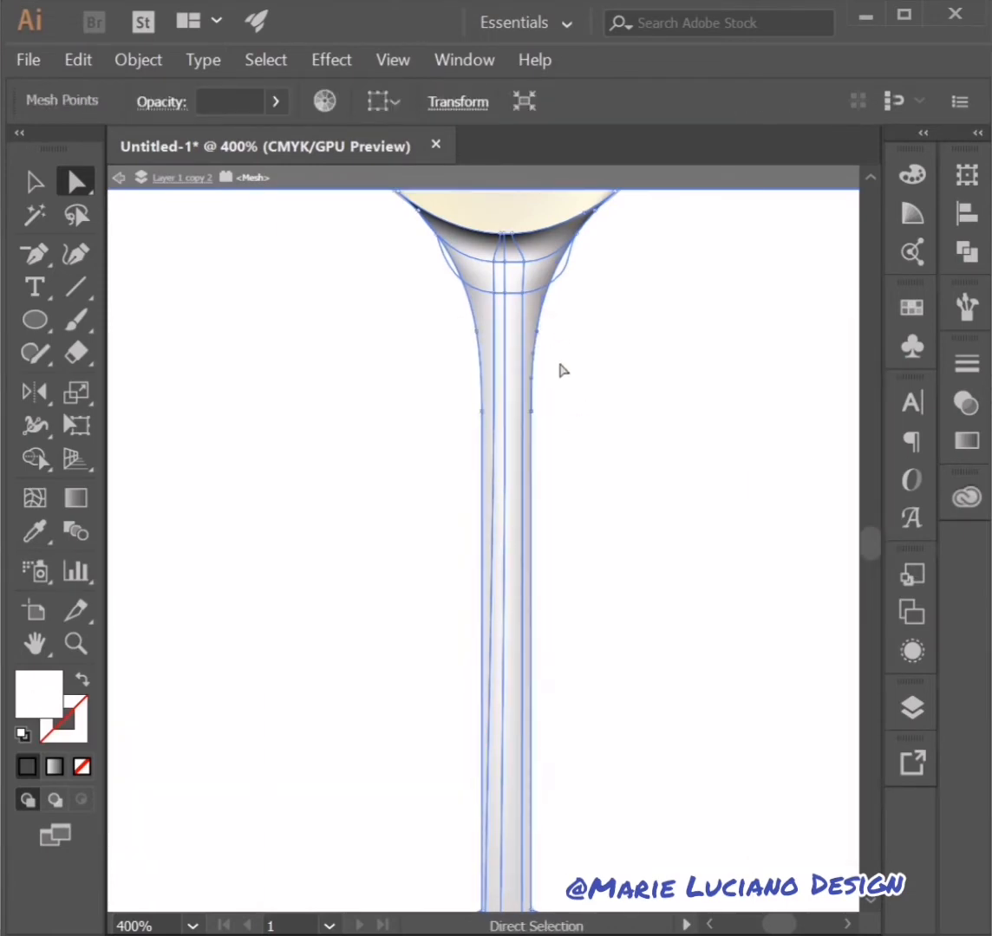
drag(566, 330, 529, 434)
double_click(37, 696)
drag(160, 748, 96, 769)
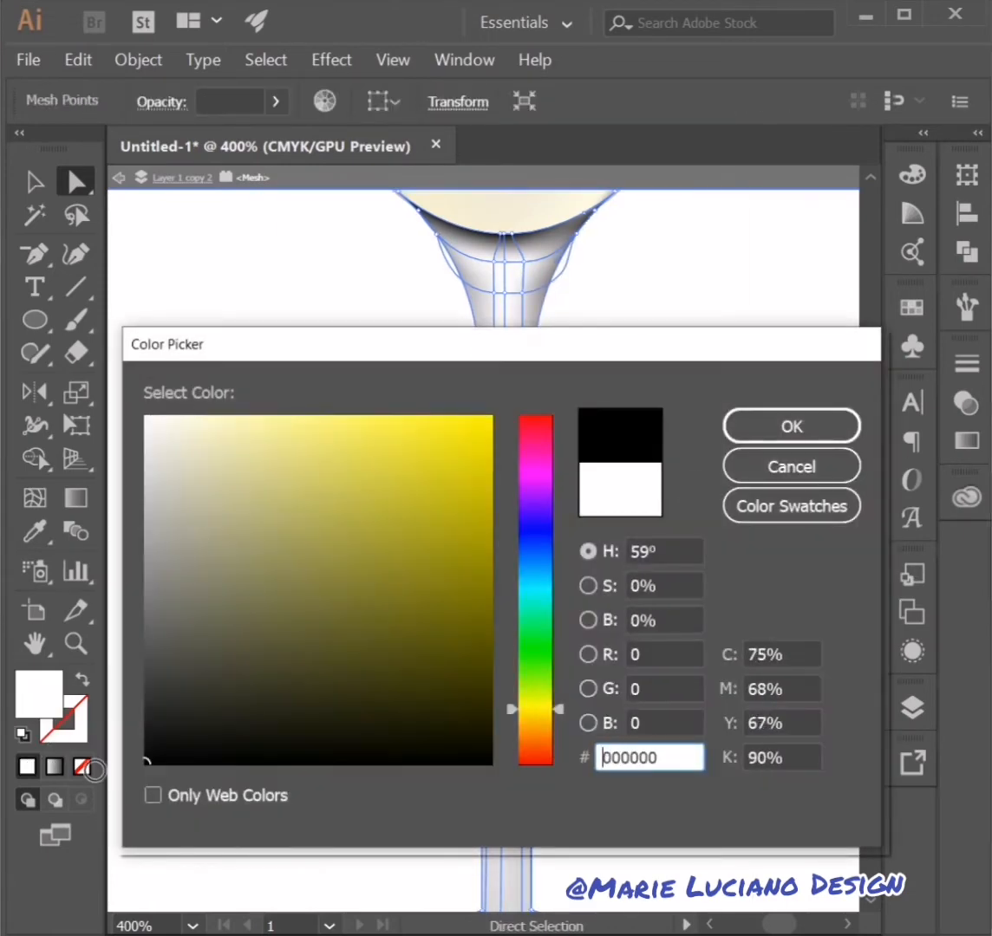
click(799, 426)
click(806, 434)
Adjust the inner mesh points at the stem's lower end and set the centre one to white (ffffff)
click(869, 900)
click(509, 859)
scroll(509, 859, down, 2)
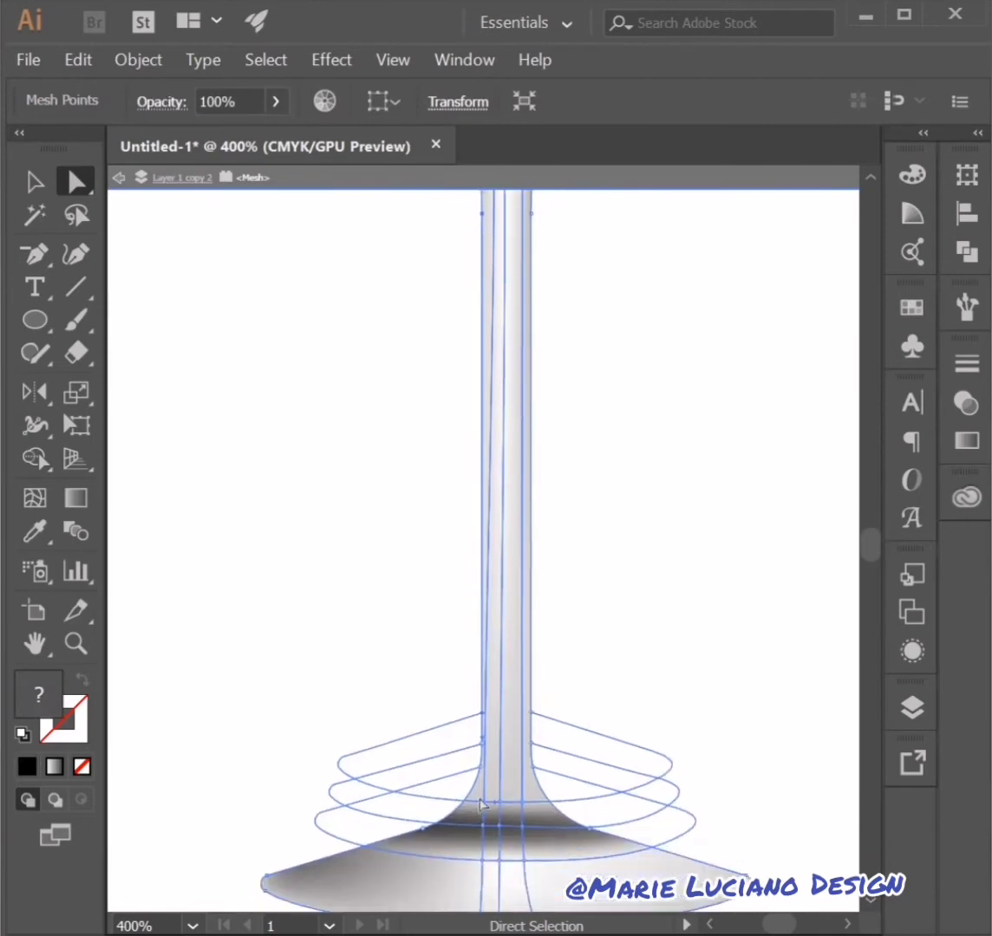
click(491, 803)
click(486, 825)
click(529, 776)
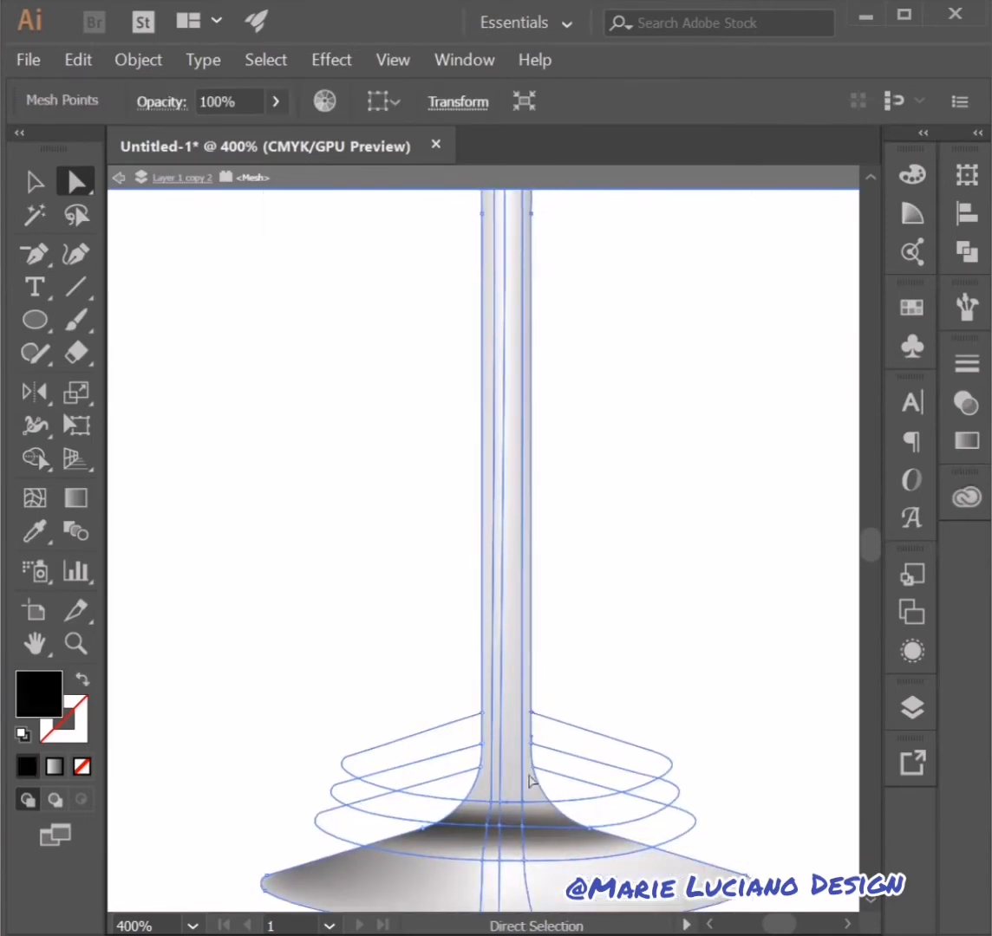
double_click(19, 707)
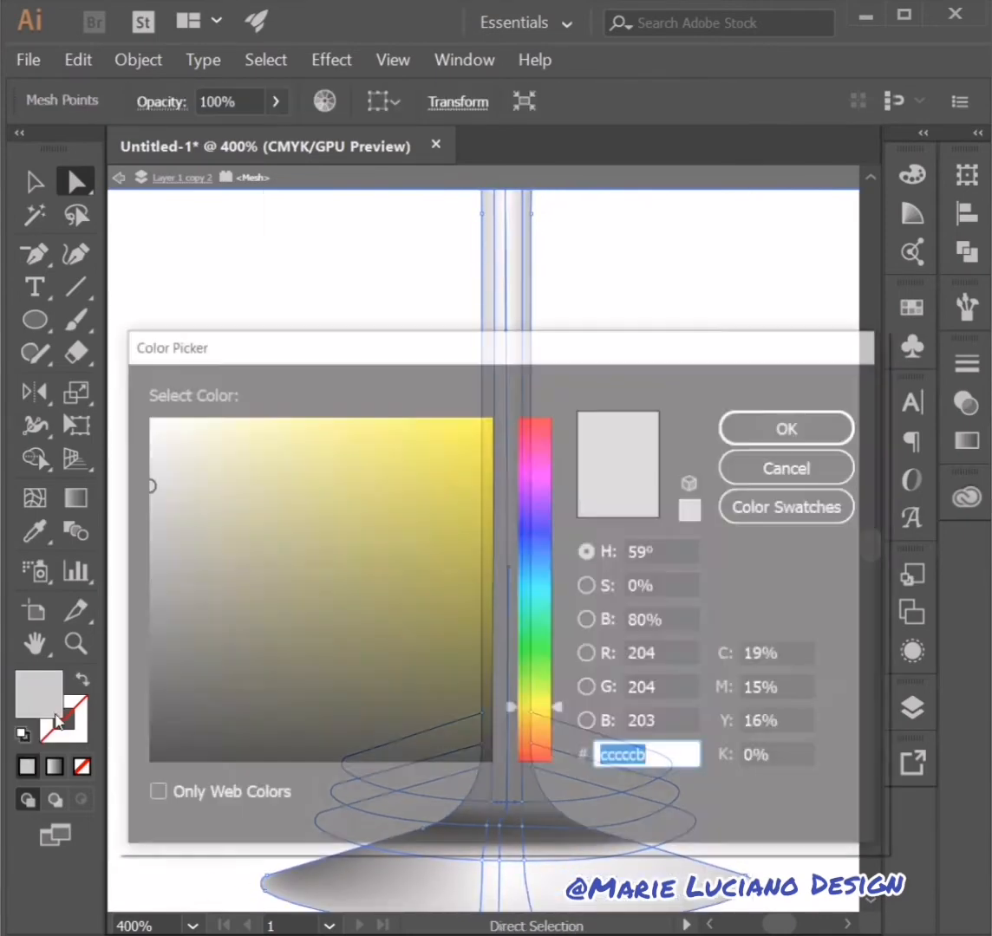
text(ffffff)
click(787, 423)
Add another vertical mesh line along the left side of the stem, starting from the dark band above the base
click(870, 901)
click(508, 744)
click(507, 745)
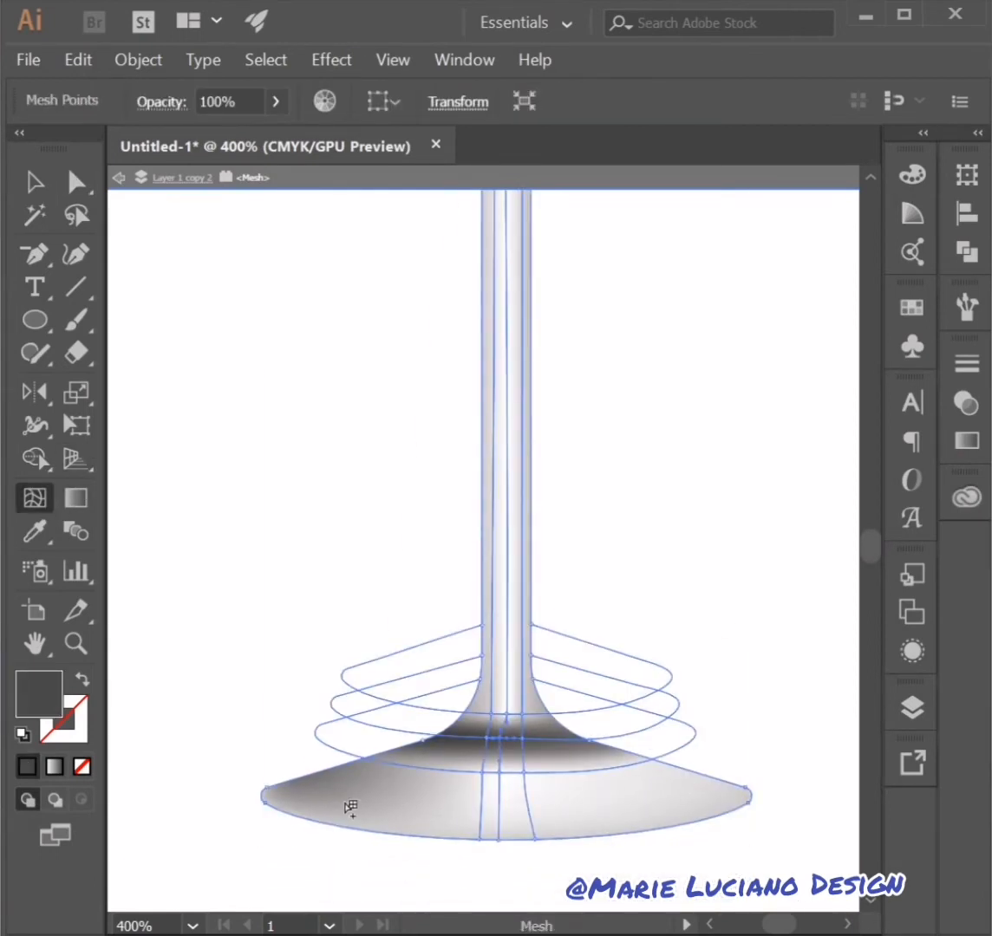
scroll(870, 531, up, 5)
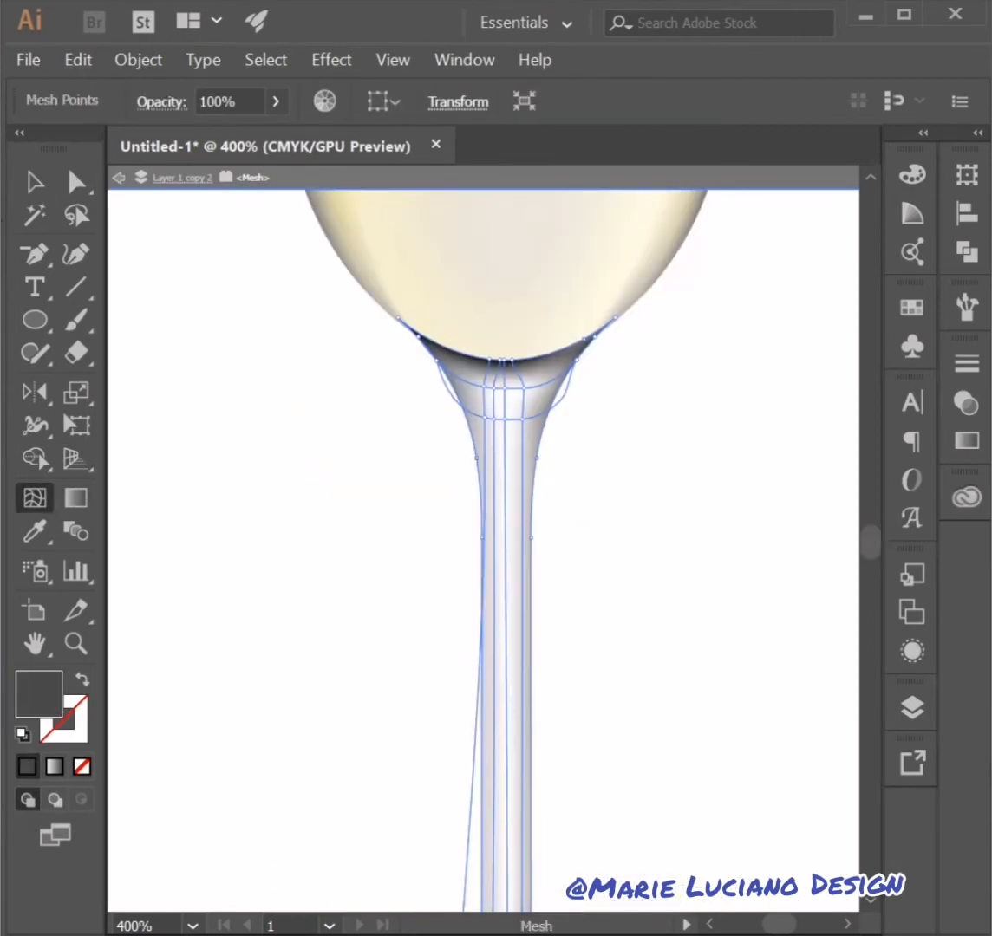
Darken the newest mesh line's point on the flare with black (000000) and mid grey
key(v)
key(a)
click(494, 568)
double_click(38, 693)
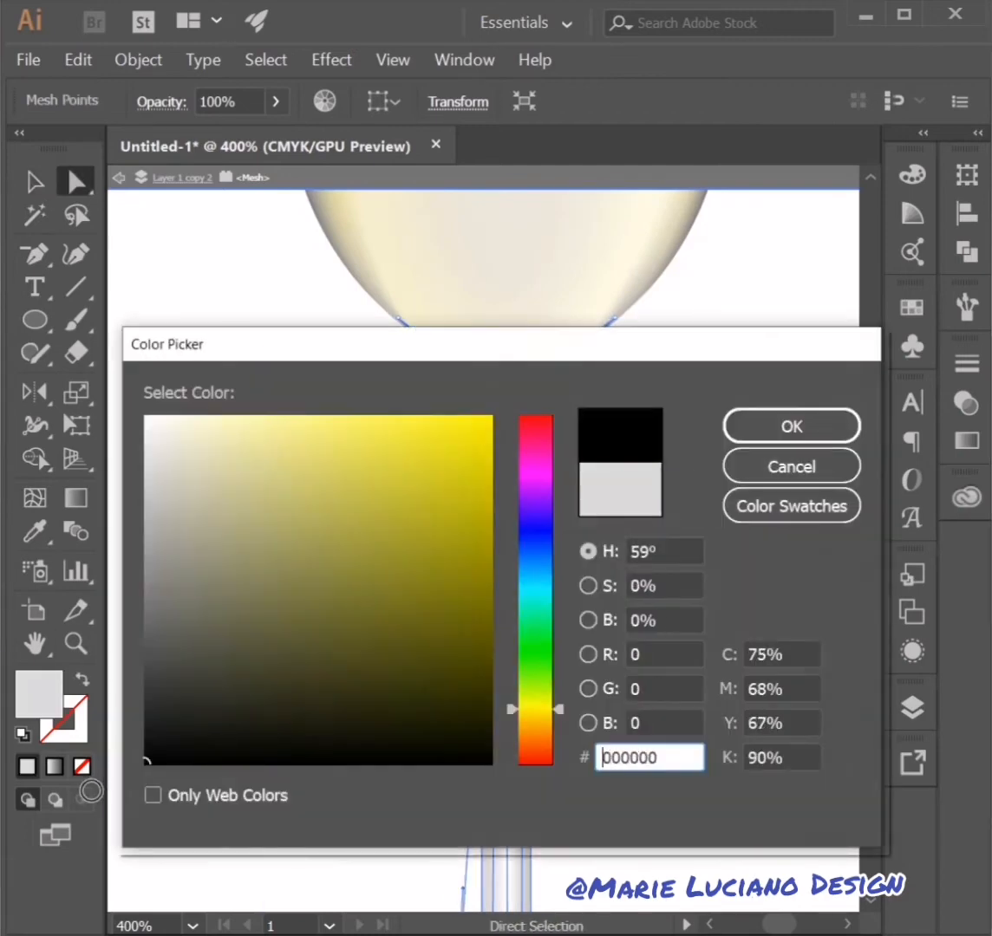
click(792, 426)
click(852, 436)
click(514, 485)
double_click(39, 693)
click(144, 607)
click(791, 426)
click(848, 418)
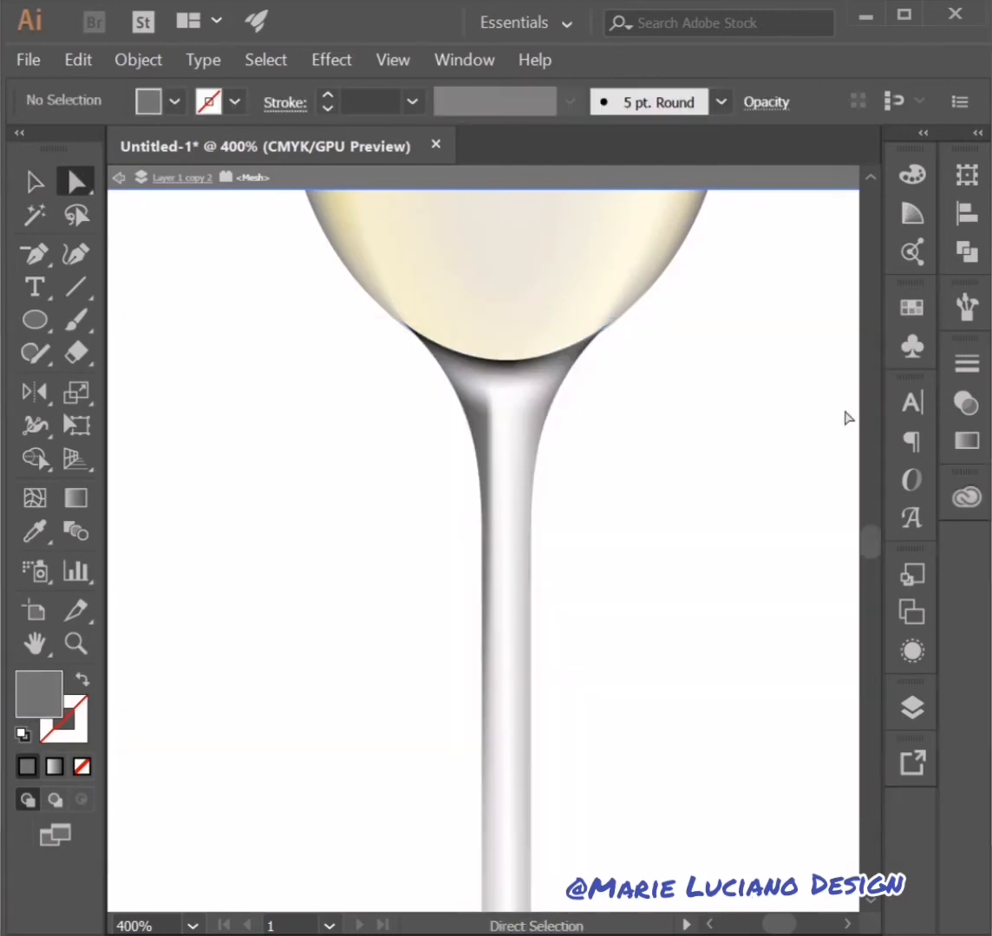
Lower the opacity of the darkened mesh point on the left of the flare
click(490, 419)
click(965, 404)
click(900, 393)
drag(899, 426, 829, 427)
click(592, 416)
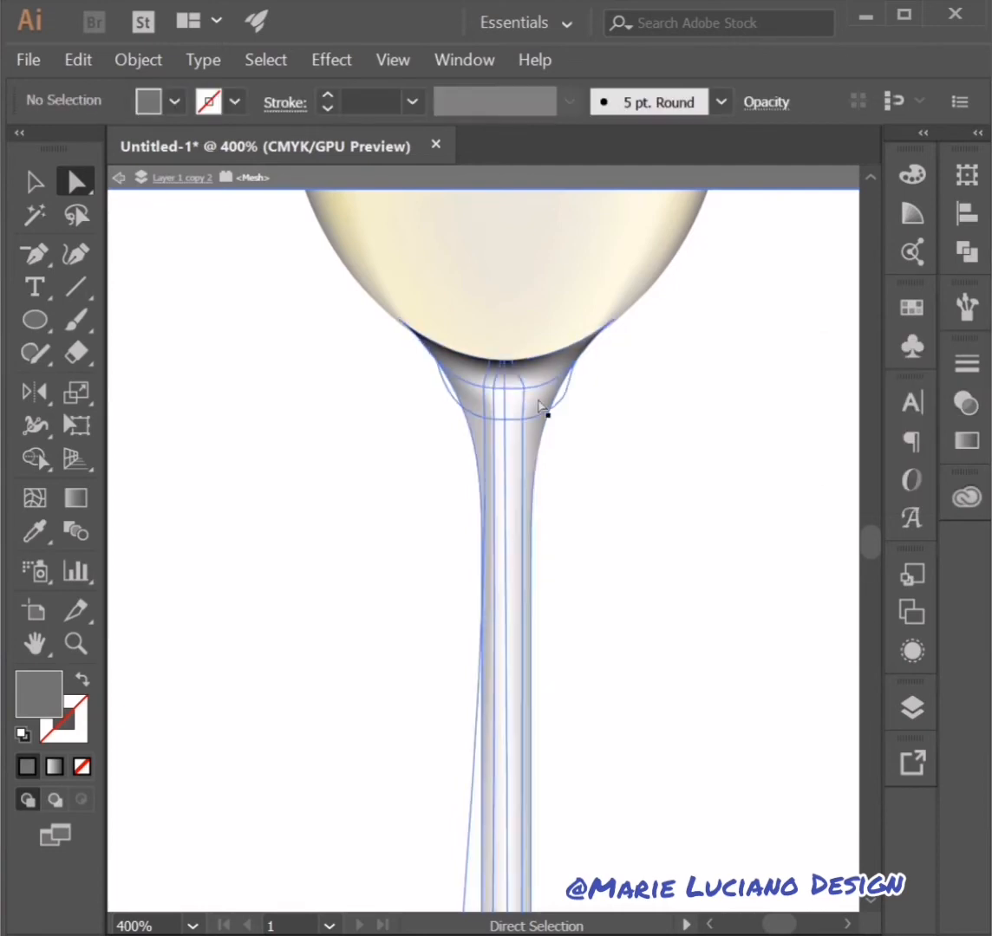
Reposition the newest mesh line's points at the base's neck to bring the line closer to the stem's left edge
click(870, 903)
click(870, 904)
click(473, 852)
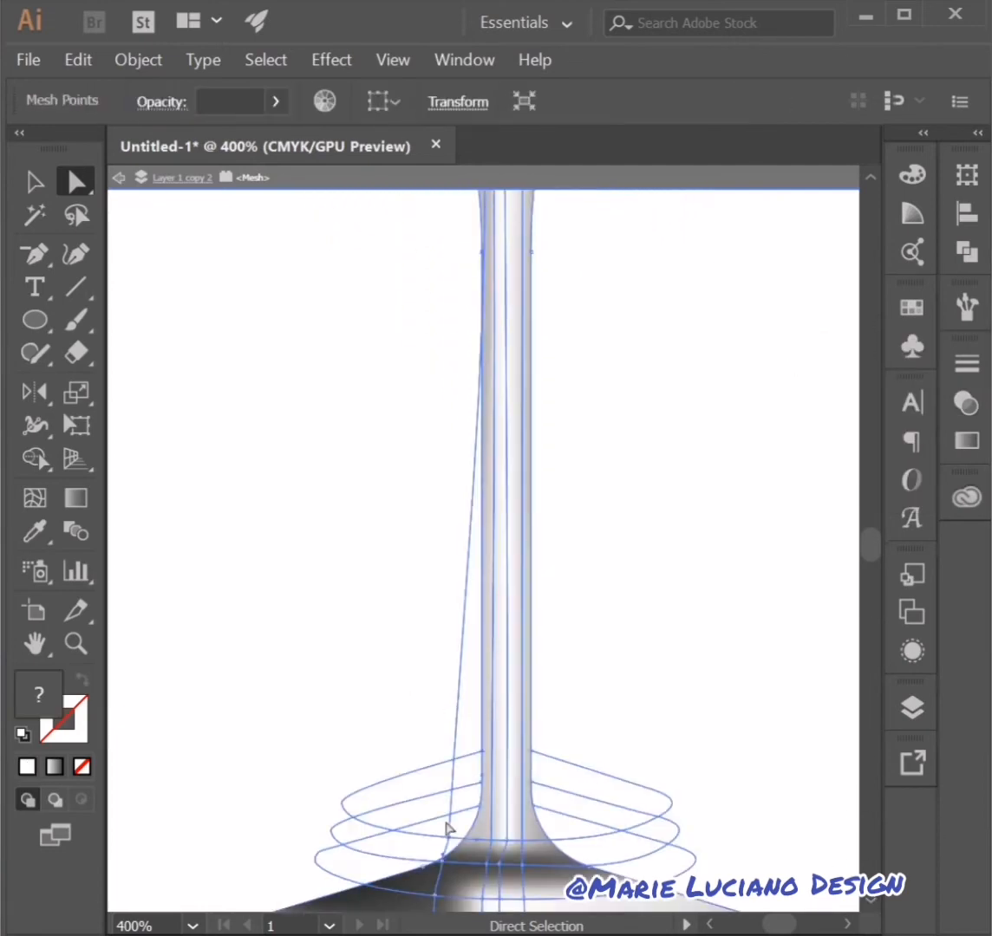
mouse_move(448, 843)
mouse_down()
mouse_move(485, 835)
mouse_move(454, 852)
mouse_up()
click(784, 674)
click(789, 727)
click(871, 902)
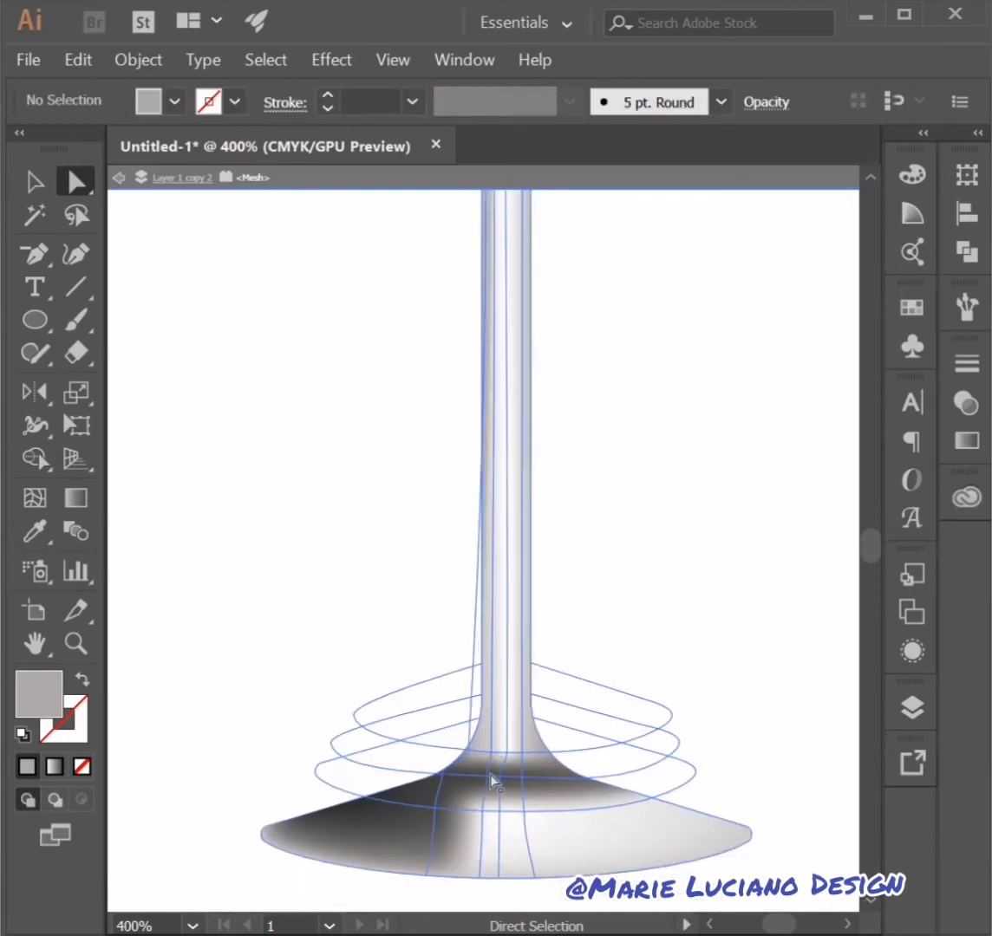
drag(455, 775, 448, 785)
click(593, 730)
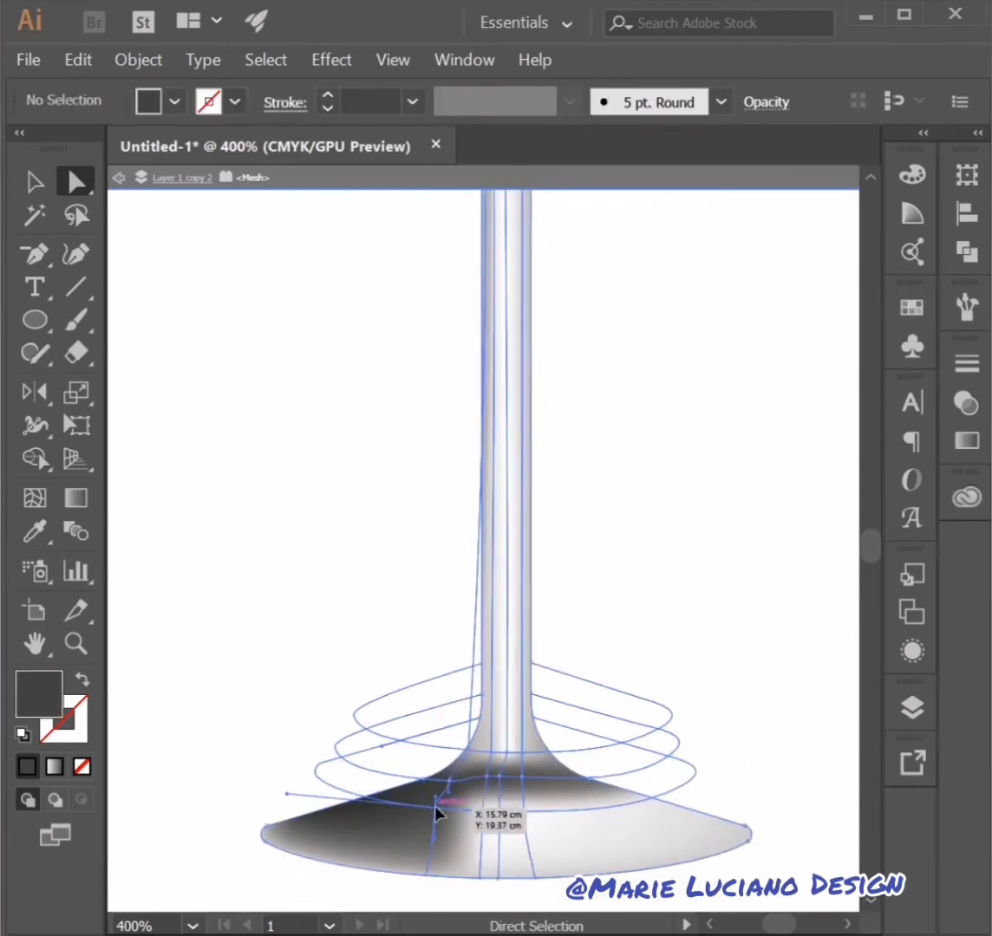
Lighten the mesh point on the left of the base's upper surface to light grey
click(435, 809)
double_click(39, 694)
drag(196, 655, 146, 534)
click(792, 426)
click(751, 683)
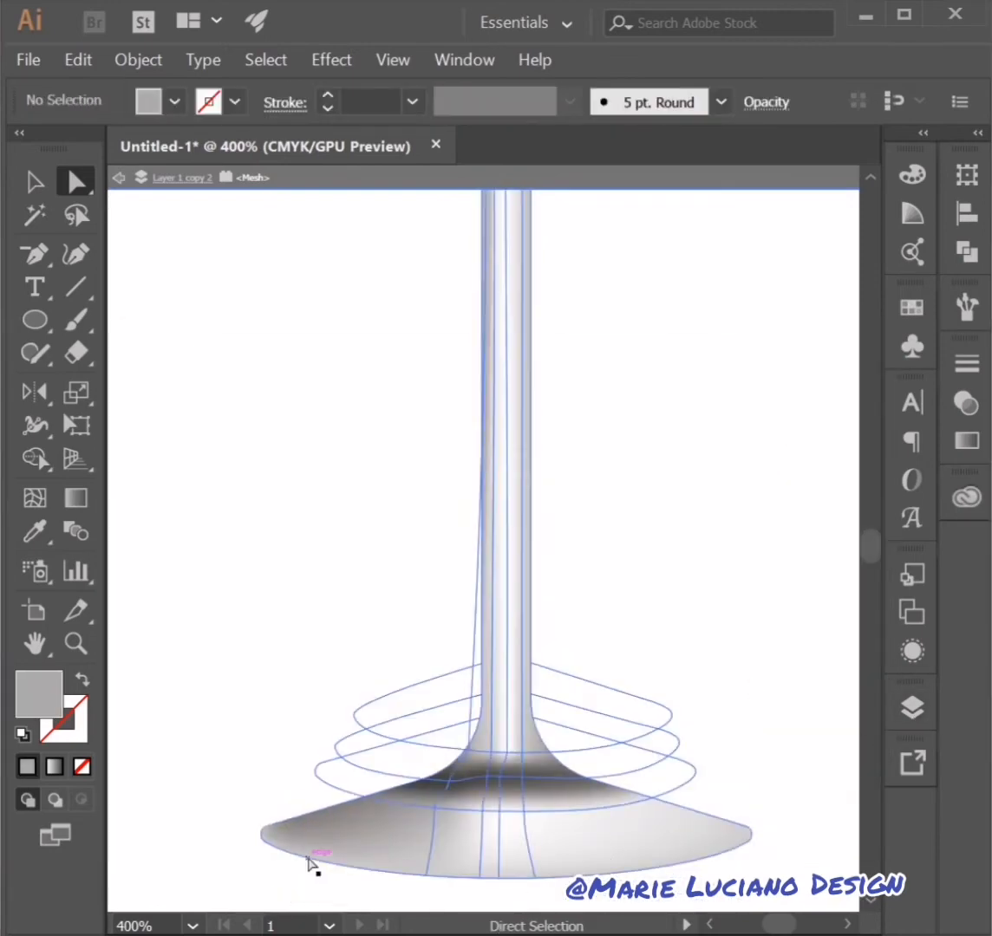
Set the mesh points along the base's lower left edge to black (000000)
click(308, 858)
double_click(33, 694)
click(146, 762)
click(777, 418)
click(423, 876)
double_click(37, 693)
drag(158, 744, 124, 793)
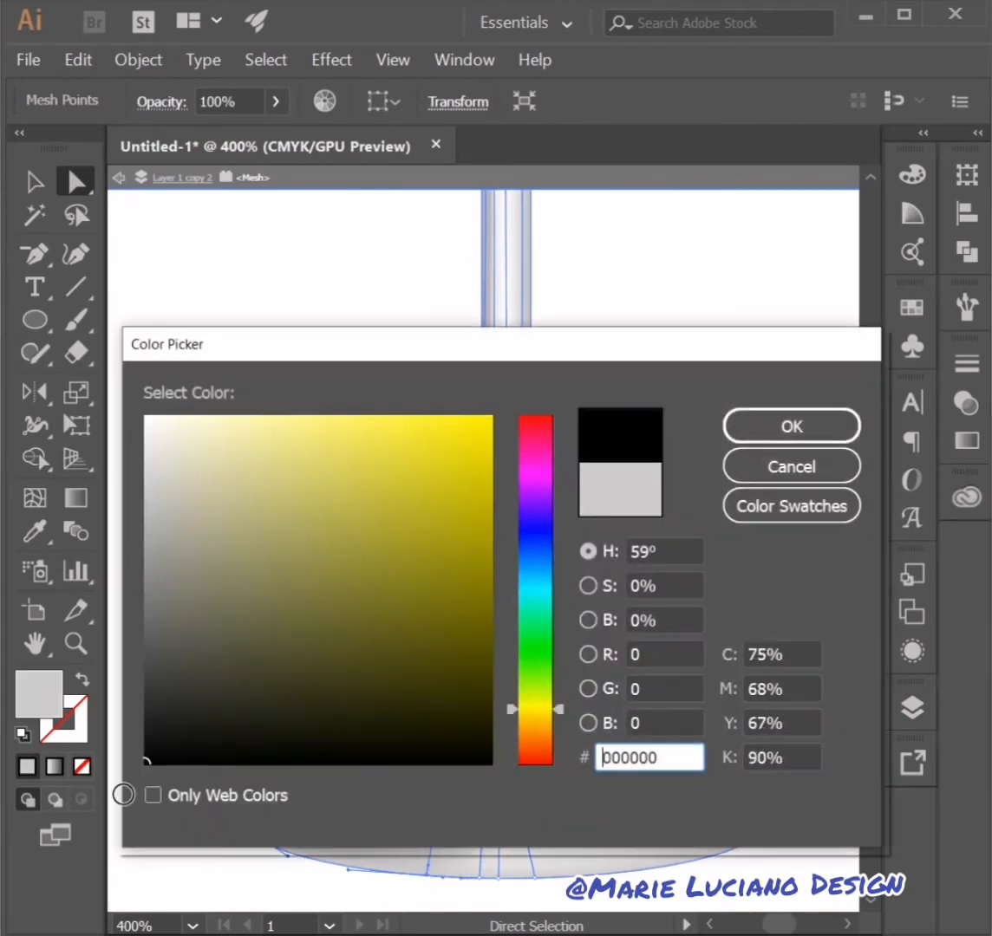
click(792, 426)
click(792, 431)
Lower the opacity of the black mesh point on the base's bottom edge, left of the centre lines
click(427, 876)
click(965, 403)
click(897, 393)
drag(893, 426, 829, 433)
click(888, 352)
click(728, 624)
Set the mesh point on the left of the base's upper surface to white
click(435, 807)
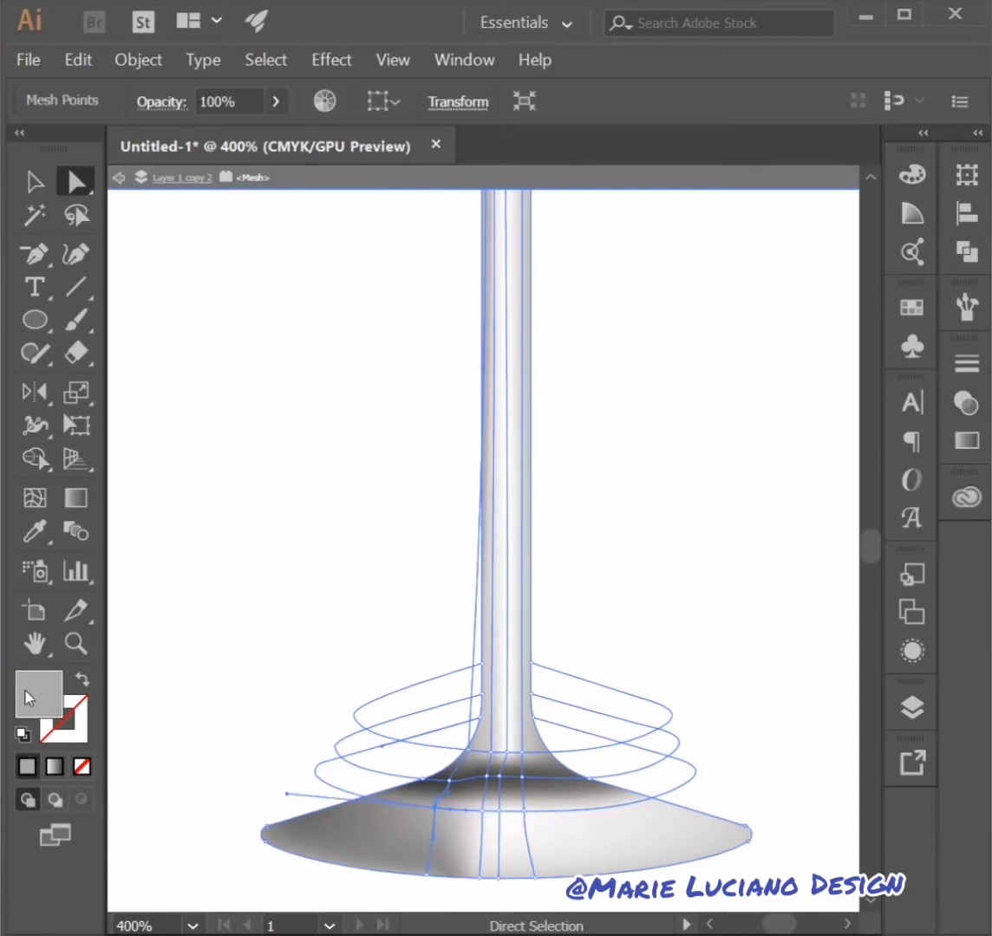
double_click(29, 697)
click(135, 414)
click(799, 419)
click(803, 420)
Set the two mesh points at the centre lines on the base's bottom edge to mid greys, using 939393 for the left one
click(479, 877)
double_click(56, 700)
click(146, 563)
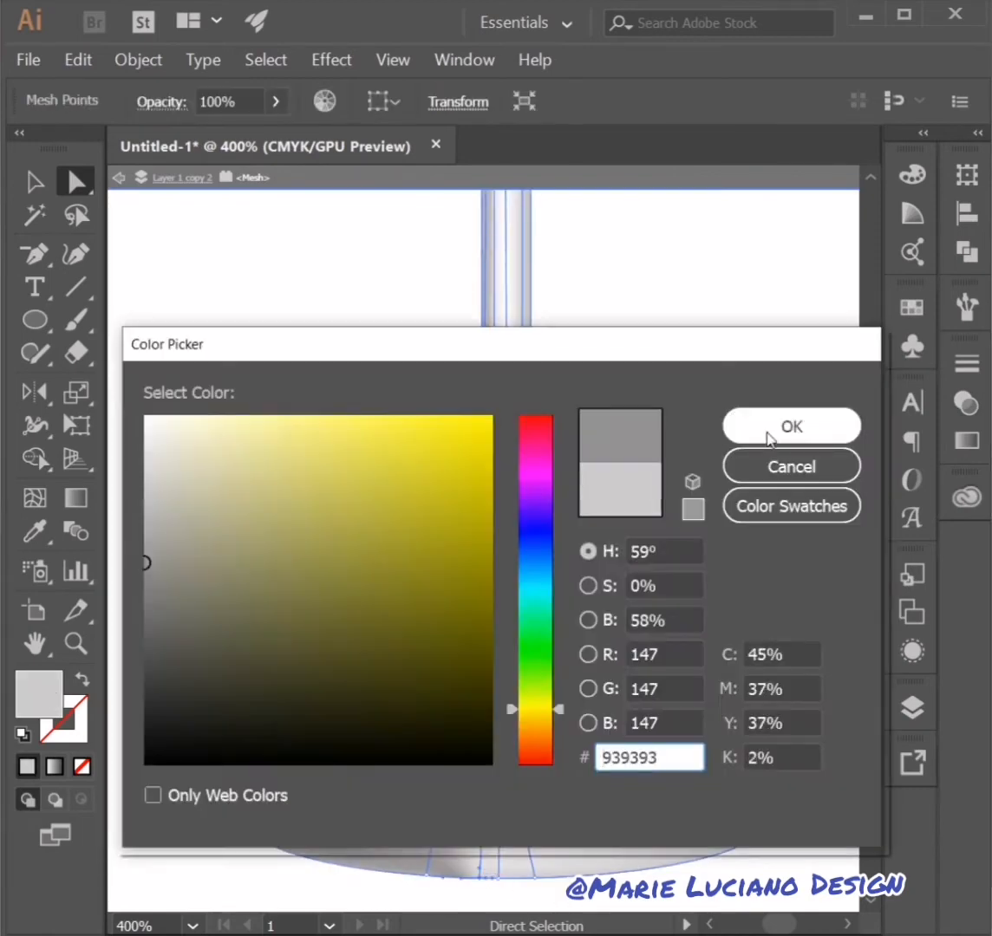
click(770, 433)
click(510, 903)
click(498, 877)
double_click(43, 696)
click(145, 572)
click(781, 428)
click(559, 903)
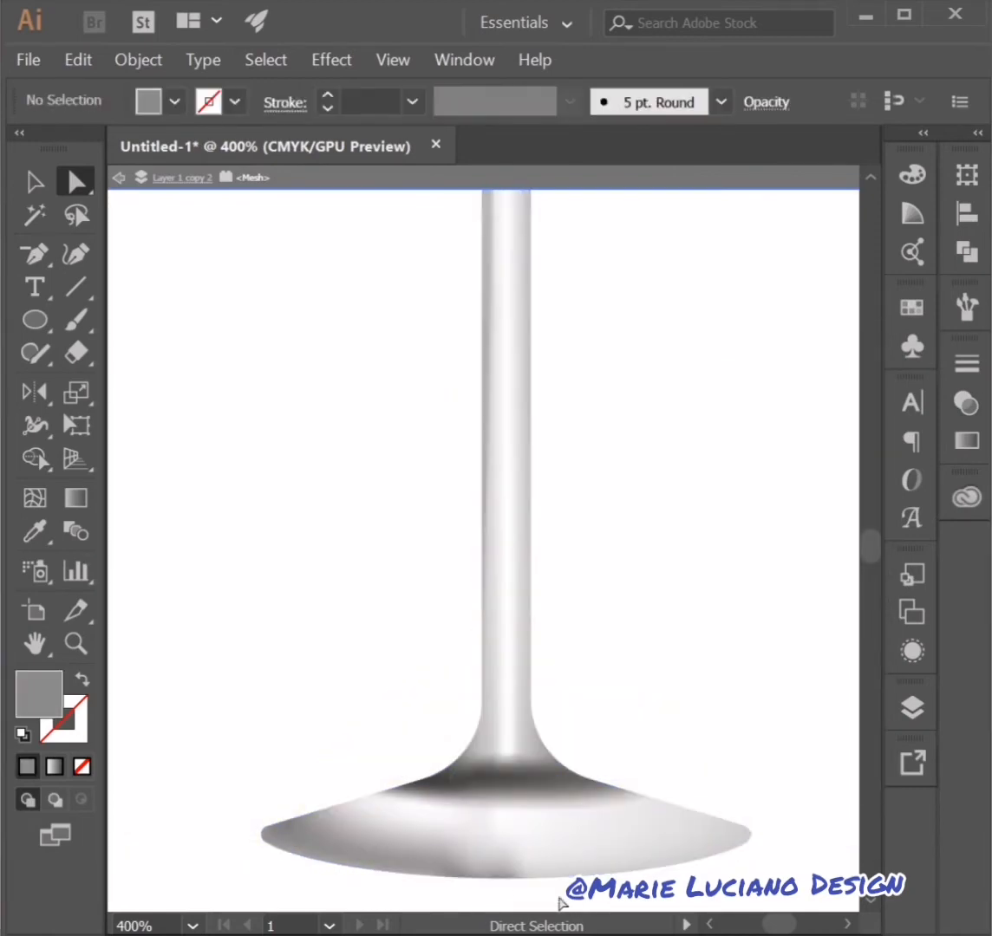
Add a vertical mesh line through the right of the base's neck and pull its points in towards the stem's right edge
click(35, 498)
click(562, 778)
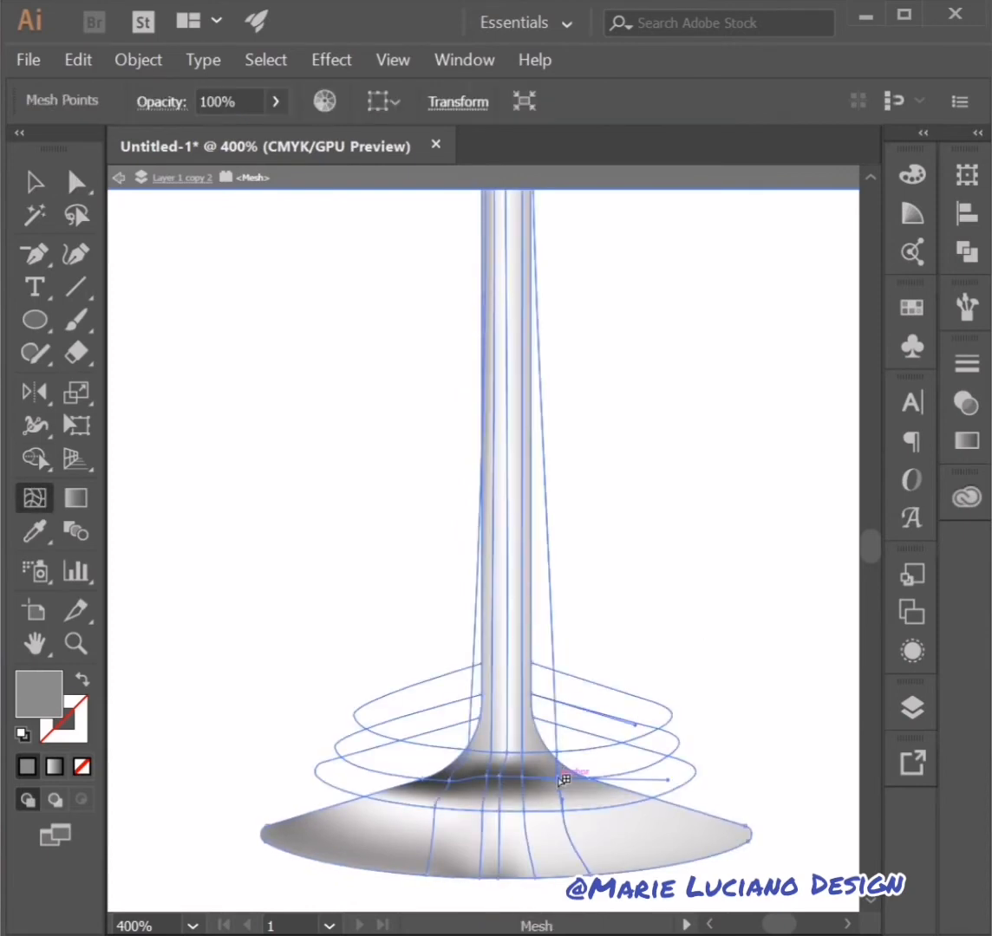
click(872, 178)
key(a)
click(532, 330)
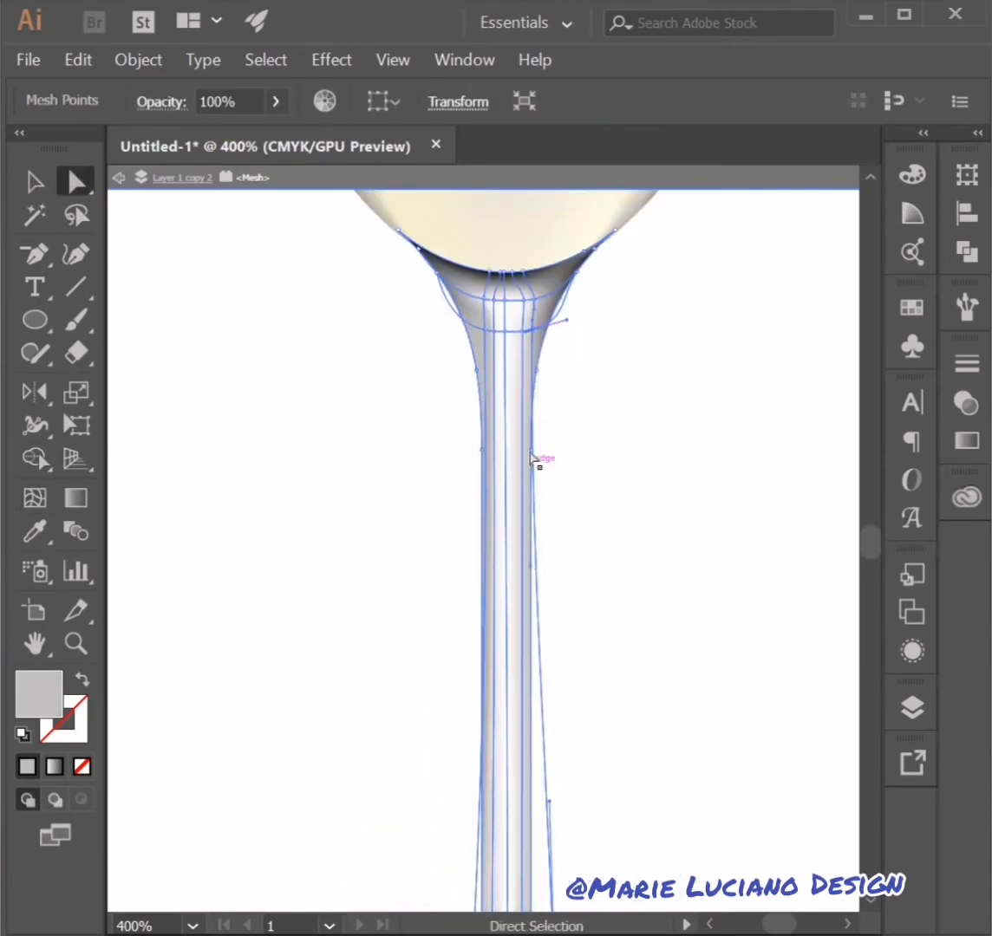
drag(531, 450, 552, 454)
click(548, 329)
click(871, 900)
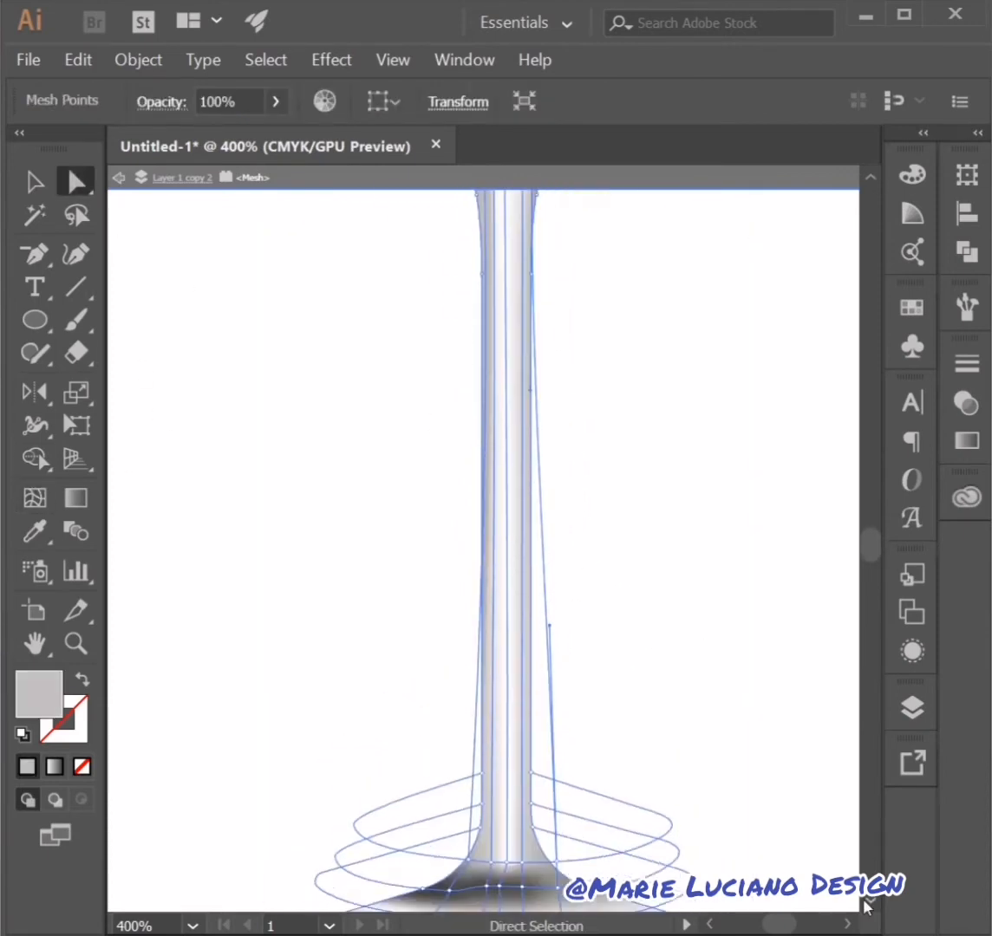
drag(556, 823, 551, 820)
click(874, 180)
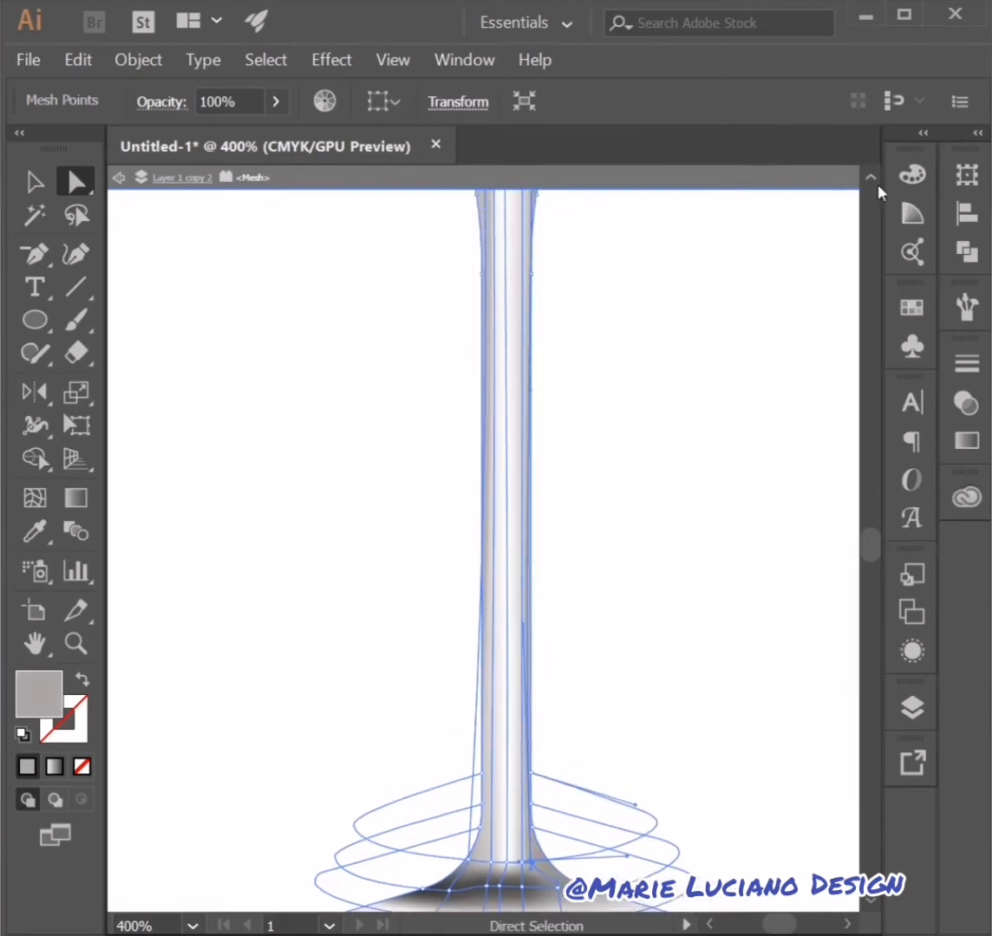
Set the mesh point at the upper right of the stem to dark grey (3f3f3f) and lower its opacity
click(525, 309)
double_click(39, 695)
text(3f3f3f)
click(802, 421)
click(964, 402)
drag(892, 424, 824, 423)
click(746, 566)
Move the newest line's mesh point at the neck slightly outward, onto the stem's right edge
click(871, 903)
drag(532, 840, 538, 842)
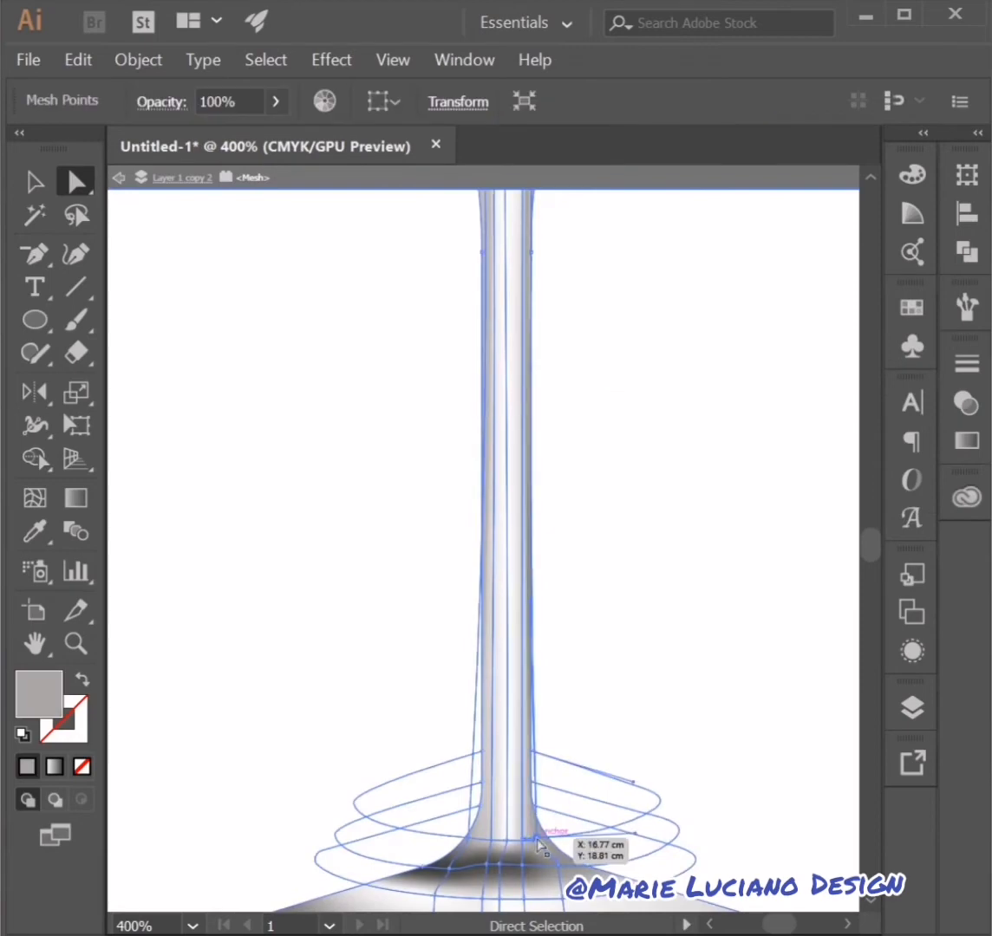
click(686, 559)
Add a curved mesh line just inside the base's bottom edge and set the mesh points along that edge to black
click(870, 902)
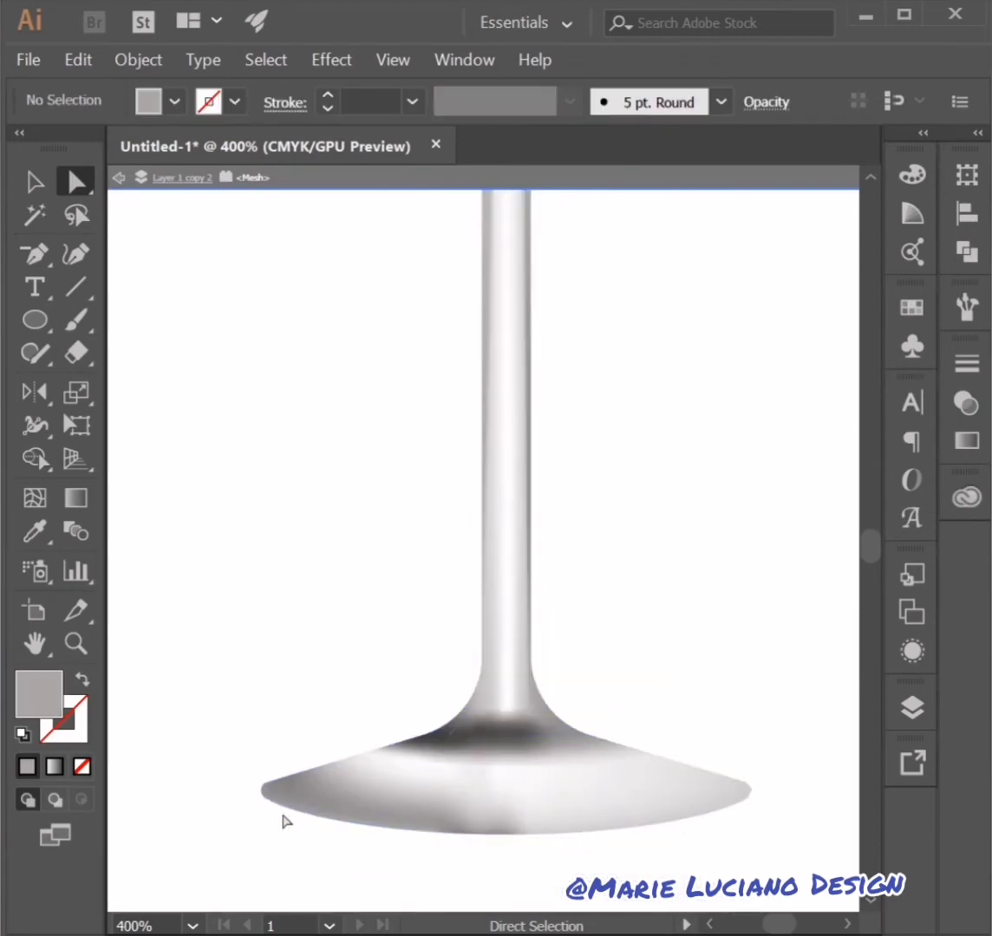
key(u)
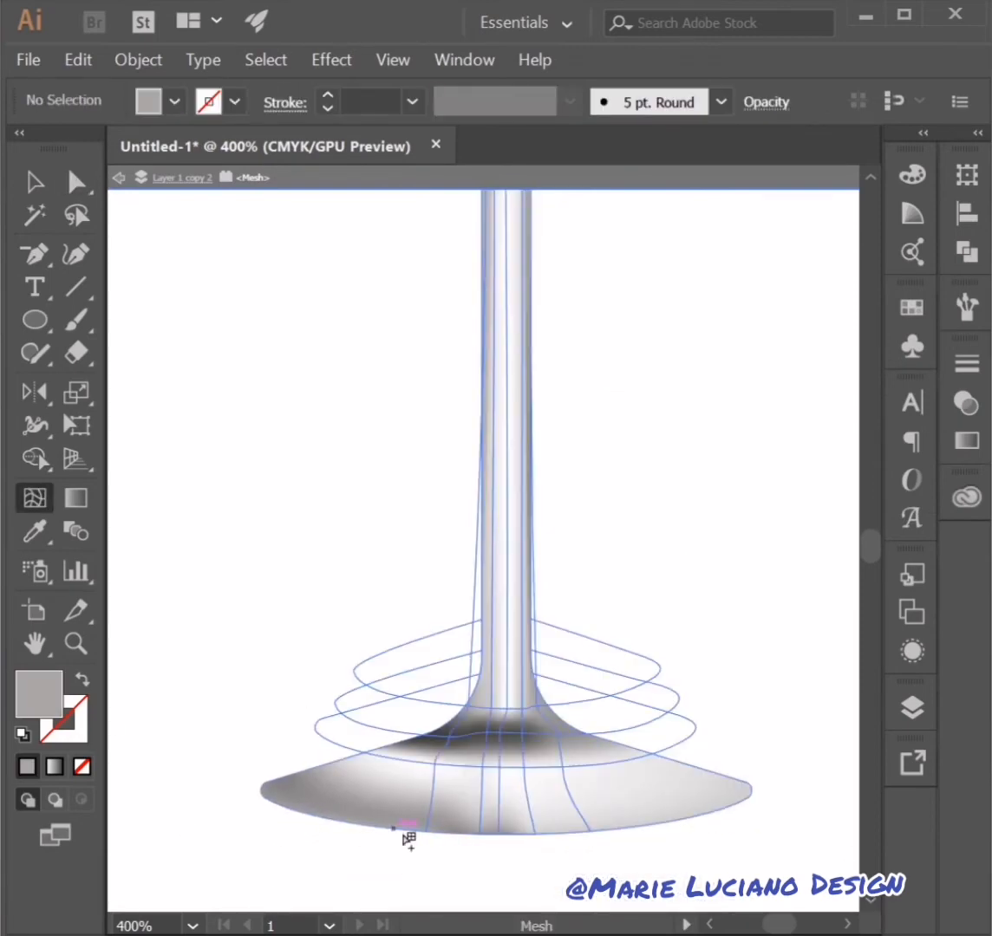
click(427, 826)
shift+click(479, 834)
shift+click(499, 834)
shift+click(534, 833)
shift+click(590, 831)
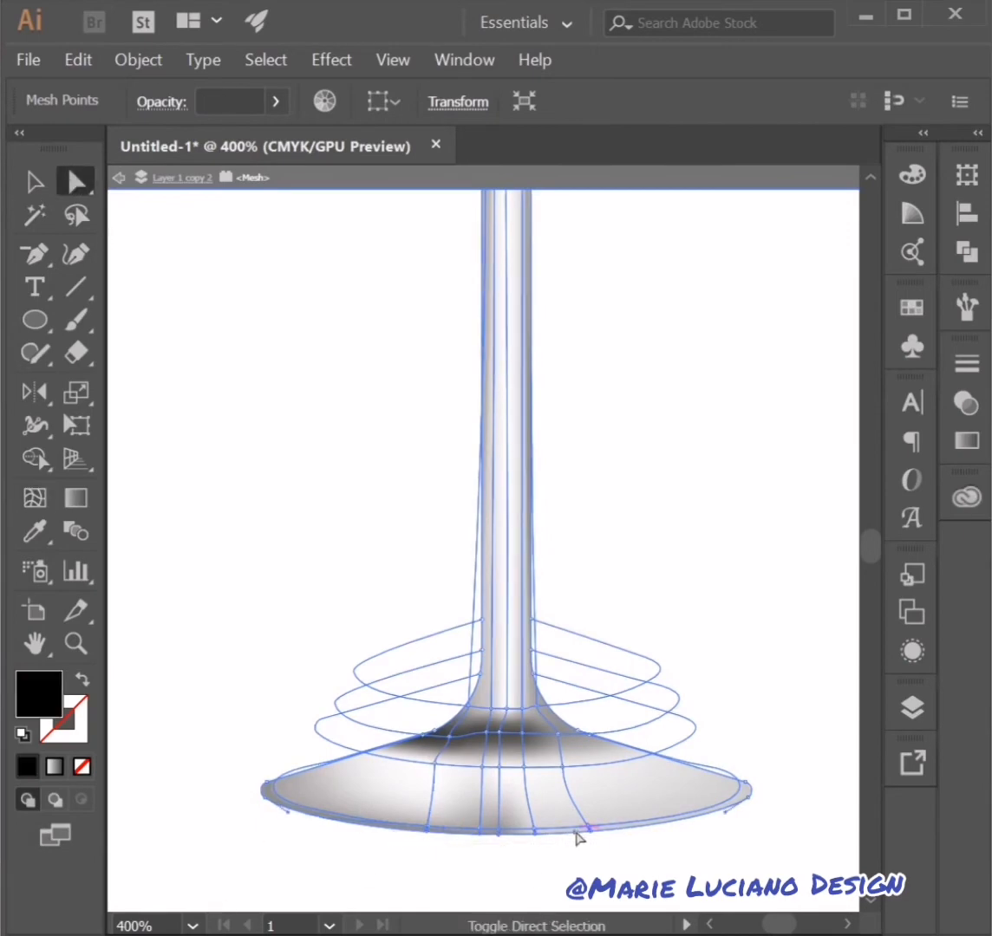
shift+click(748, 797)
double_click(39, 694)
click(767, 425)
click(259, 879)
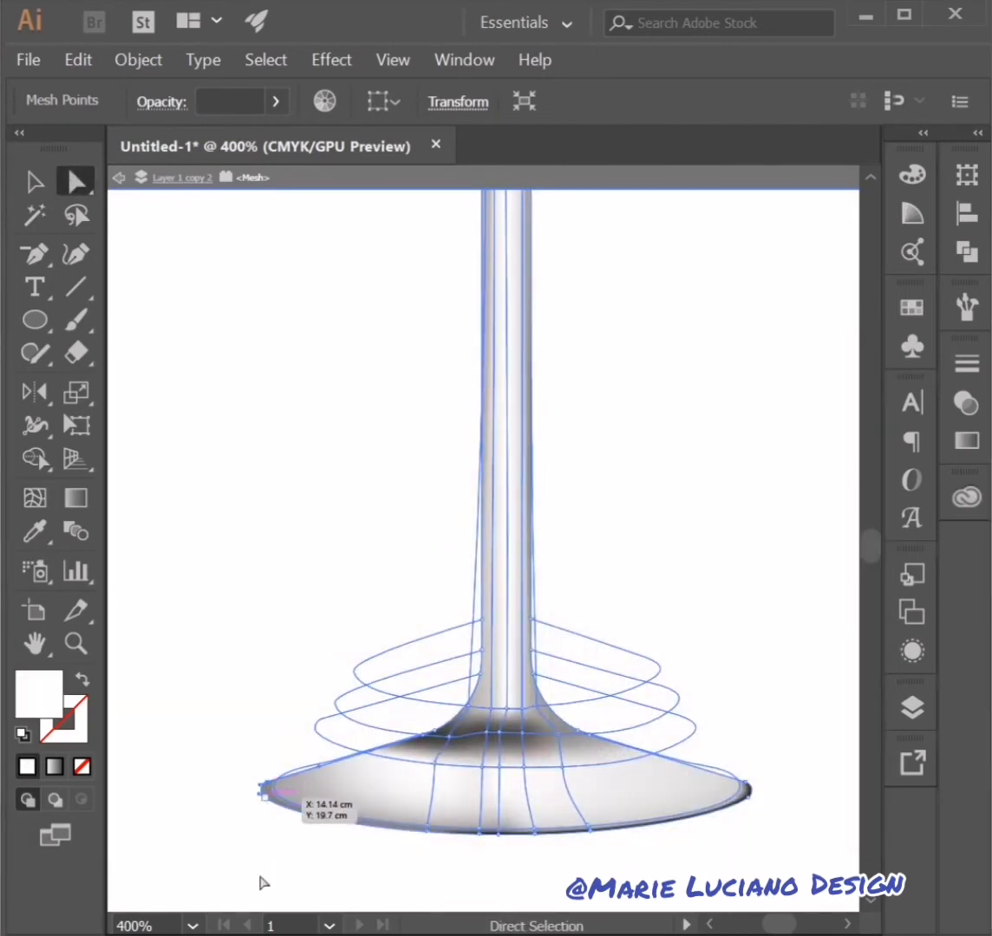
Add another curved mesh line slightly above the base's dark rim and set its points to white
key(u)
click(500, 822)
key(a)
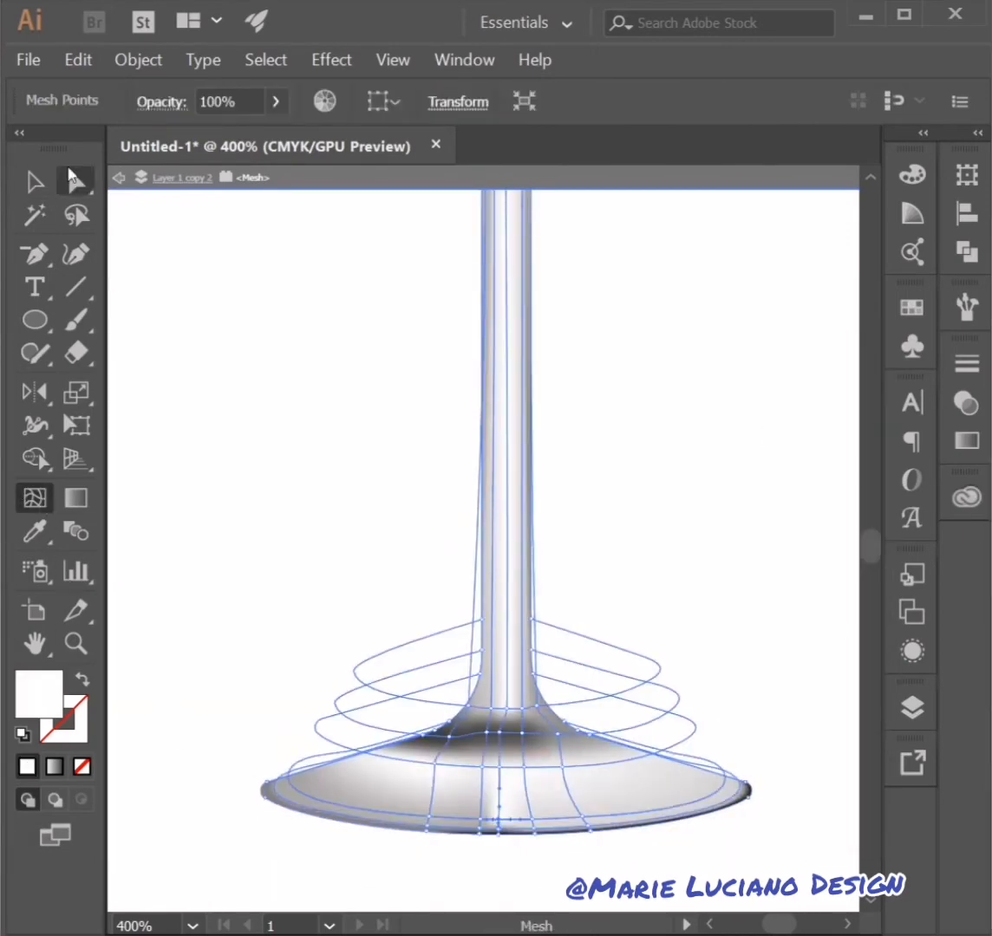
click(429, 818)
double_click(39, 694)
click(146, 417)
click(766, 424)
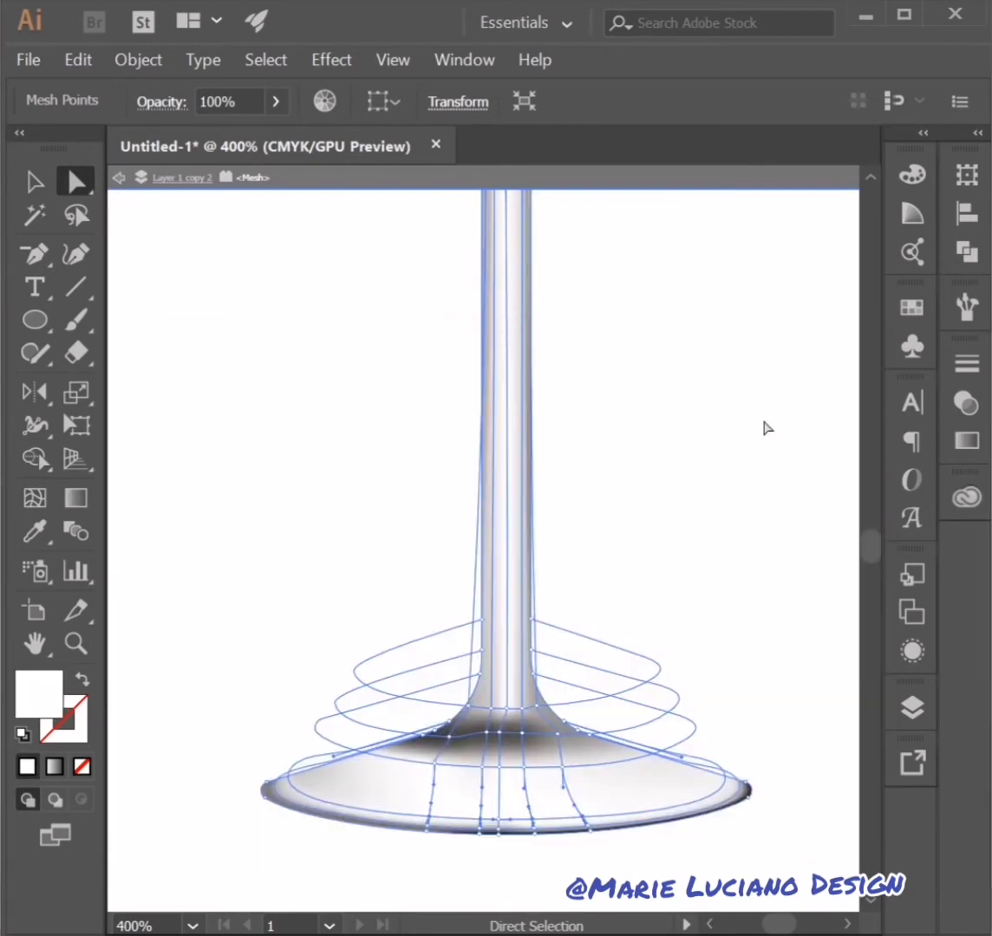
click(347, 876)
Lighten the black mesh points on the line just inside the base's bottom edge to mid grey
click(426, 829)
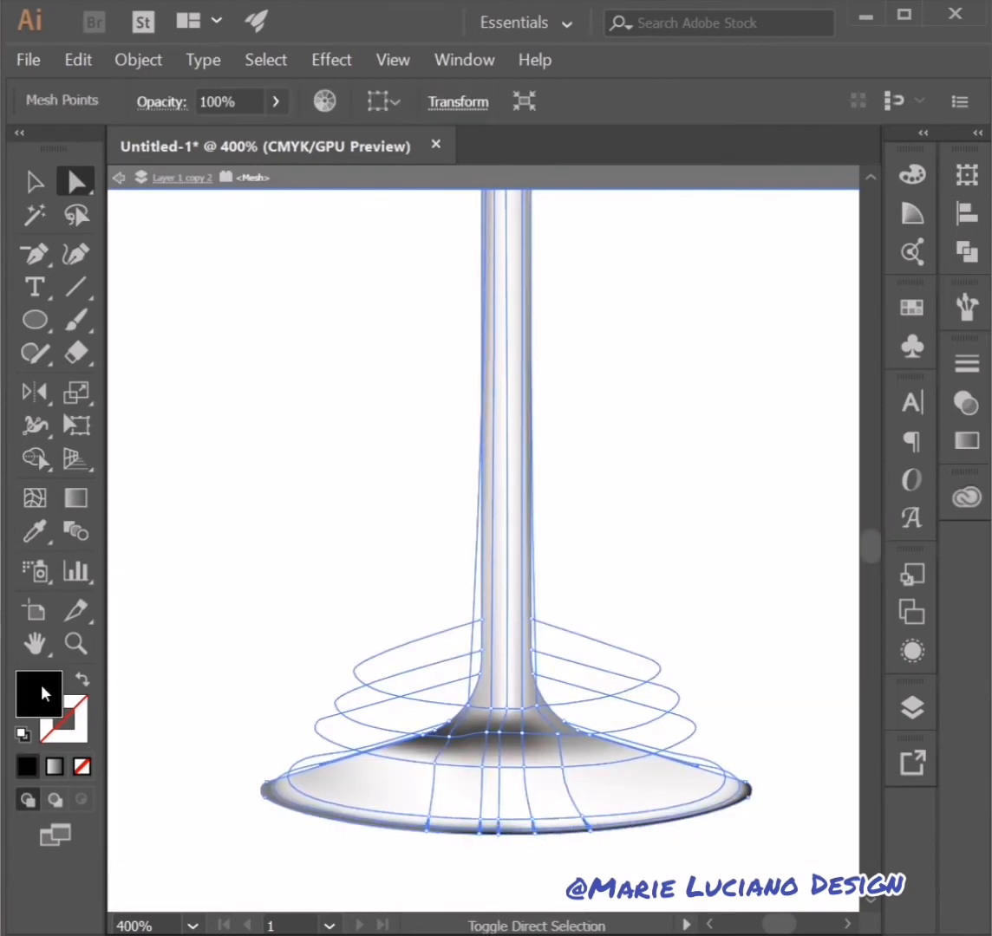
double_click(41, 694)
click(793, 420)
click(765, 346)
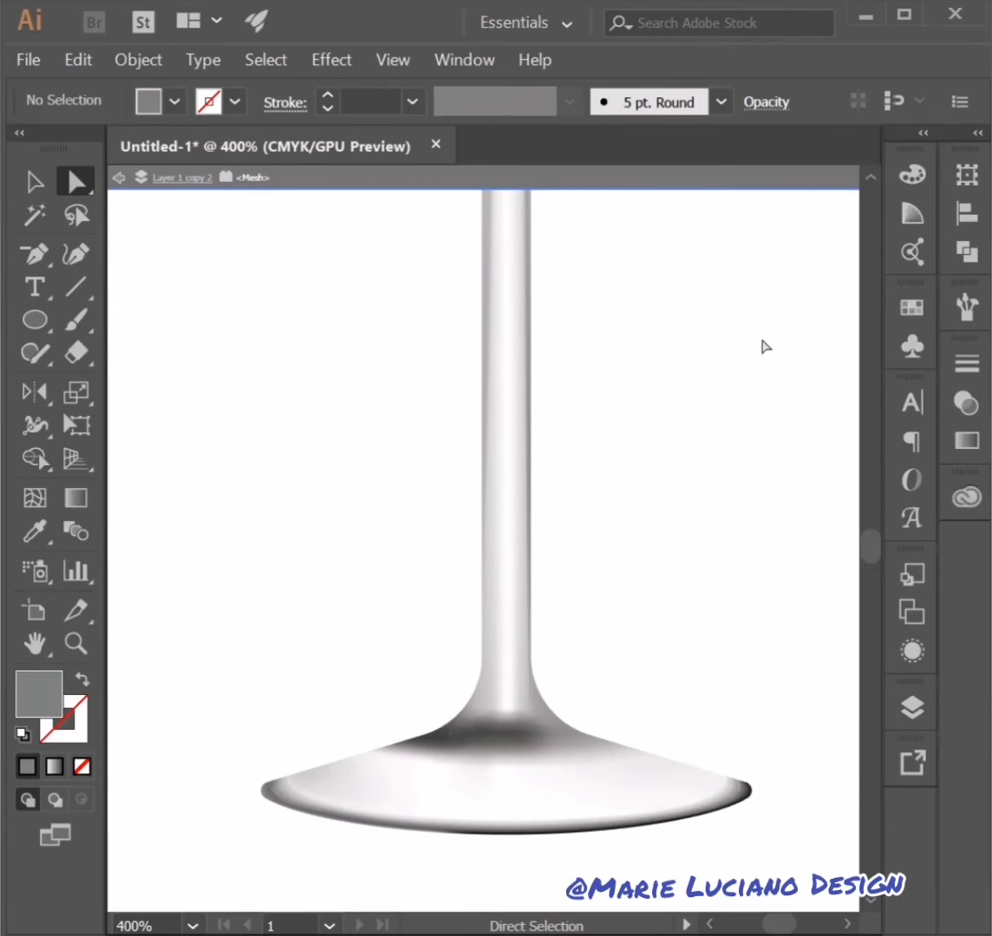
Set the mesh point on the right of the base's upper surface to mid grey
click(563, 775)
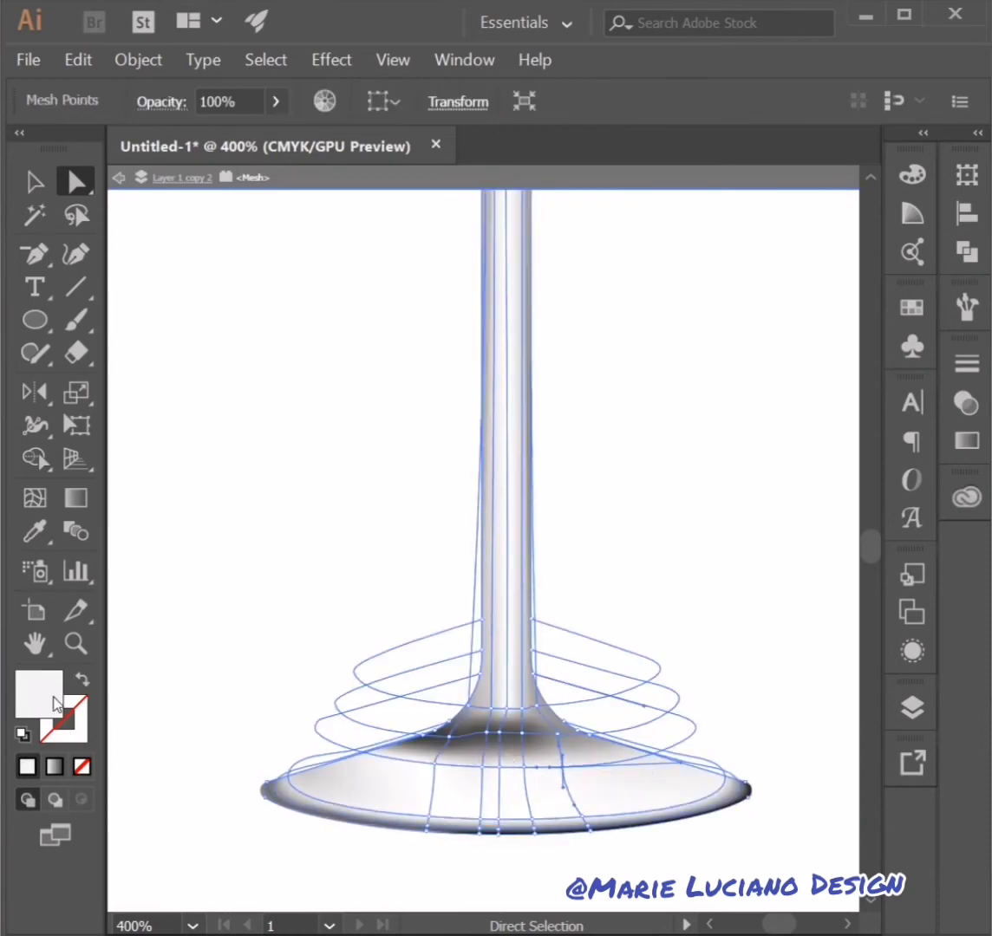
double_click(56, 704)
click(751, 435)
click(636, 860)
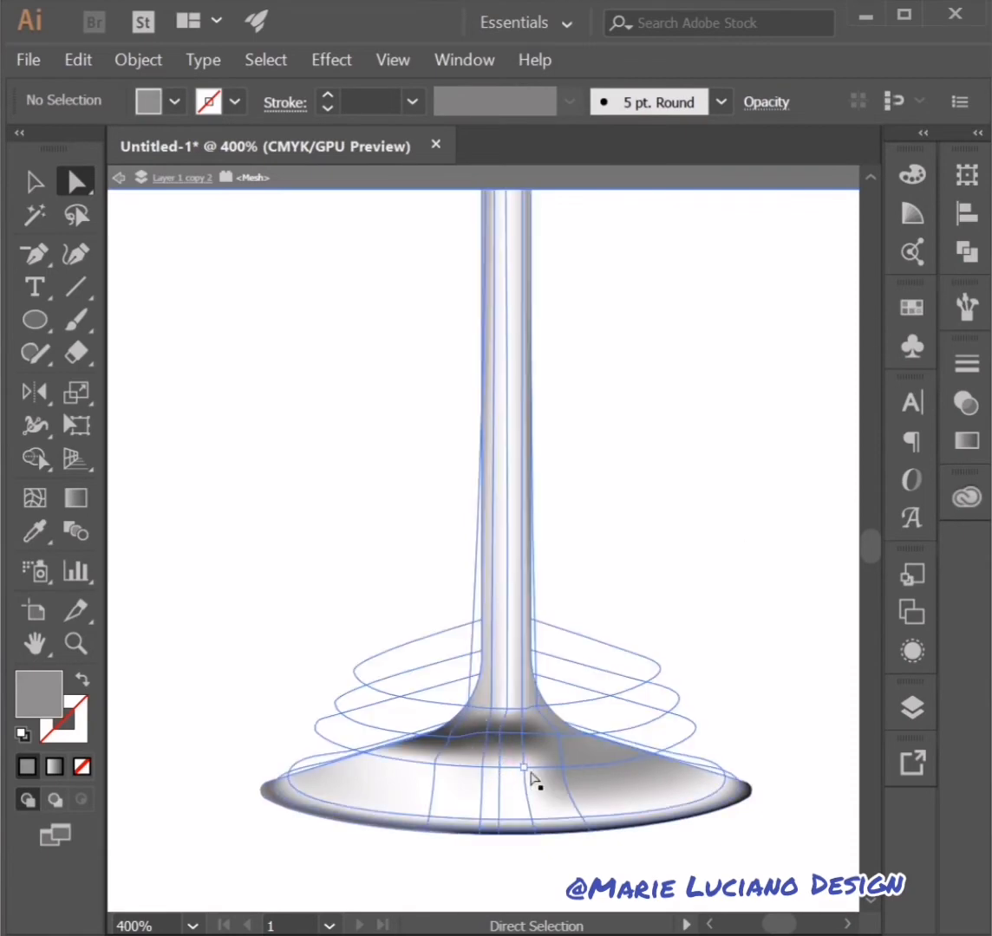
Lighten the black mesh shading at the left of the neck's shadow, using dddddd and a darker grey
click(496, 768)
click(449, 737)
double_click(39, 694)
click(146, 461)
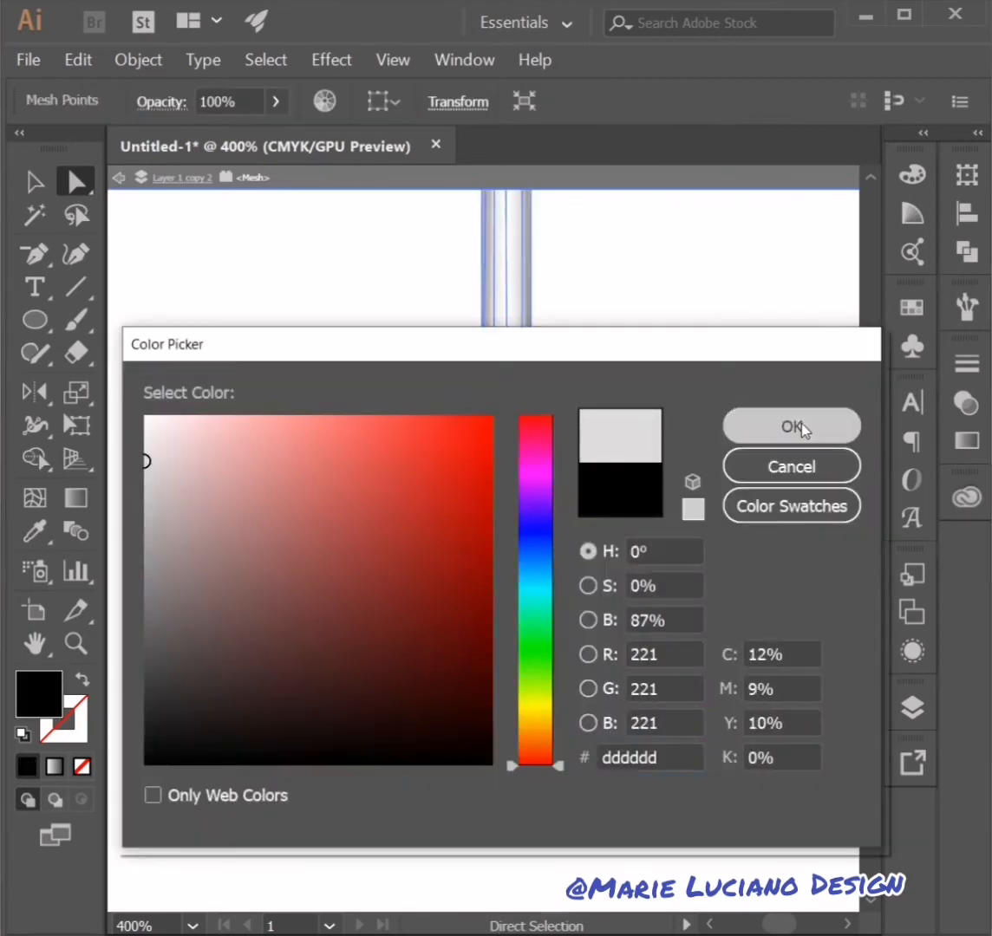
click(802, 427)
double_click(39, 694)
click(142, 527)
click(753, 431)
click(746, 435)
Set the white mesh point on the left of the base's upper surface to very light grey
click(435, 763)
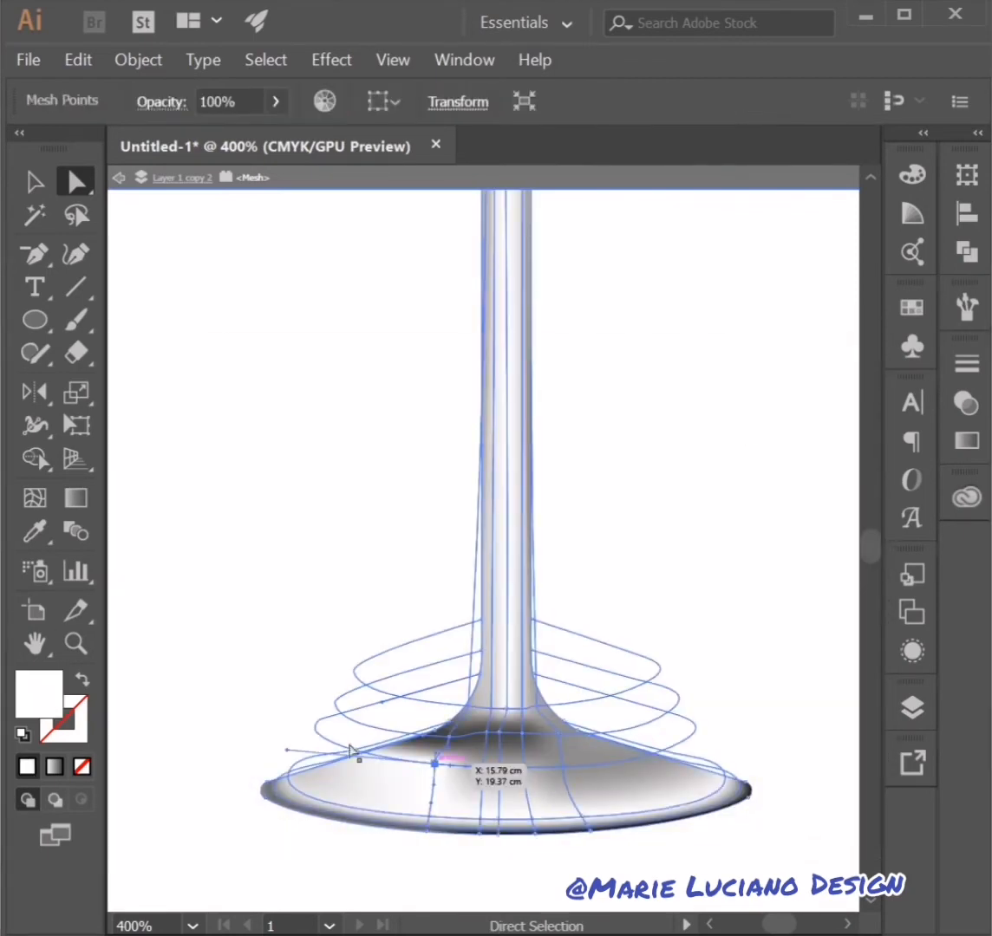
double_click(39, 694)
click(146, 444)
click(785, 436)
click(788, 444)
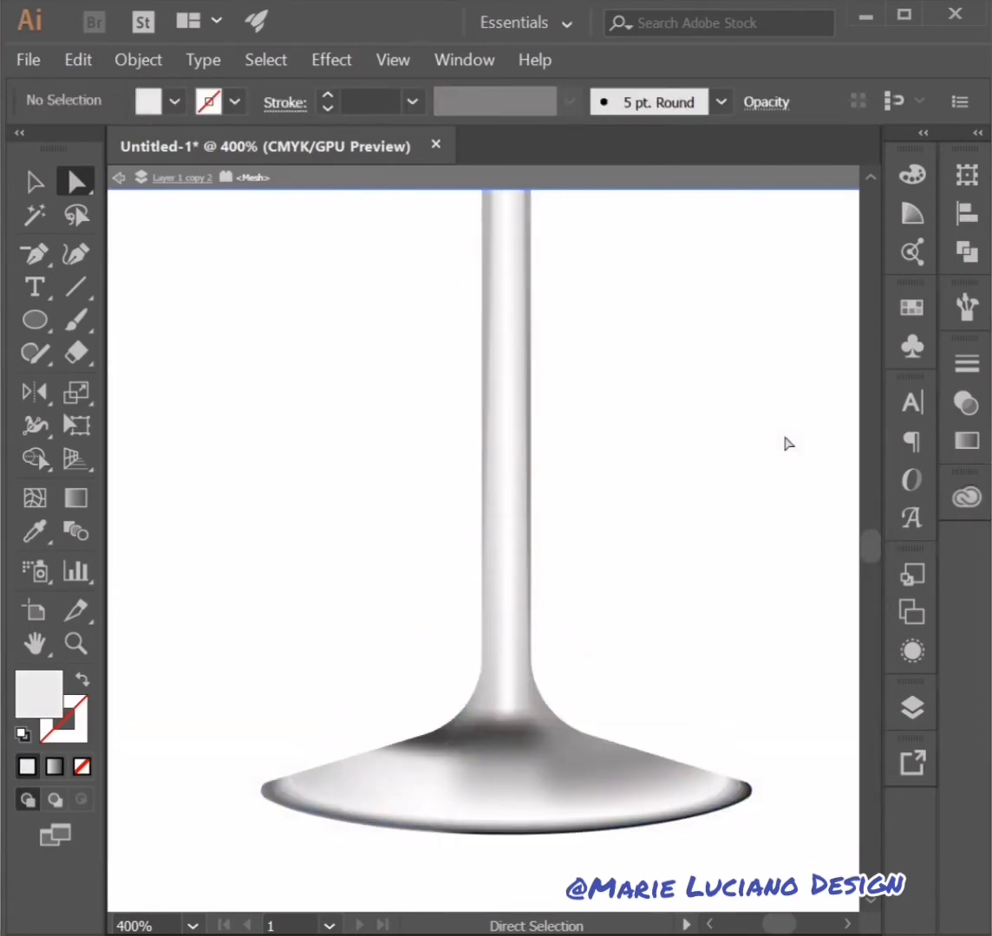
Set the mesh points at the right and right of centre in the neck's shadow to black
click(559, 738)
double_click(39, 694)
click(146, 763)
click(830, 435)
click(831, 437)
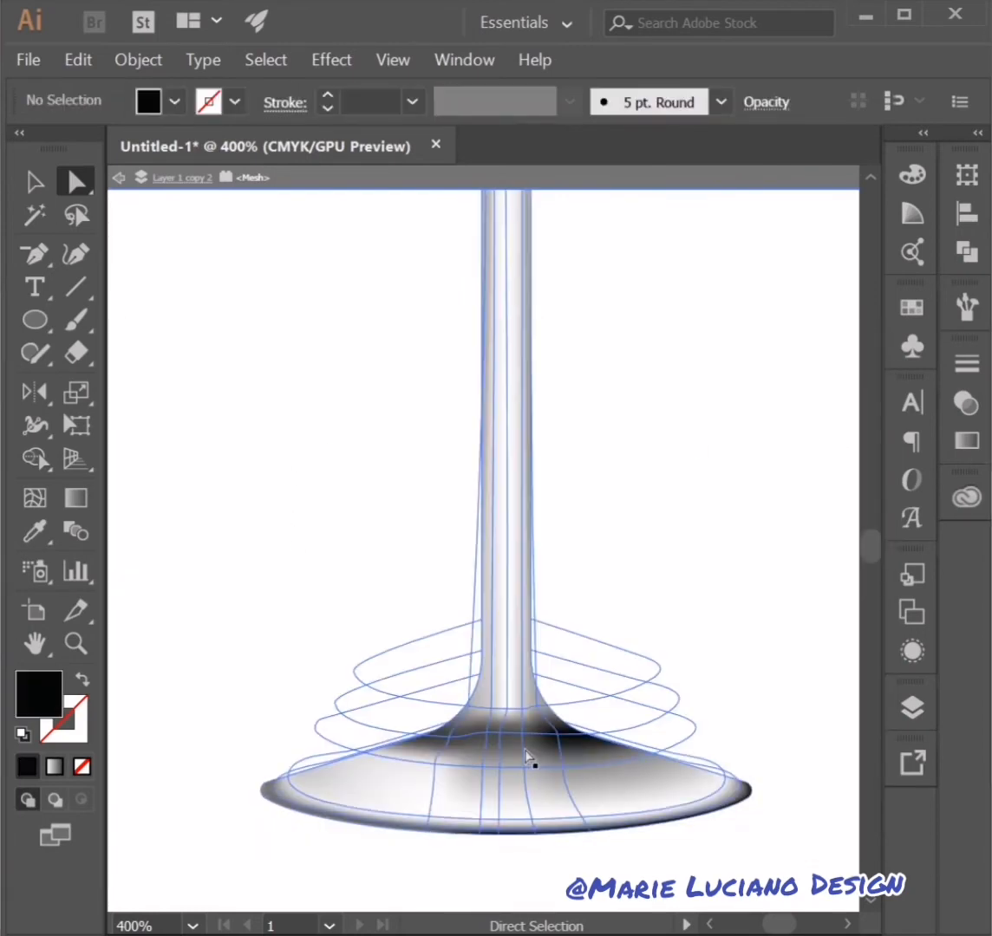
click(518, 745)
double_click(39, 694)
click(759, 424)
click(799, 406)
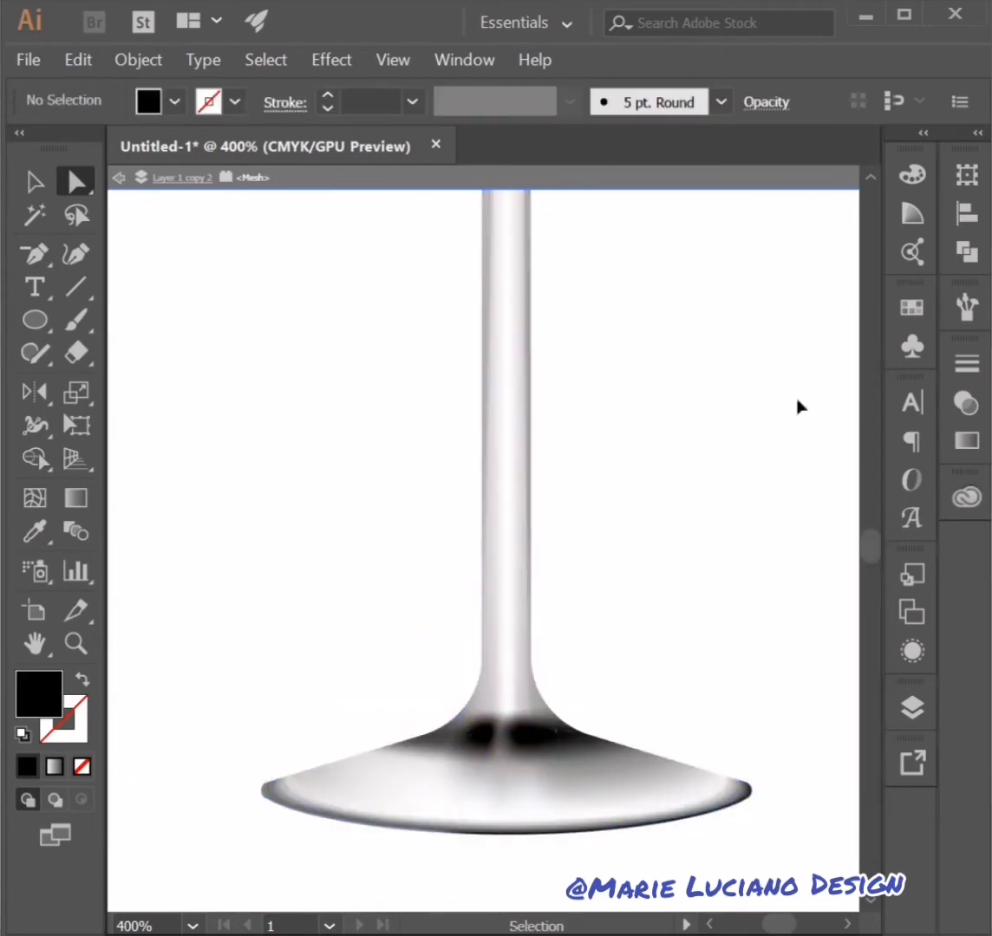
Set the mesh point right of centre at the top of the stem, just below the bowl, to light grey
click(193, 926)
click(226, 531)
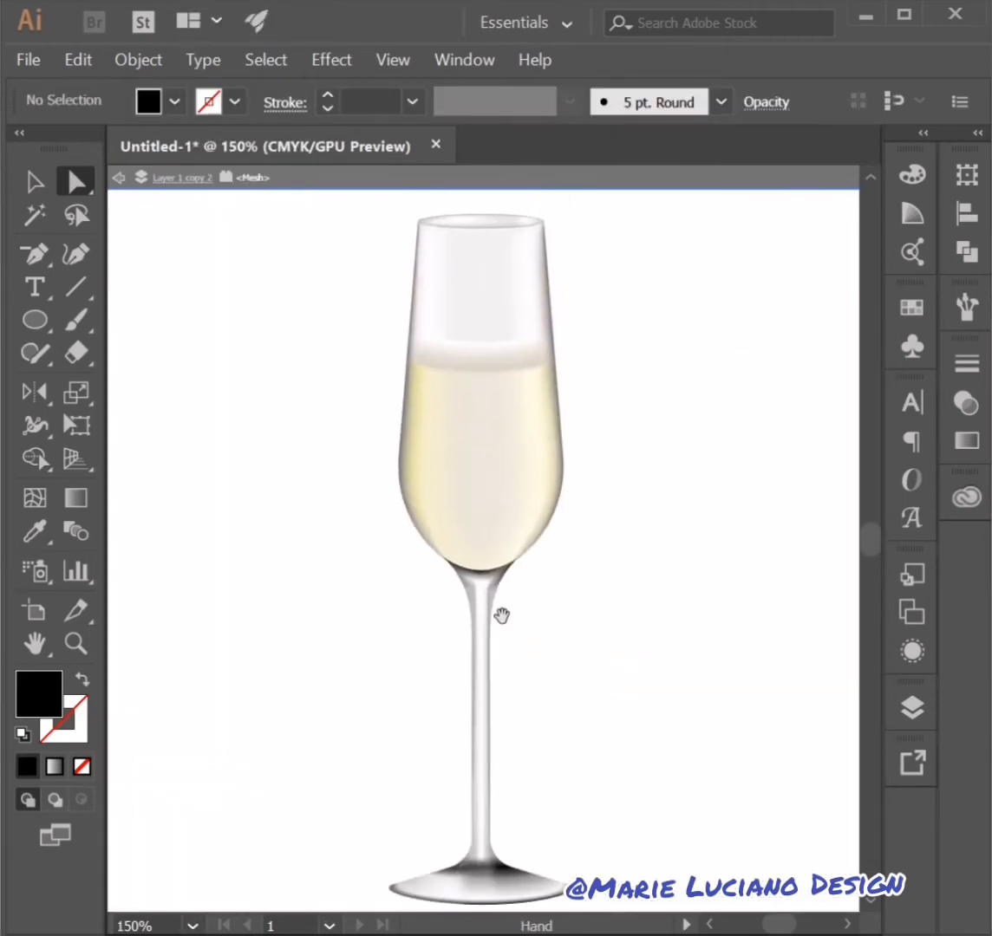
click(193, 926)
click(223, 468)
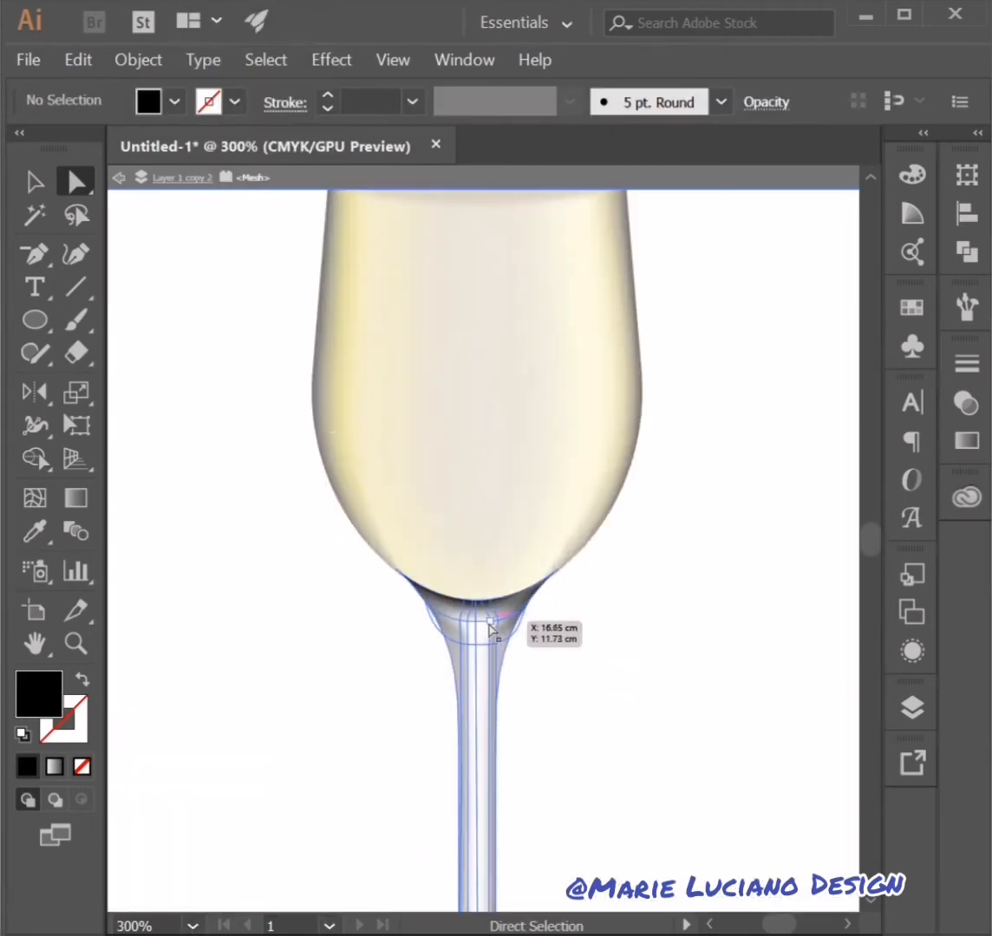
click(492, 633)
double_click(40, 695)
click(144, 499)
click(791, 425)
click(694, 537)
click(466, 644)
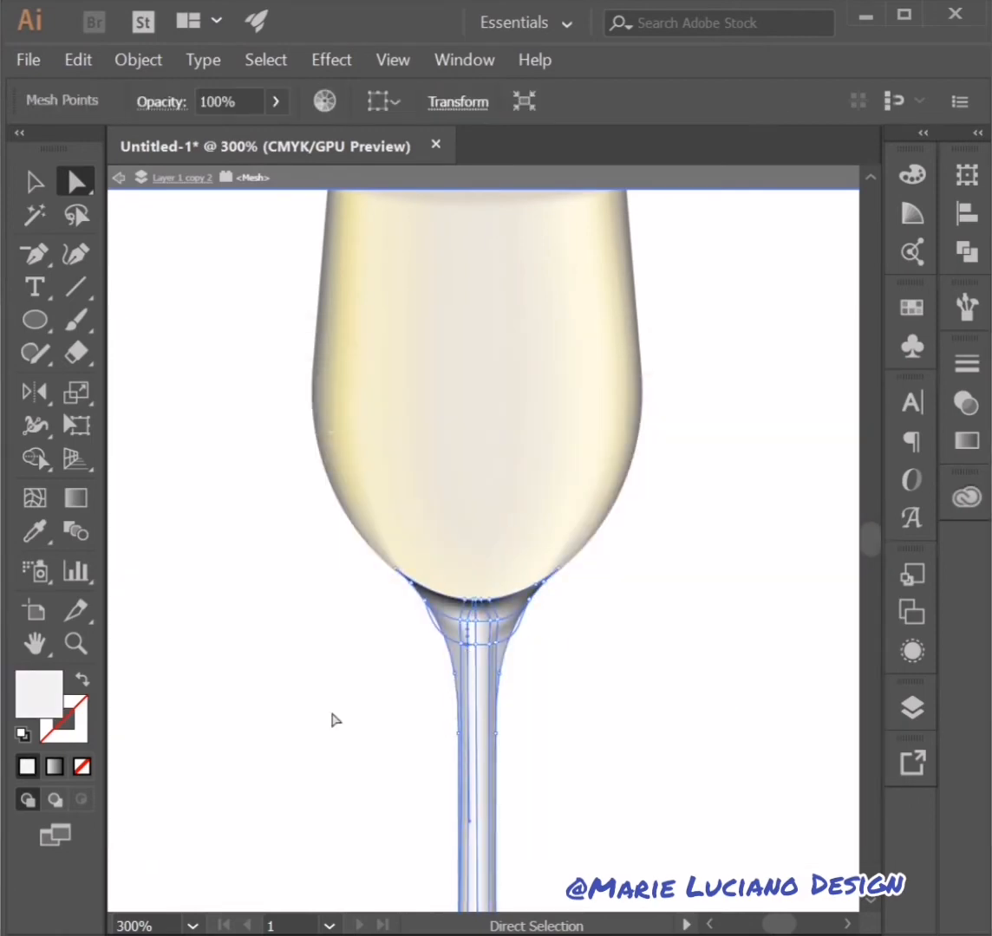
click(757, 768)
Lighten the light grey mesh point right of centre below the bowl to near-white
click(490, 633)
double_click(39, 694)
click(151, 460)
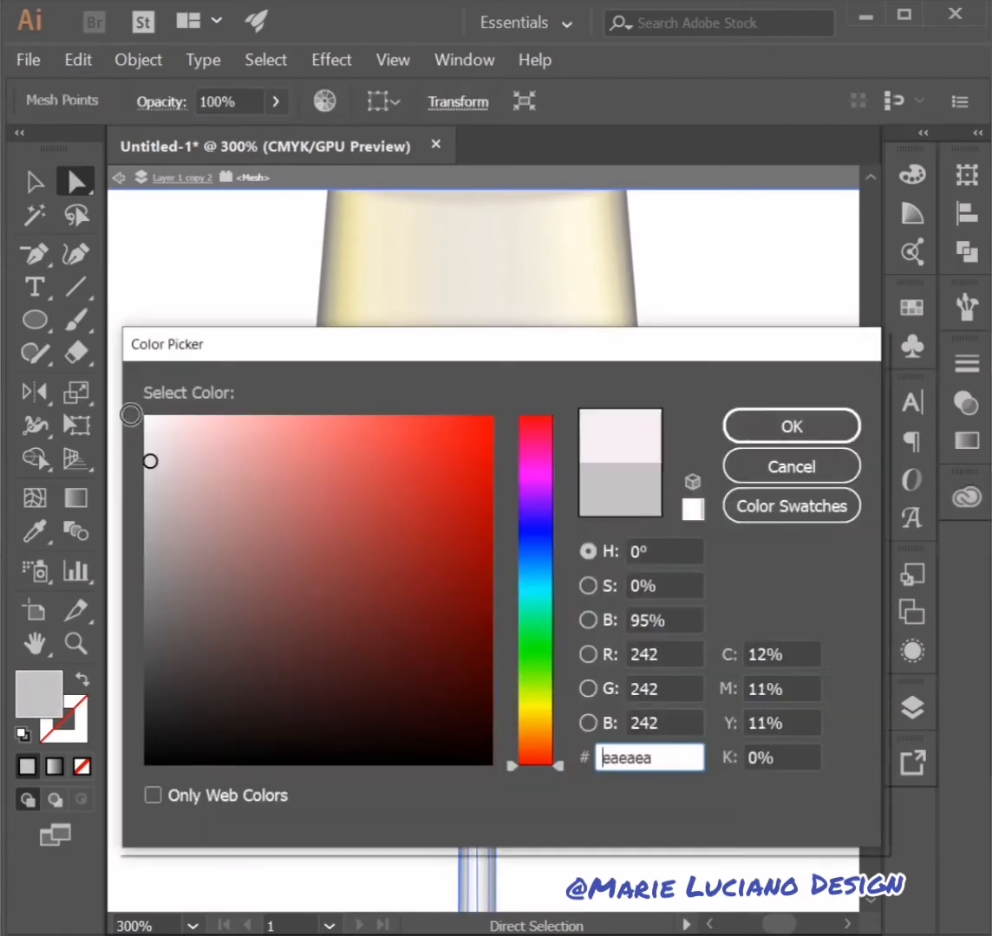
click(823, 424)
click(716, 703)
Set the mesh point near the right edge of the stem's flared top to mid grey
click(504, 658)
double_click(39, 694)
click(146, 675)
click(761, 424)
click(717, 720)
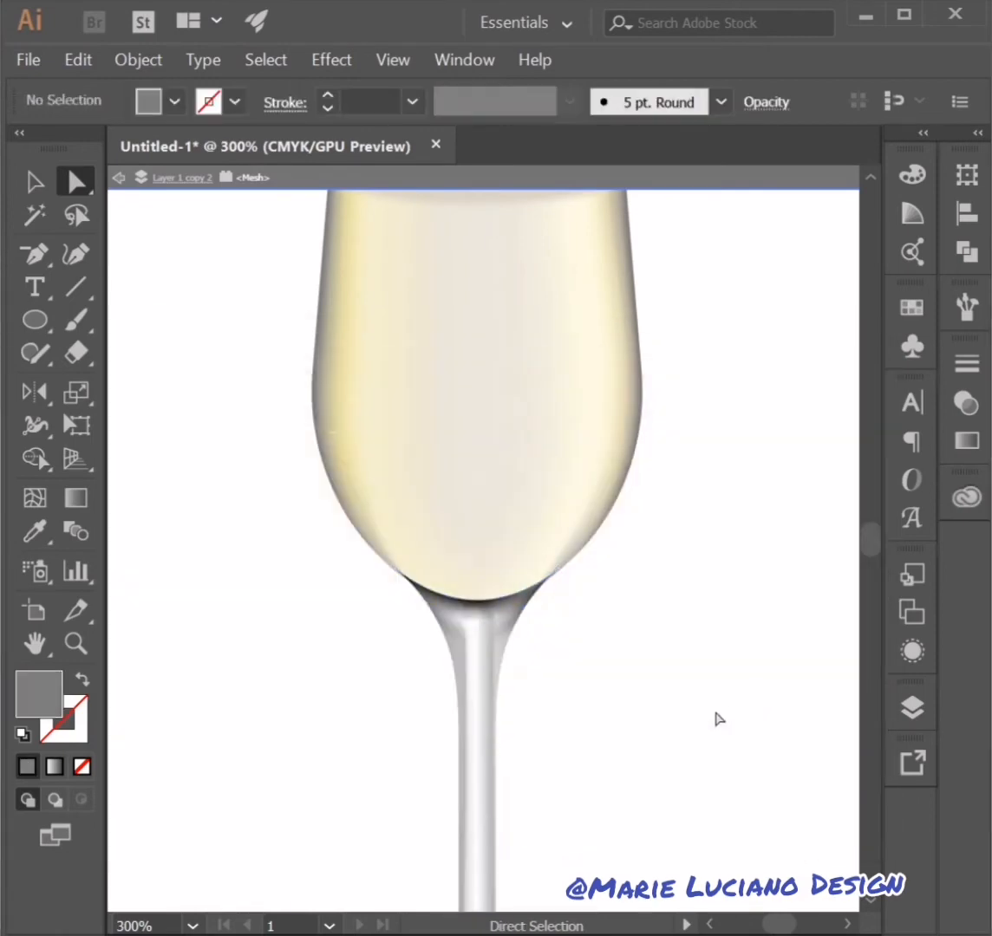
Set the mesh point right of centre in the upper stem to a lighter grey
click(483, 690)
double_click(39, 695)
click(144, 543)
click(791, 425)
click(788, 518)
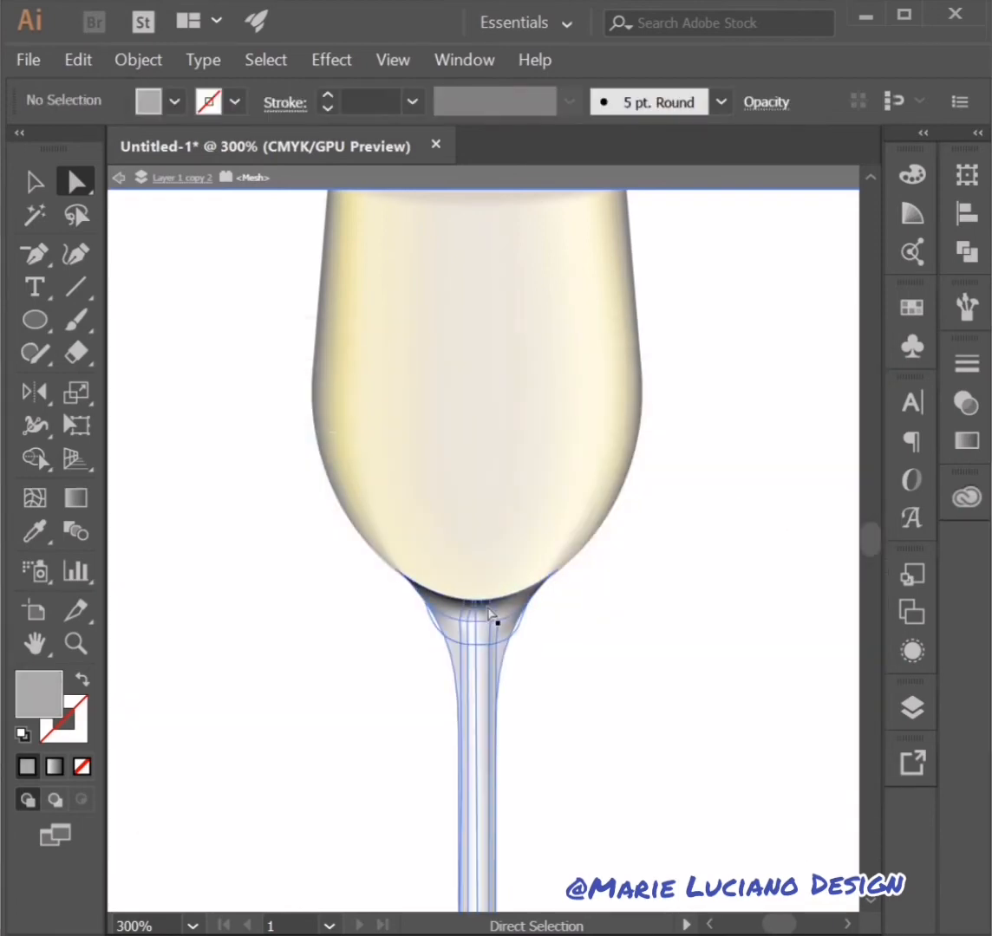
Lower the opacity of the mesh points along the stem's top edge beneath the bowl, and leave isolation mode
click(467, 601)
click(34, 182)
click(208, 338)
click(76, 182)
drag(349, 521, 655, 606)
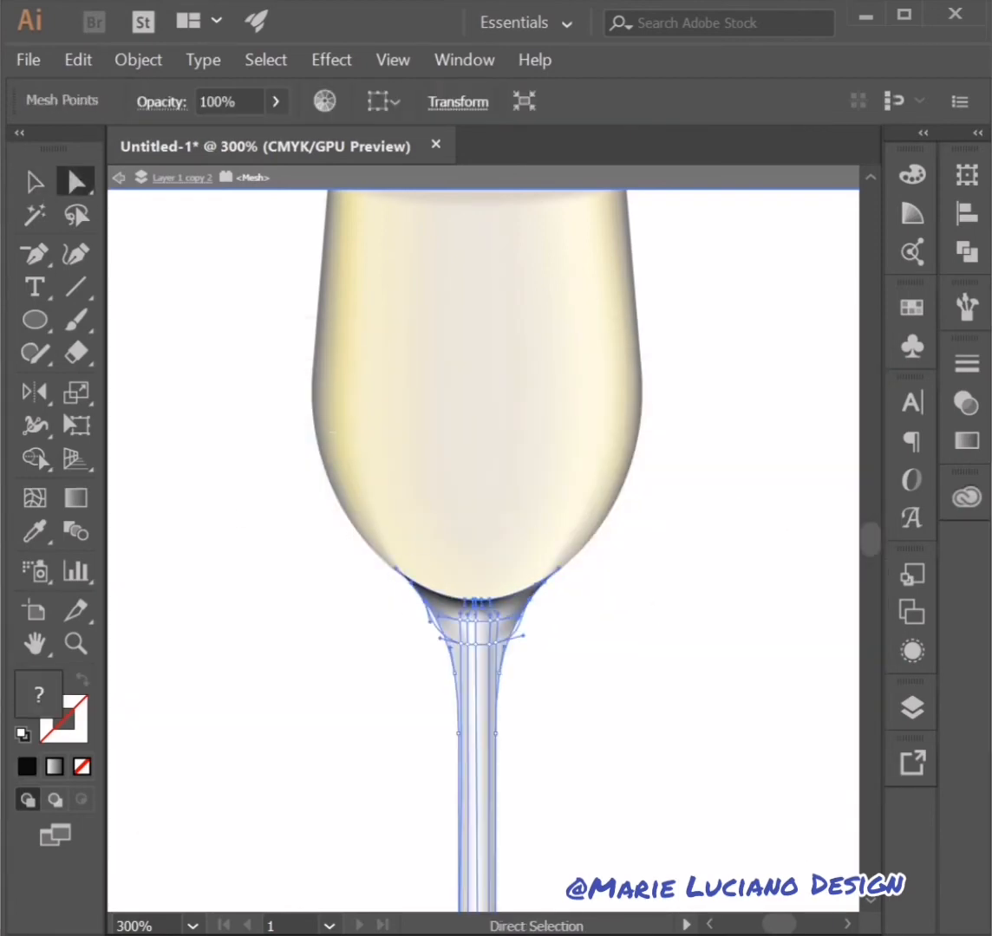
click(966, 403)
click(900, 393)
drag(899, 426, 864, 426)
double_click(807, 314)
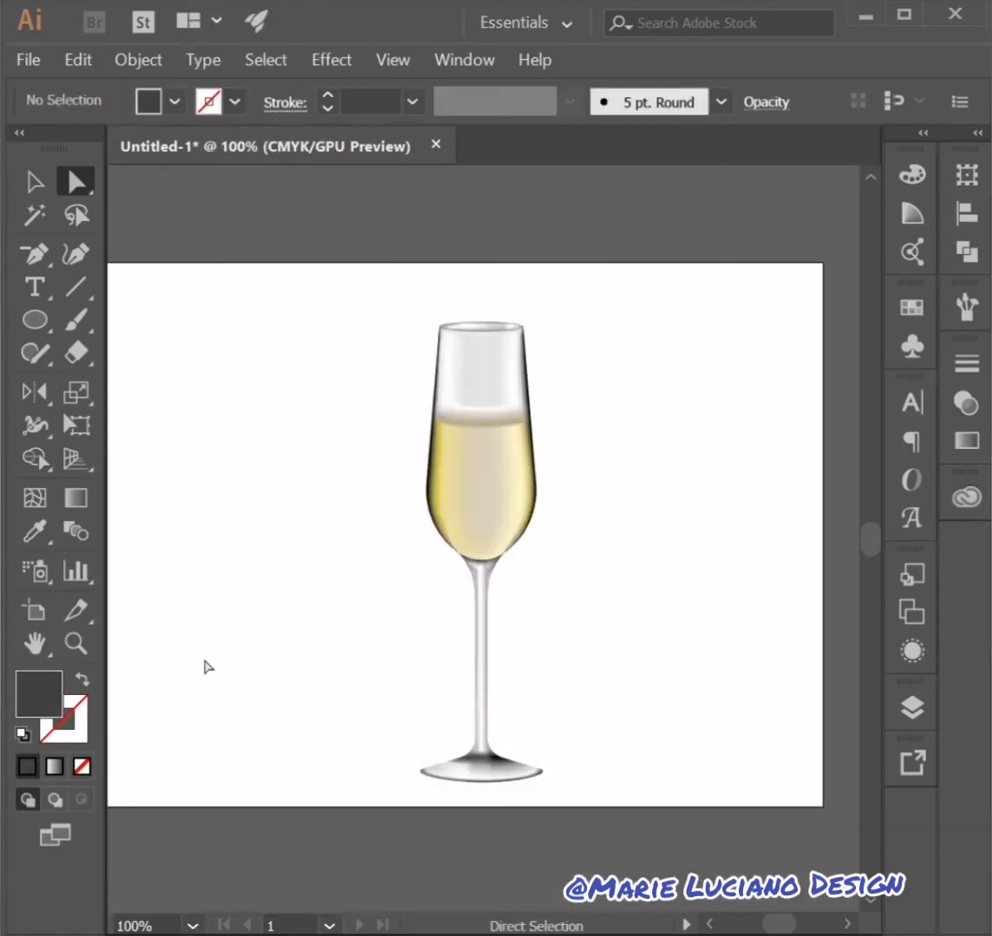
Isolate the bowl's mesh and lighten the black mesh points along its right edge to dark grey
click(34, 182)
click(460, 492)
click(636, 549)
double_click(468, 494)
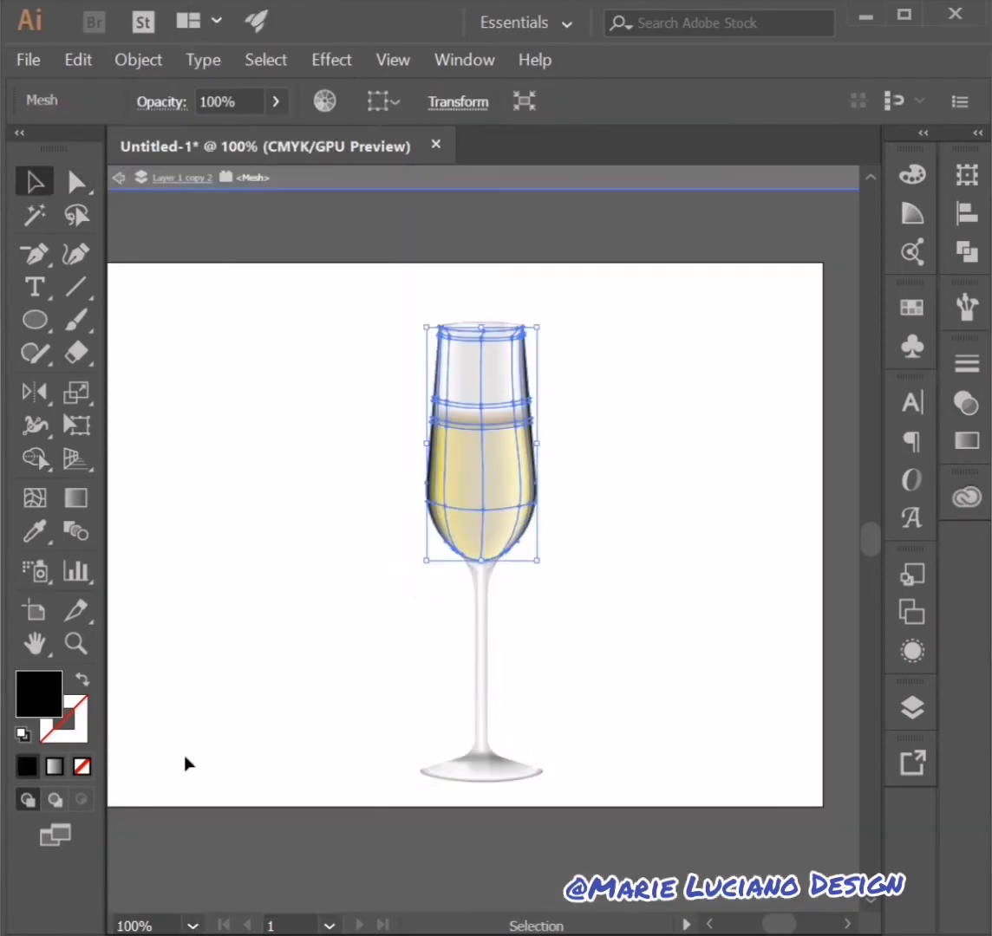
click(192, 925)
click(239, 486)
click(77, 183)
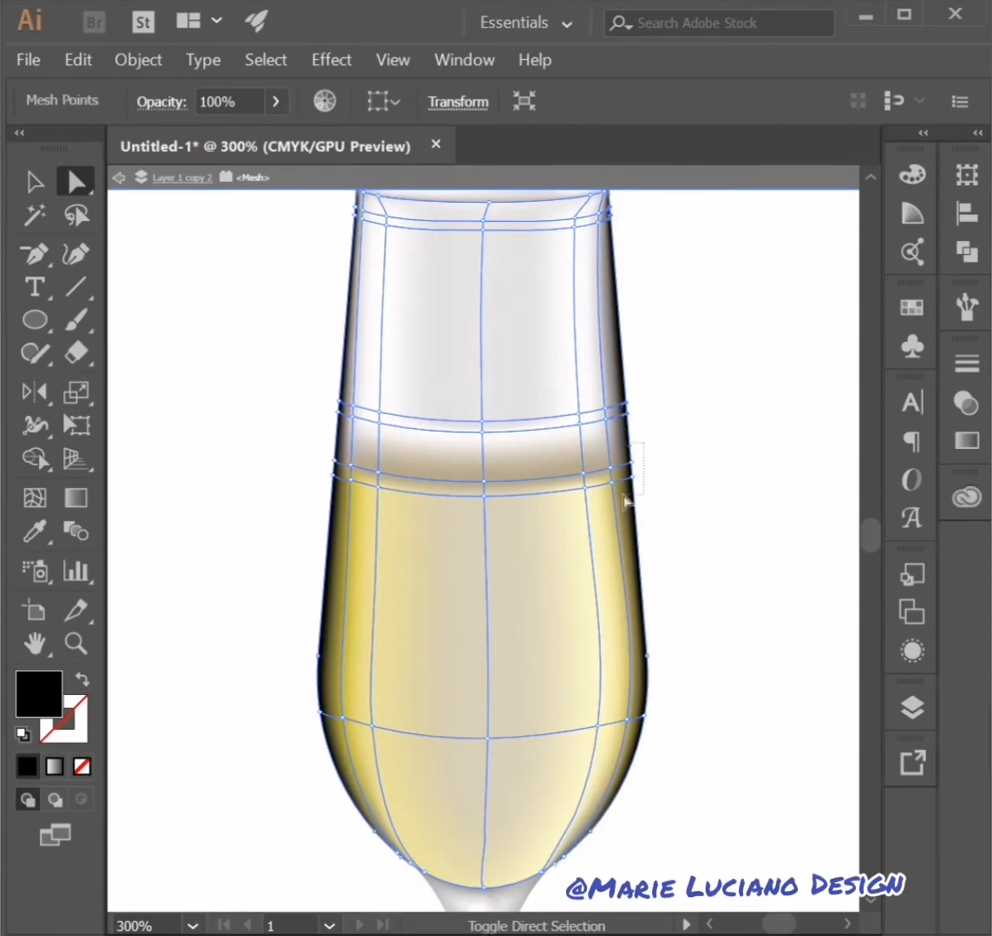
double_click(41, 695)
drag(149, 618, 139, 656)
click(754, 428)
click(730, 408)
Lighten the black mesh points along the bowl's left edge to dark grey and leave isolation mode
drag(337, 201, 359, 237)
drag(313, 391, 344, 434)
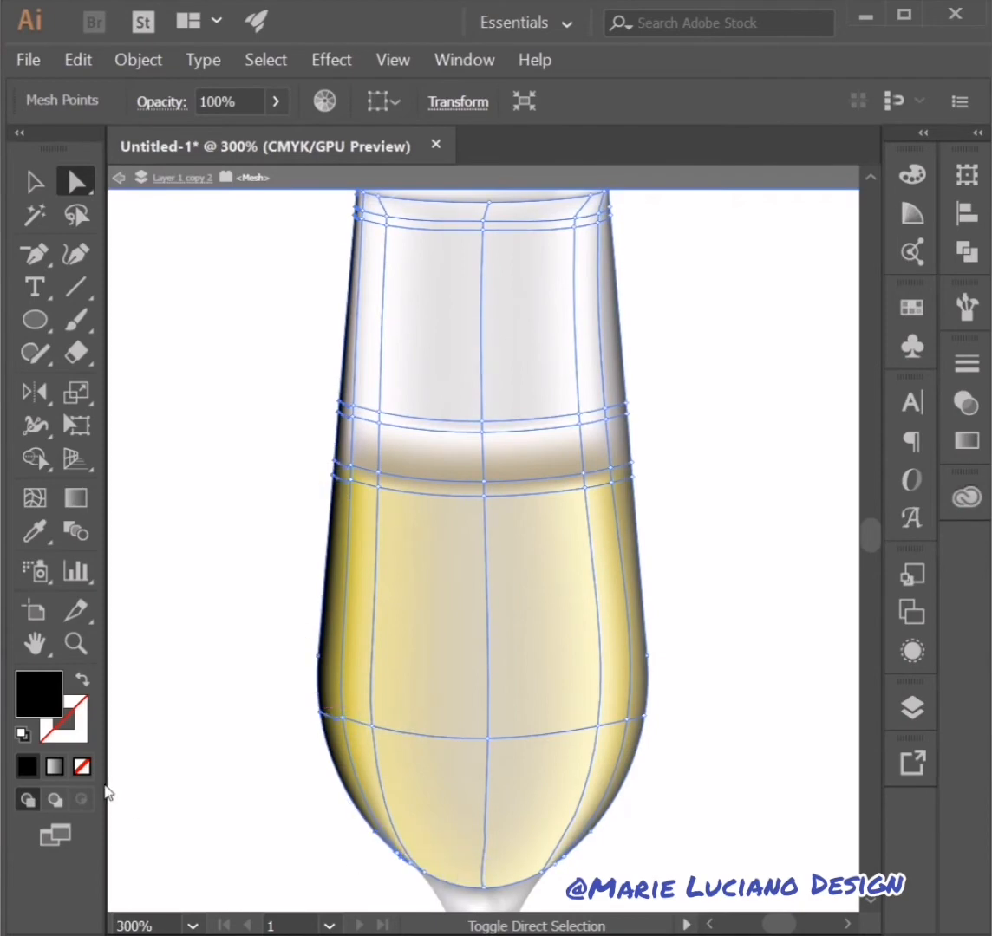
double_click(40, 695)
mouse_move(150, 663)
mouse_down()
mouse_move(137, 669)
mouse_move(138, 656)
mouse_up()
click(791, 426)
double_click(776, 447)
click(193, 926)
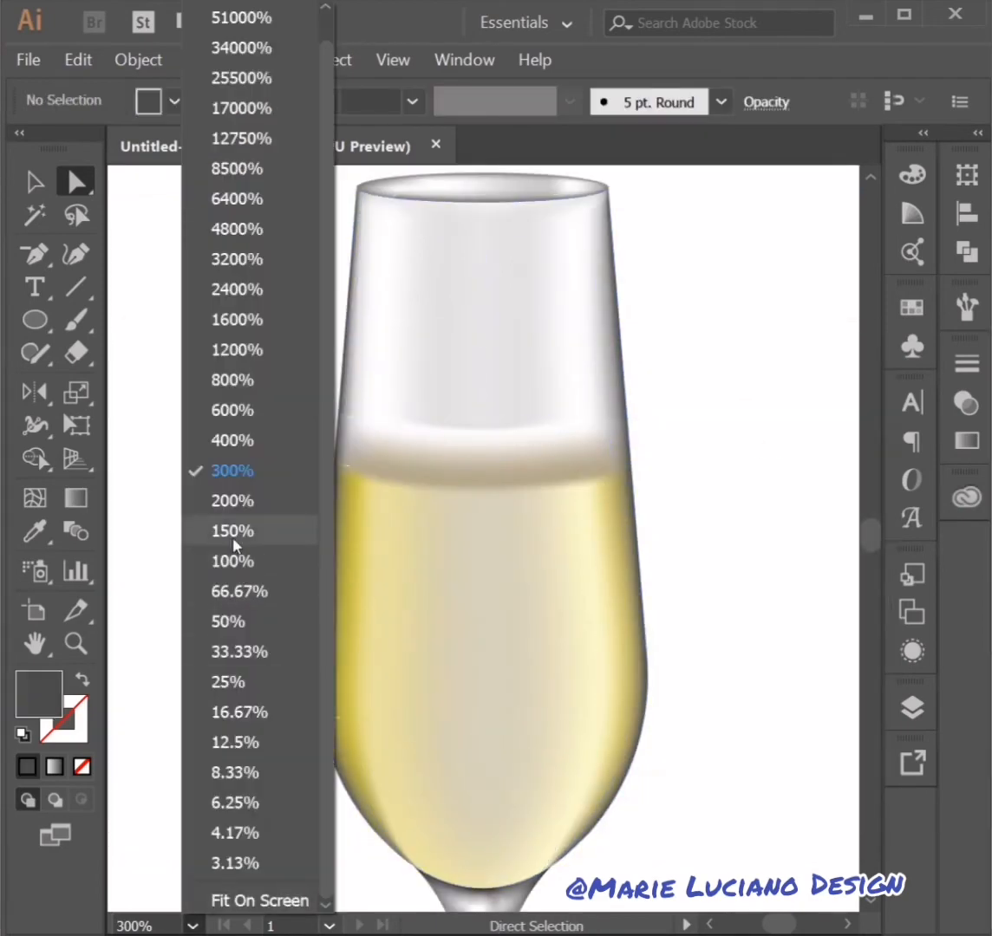
Draw a narrow closed highlight strip with the Pen tool, curving from the rim down the left side of the bowl
click(232, 531)
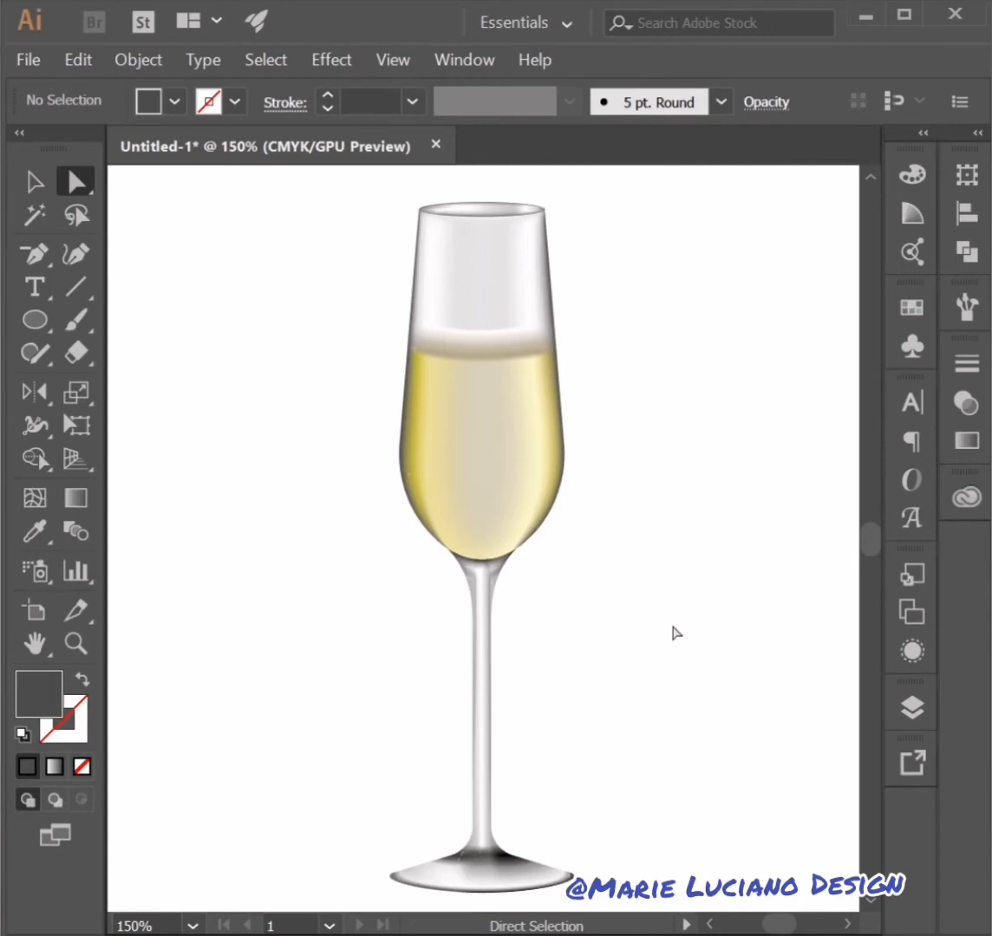
drag(36, 254, 130, 255)
click(435, 206)
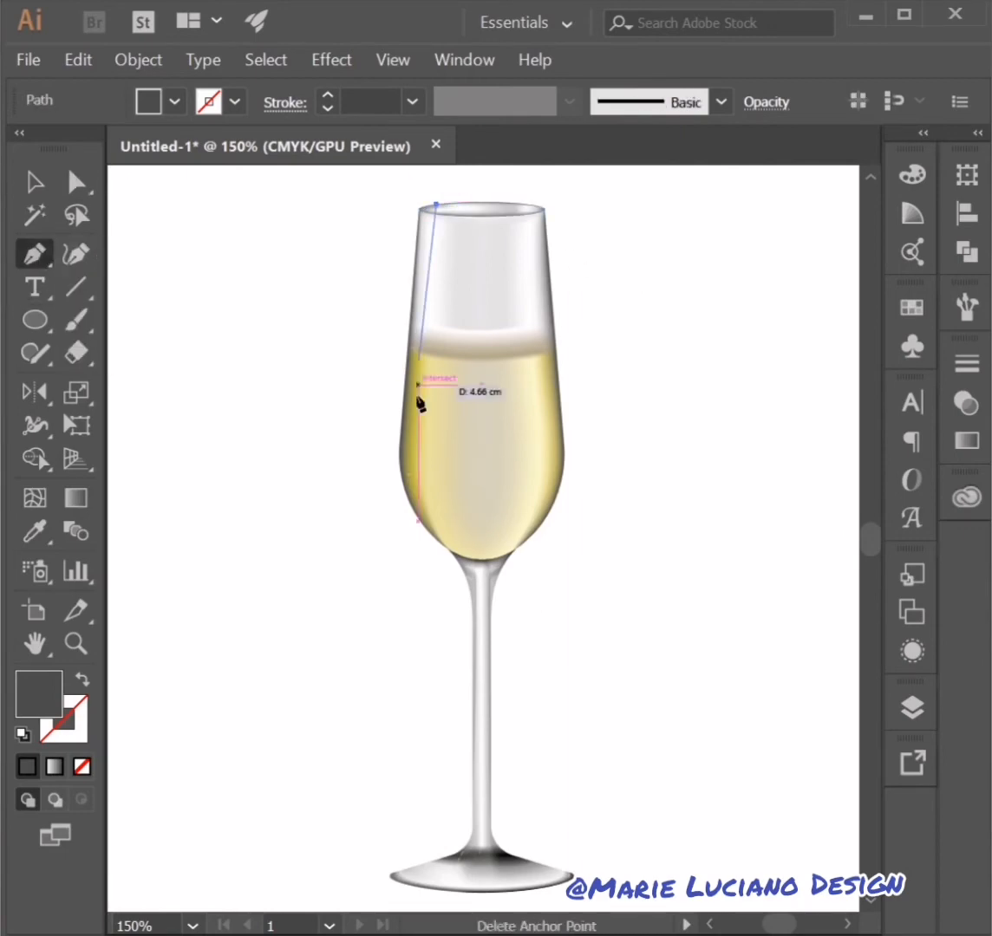
click(419, 467)
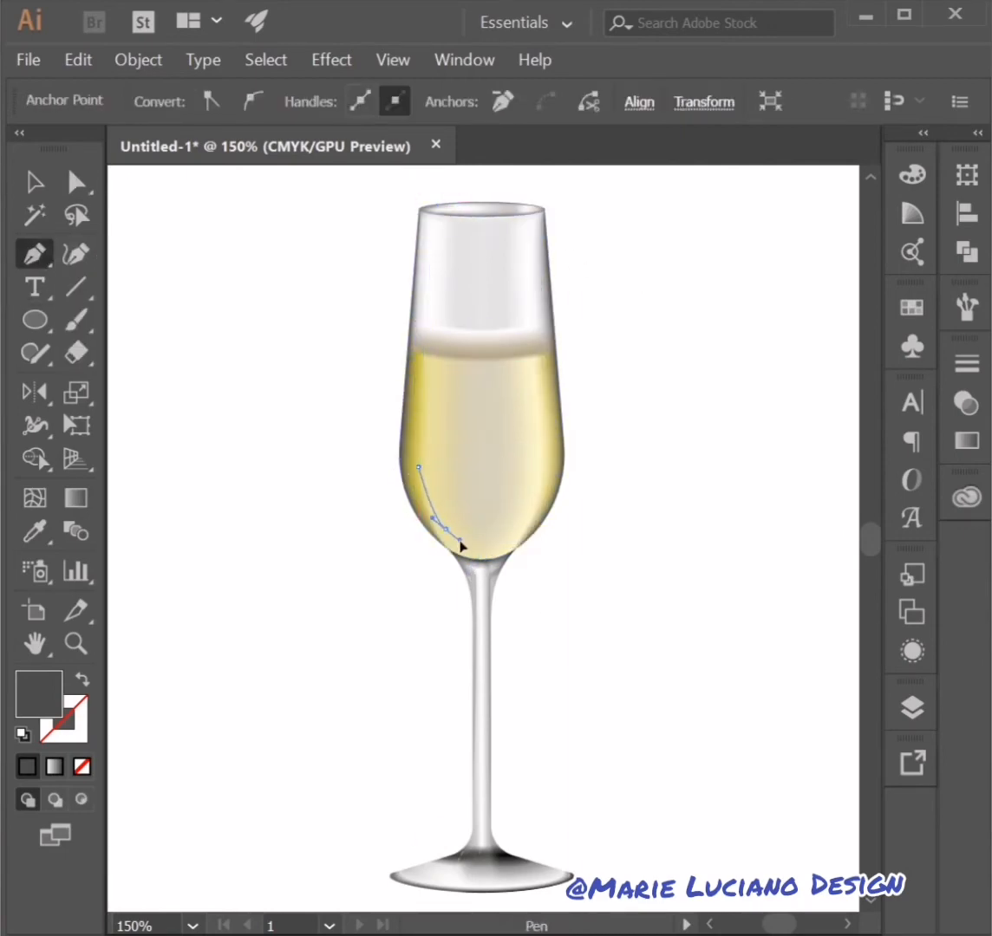
drag(460, 544, 471, 548)
click(439, 423)
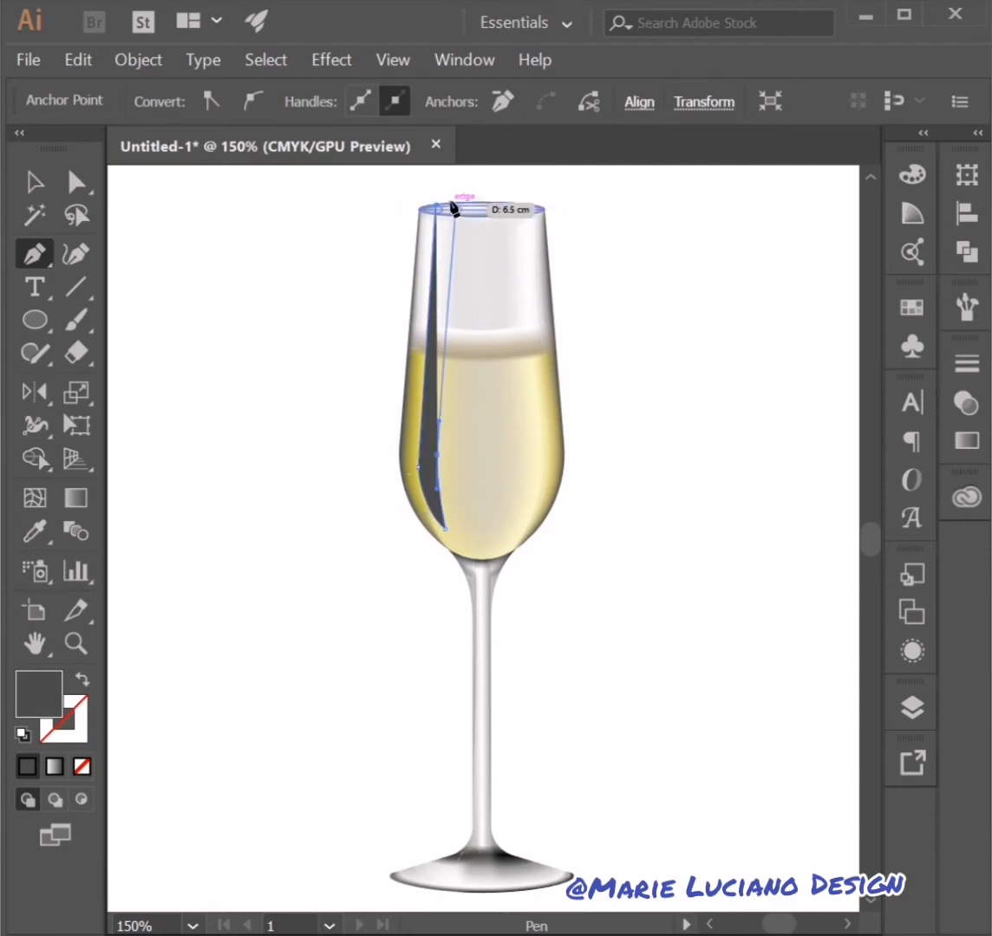
click(436, 205)
Fill the left highlight strip with white and remove its stroke
click(35, 181)
click(286, 260)
click(432, 340)
click(23, 735)
click(64, 732)
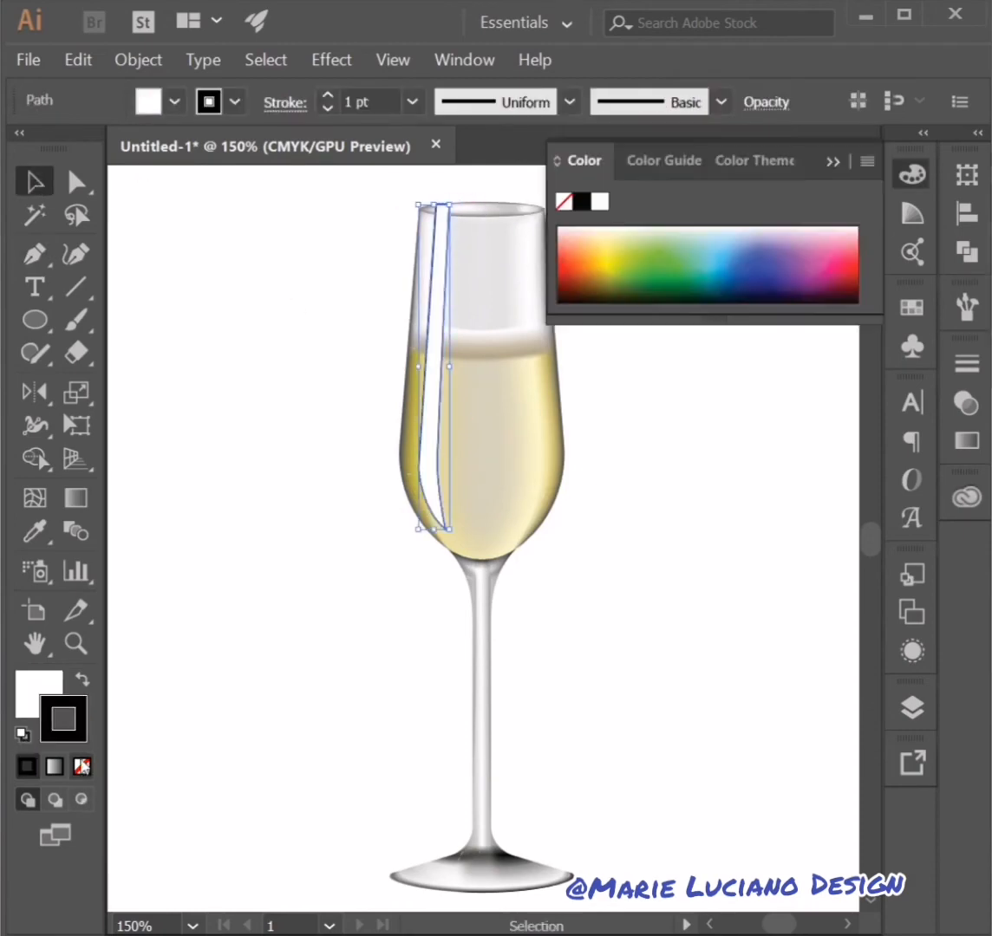
click(81, 767)
click(720, 320)
Set the left highlight strip's blend mode to Soft Light after trying Screen and Overlay
click(432, 407)
click(967, 403)
click(696, 393)
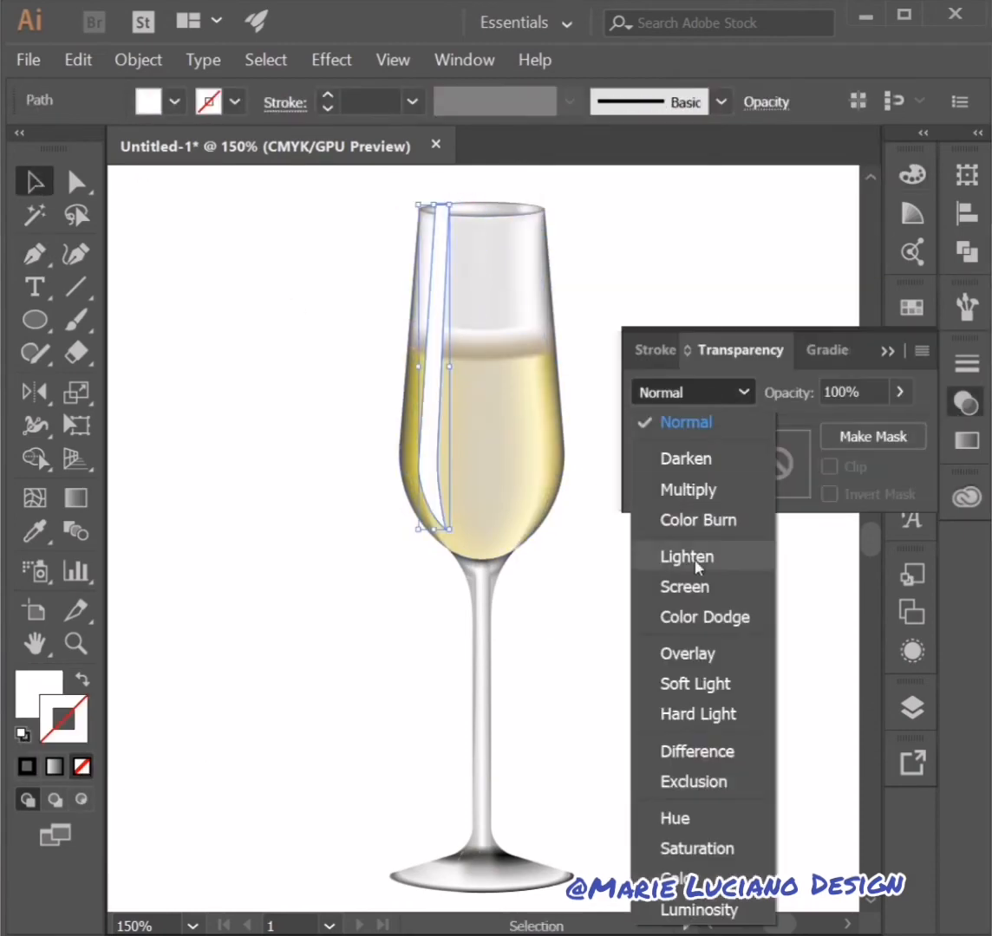
click(689, 587)
click(699, 393)
click(704, 653)
click(698, 392)
click(682, 684)
click(717, 230)
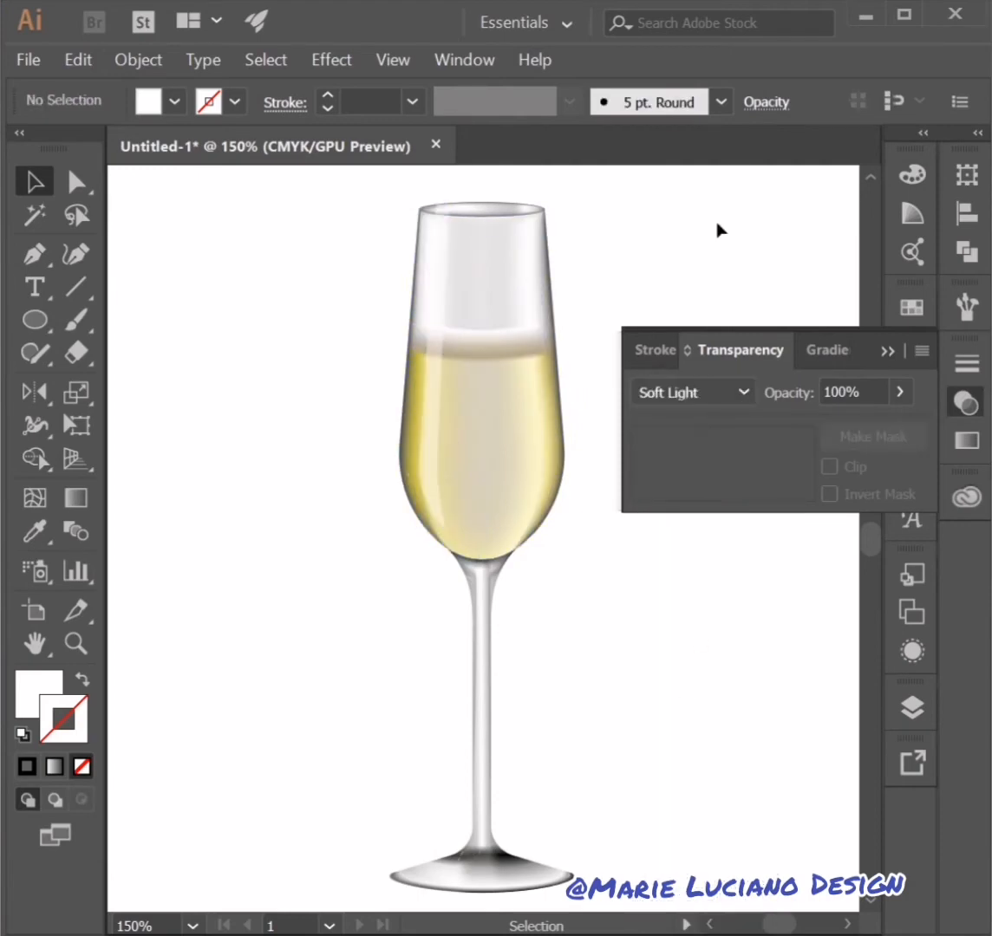
click(886, 352)
Mirror a copy of the highlight strip, place it along the bowl's right edge and fit its upper outer anchor point to the rim
click(433, 407)
double_click(34, 392)
click(404, 661)
click(35, 181)
drag(437, 440, 550, 450)
click(544, 399)
key(a)
click(538, 207)
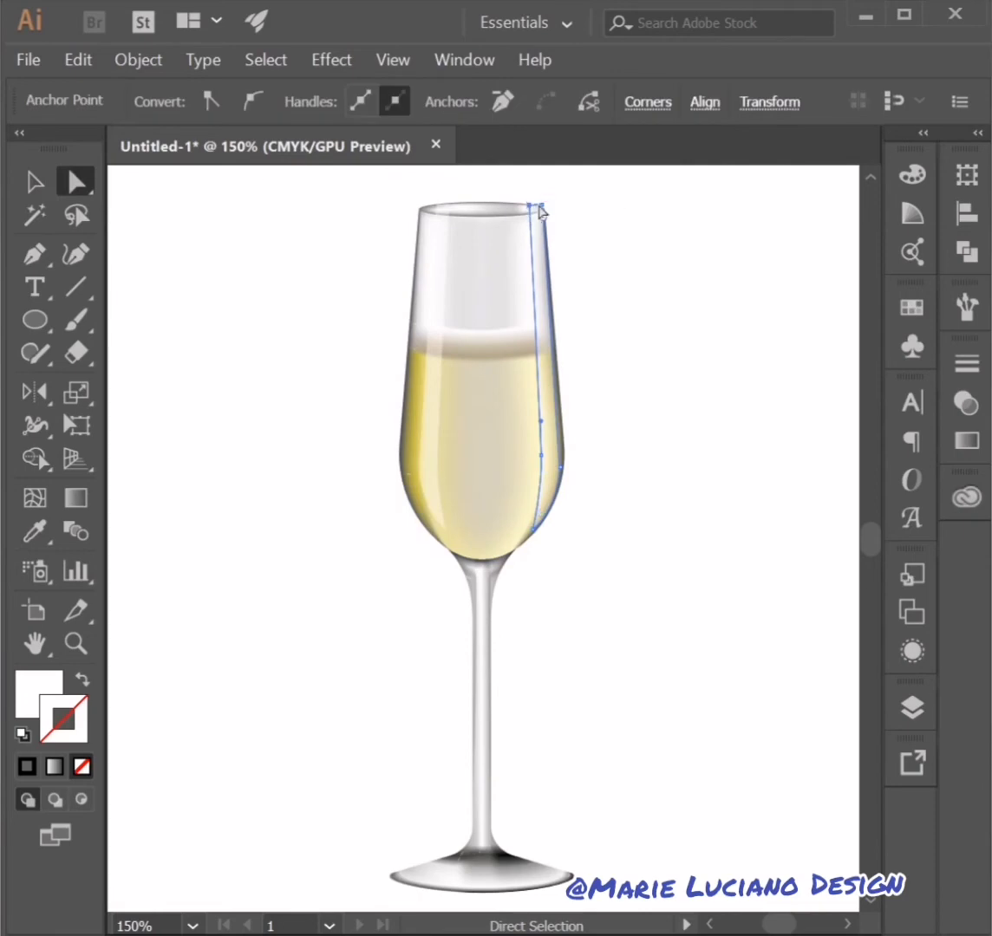
click(581, 470)
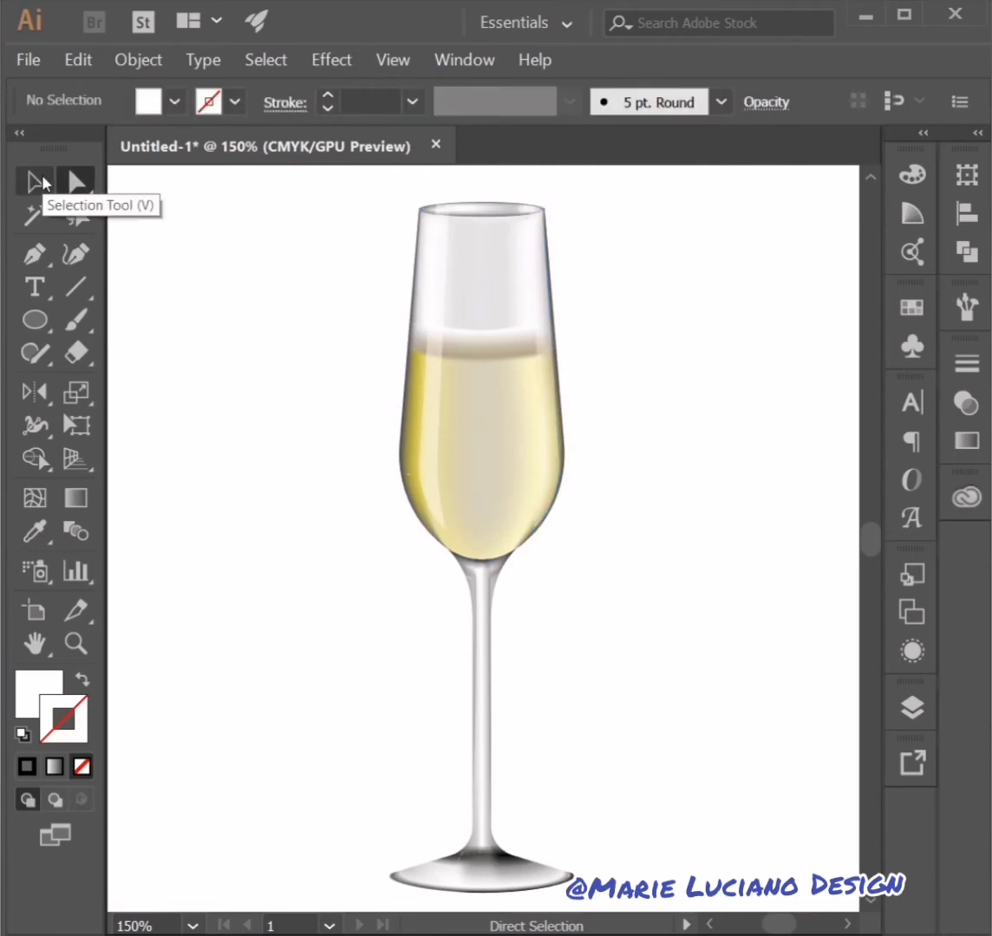
Draw a white ellipse over the lower bowl, then centre and enlarge it to reach the bowl's bottom
click(44, 183)
drag(34, 320, 112, 388)
drag(404, 471, 529, 560)
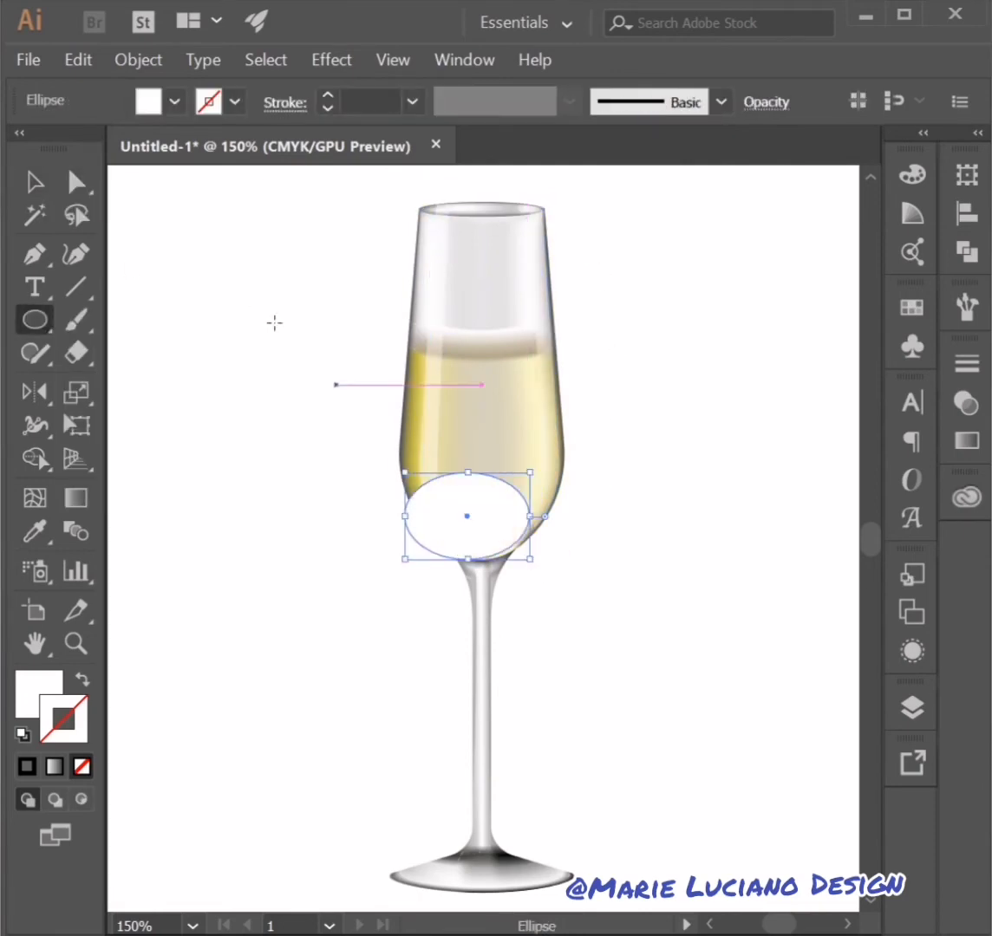
click(35, 181)
mouse_move(468, 517)
mouse_down()
mouse_move(513, 519)
mouse_move(483, 444)
mouse_up()
click(592, 516)
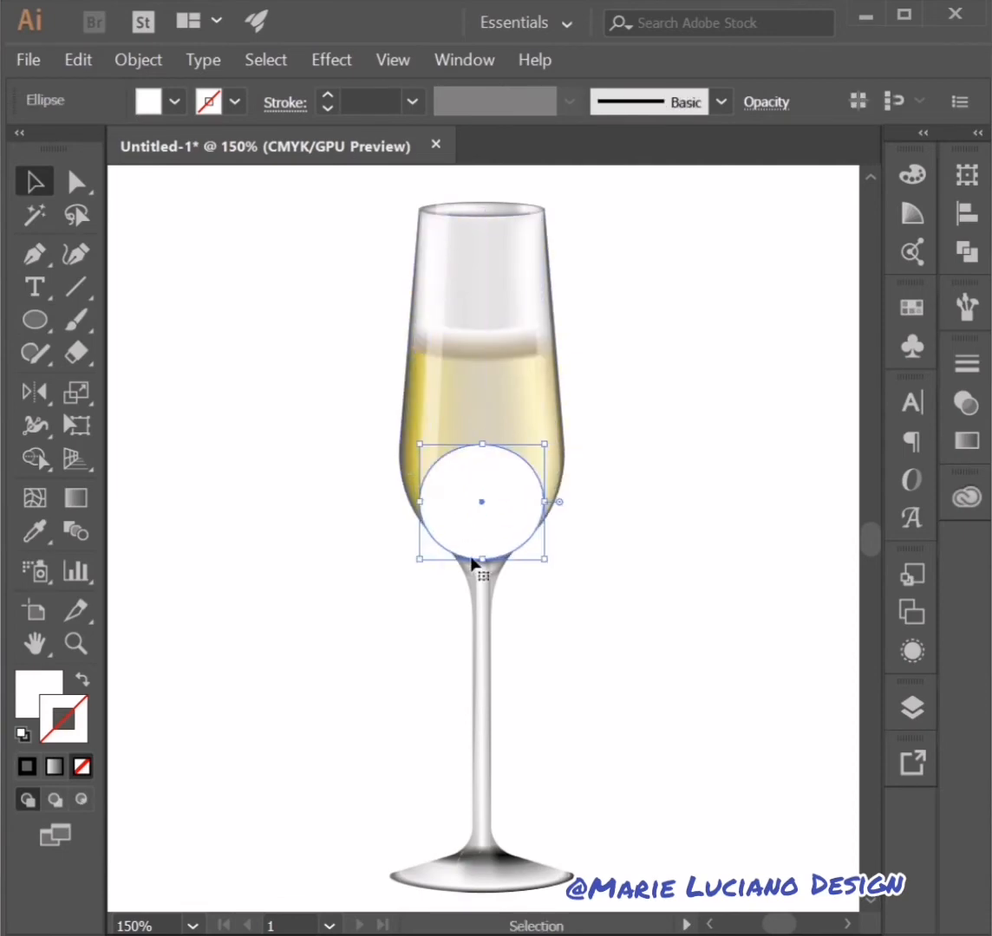
Duplicate the ellipse slightly upward and widen the copy on both sides to the bowl's walls
drag(482, 560, 481, 564)
drag(503, 490, 503, 482)
drag(421, 492, 413, 492)
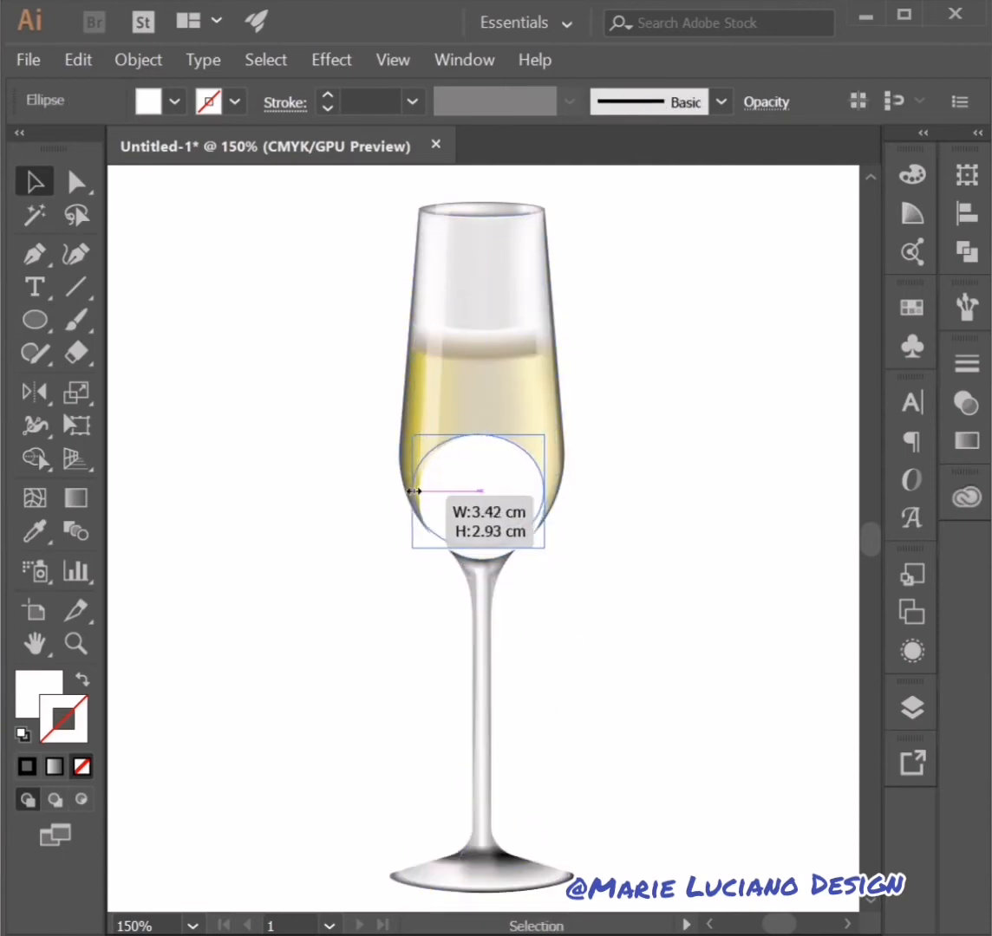
drag(548, 493, 559, 495)
click(591, 527)
Subtract the wider ellipse from the lower one to leave a thin crescent at the bowl's bottom
click(528, 490)
shift+click(537, 483)
click(494, 554)
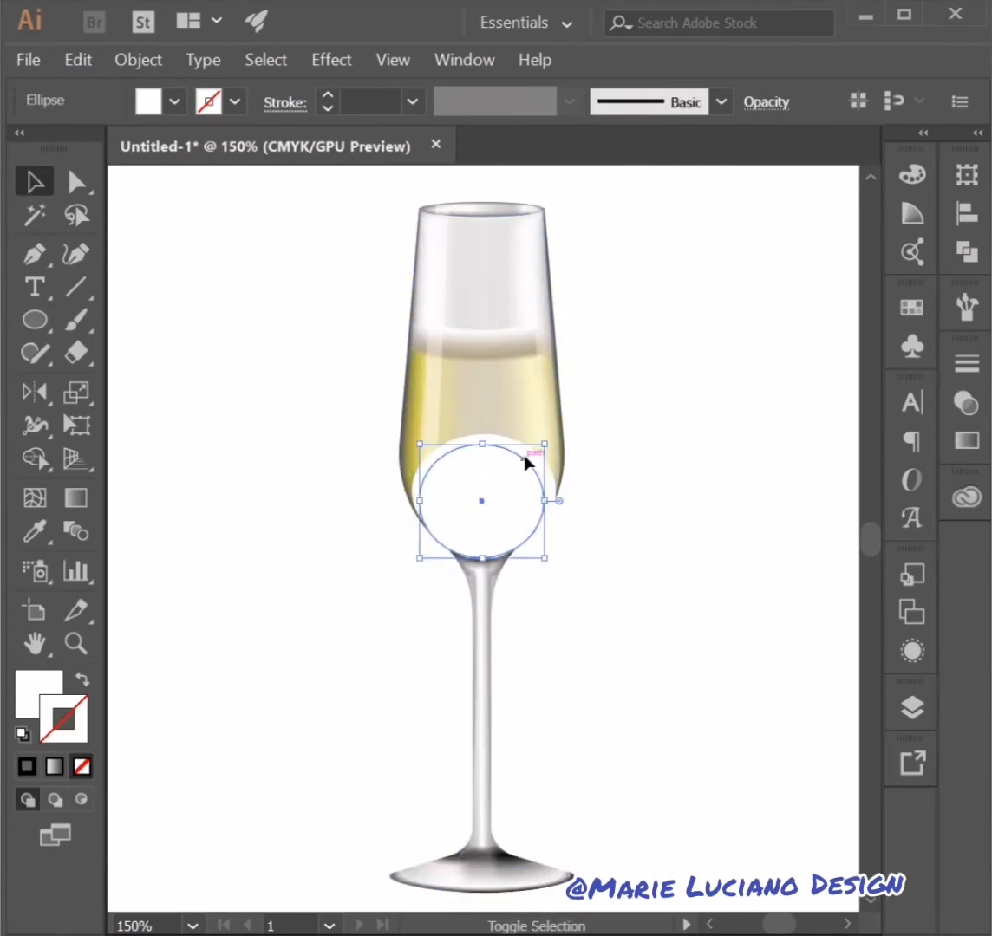
shift+click(526, 465)
click(966, 213)
click(700, 234)
click(813, 162)
click(702, 239)
Fill the bottom crescent with black and remove its stroke
click(36, 532)
click(23, 734)
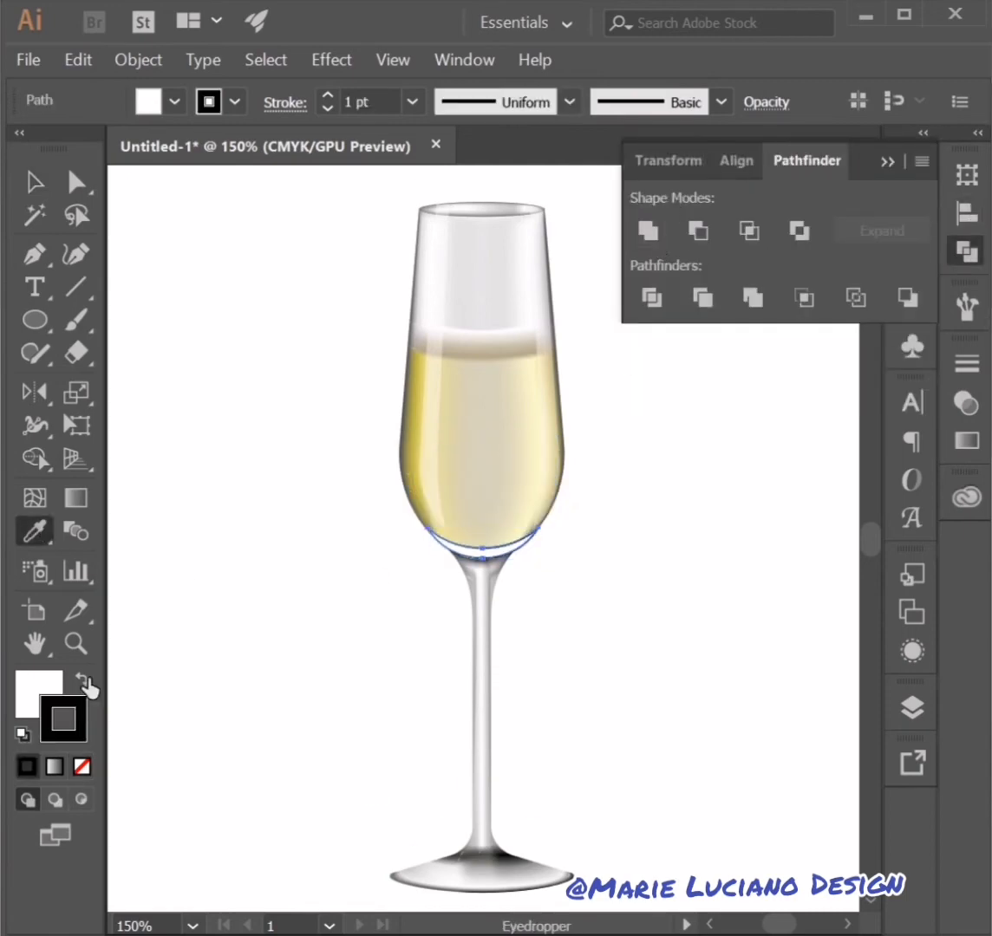
click(84, 680)
click(82, 767)
click(35, 692)
Set the black crescent's blend mode to Multiply, lower its opacity and deselect it
click(965, 403)
click(695, 392)
click(704, 489)
click(899, 392)
drag(897, 427, 834, 431)
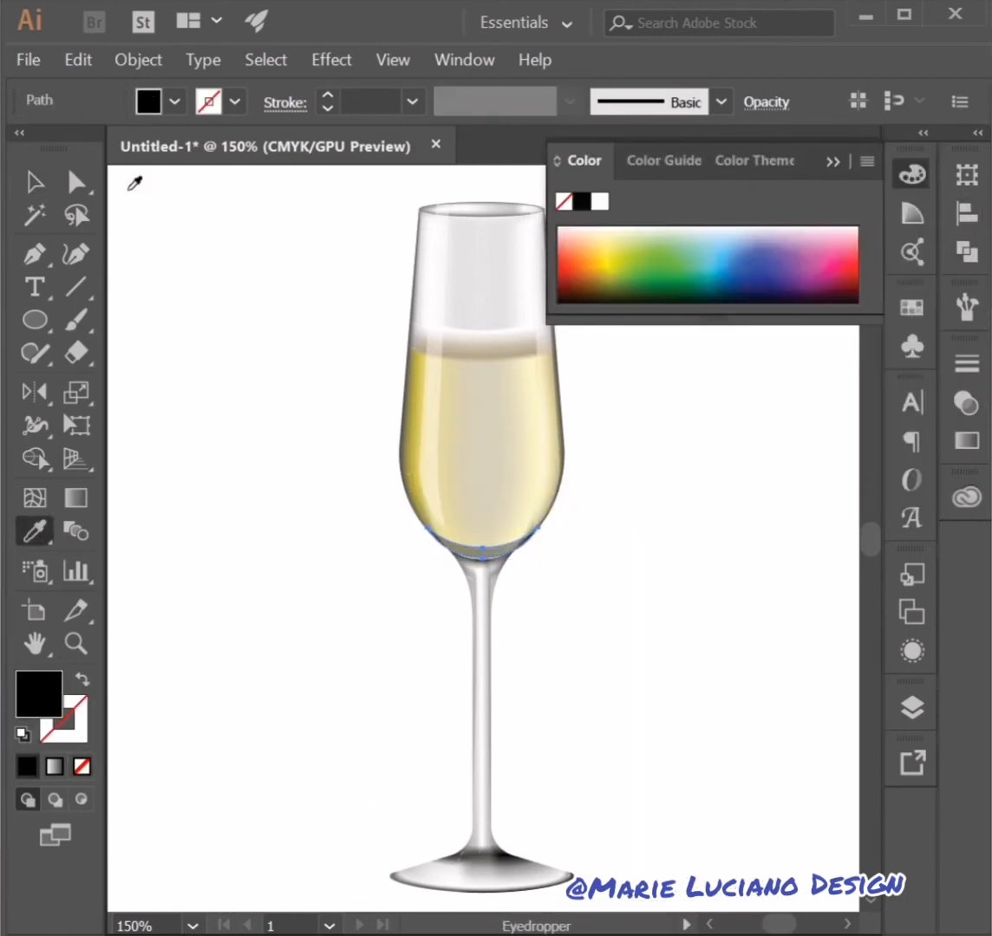
click(35, 181)
click(707, 528)
Make a smaller copy of the crescent, filled white without a stroke, at 56% opacity
click(537, 526)
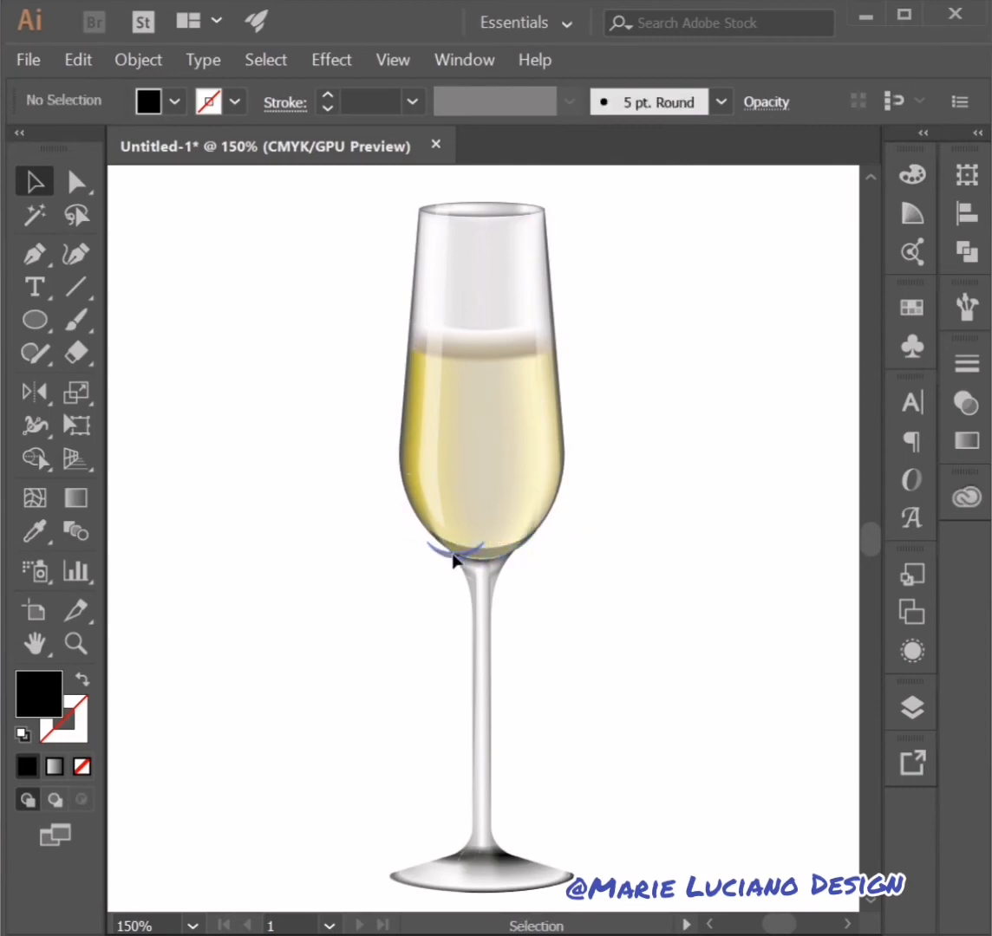
click(22, 735)
click(73, 731)
click(83, 766)
click(45, 696)
click(965, 403)
click(852, 431)
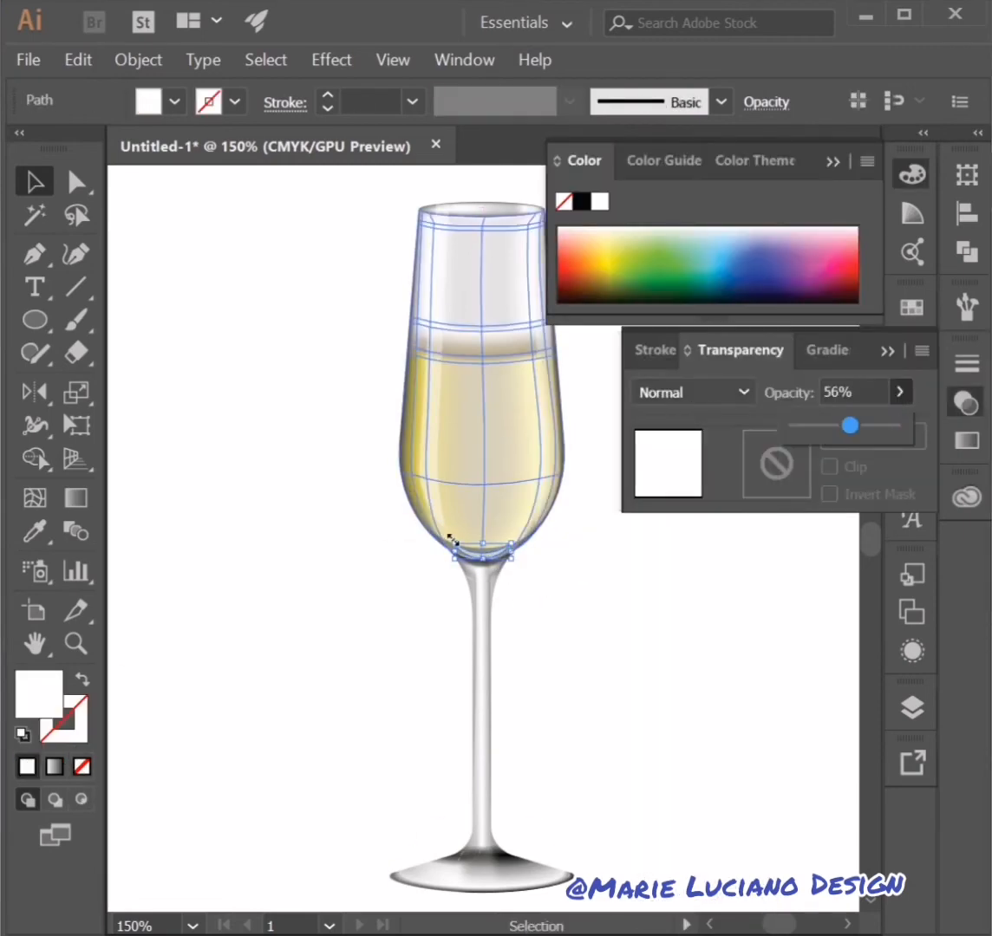
Stretch the white crescent to the bowl's width and position it just above the dark crescent
mouse_move(520, 549)
mouse_down()
mouse_move(514, 538)
mouse_move(538, 538)
mouse_up()
drag(441, 538, 427, 538)
click(531, 597)
click(485, 555)
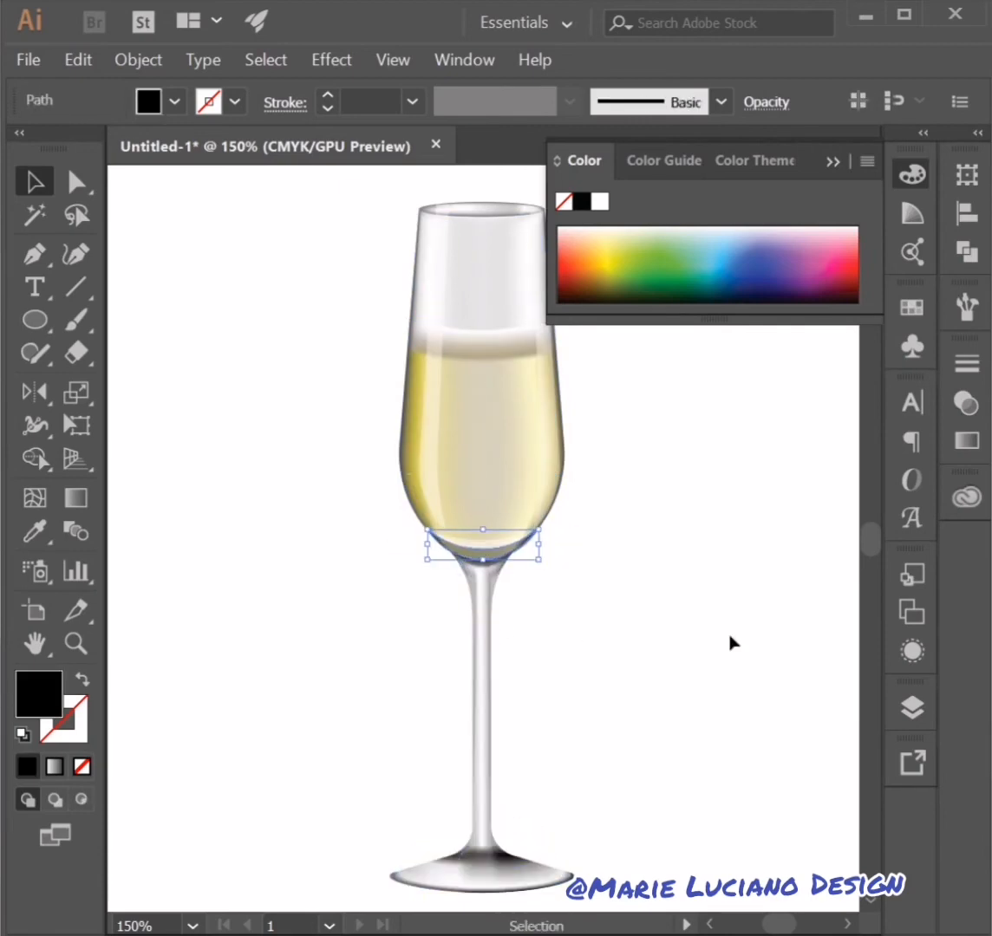
click(475, 548)
click(476, 550)
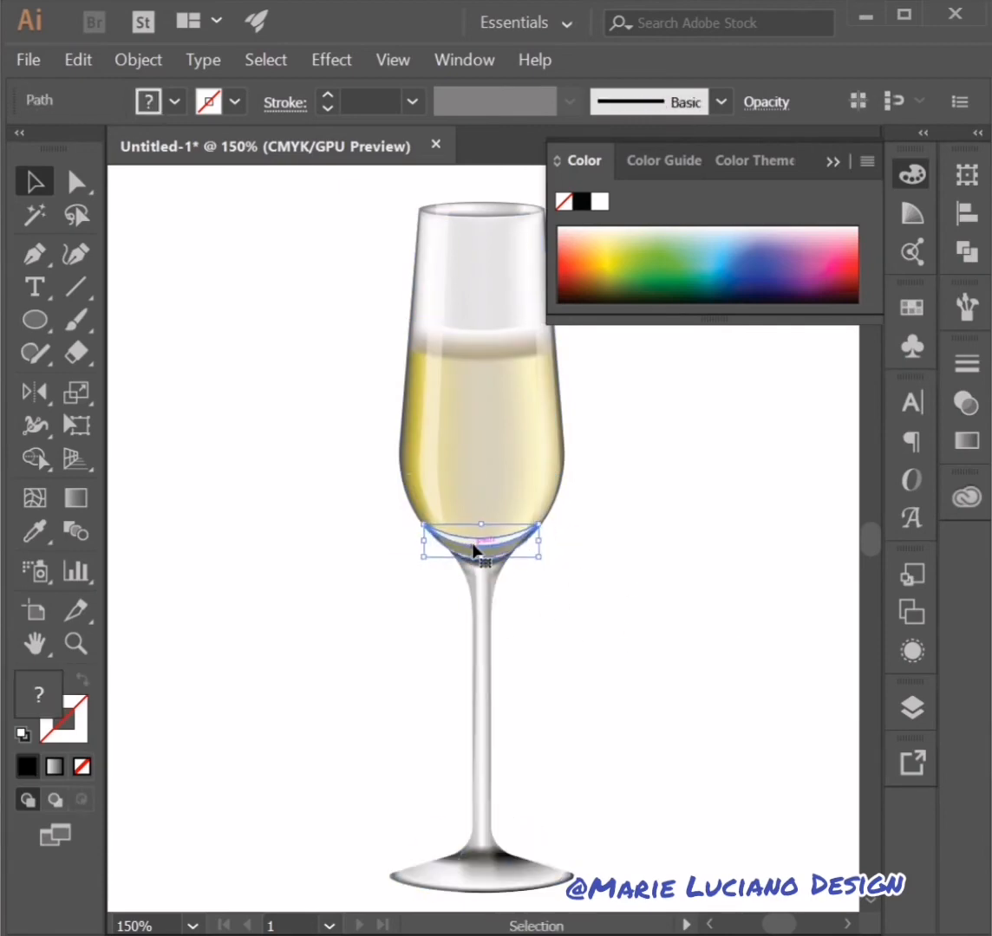
click(567, 791)
click(484, 559)
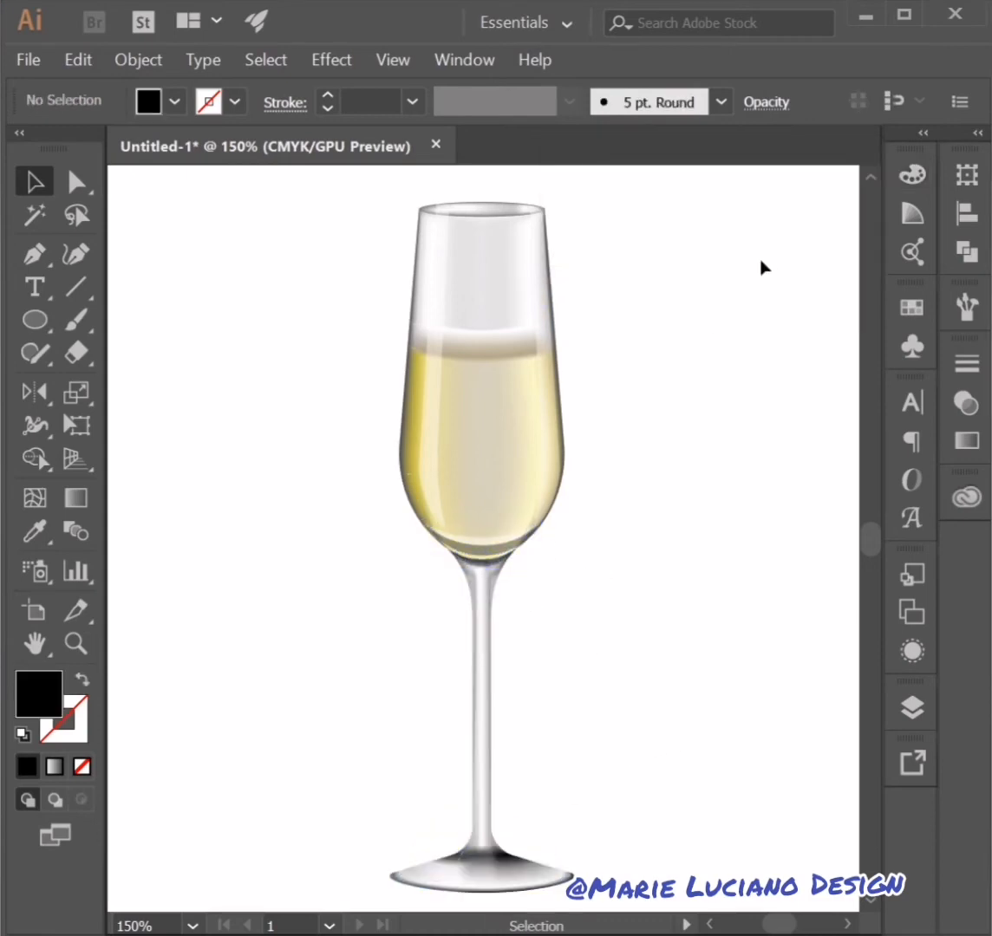
Duplicate the right highlight strip towards the middle of the bowl and level its top anchor point with the rim
drag(555, 472, 514, 464)
key(a)
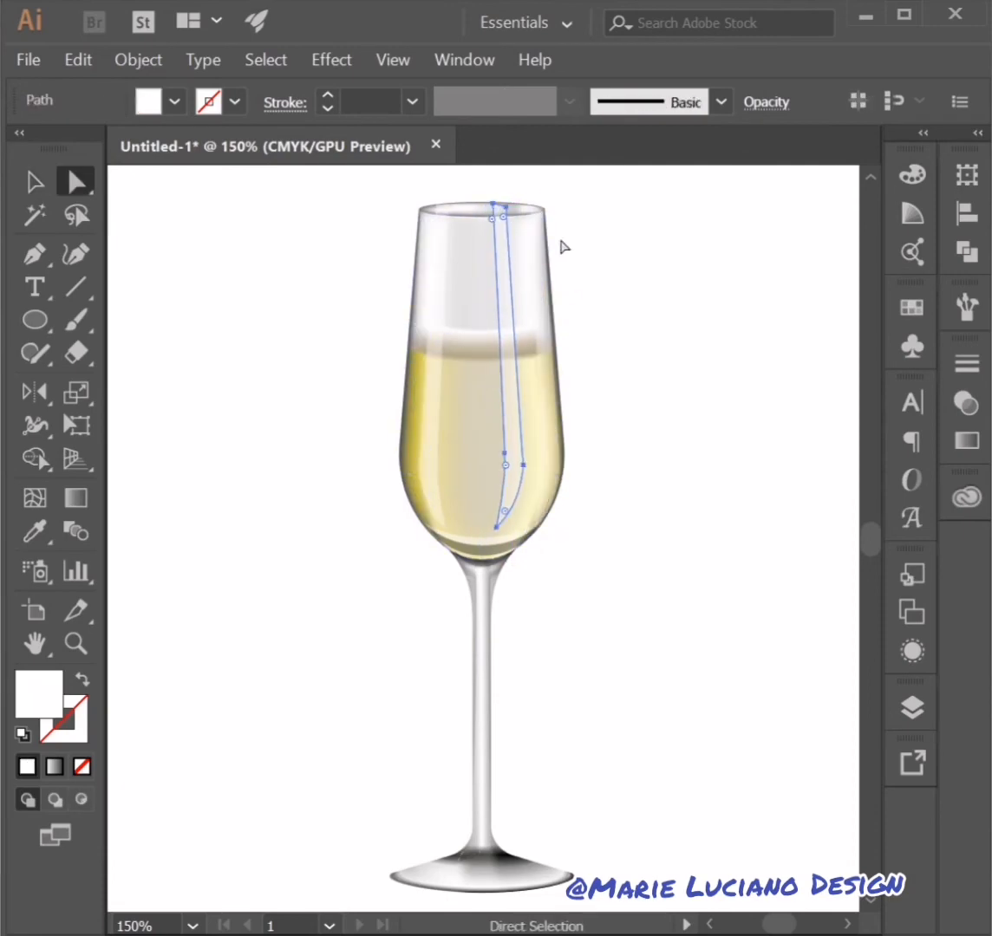
drag(506, 207, 508, 203)
click(799, 325)
key(v)
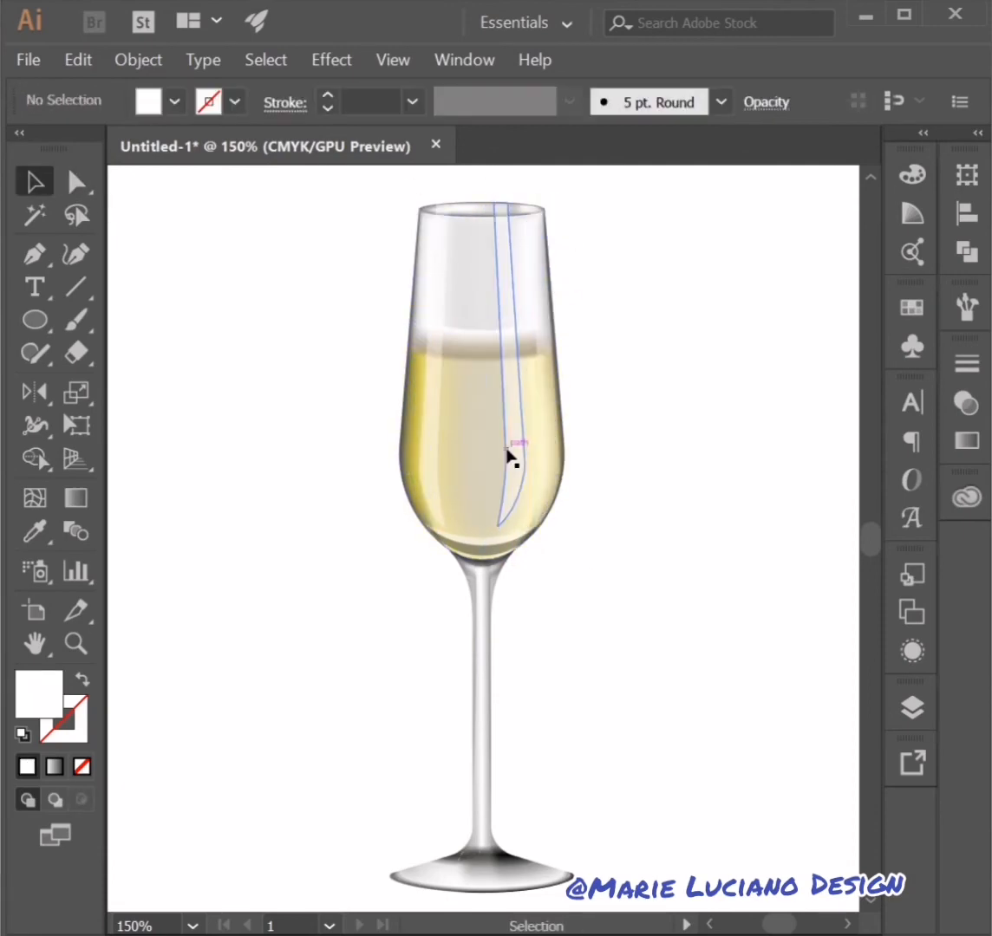
Try filling the middle strip with black without a stroke
click(506, 449)
click(22, 735)
click(82, 681)
click(80, 728)
click(81, 766)
click(40, 696)
click(911, 175)
Try a different blend mode and a much lower opacity on the black middle strip
click(966, 403)
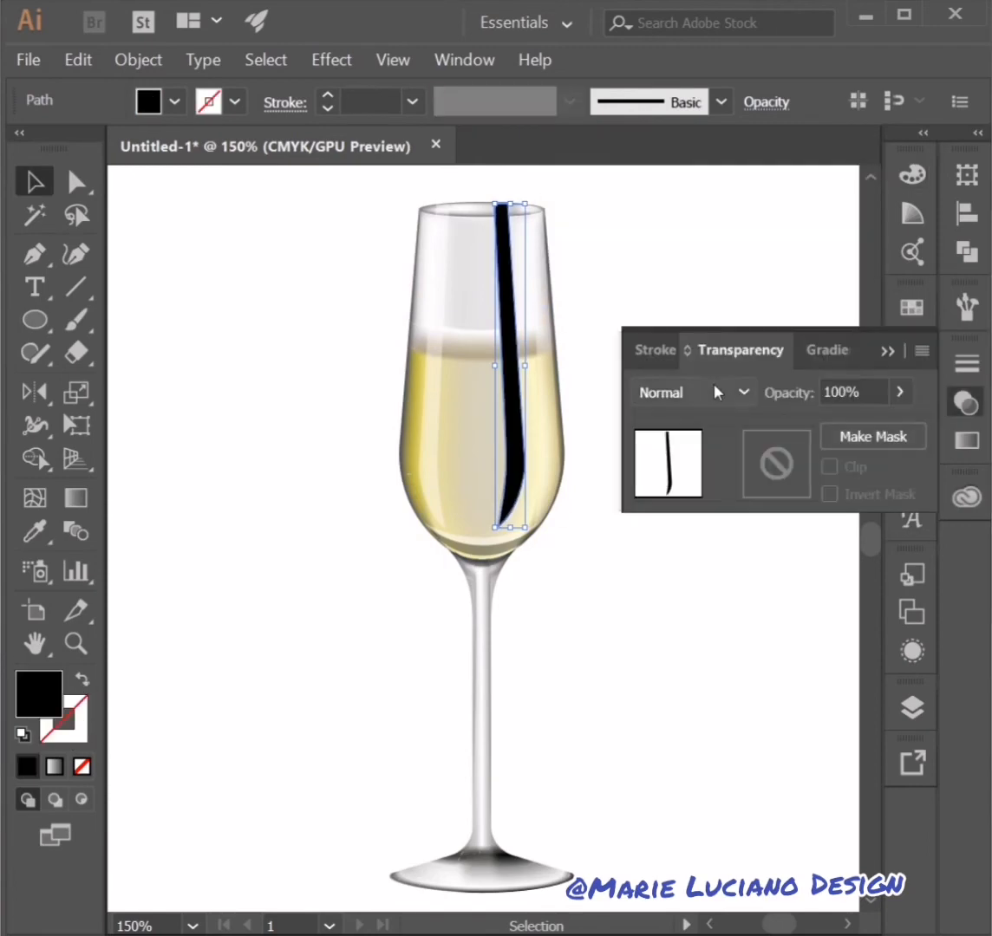
click(716, 392)
click(694, 475)
click(900, 393)
drag(888, 424, 808, 426)
click(887, 351)
click(666, 627)
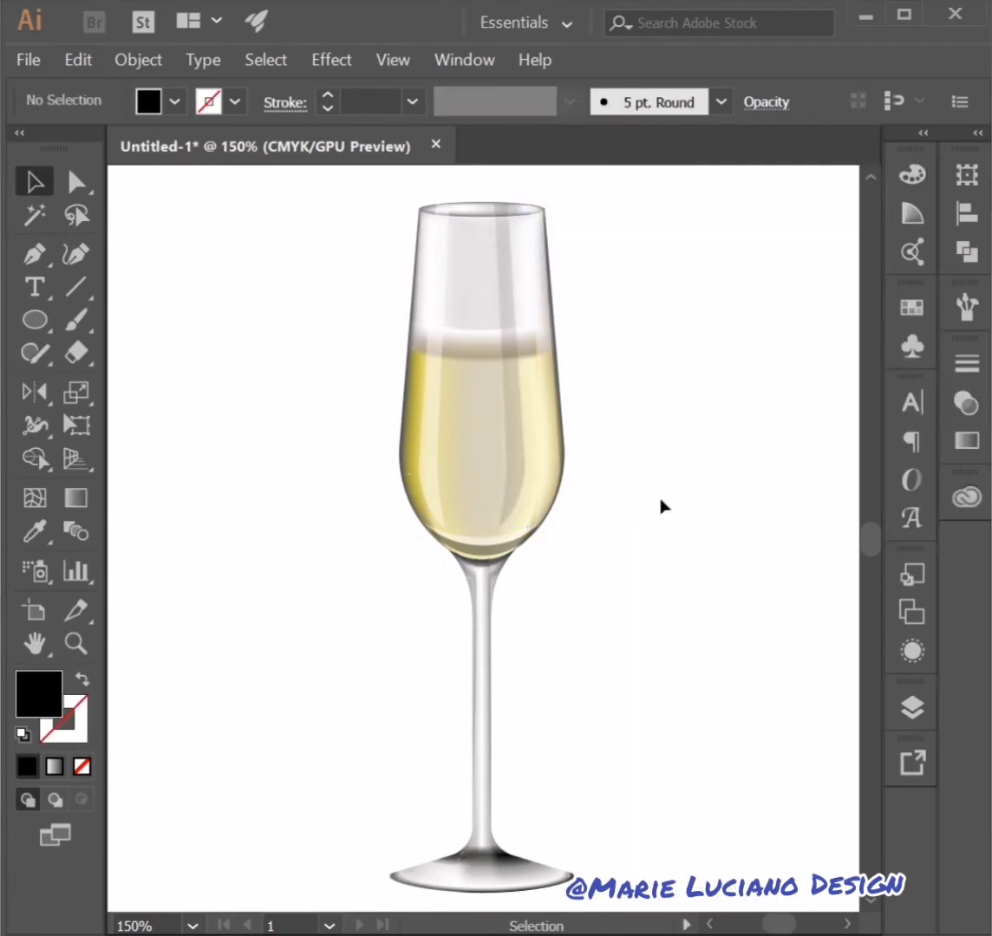
Undo the blend mode and opacity changes on the black middle strip
key(ctrl+z)
key(ctrl+z)
key(ctrl+z)
key(ctrl+z)
key(ctrl+z)
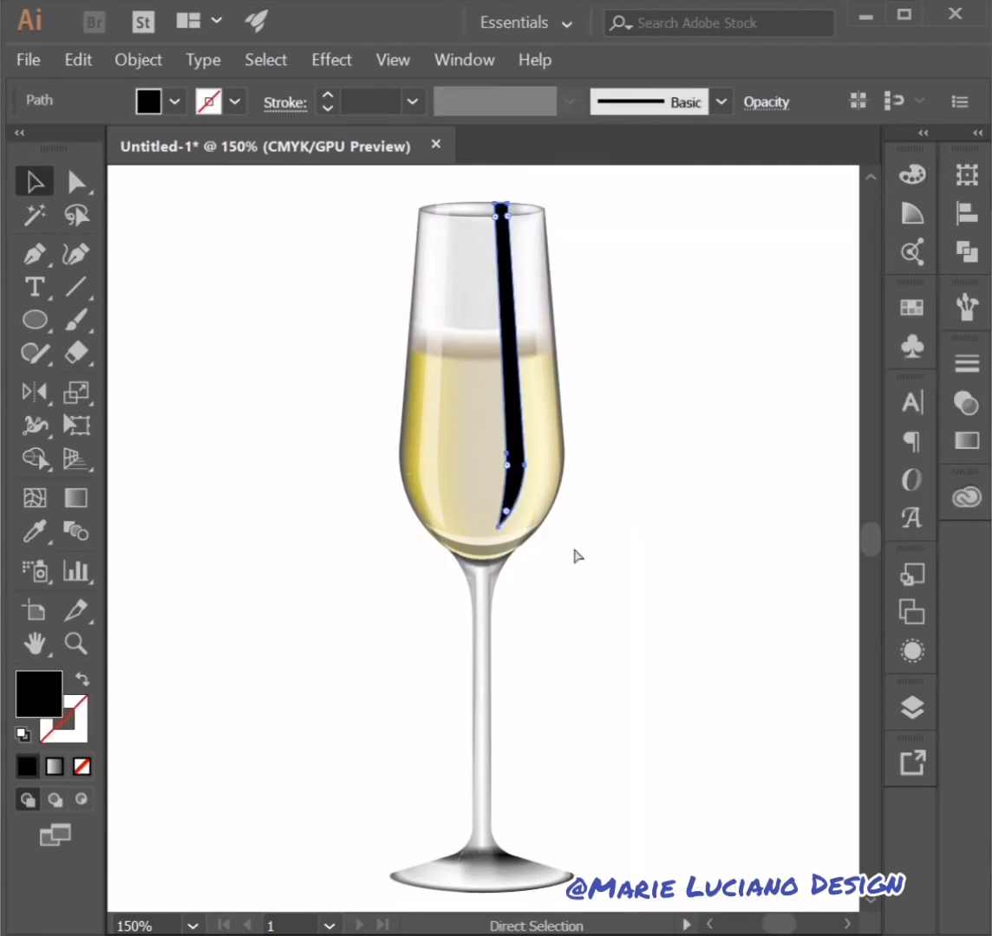
Try reducing only the opacity of the black middle strip
click(967, 404)
click(900, 392)
drag(893, 424, 839, 426)
click(886, 351)
click(811, 321)
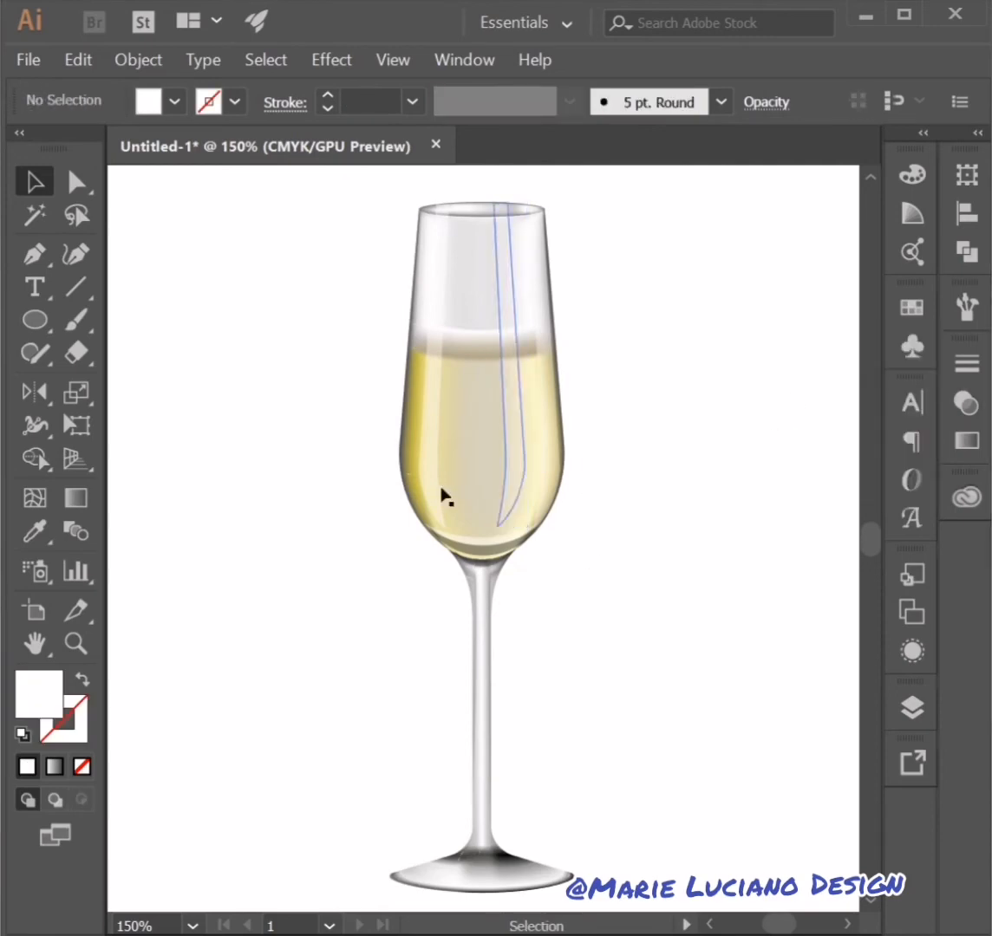
Draw a black ellipse without a stroke over the lower part of the liquid
click(34, 321)
click(22, 735)
click(76, 730)
click(83, 682)
click(82, 766)
click(37, 693)
click(832, 161)
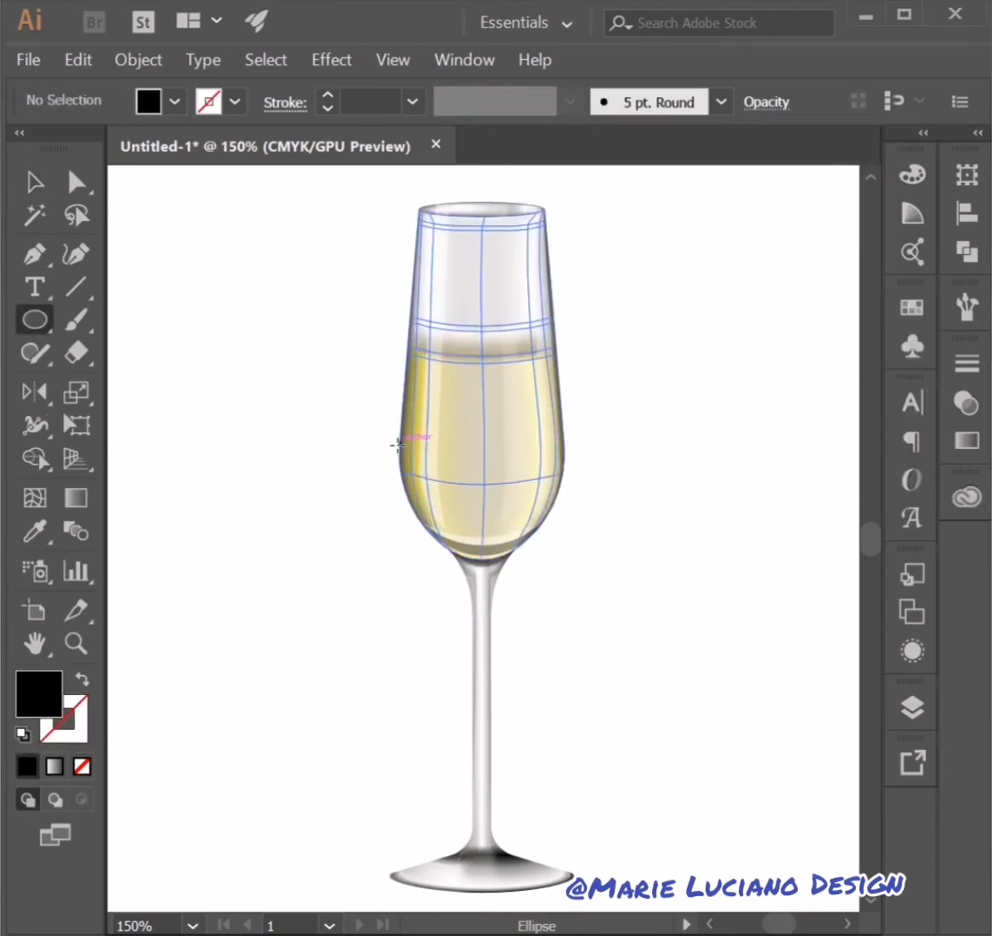
drag(419, 403, 552, 537)
Widen the black ellipse on both sides so it spans the liquid between the bowl's walls
click(37, 184)
click(286, 347)
drag(520, 482, 516, 484)
drag(548, 470, 556, 470)
drag(415, 470, 411, 470)
Apply a linear gradient to the ellipse, running vertically downward at -90°
click(966, 441)
click(780, 598)
click(77, 498)
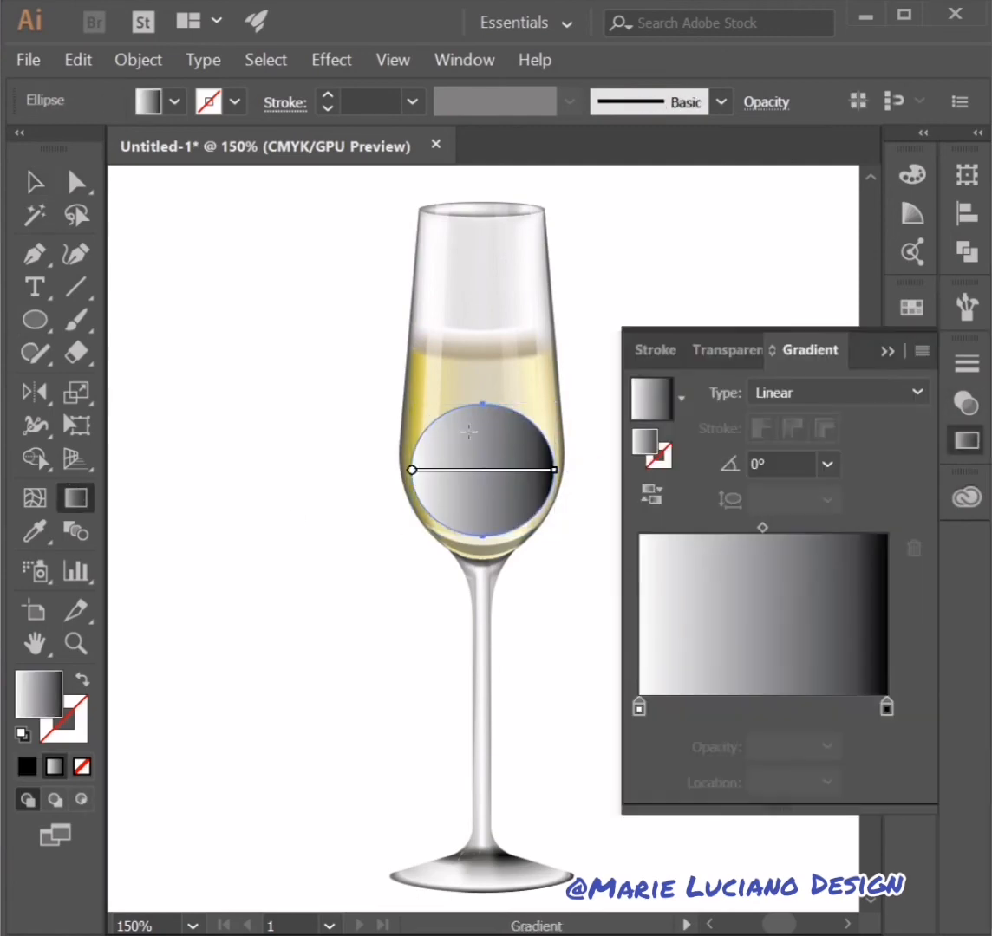
drag(481, 359, 483, 536)
Set the gradient's starting stop to black with 0% opacity
double_click(639, 709)
click(580, 448)
click(828, 746)
click(858, 417)
drag(458, 424, 419, 559)
click(34, 182)
click(887, 351)
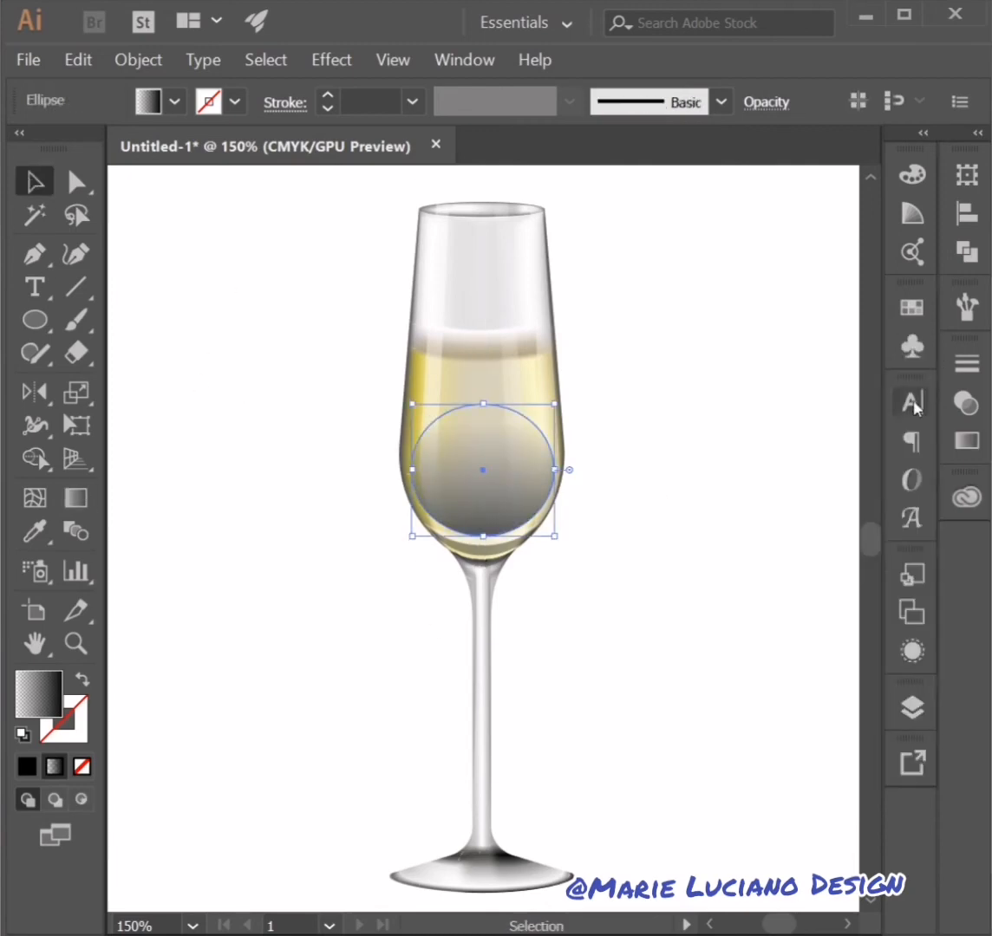
Set the gradient ellipse's blend mode to Multiply and lower its overall opacity
click(966, 403)
click(696, 393)
click(722, 487)
click(899, 393)
drag(899, 426, 843, 429)
click(887, 351)
click(684, 442)
click(501, 503)
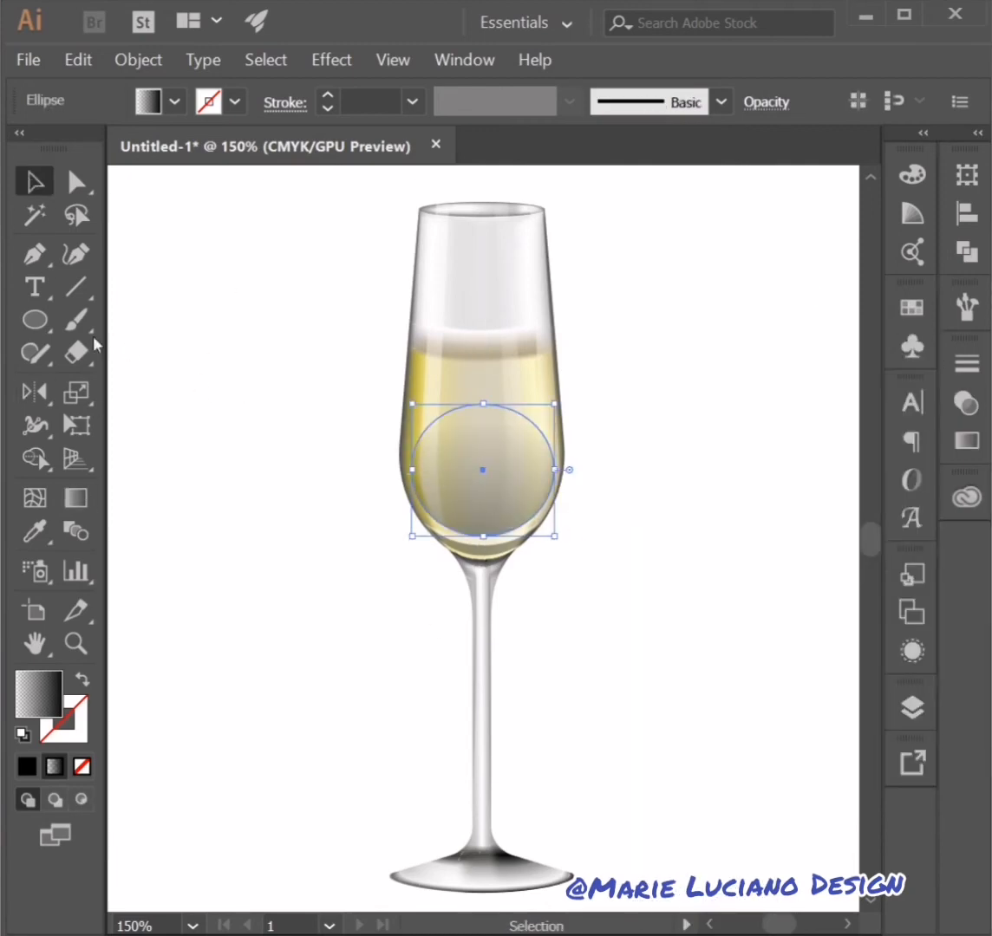
Redraw the ellipse's gradient as a short downward sweep from its upper part to its centre
click(965, 402)
click(973, 439)
click(76, 499)
drag(483, 421, 483, 464)
click(35, 182)
click(693, 269)
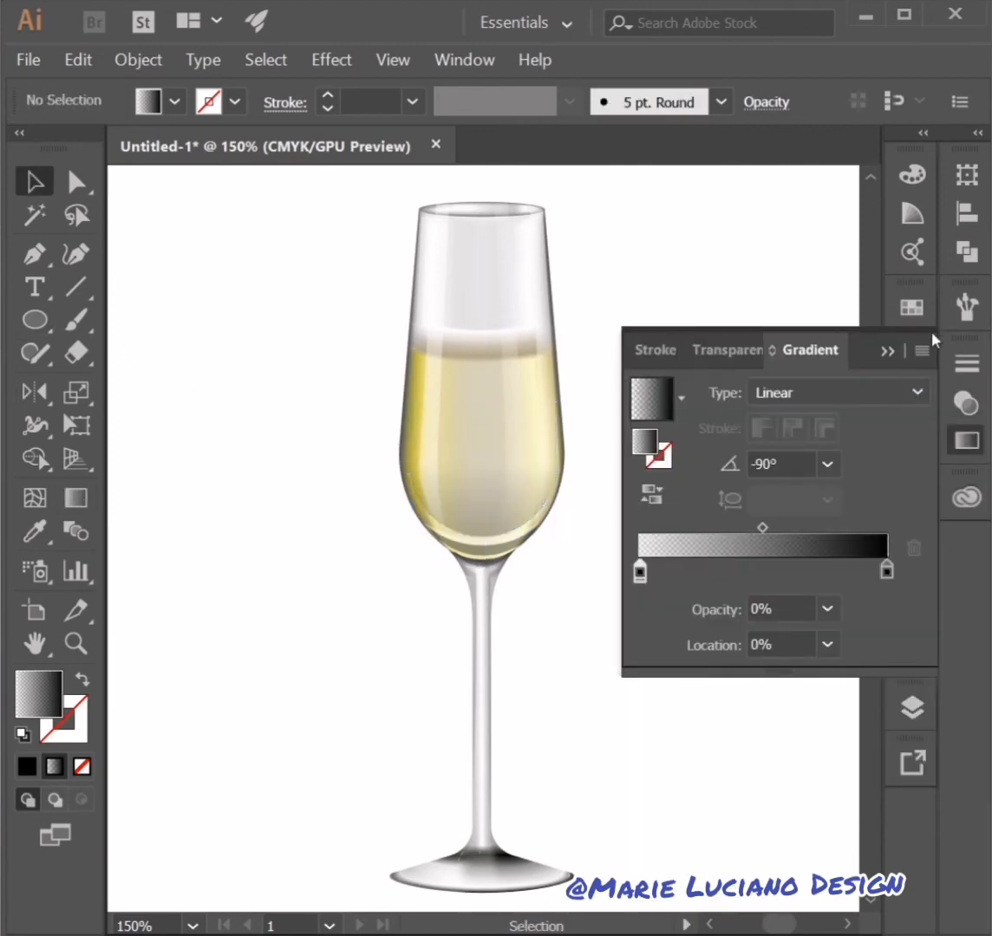
click(887, 351)
Bring the left and right highlight strips to the front
click(439, 297)
shift+click(539, 347)
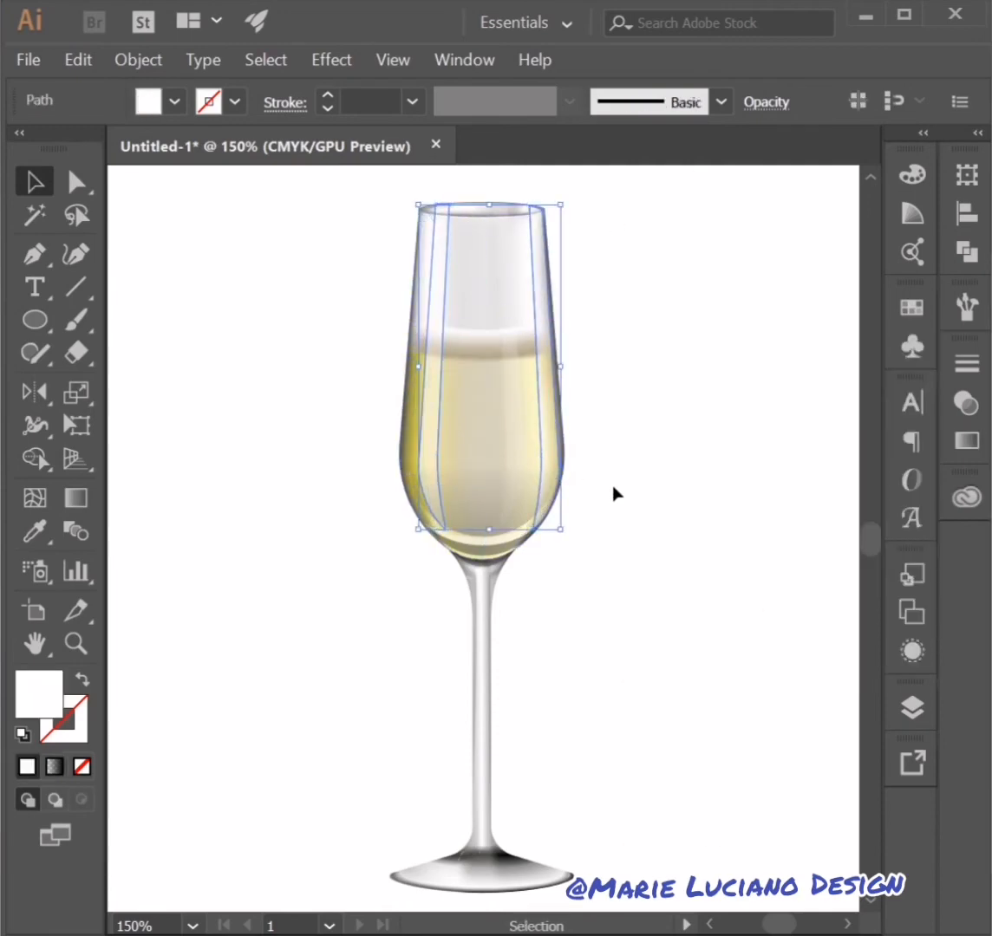
right_click(550, 443)
mouse_move(609, 731)
click(819, 730)
click(796, 692)
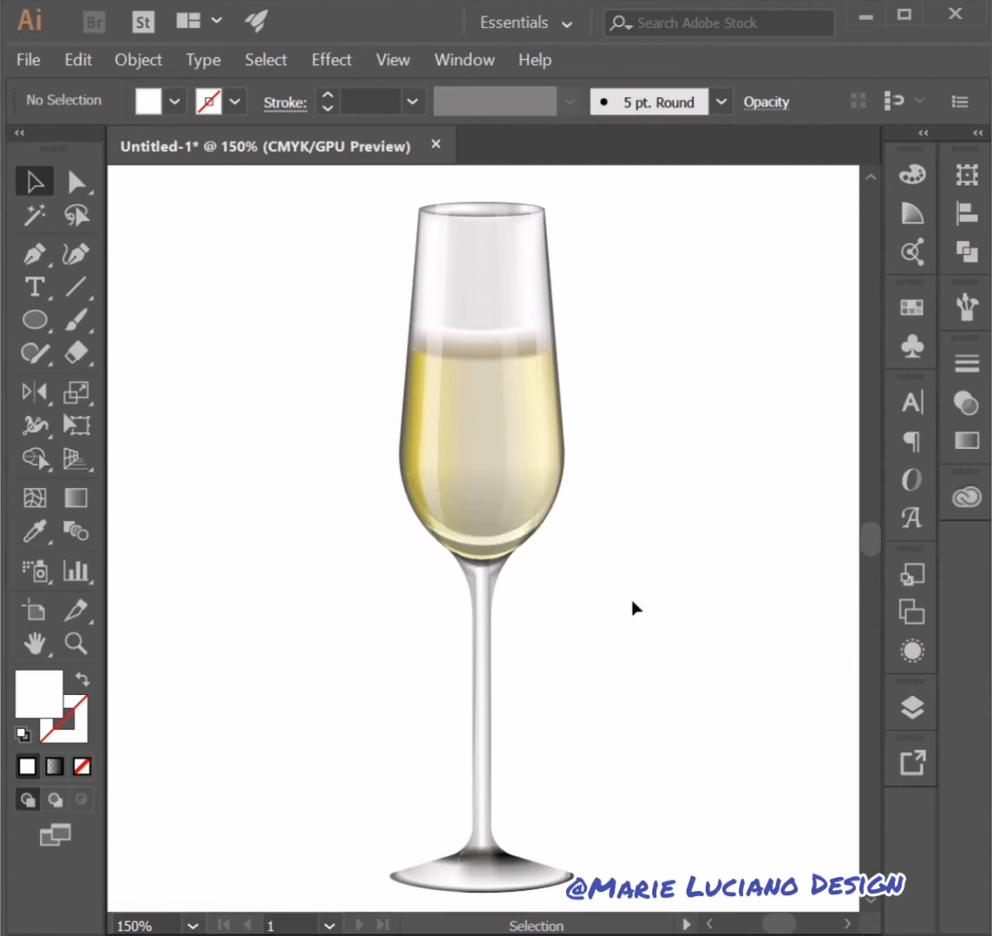
Draw an ellipse about 5.27 by 1.98 cm over the foot, duplicate it slightly higher, and subtract the copy to leave a crescent
scroll(871, 905, down, 2)
click(36, 323)
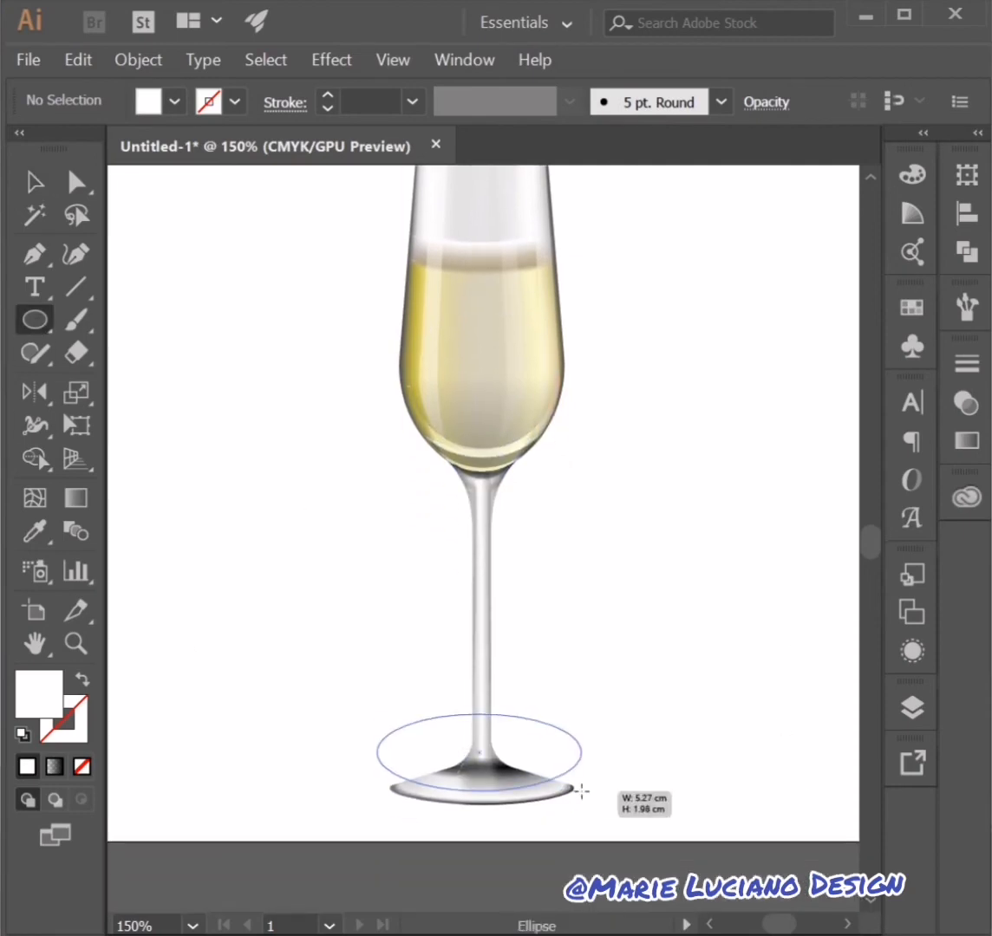
drag(581, 791, 582, 792)
key(v)
drag(522, 754, 522, 746)
shift+click(552, 779)
click(962, 406)
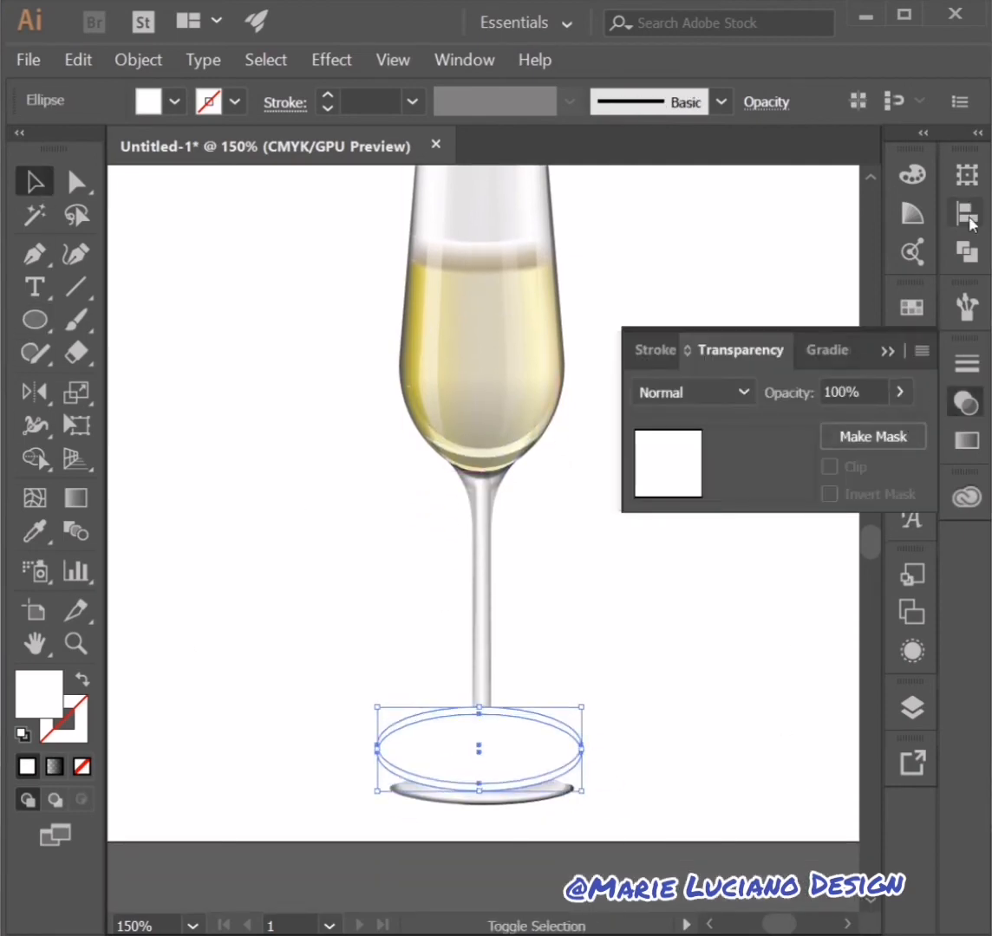
click(966, 252)
click(697, 230)
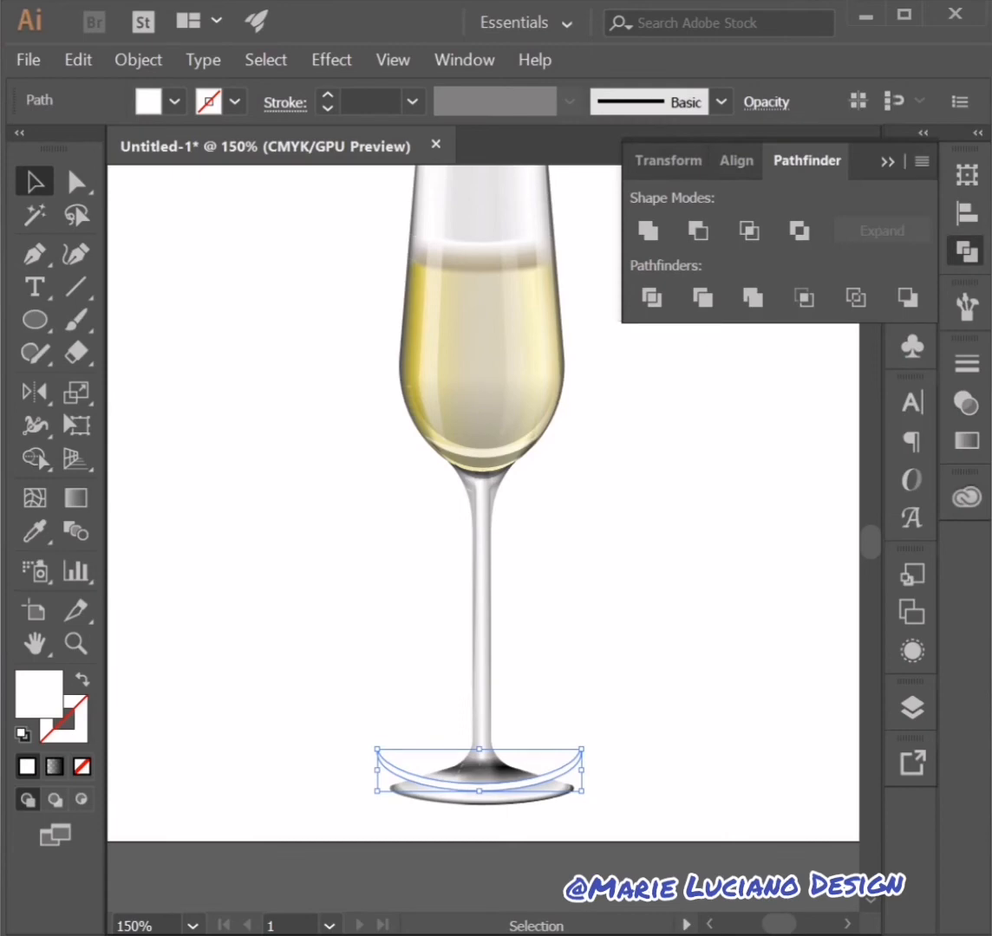
Give the crescent a black fill without stroke, and set it to Multiply at 33% opacity
click(22, 734)
click(81, 767)
click(82, 680)
click(208, 750)
click(573, 763)
click(965, 405)
click(742, 392)
click(735, 432)
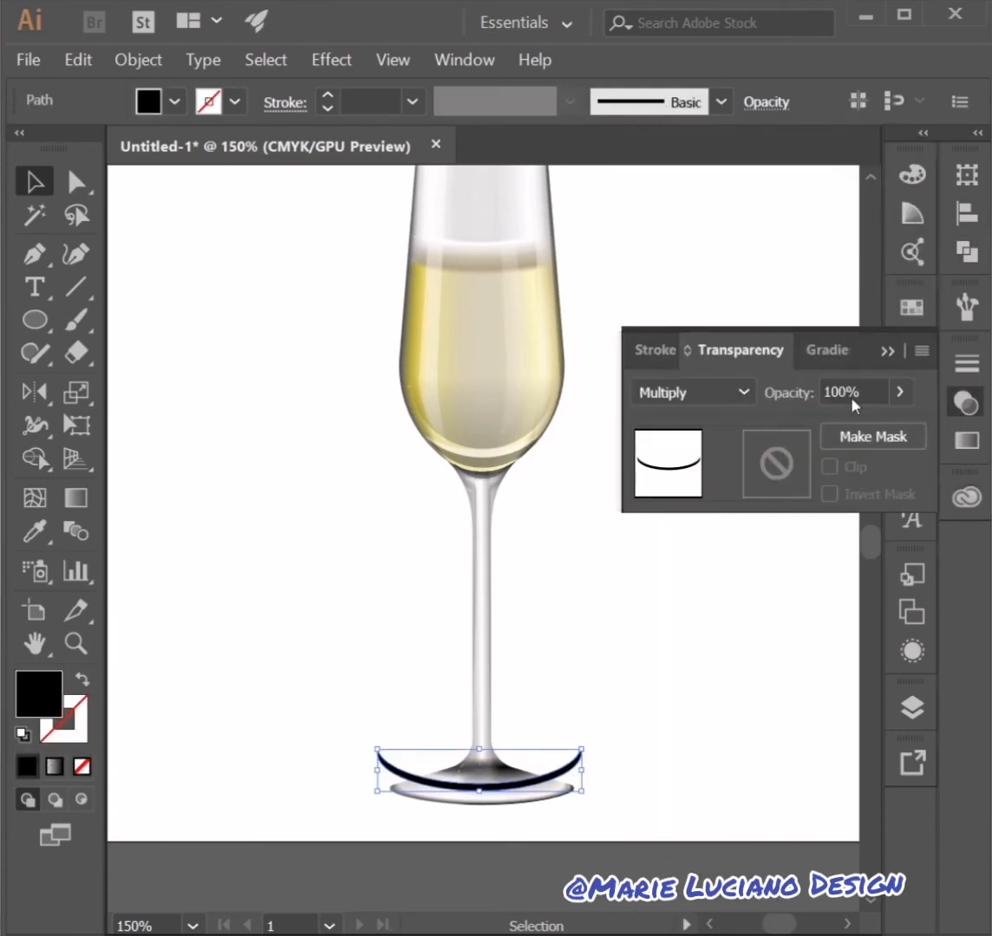
double_click(851, 398)
text(33)
key(Return)
Duplicate the crescent just above the original and give the copy a white fill without stroke
click(724, 768)
drag(571, 787, 572, 760)
key(d)
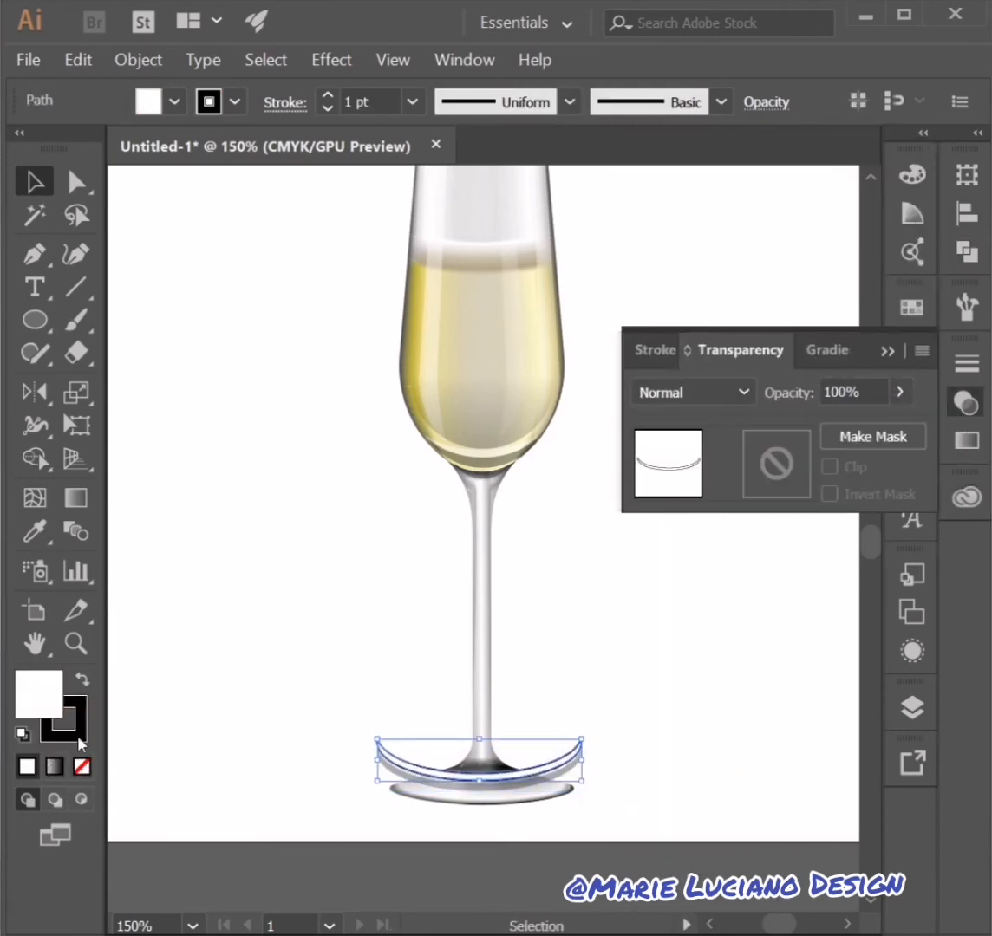
click(82, 766)
click(691, 392)
click(641, 641)
click(796, 720)
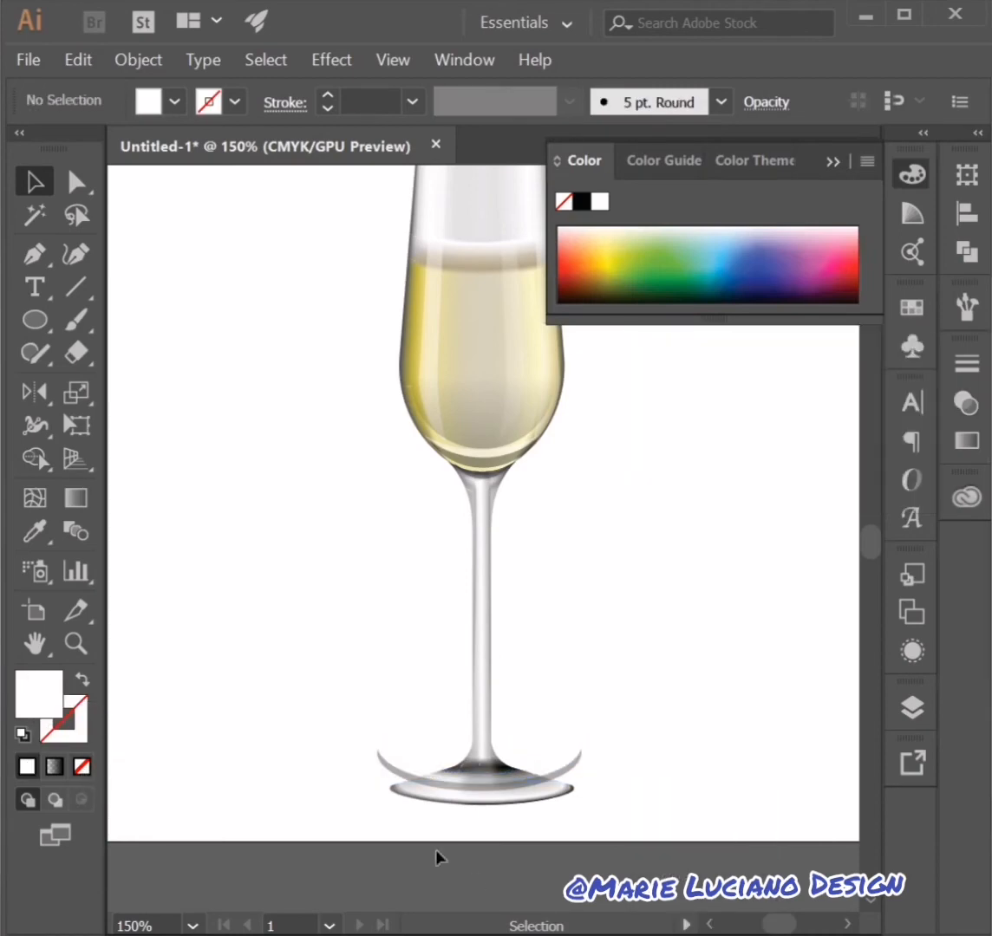
Draw a white Pen shape over the foot and both crescents, with its sides along the foot's sloping edges
click(192, 926)
click(232, 437)
scroll(216, 585, down, 10)
click(221, 548)
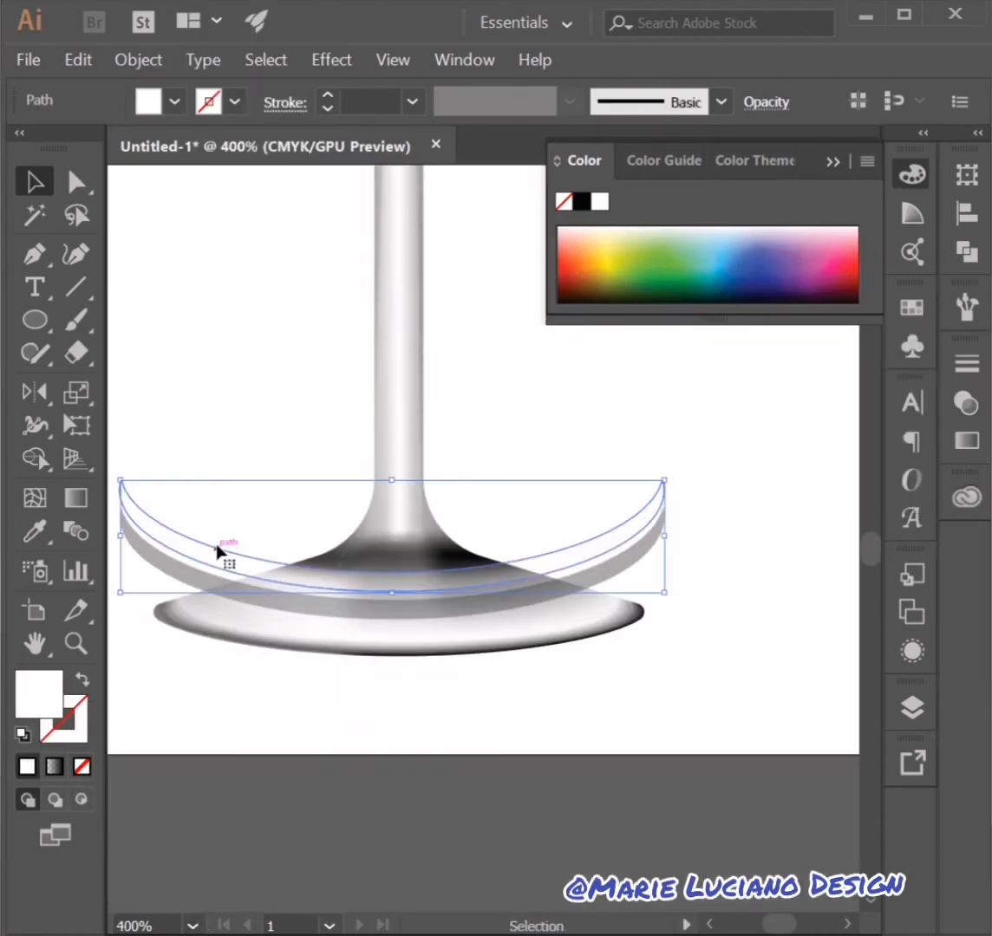
key(c)
click(43, 254)
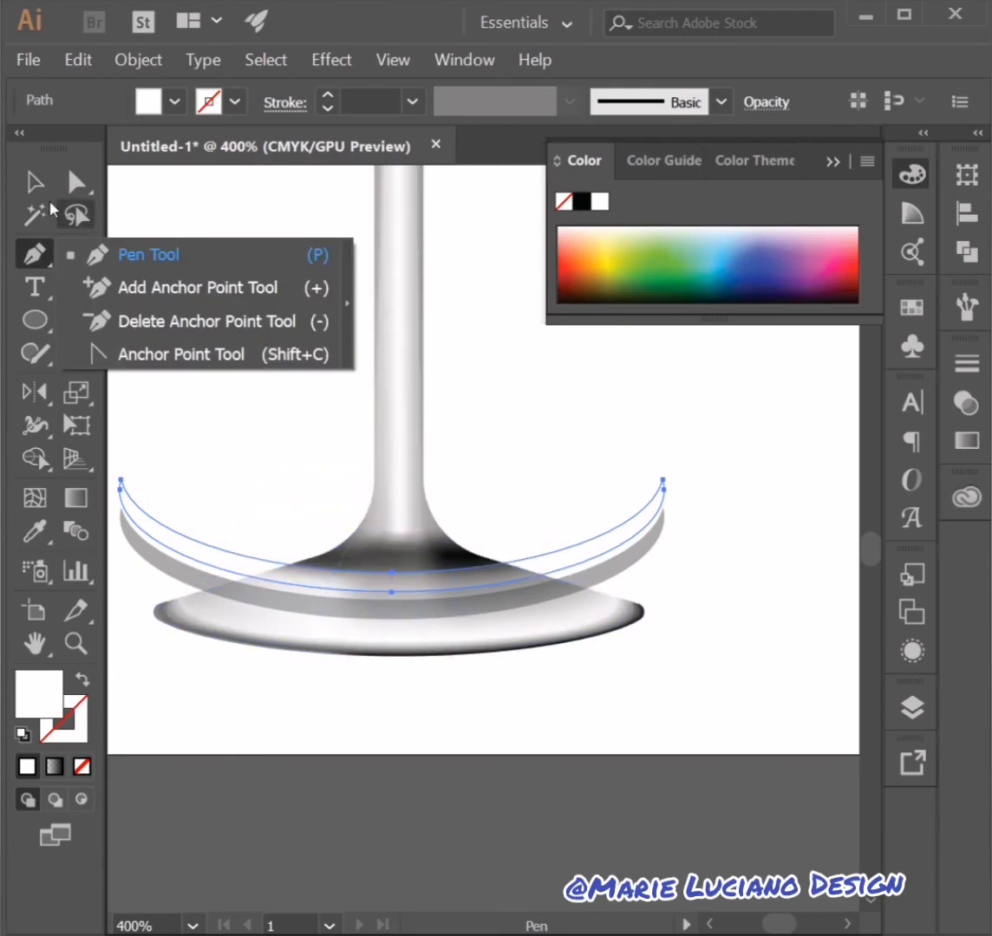
key(ctrl+shift+a)
click(277, 473)
click(293, 562)
click(150, 608)
drag(549, 644, 732, 619)
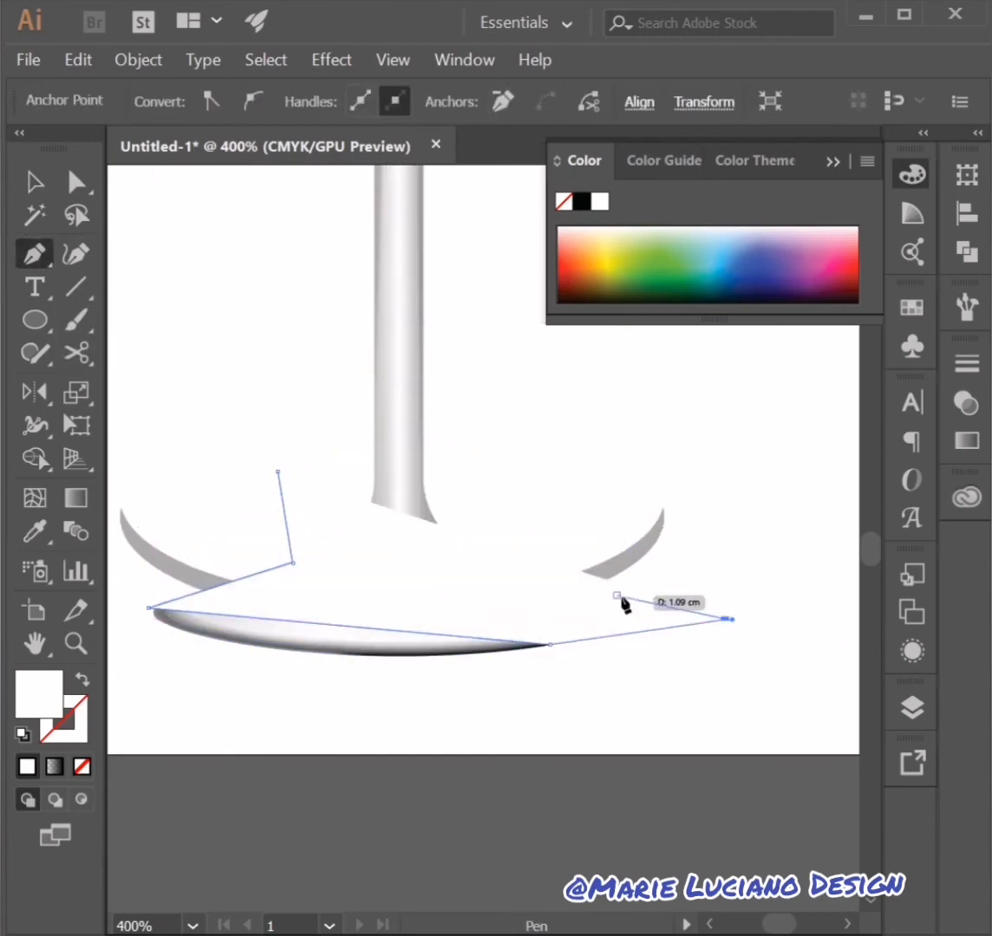
Trim the crescents to the foot's outline by removing the surplus areas of the overlapping shapes with Shape Builder
key(v)
shift+click(232, 565)
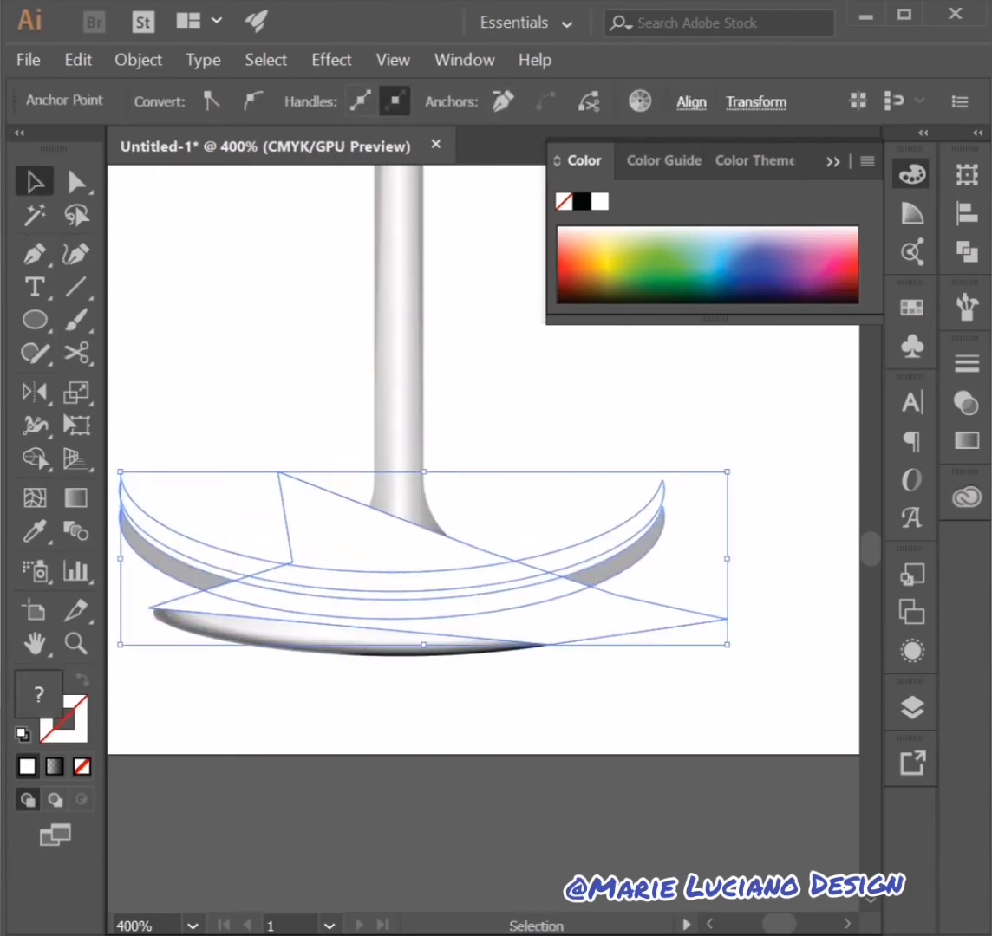
key(shift+m)
alt+click(359, 540)
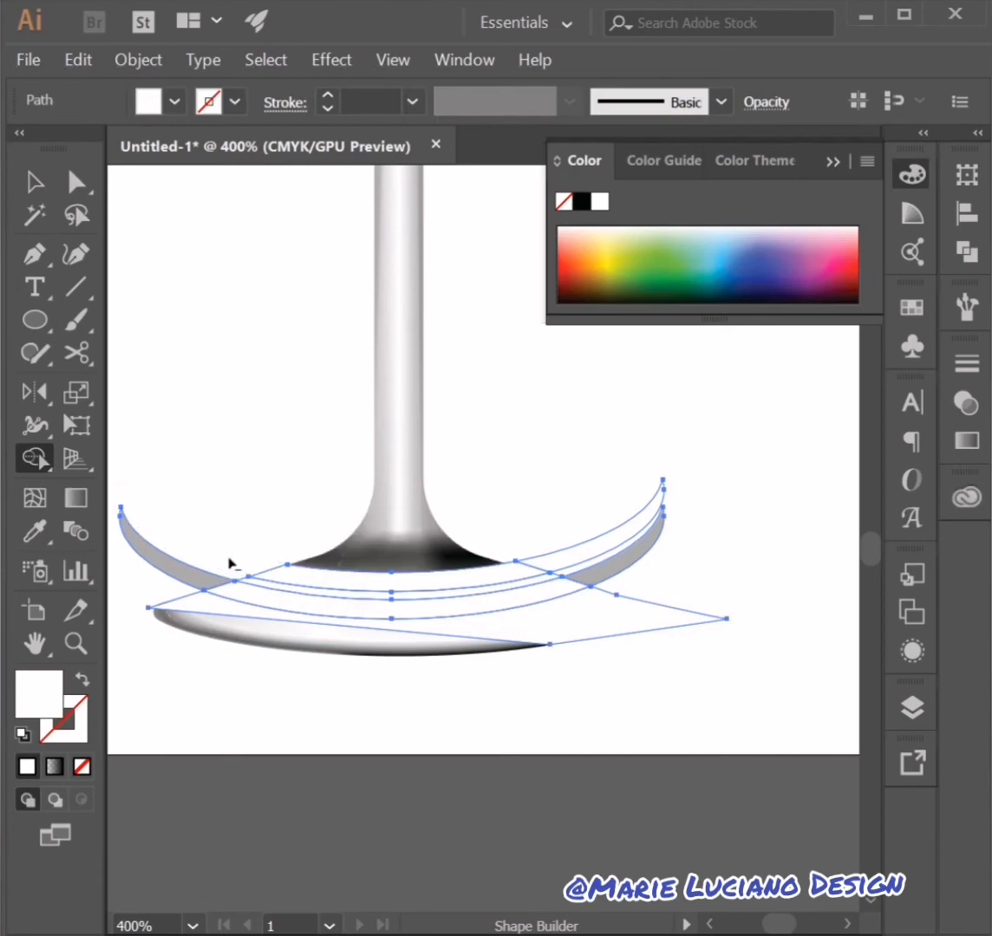
alt+click(265, 589)
Fill the trimmed lower band with black and no stroke, and set it to Multiply at 40% opacity
key(v)
click(84, 767)
click(83, 680)
click(965, 403)
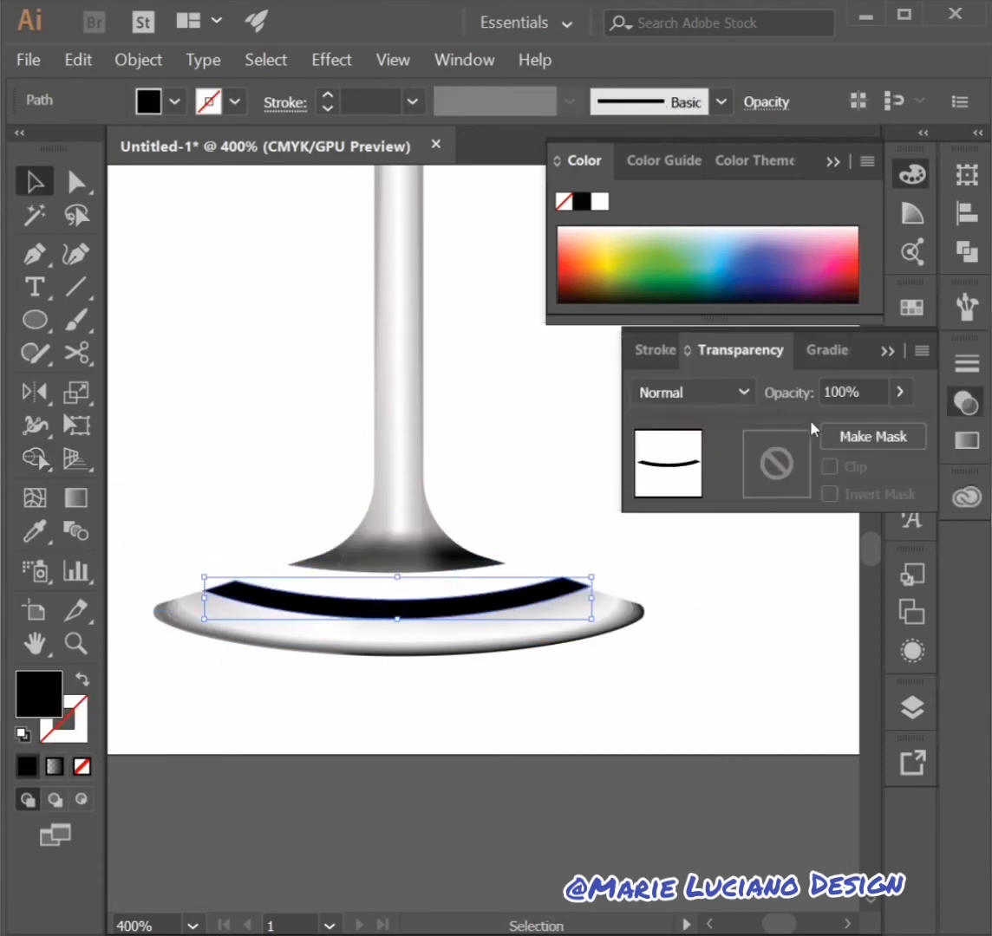
click(694, 393)
click(685, 492)
click(900, 393)
drag(869, 426, 834, 426)
Set the blend mode of the white upper band on the foot to Soft Light
click(520, 575)
click(728, 392)
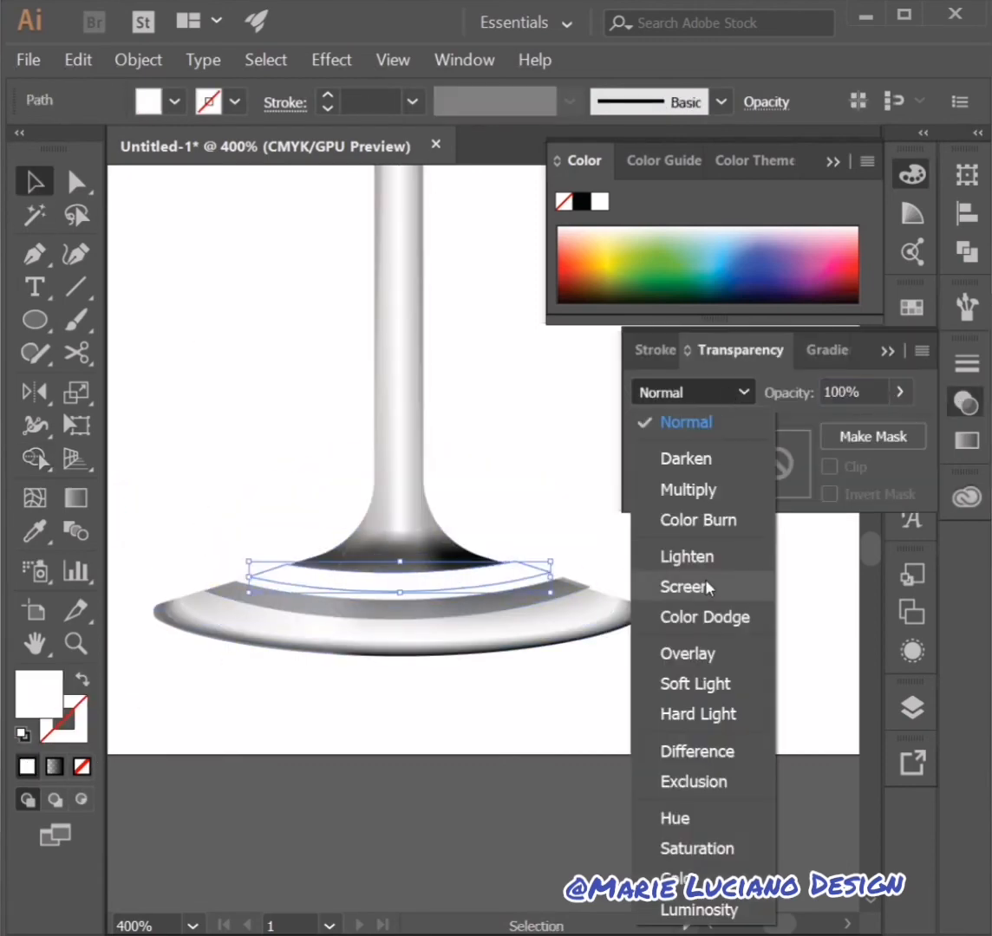
click(697, 681)
click(688, 849)
Adjust the right-end anchor point of the thin white strip between the two bands on the foot
key(a)
click(526, 570)
click(591, 408)
click(544, 574)
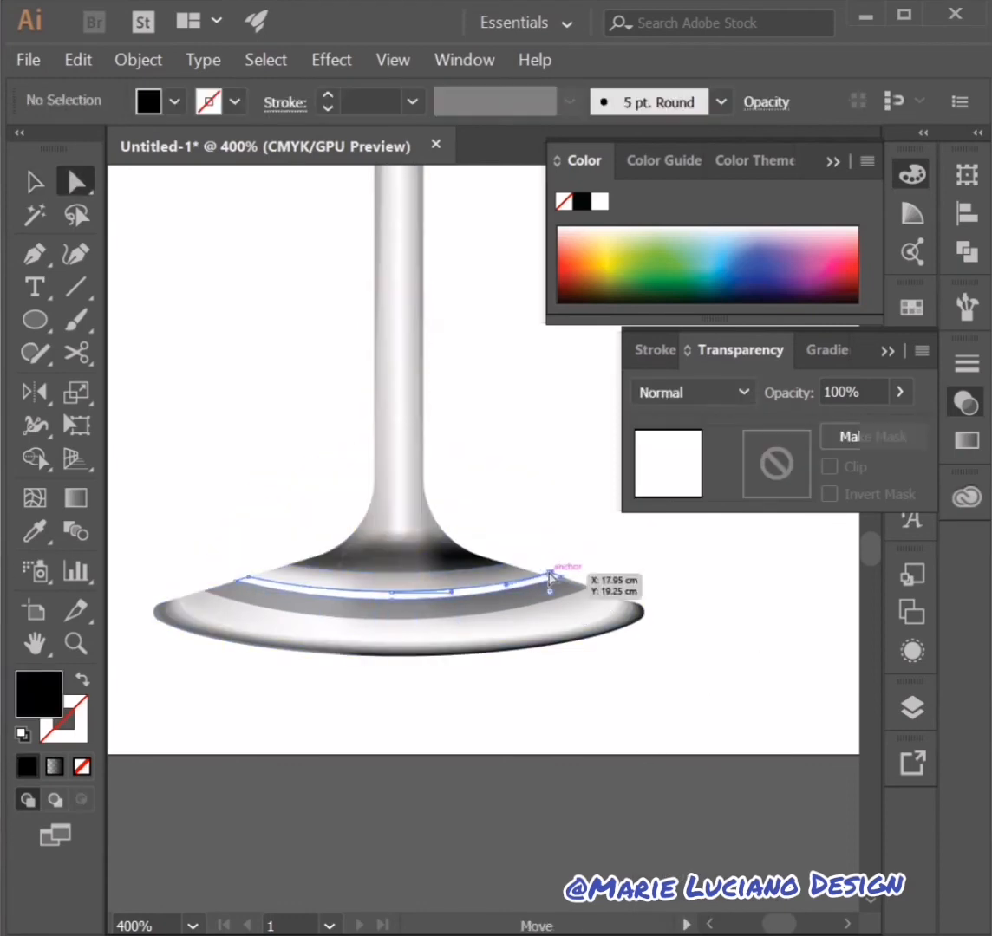
click(548, 534)
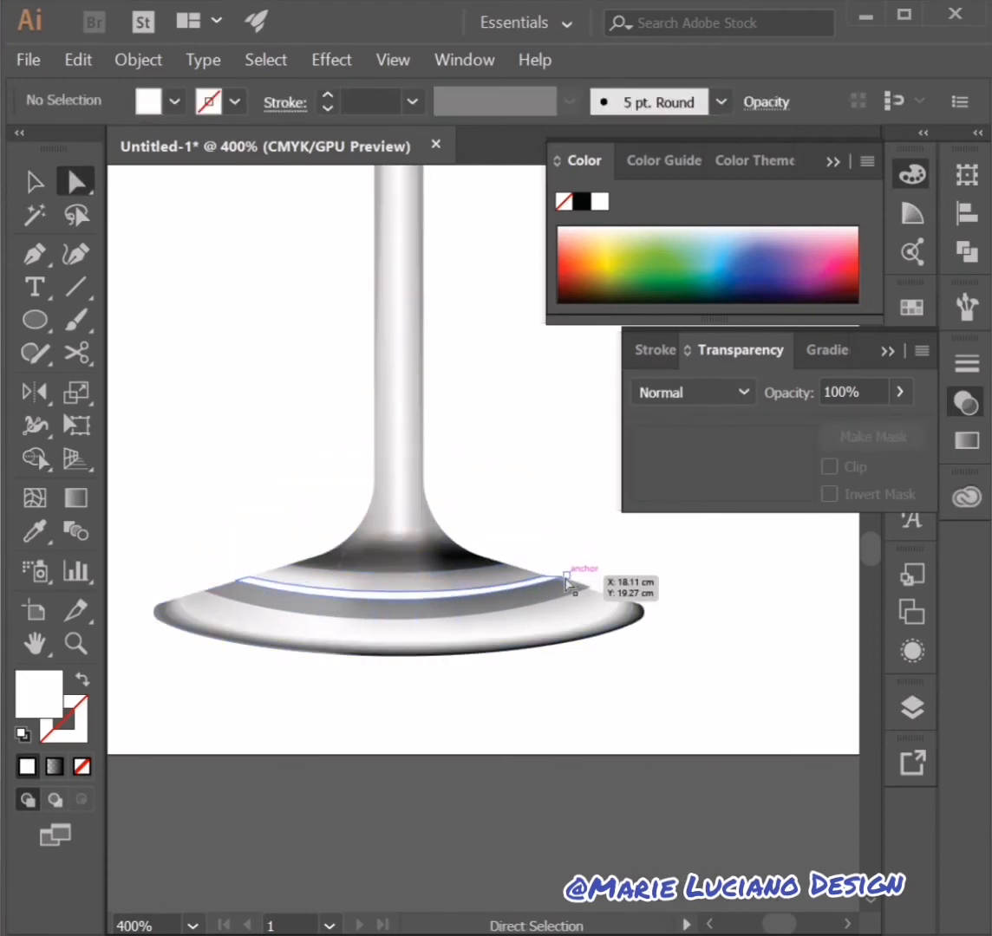
Move the right-end anchor points of the grey band inward so they meet the foot's sloping edge
click(566, 579)
click(192, 925)
click(234, 380)
click(667, 554)
click(752, 624)
shift+click(697, 606)
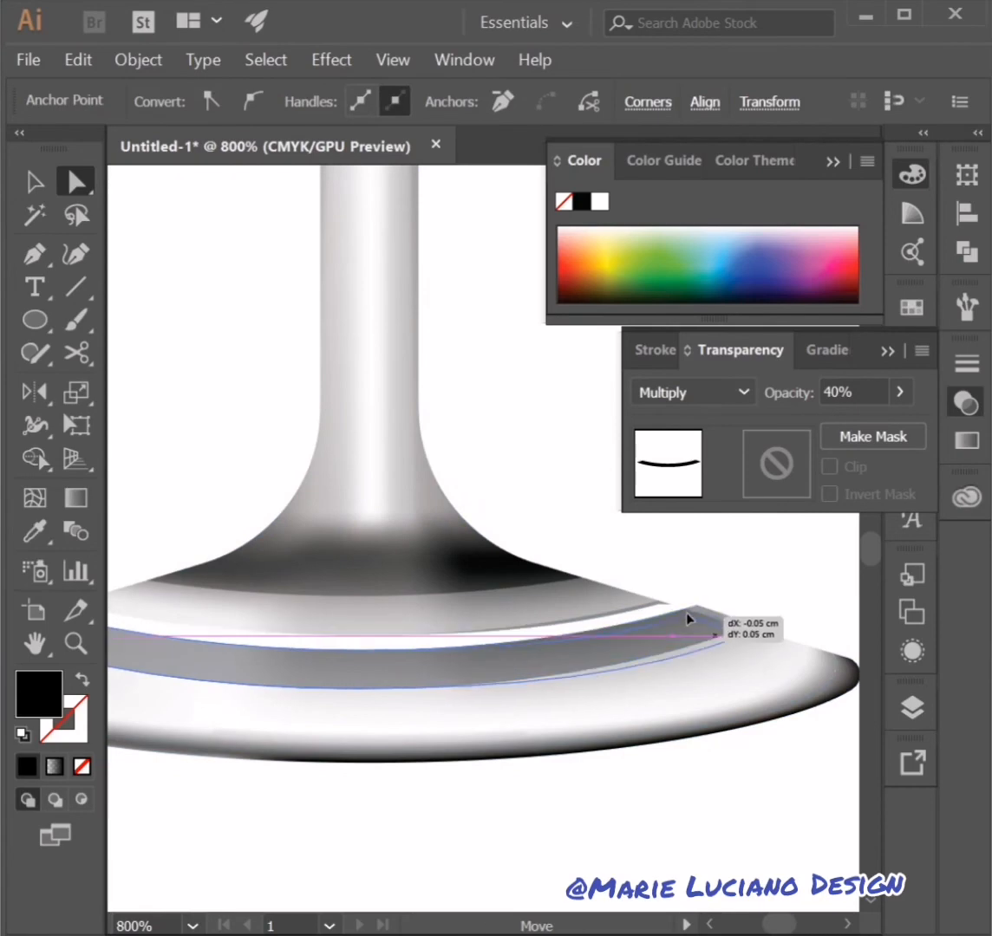
click(692, 574)
drag(686, 611, 653, 621)
Align the right-end anchor points of the upper band and the thin white strip with the foot's sloping edge
click(659, 604)
click(666, 565)
click(604, 575)
click(673, 622)
click(652, 621)
click(666, 578)
drag(589, 580, 579, 576)
drag(655, 605, 646, 599)
click(806, 620)
Set the thin white strip on the foot to 55% opacity
click(965, 403)
click(35, 182)
click(555, 631)
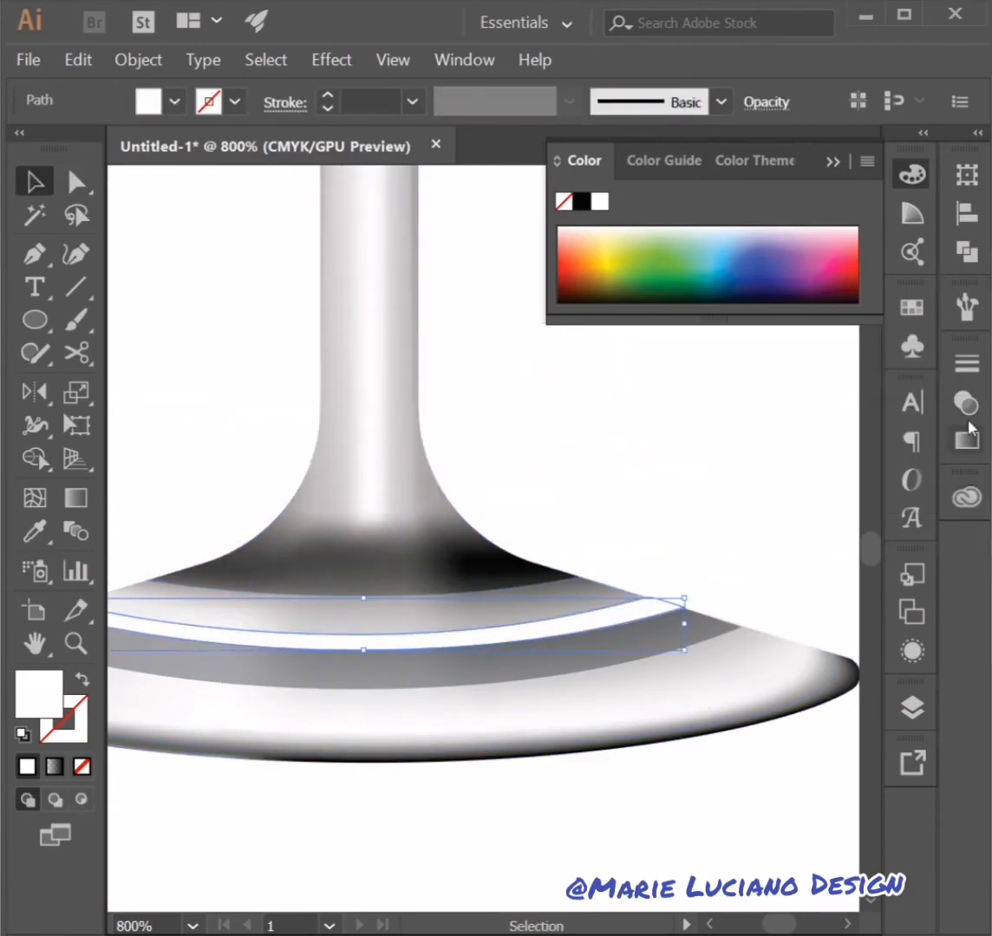
click(965, 404)
click(900, 392)
drag(900, 425, 849, 425)
click(964, 403)
click(419, 857)
Reduce the opacity of the thin white strip on the foot well below 55%
click(192, 926)
click(238, 572)
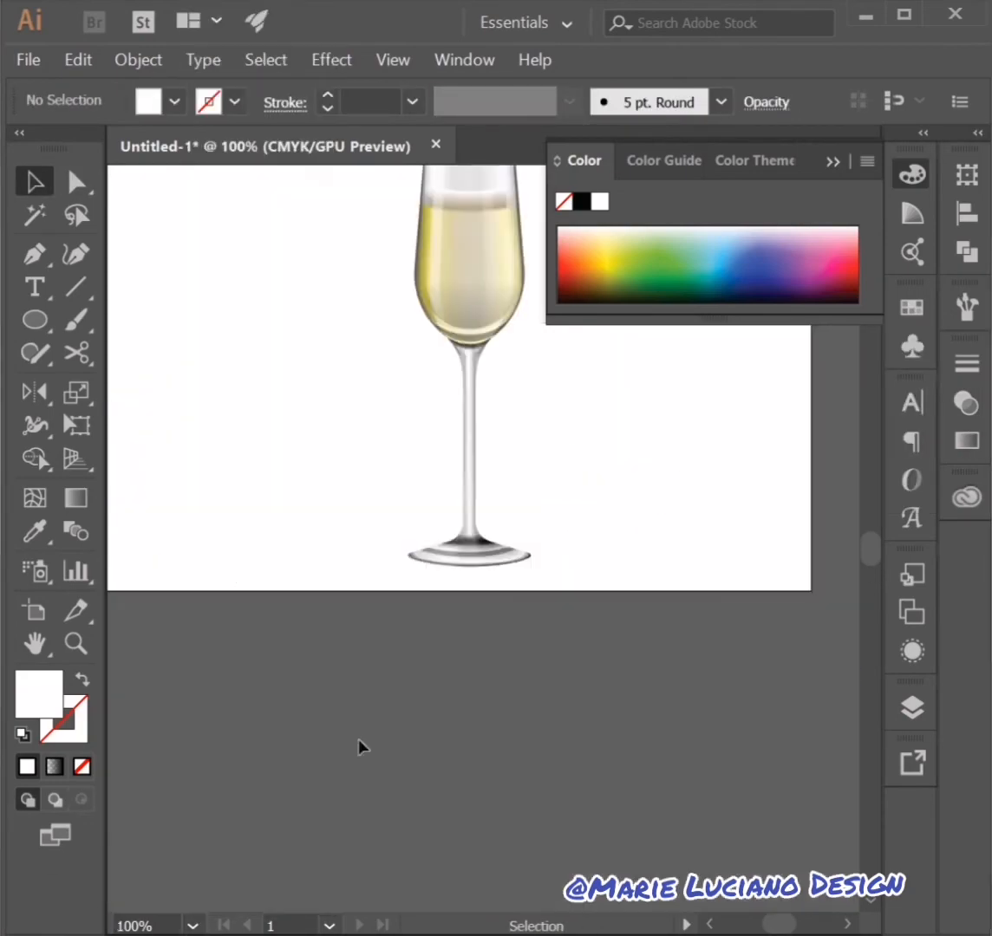
click(912, 174)
click(870, 178)
click(192, 926)
click(239, 540)
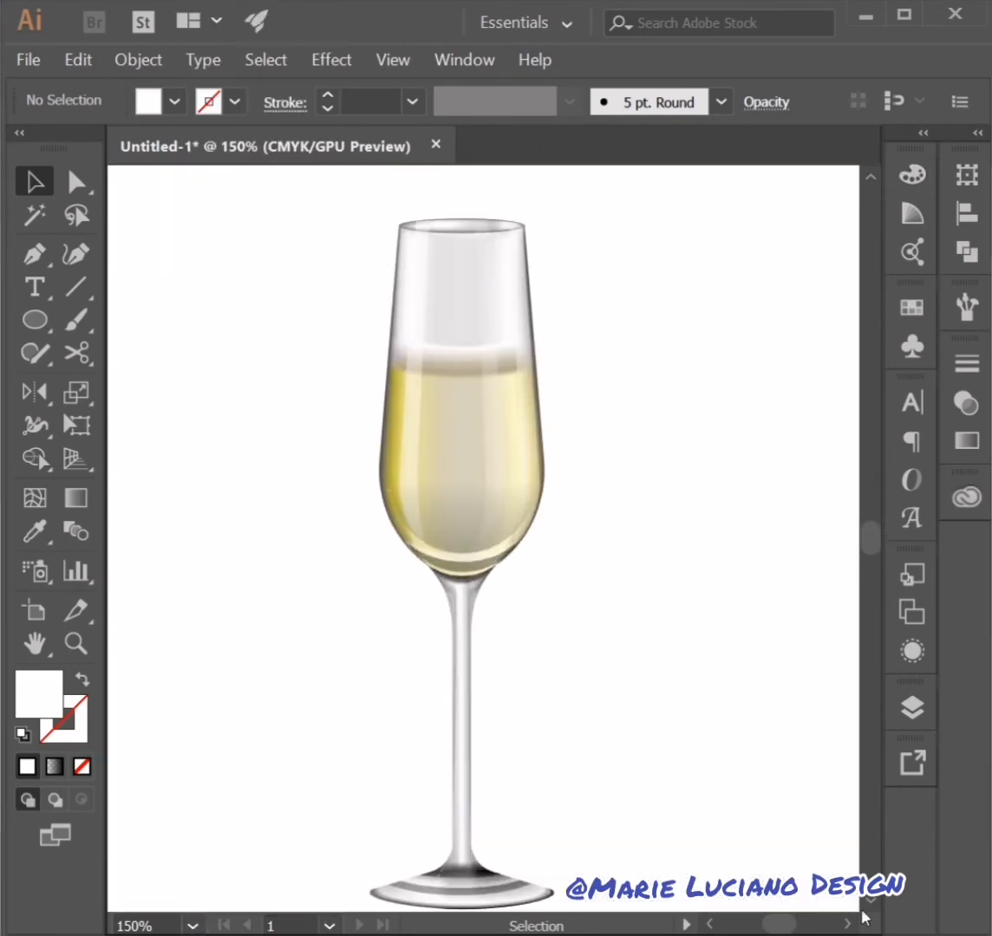
click(870, 901)
click(965, 403)
click(900, 392)
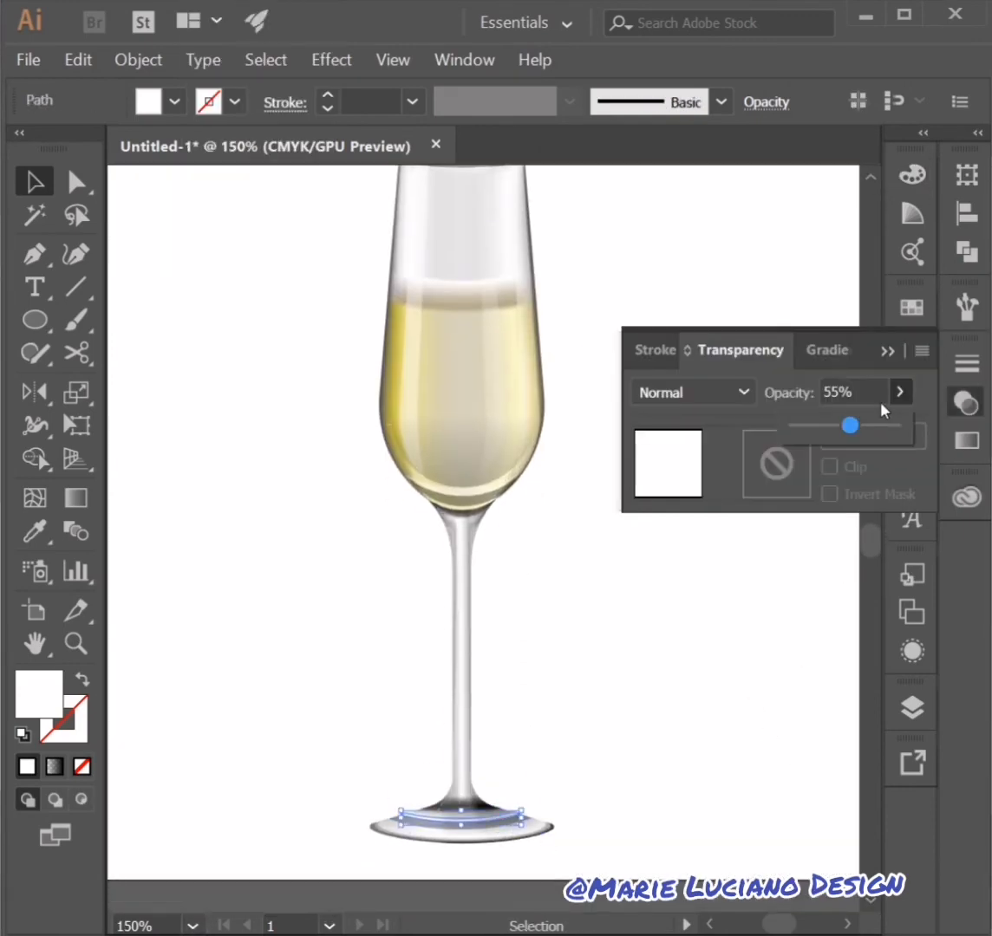
click(965, 403)
drag(850, 426, 808, 426)
Reduce the opacity of the grey Multiply band on the foot
click(520, 818)
click(964, 403)
click(900, 392)
click(890, 350)
click(851, 490)
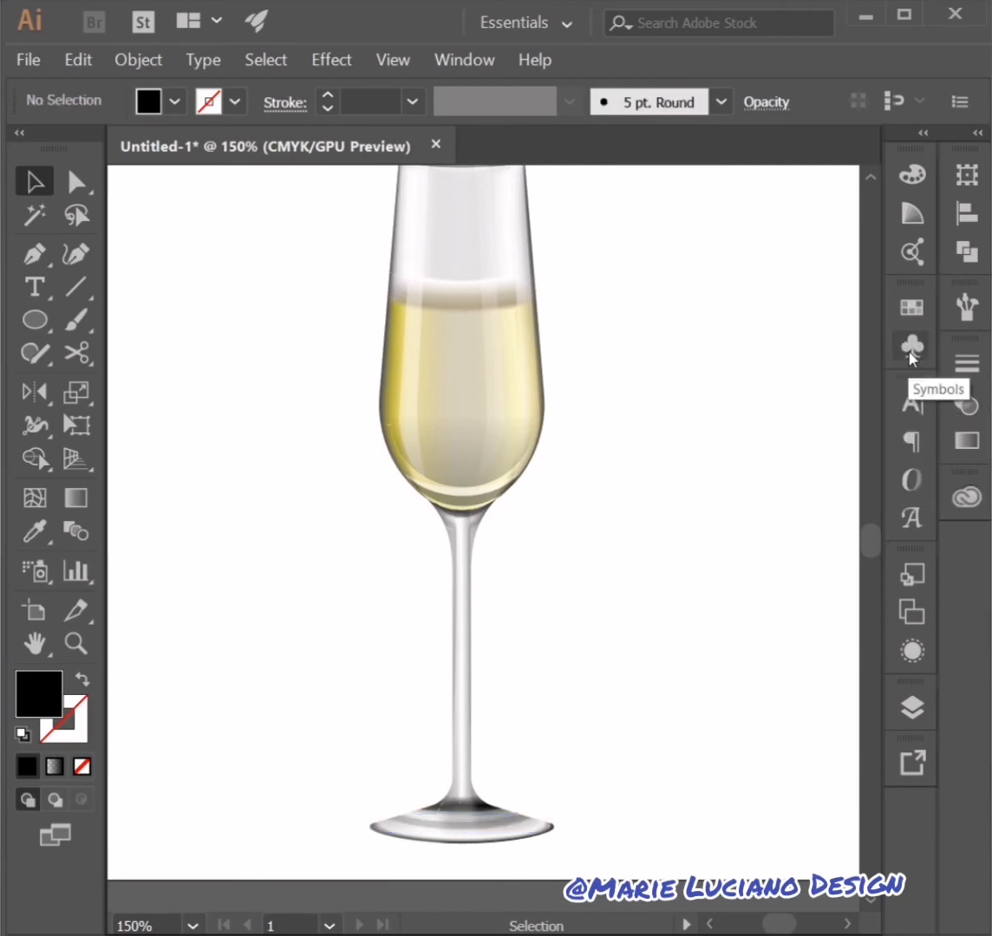
Draw a small black circle beside the glass and add a gradient mesh point in its upper-left area
scroll(750, 436, up, 2)
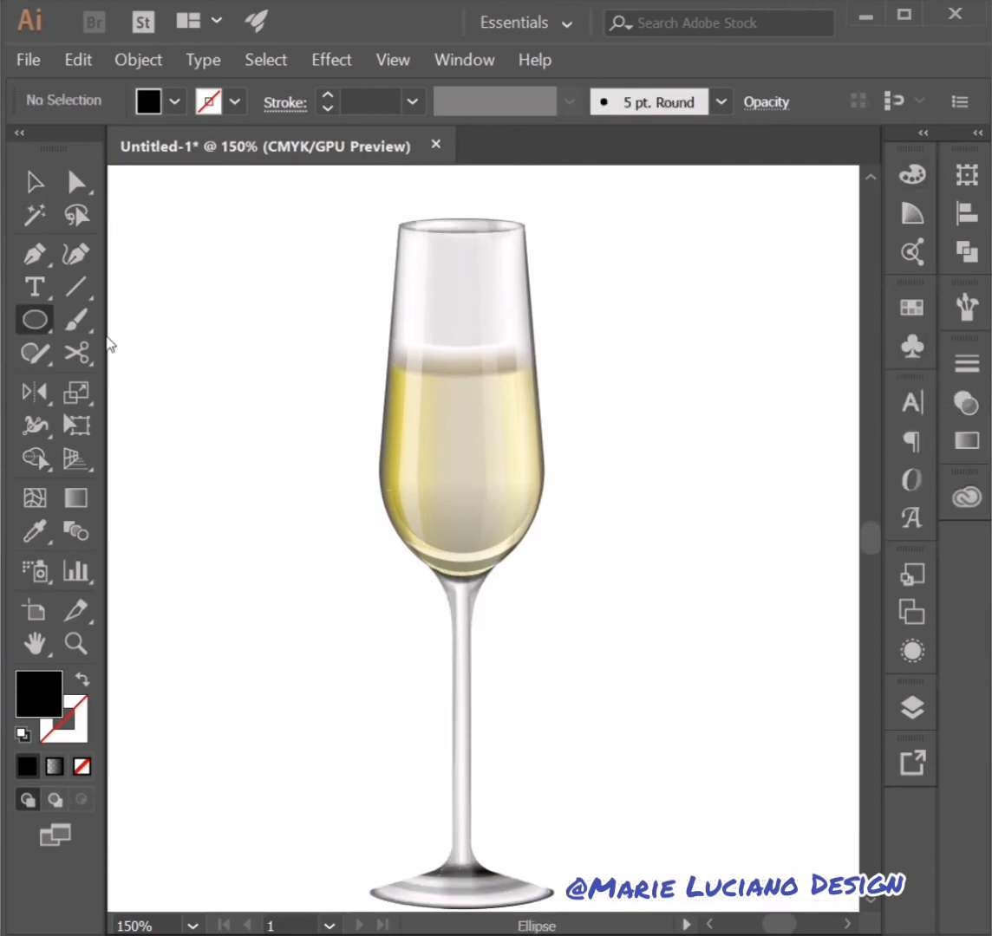
drag(239, 333, 289, 383)
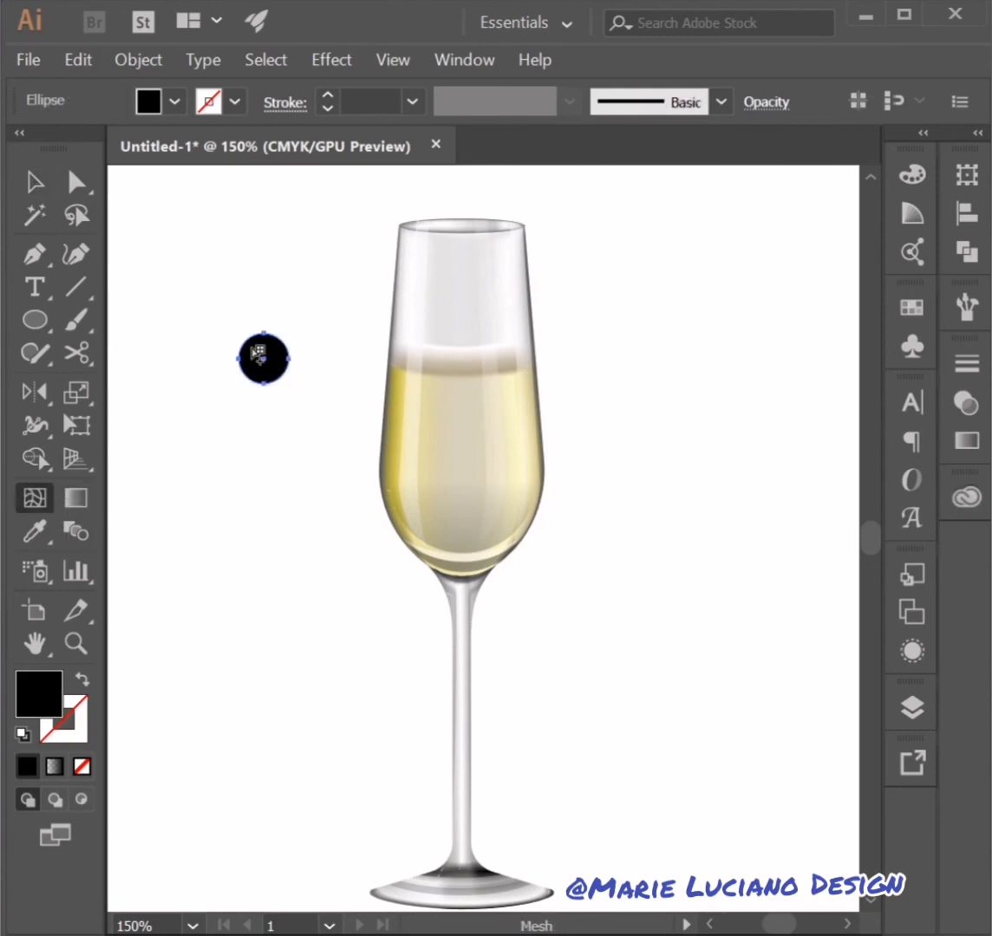
click(254, 349)
click(35, 182)
click(130, 227)
key(ctrl+plus)
key(ctrl+plus)
key(ctrl+plus)
drag(124, 231, 586, 753)
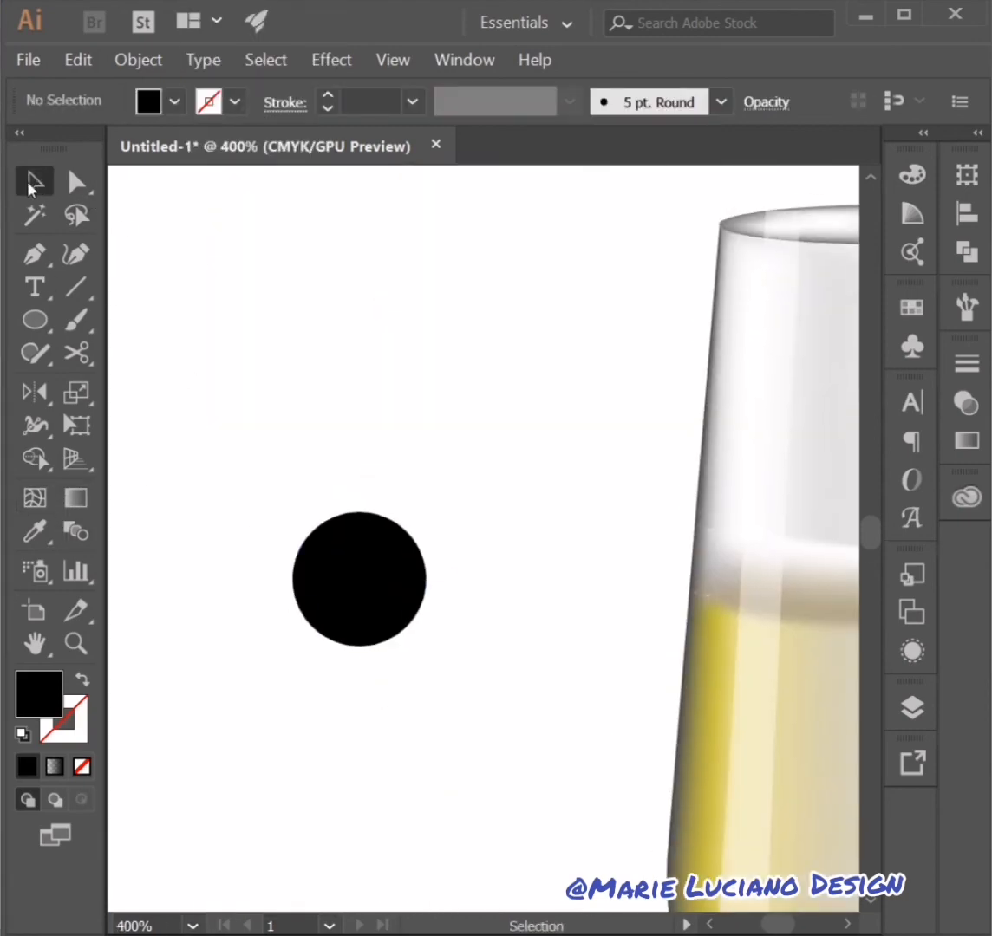
Set the circle's upper-left mesh point to 0% opacity
click(330, 559)
click(76, 182)
click(326, 553)
click(966, 403)
click(900, 391)
drag(901, 425, 794, 426)
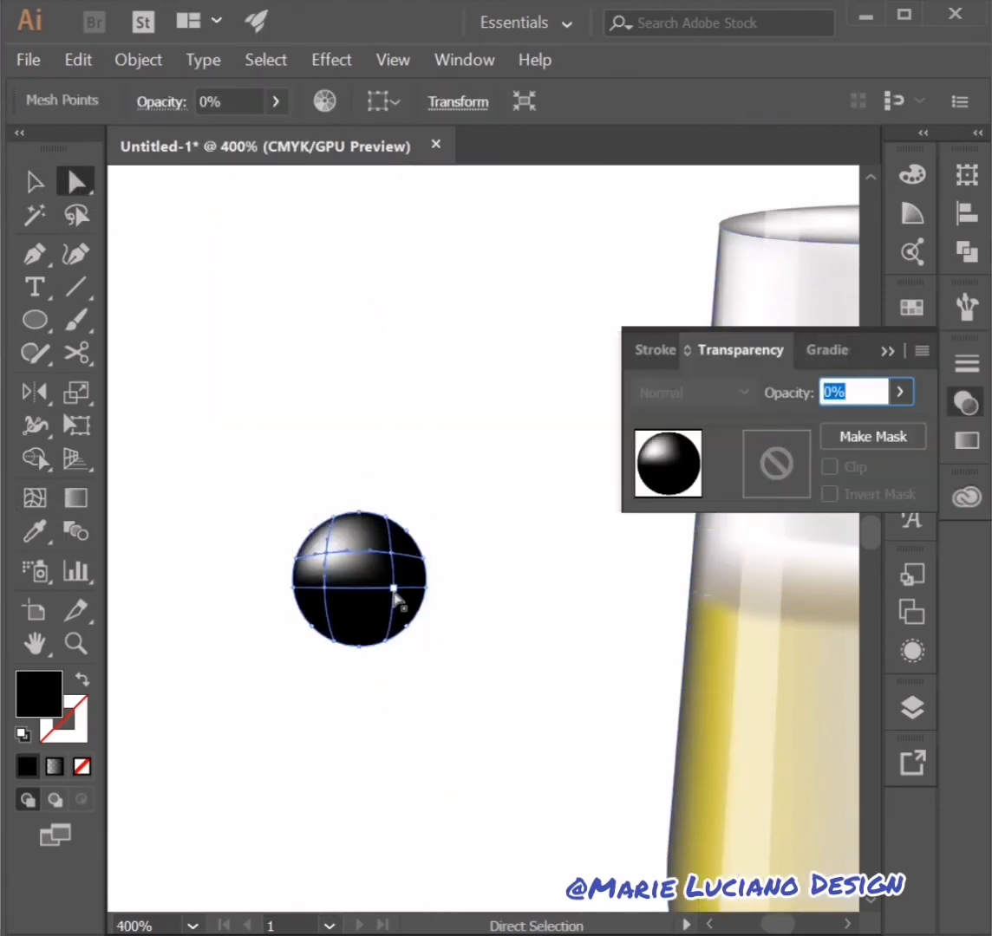
Colour the ball's inner mesh points golden yellow and its transparent upper-left point #E2D686
double_click(22, 723)
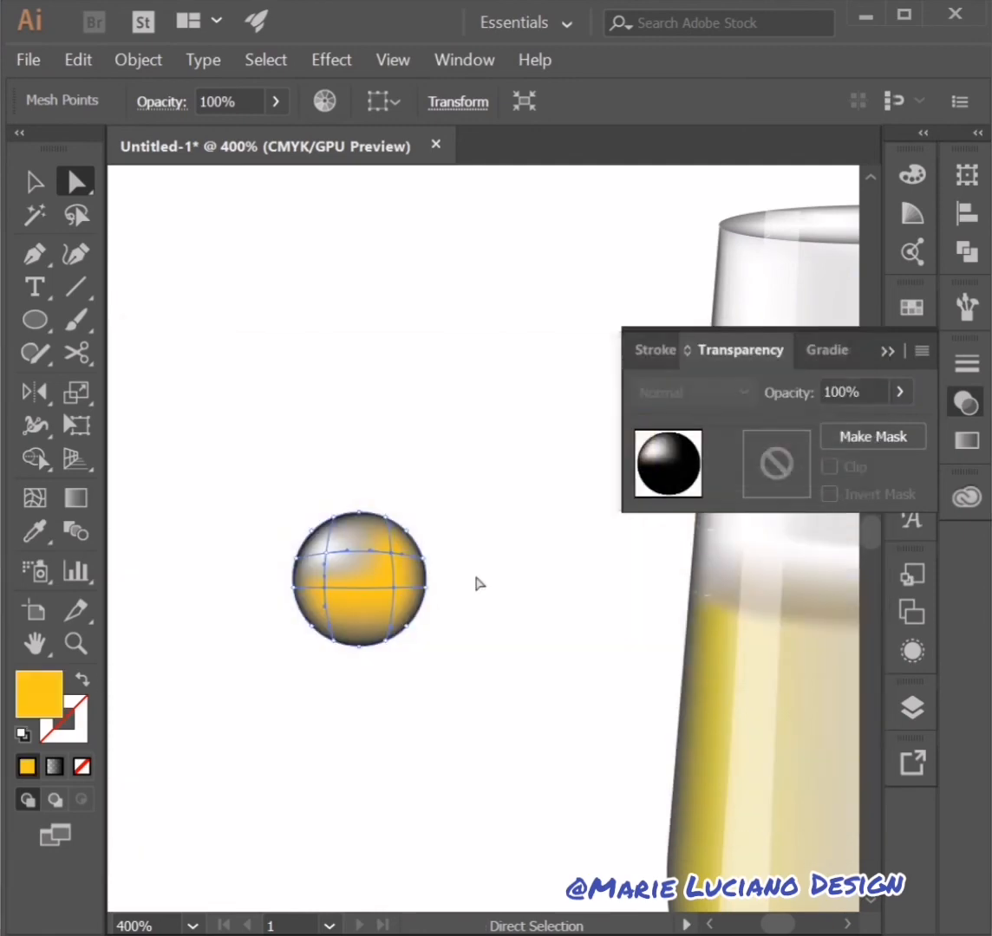
click(476, 582)
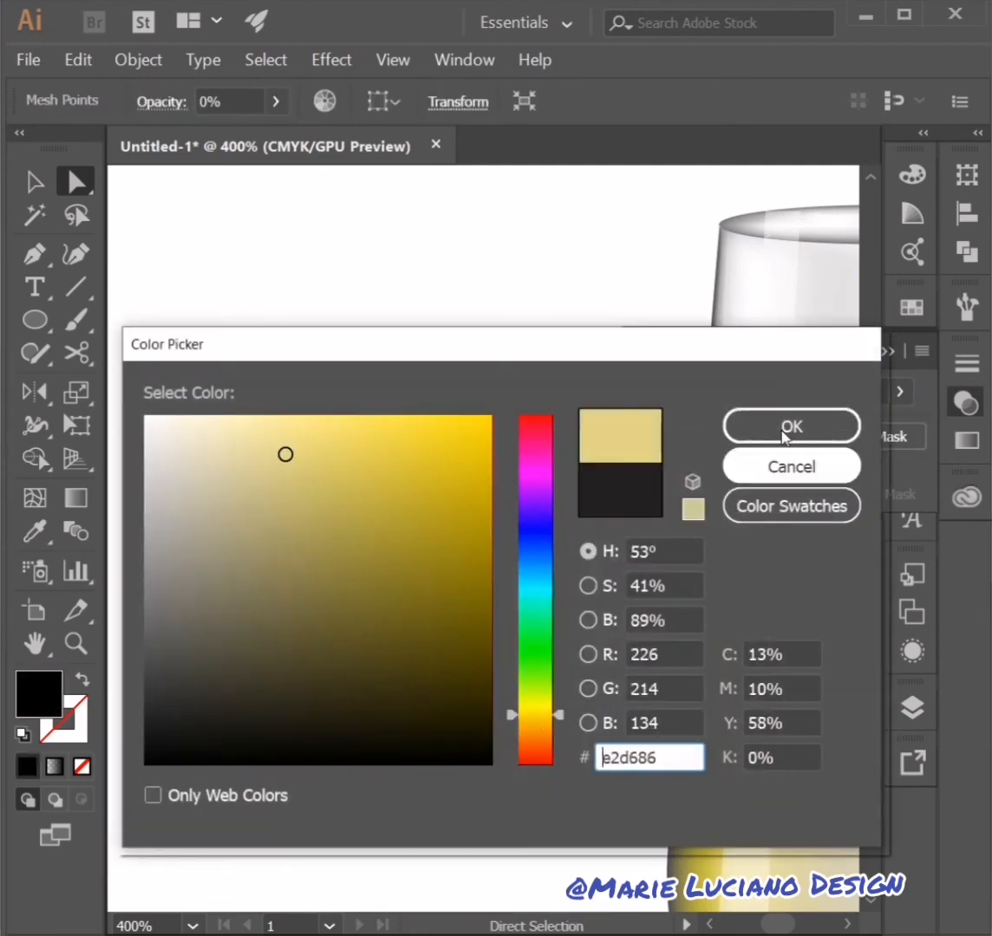
click(781, 426)
Lower the opacity of the ball's golden inner mesh points to soften the colour
click(395, 602)
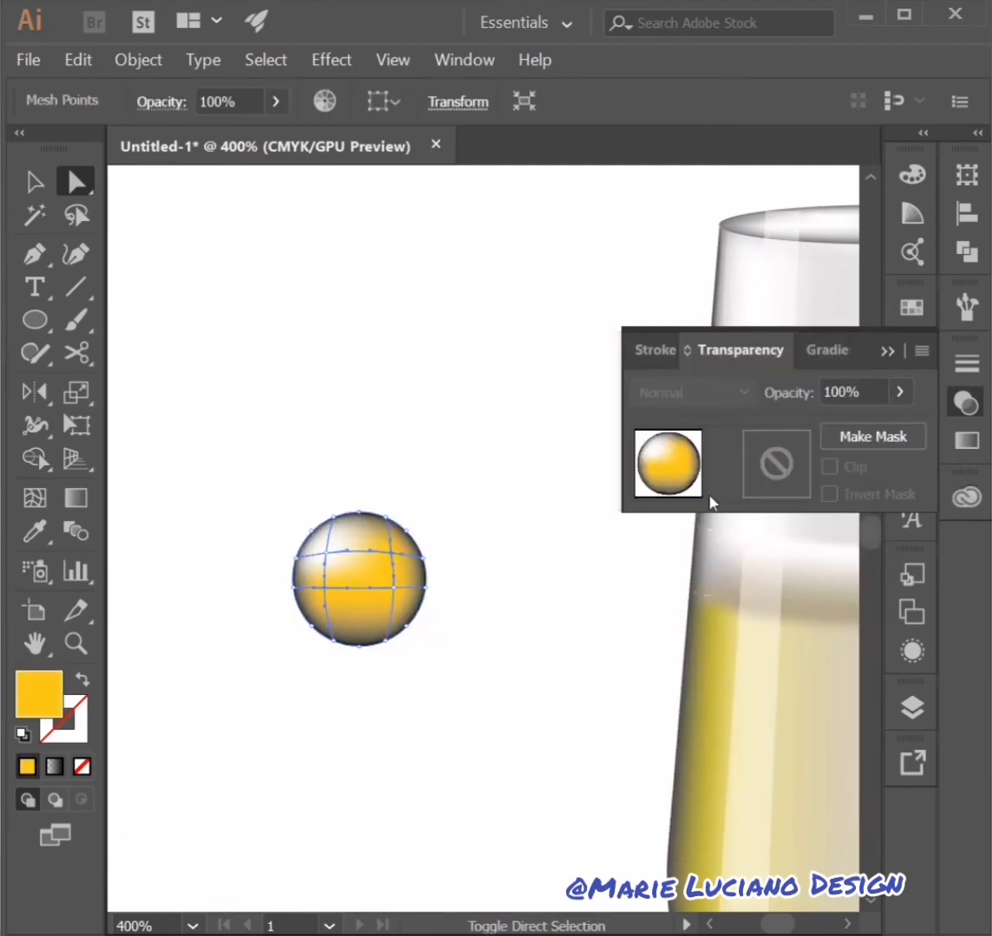
drag(900, 392, 838, 429)
key(v)
click(407, 473)
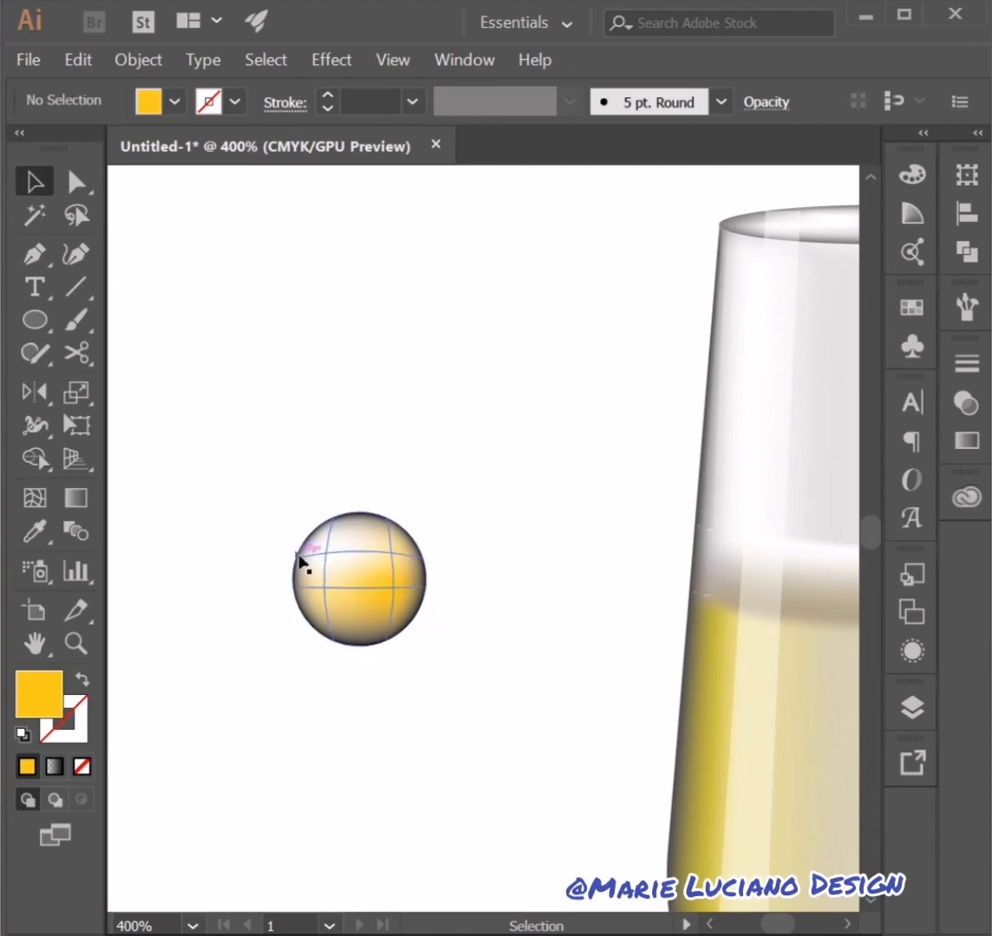
Lighten the mesh points along the ball's upper and left edges
key(a)
click(330, 512)
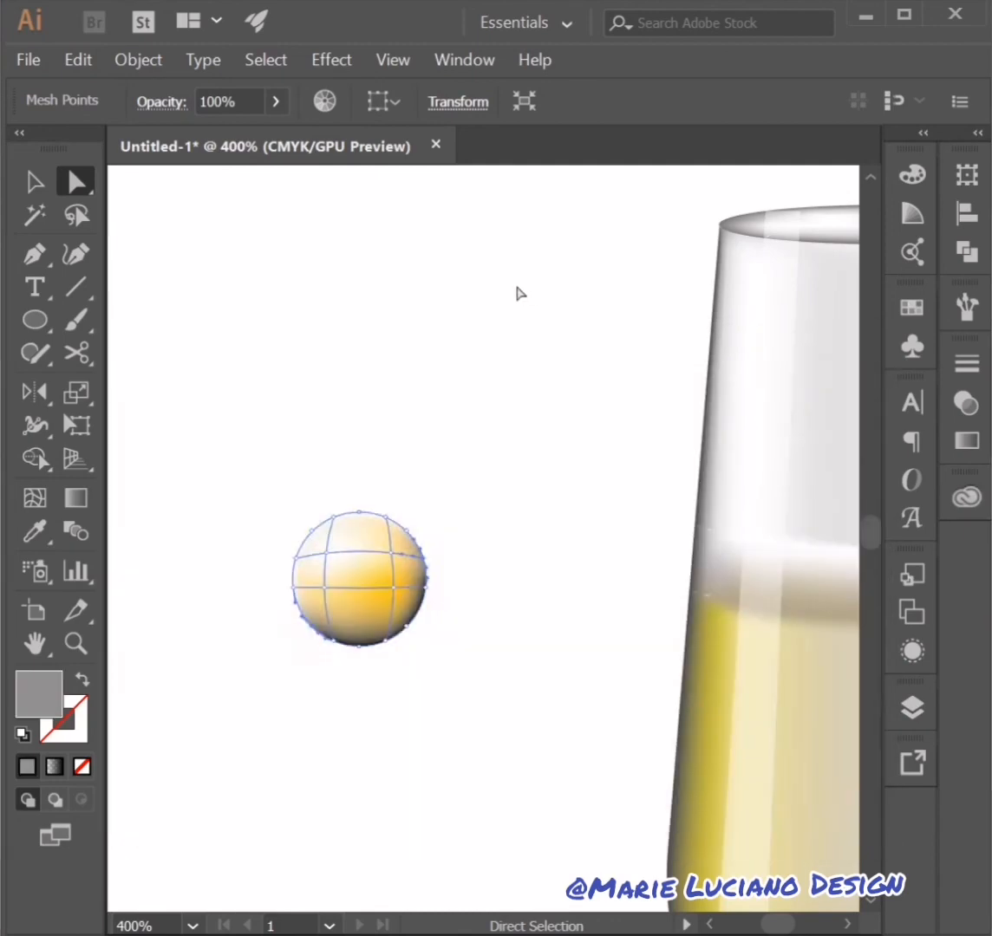
click(149, 305)
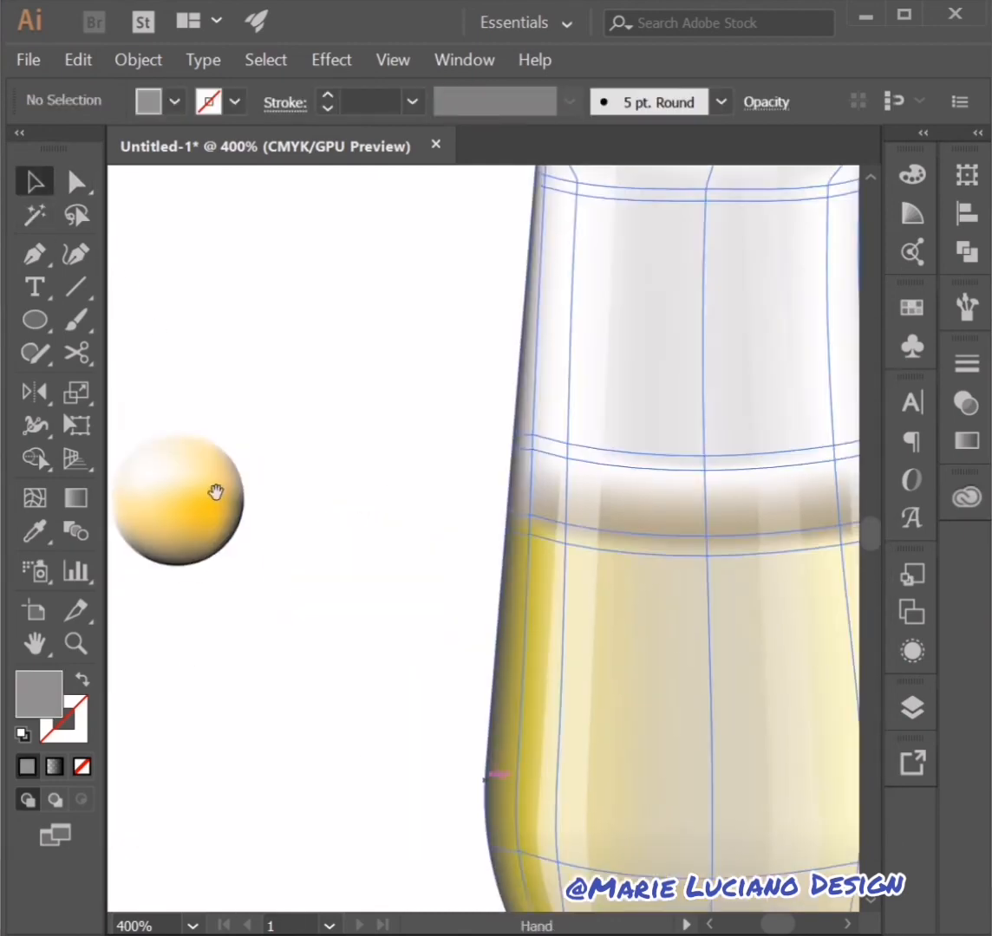
Place a cluster of four scaled-down copies of the ball in the upper champagne as bubbles at 47% opacity
click(200, 545)
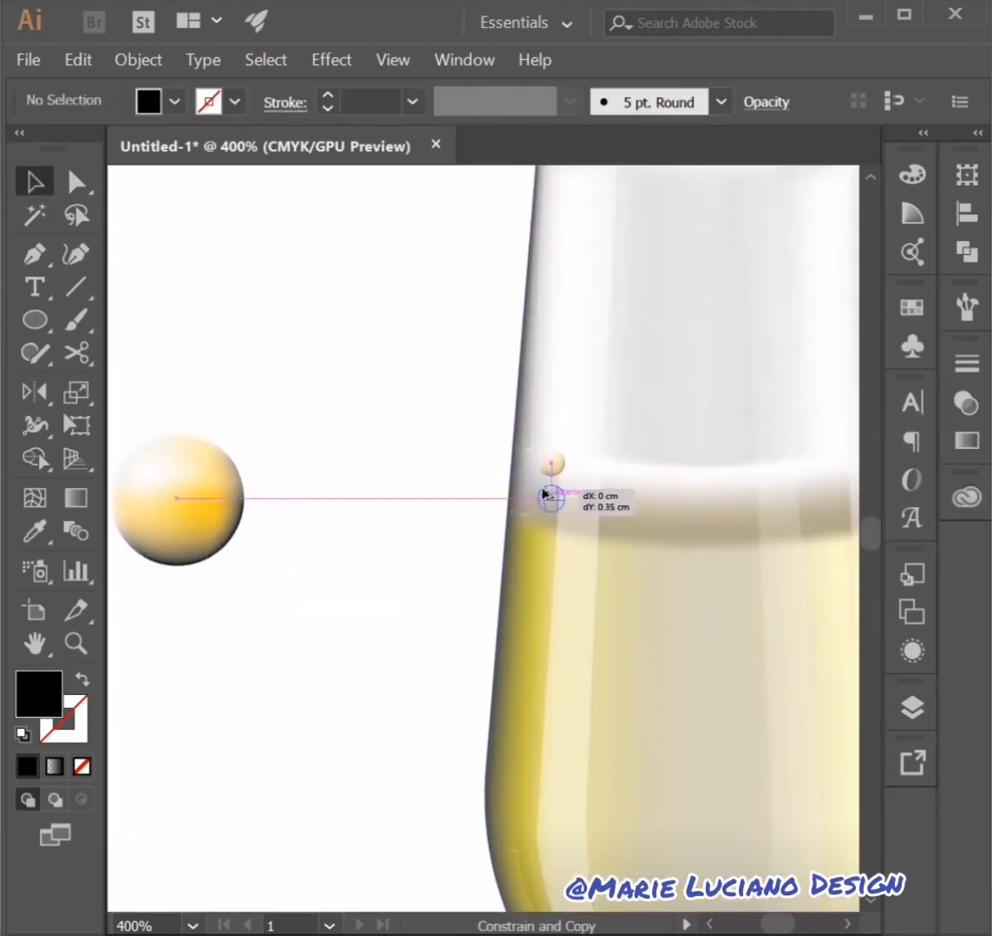
drag(546, 491, 336, 675)
click(451, 498)
drag(365, 649, 368, 649)
click(871, 904)
click(746, 693)
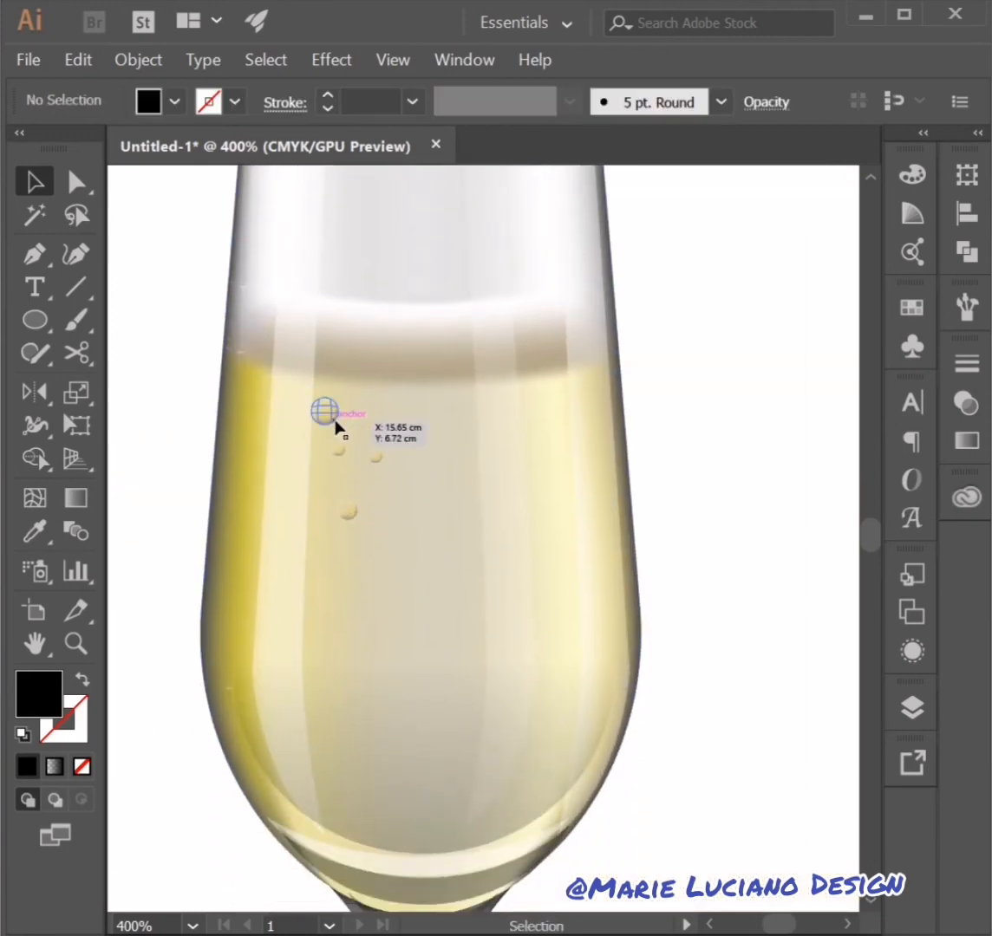
Duplicate the four-bubble cluster into the lower champagne and again into the upper middle of the glass
click(333, 418)
shift+click(339, 450)
shift+click(375, 457)
shift+click(347, 511)
drag(347, 511, 421, 820)
drag(399, 722, 418, 425)
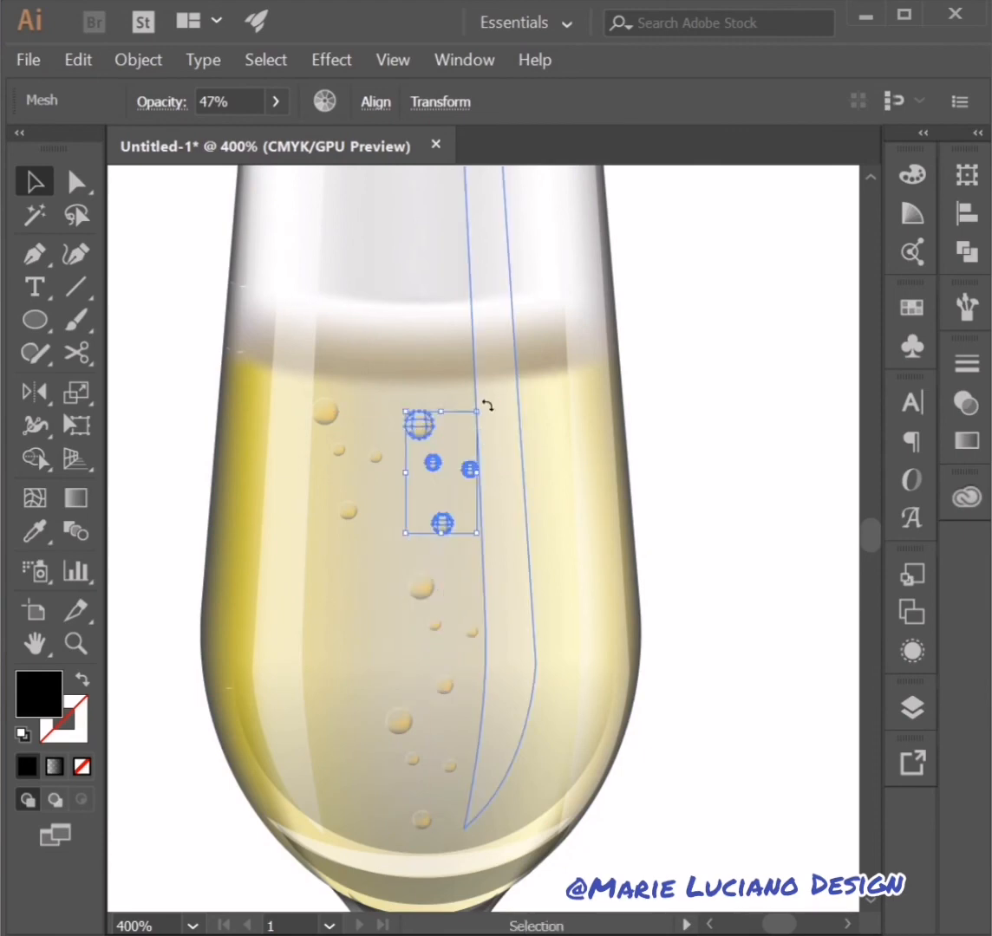
Rotate the upper-middle bubble cluster and move it down into the middle of the champagne
drag(484, 406, 402, 539)
drag(459, 526, 399, 639)
click(702, 754)
click(193, 925)
click(232, 531)
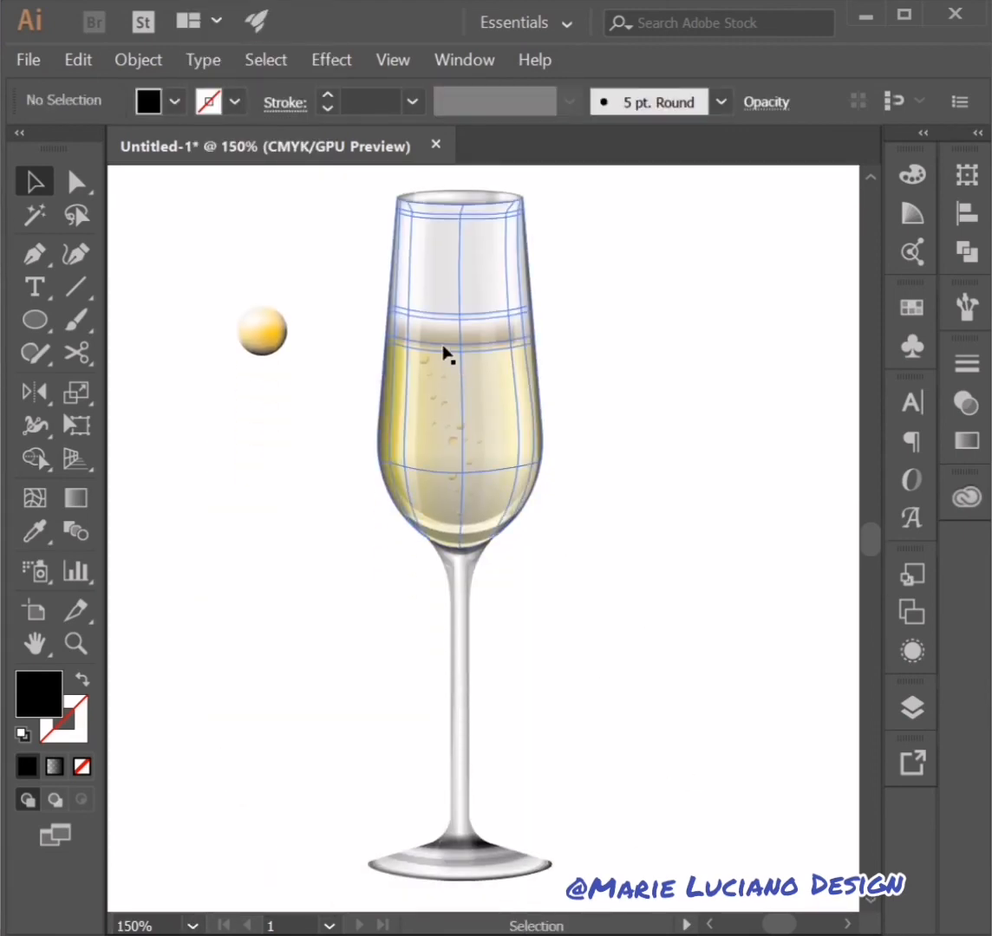
Lighten the bowl's mesh points just above the champagne surface to replace the dark band with pale grey-white
click(472, 344)
key(v)
double_click(442, 377)
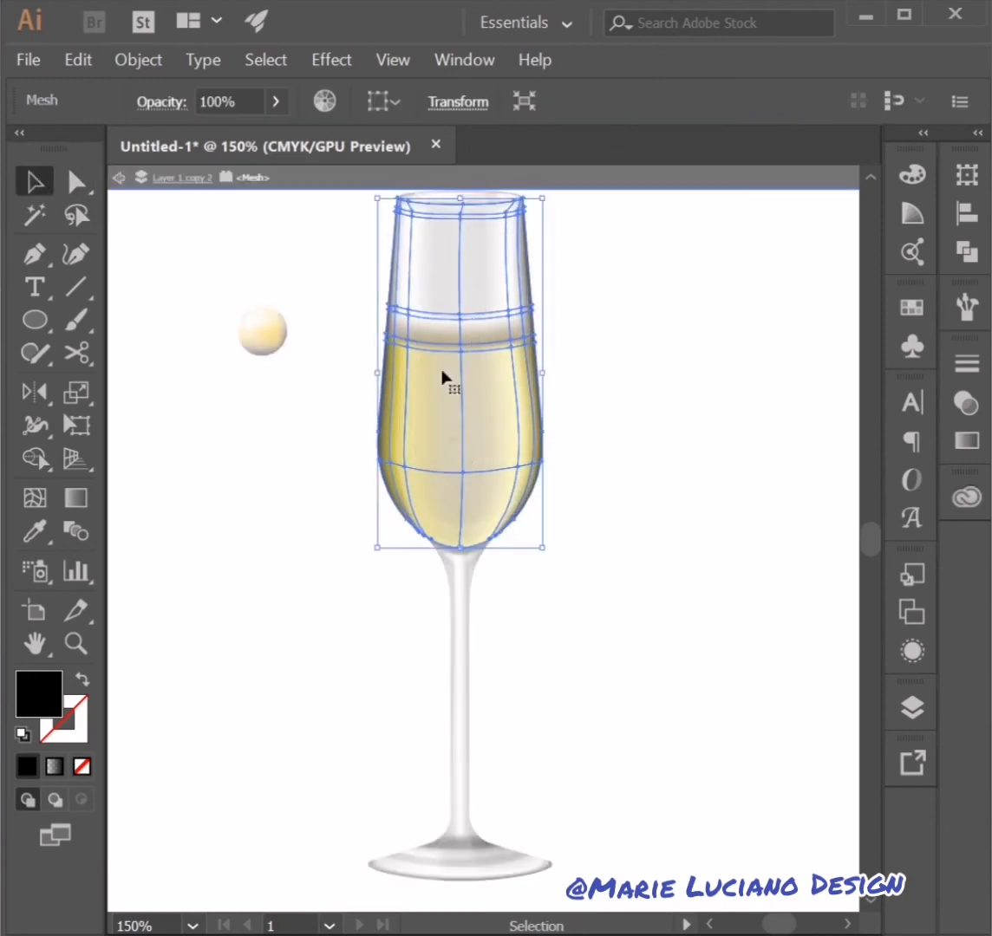
drag(488, 350, 530, 345)
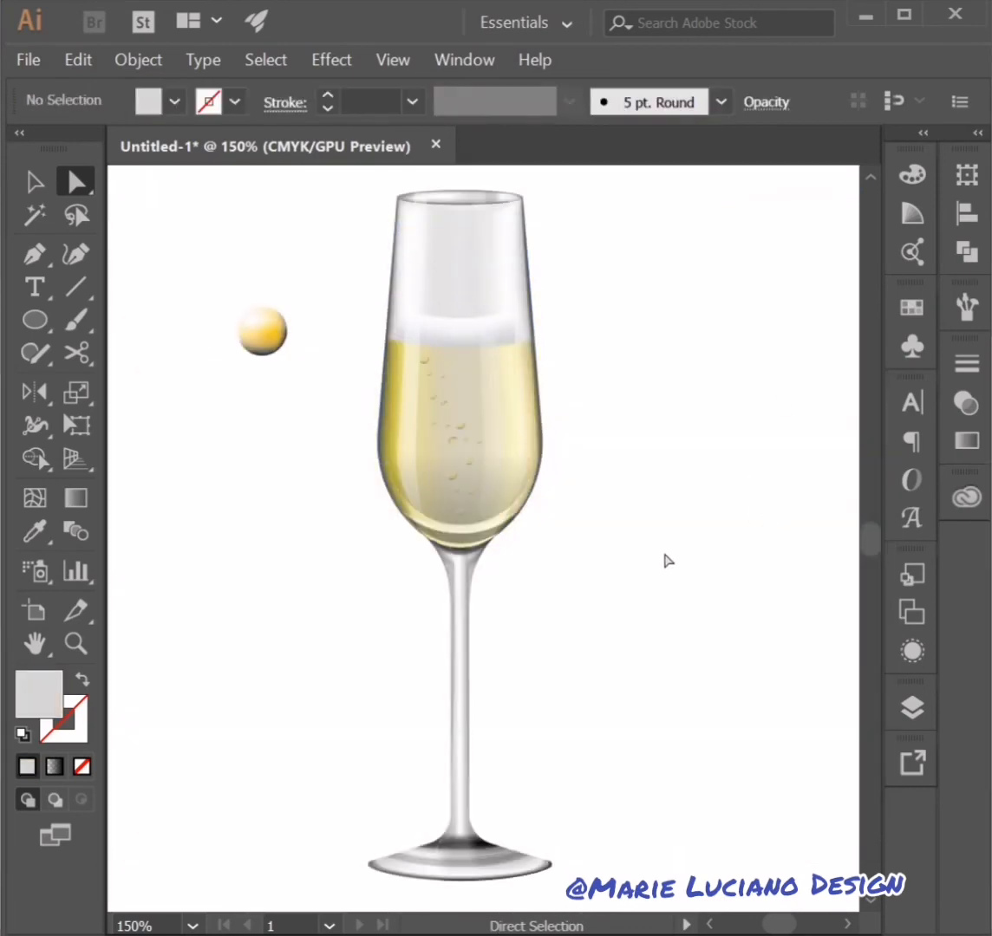
Delete the leftover shaded ball beside the champagne glass
click(35, 182)
click(261, 328)
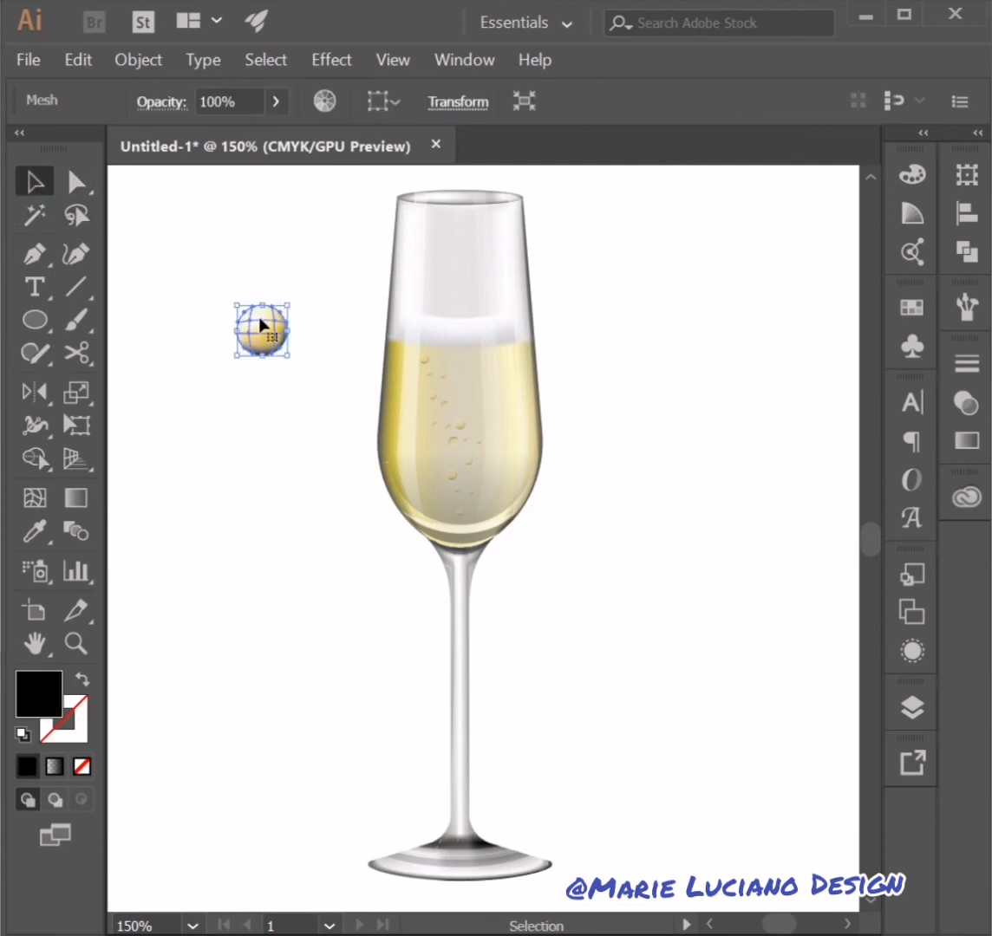
key(Delete)
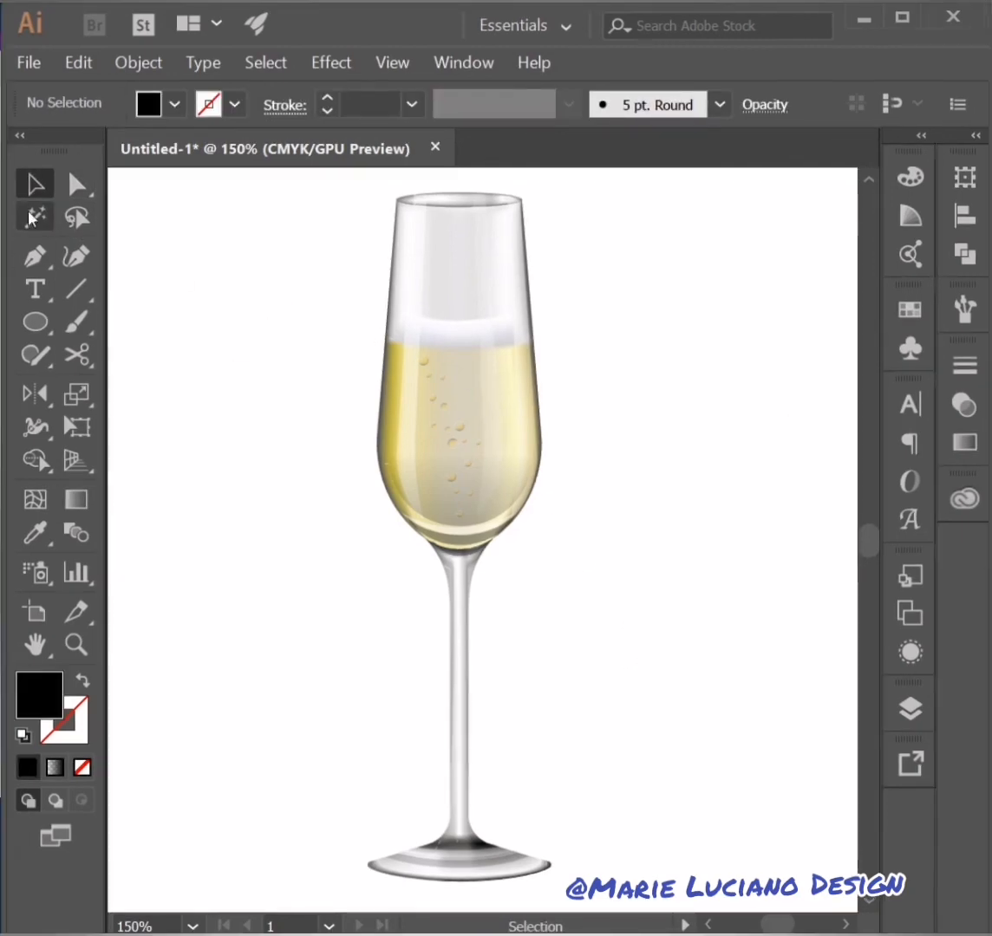
Duplicate the whole glass in front, slightly lower and to the left, and move both glasses up a little on the artboard
drag(487, 460, 377, 484)
click(658, 555)
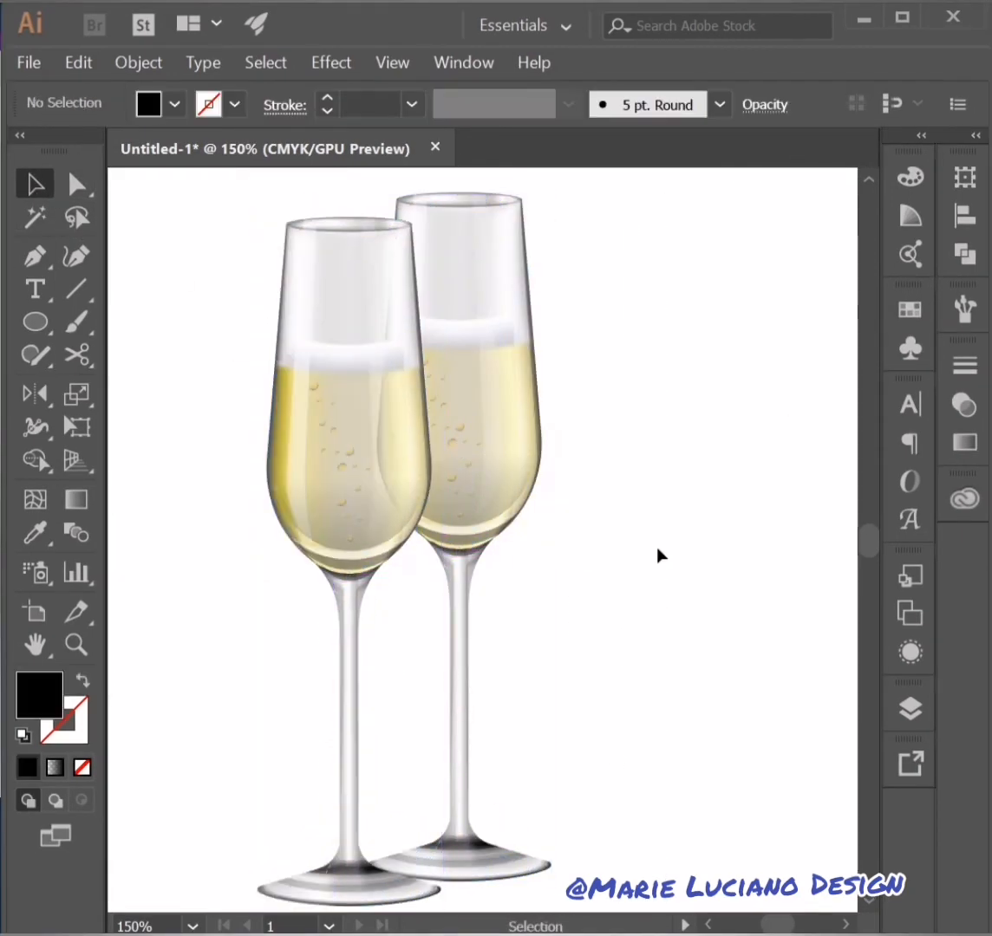
drag(636, 551, 692, 542)
click(194, 926)
click(217, 572)
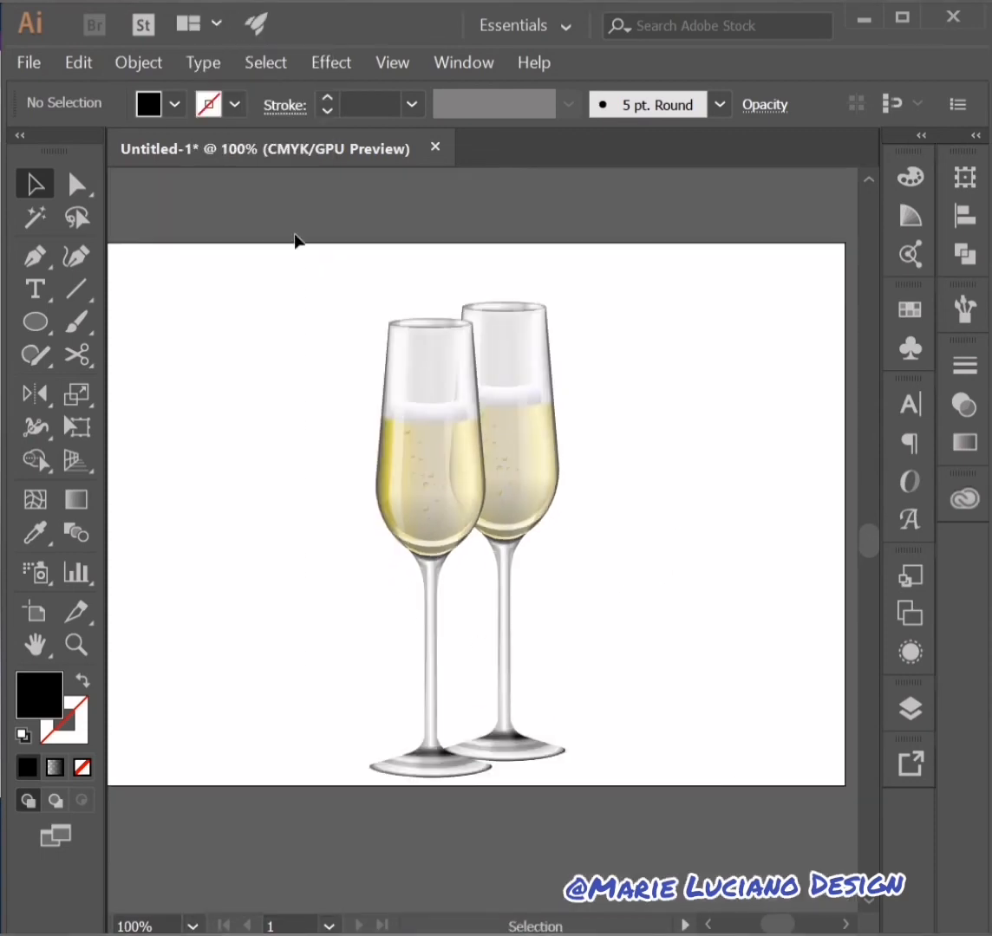
drag(295, 234, 637, 560)
drag(452, 491, 445, 471)
click(260, 433)
Draw a flat black ellipse around the front glass's foot and arrange it behind the foot as a shadow
click(34, 322)
click(156, 389)
mouse_move(334, 737)
mouse_down()
mouse_move(498, 785)
mouse_move(516, 758)
mouse_up()
click(34, 183)
right_click(469, 752)
mouse_move(567, 650)
click(757, 715)
click(650, 668)
drag(527, 736, 507, 740)
Apply a Gaussian Blur with a 25.8 pixel radius to the black shadow ellipse
click(330, 62)
click(598, 525)
click(651, 701)
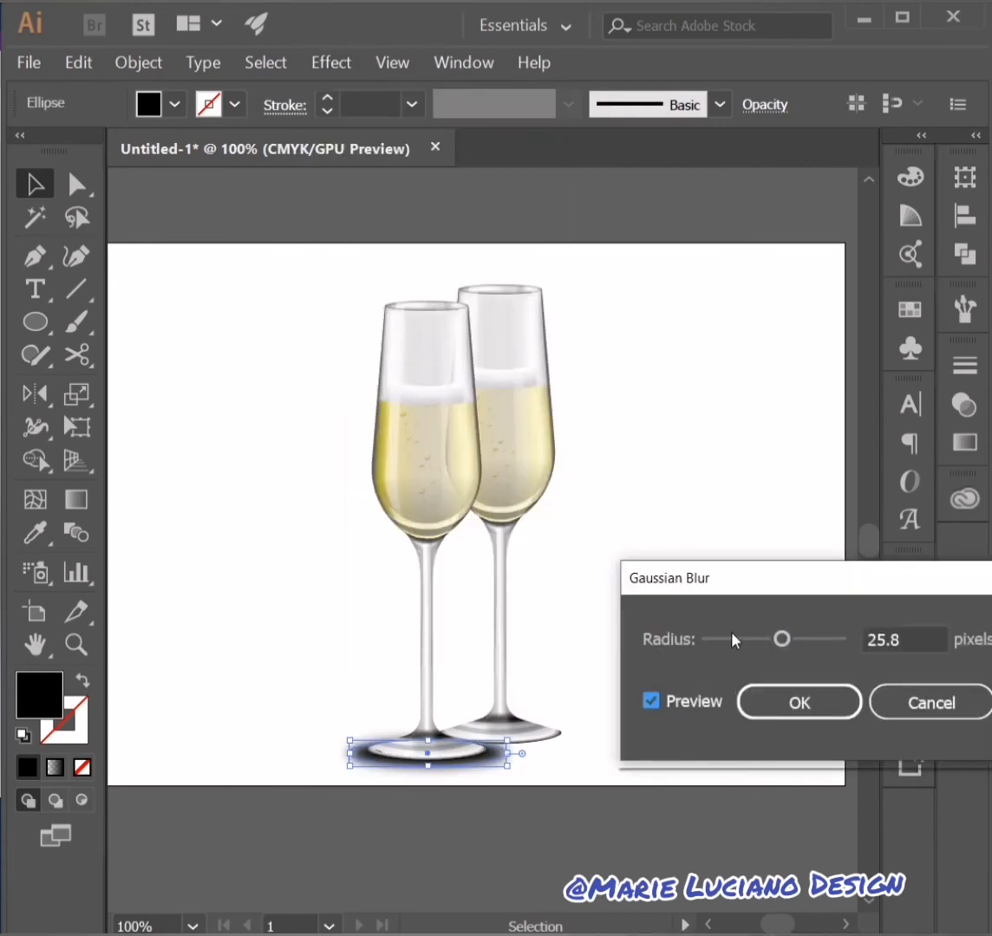
click(799, 702)
click(500, 764)
Set the shadow's blend mode to Multiply with reduced opacity and duplicate it under the rear glass's foot
click(964, 404)
click(693, 394)
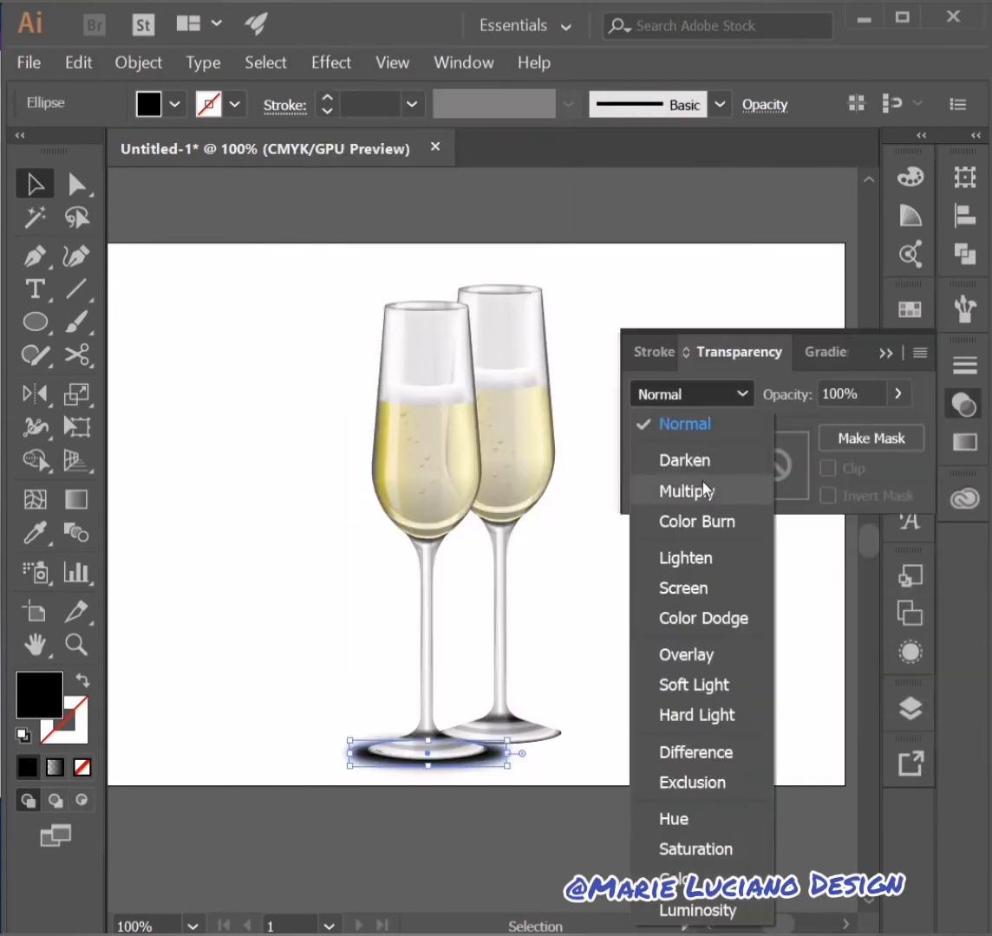
click(704, 490)
click(899, 393)
drag(902, 426, 822, 426)
drag(503, 761, 572, 743)
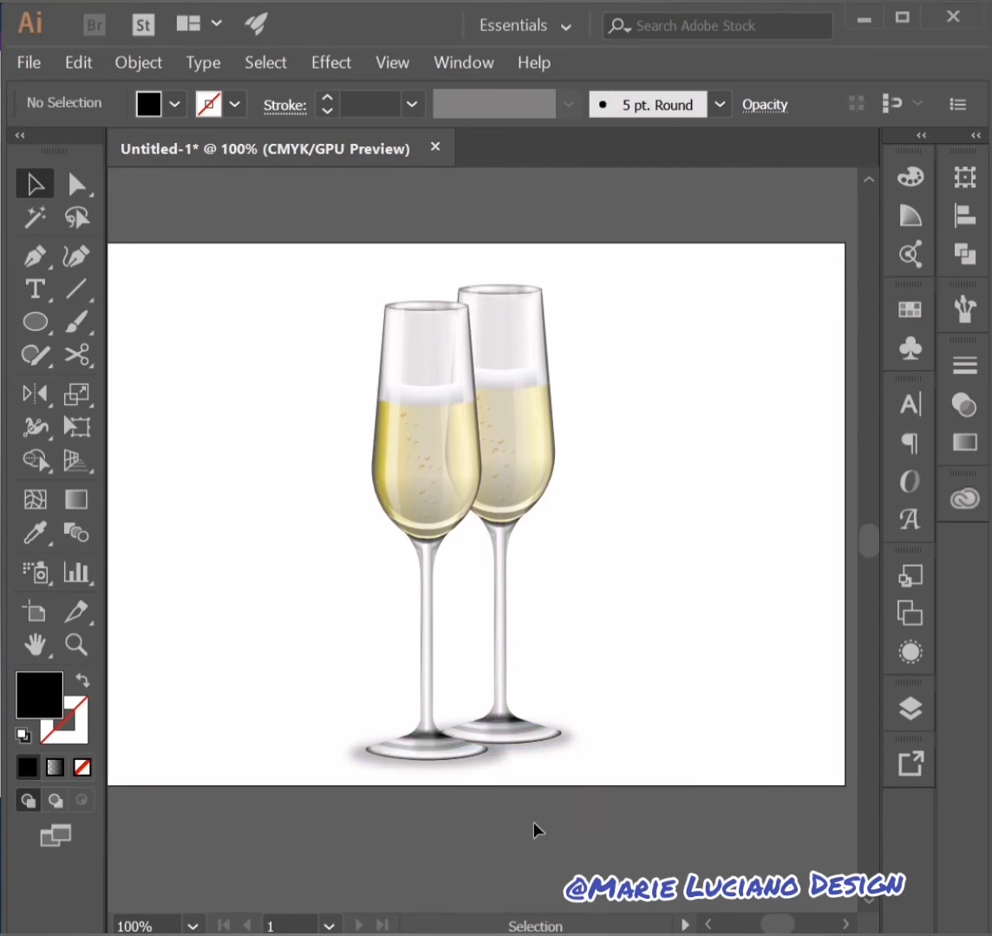
Cut the front shadow and paste it back behind the front glass's foot
key(ctrl+x)
ctrl+click(451, 759)
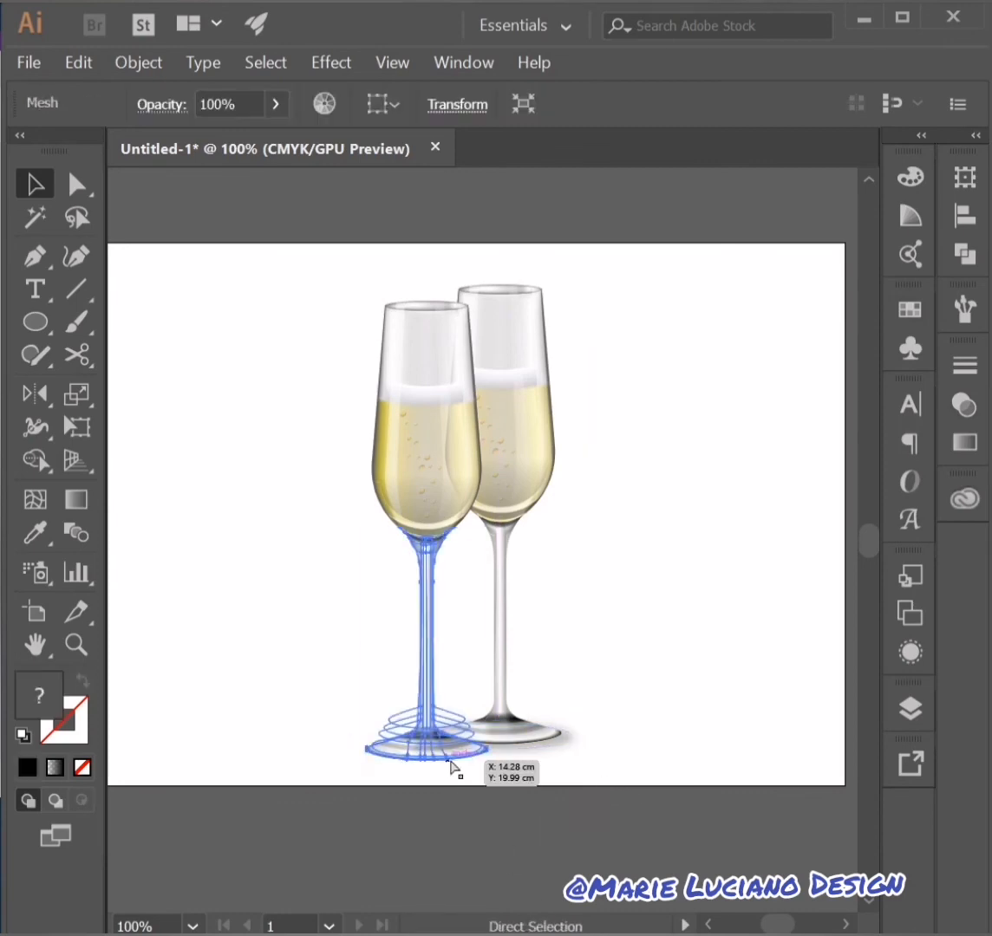
click(533, 810)
click(565, 747)
ctrl+click(412, 753)
click(551, 743)
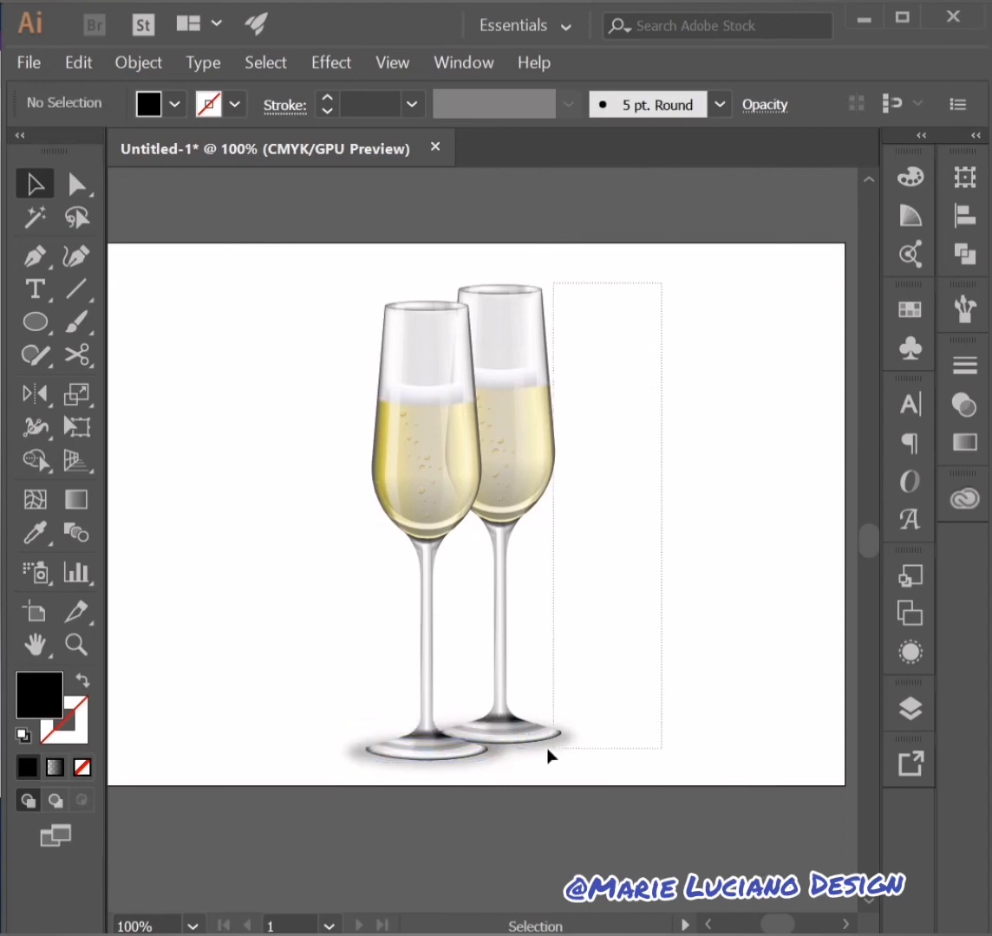
Group each champagne glass together with its own foot shadow
click(493, 759)
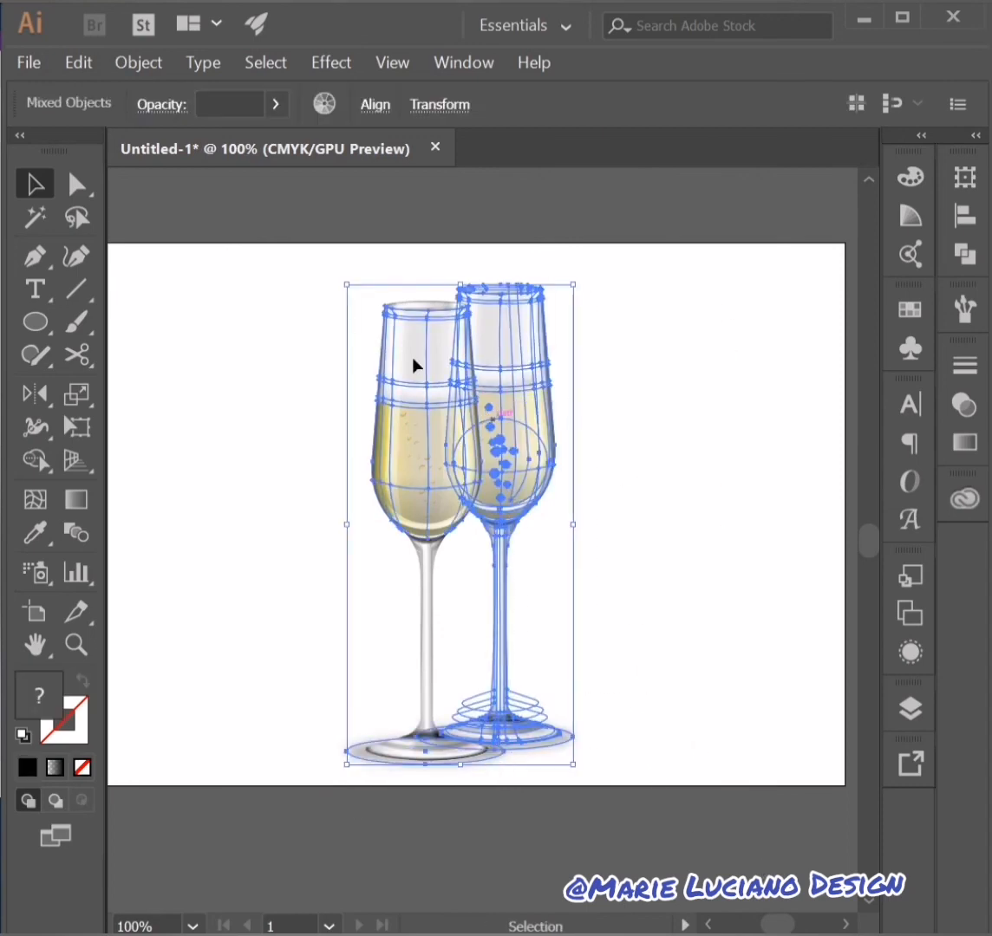
drag(328, 280, 439, 805)
shift+click(559, 743)
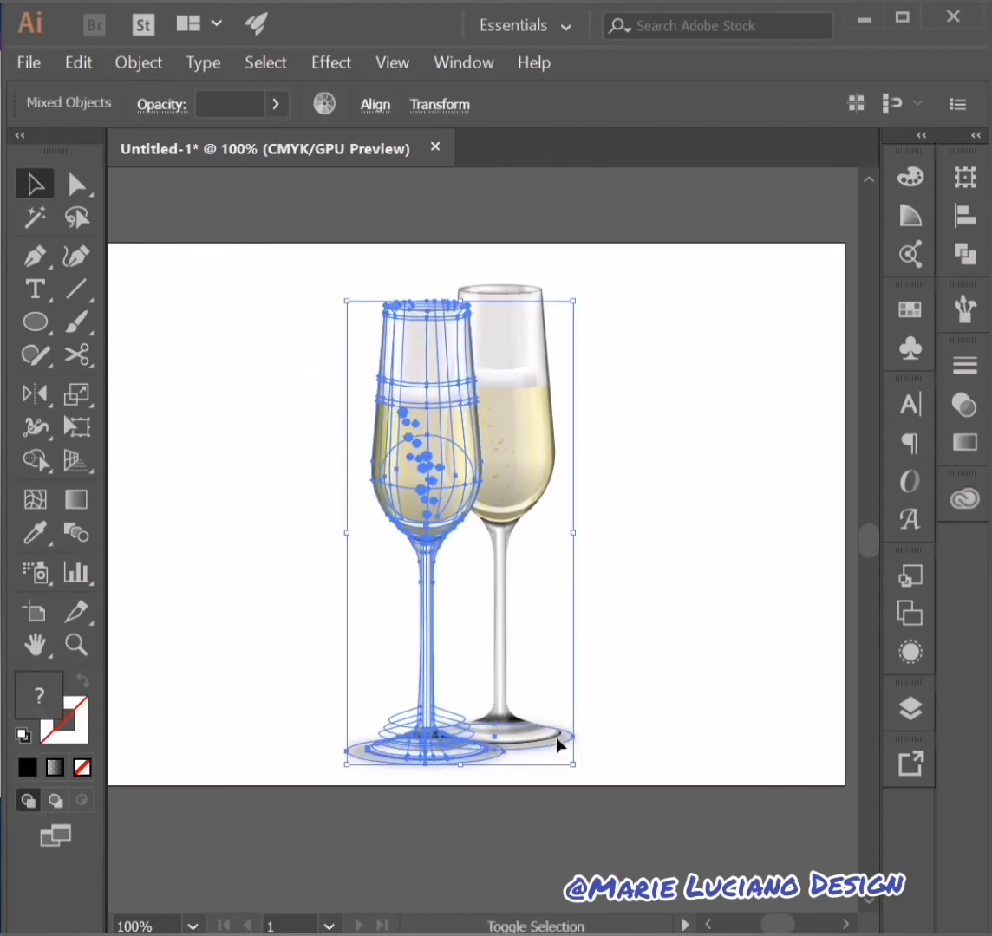
key(ctrl+z)
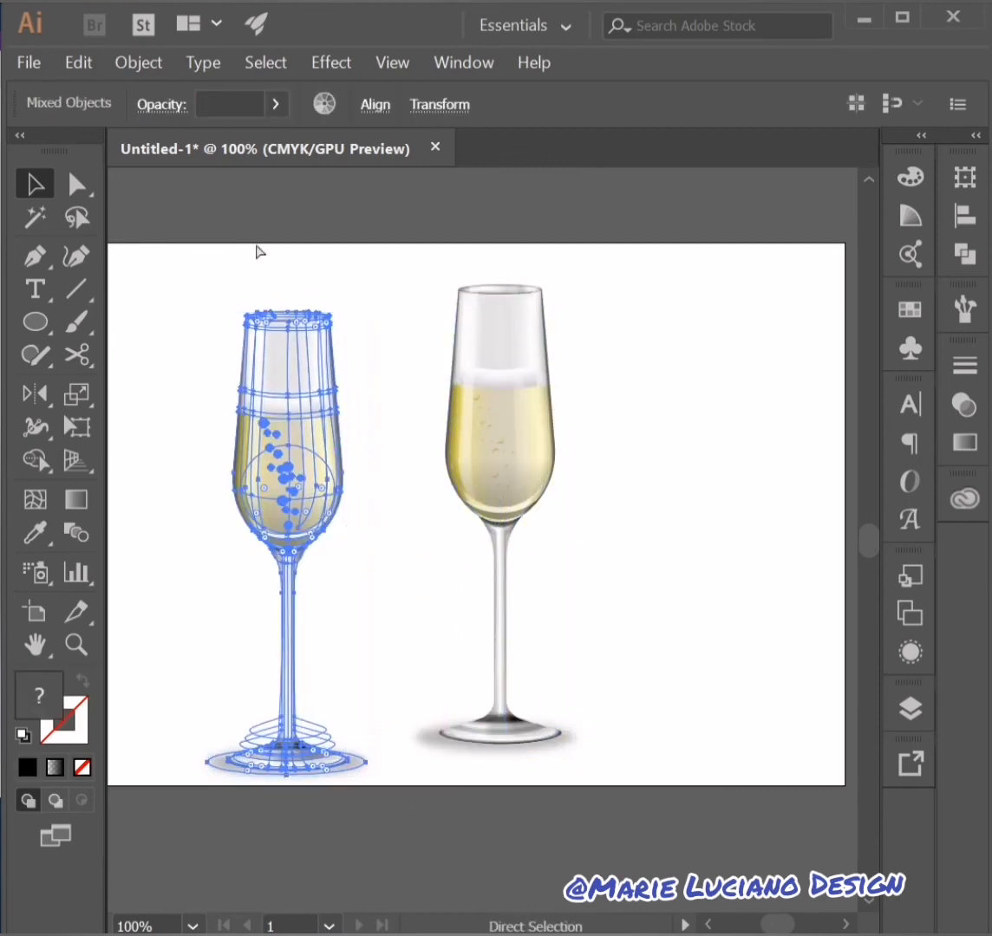
click(139, 62)
click(201, 137)
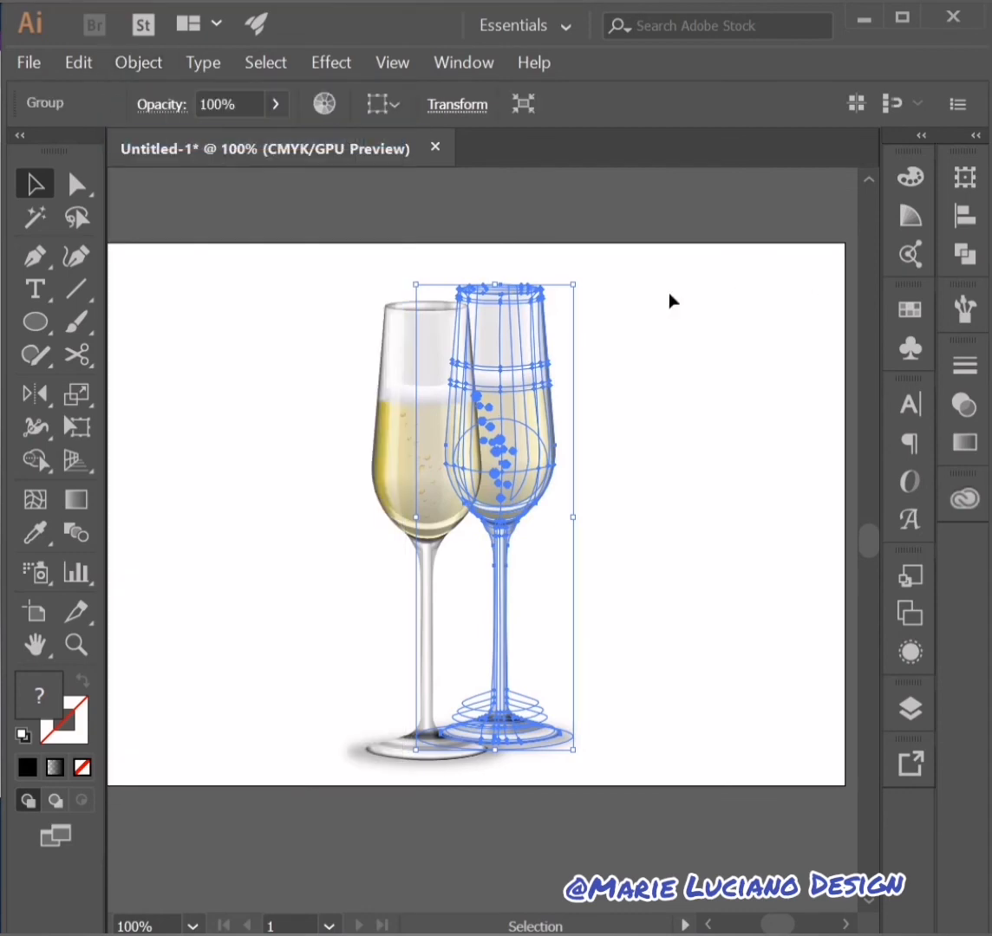
Scale the rear glass group down and position it behind the front glass
drag(573, 285, 571, 305)
drag(533, 478, 540, 440)
click(674, 649)
click(688, 563)
click(539, 418)
drag(581, 300, 574, 310)
click(548, 744)
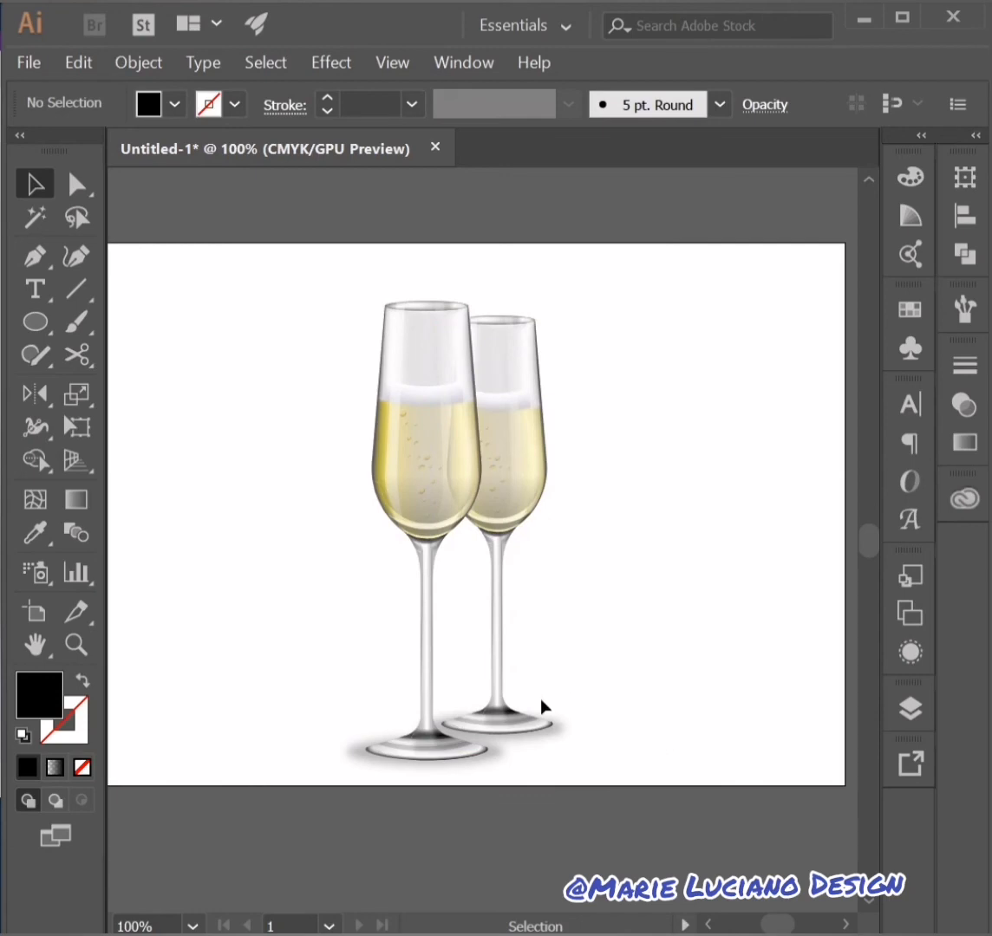
Move the smaller rear glass down so its foot tucks behind the front one, and enlarge it slightly
click(693, 685)
drag(509, 712, 520, 734)
click(765, 691)
click(509, 485)
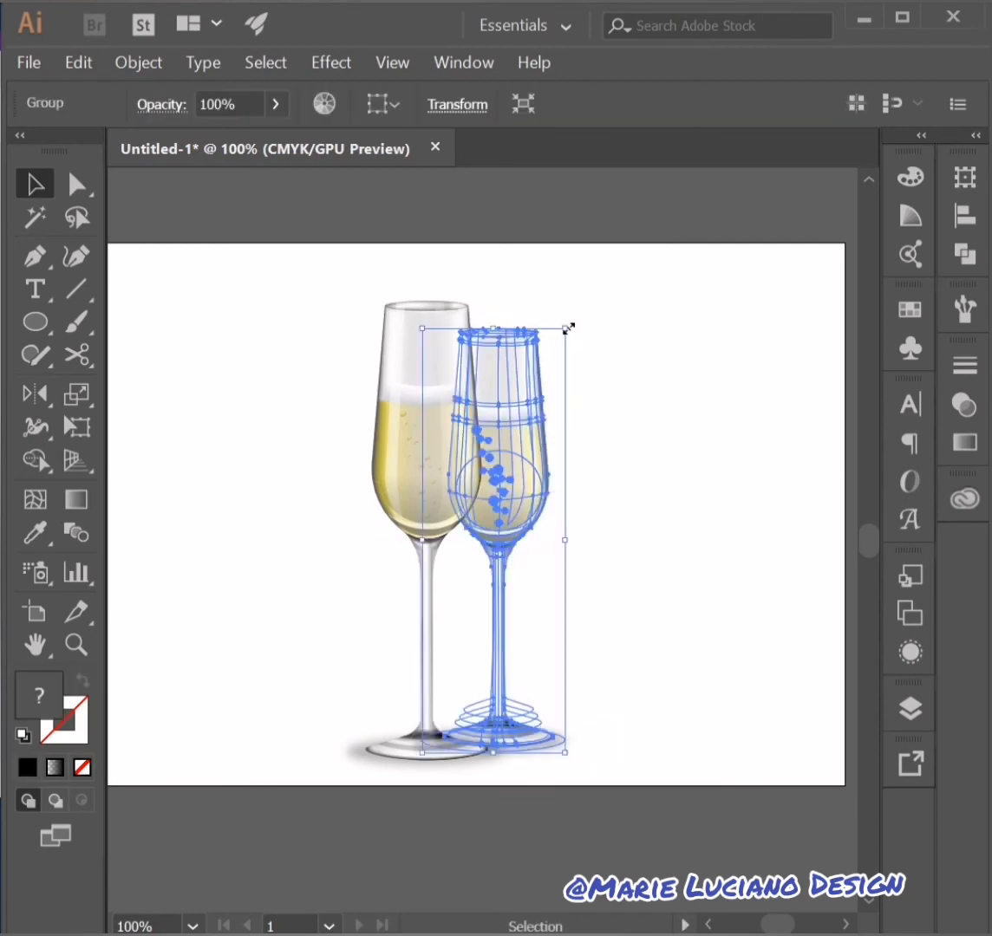
drag(568, 329, 571, 311)
click(674, 565)
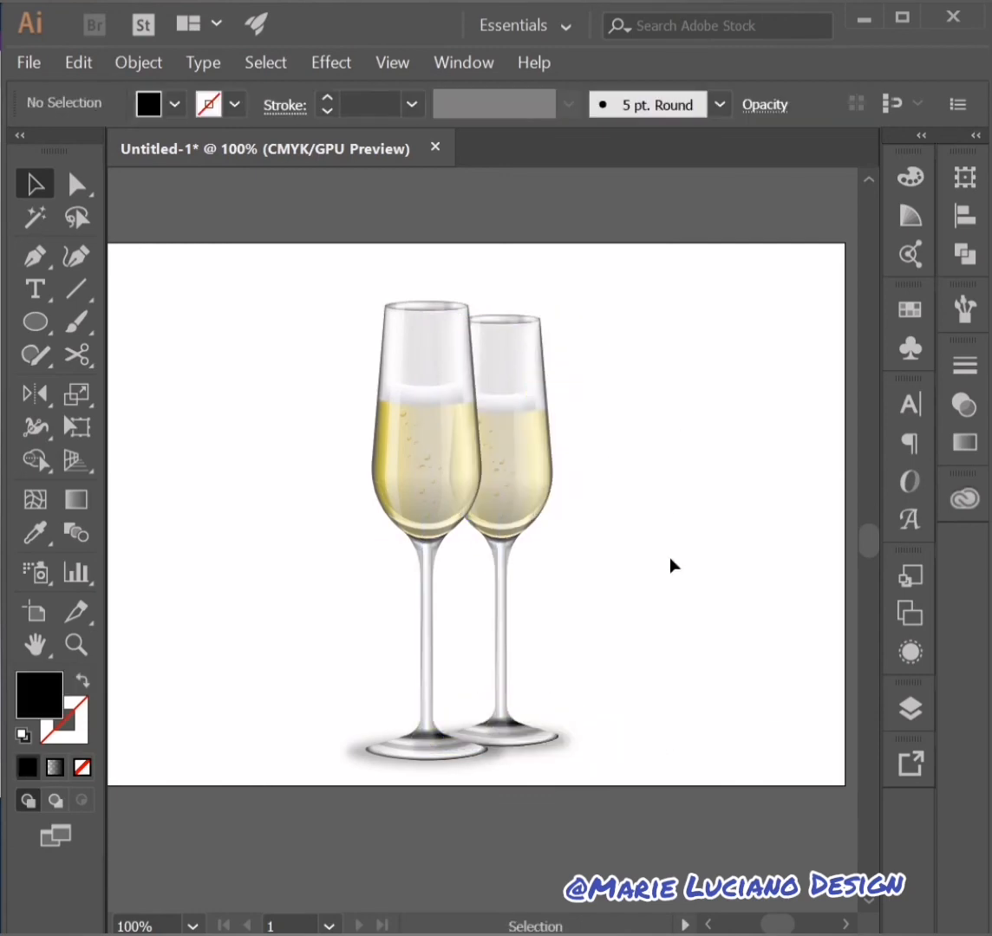
click(192, 925)
click(236, 469)
key(ctrl+minus)
key(ctrl+minus)
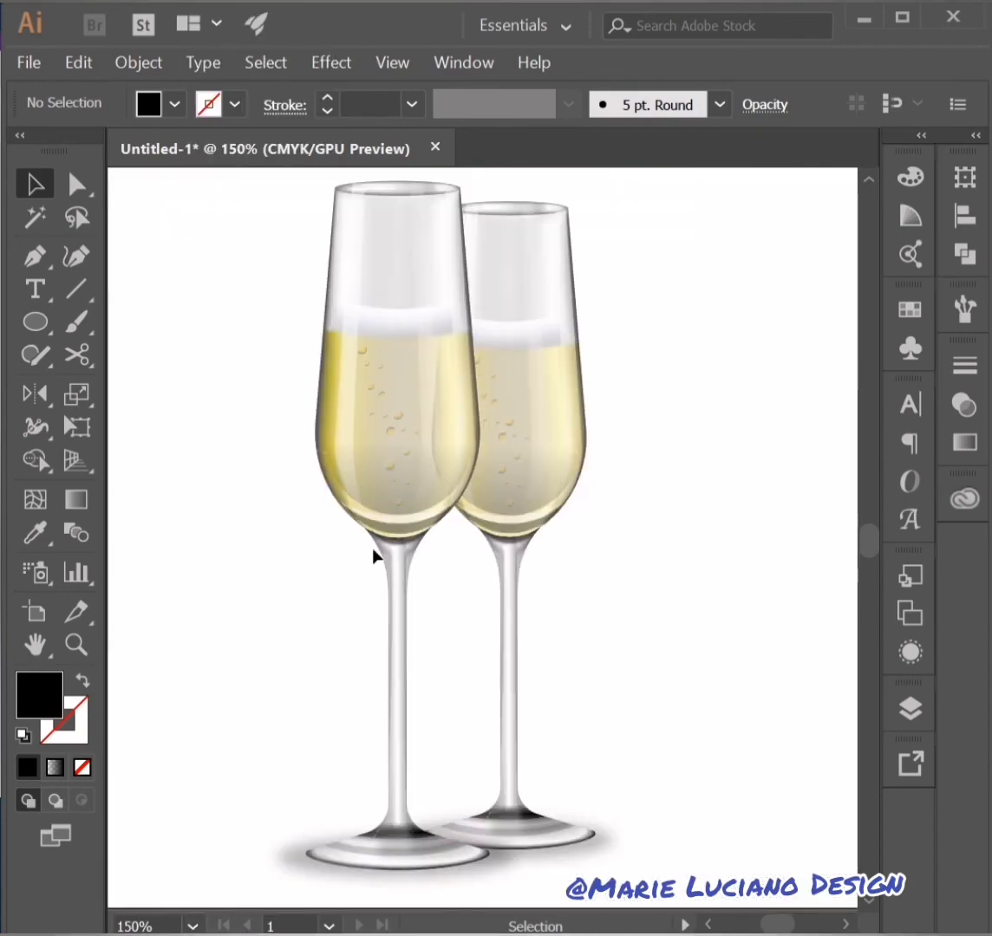